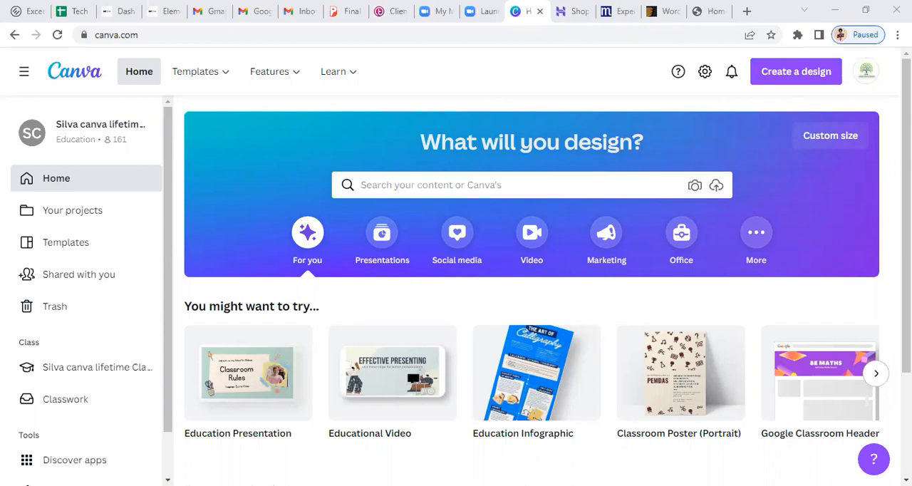
Open the Instagram Posts template collection from the Social Media category
{"action": "scroll", "coordinate": [531, 285], "scroll_direction": "down", "scroll_amount": 1}
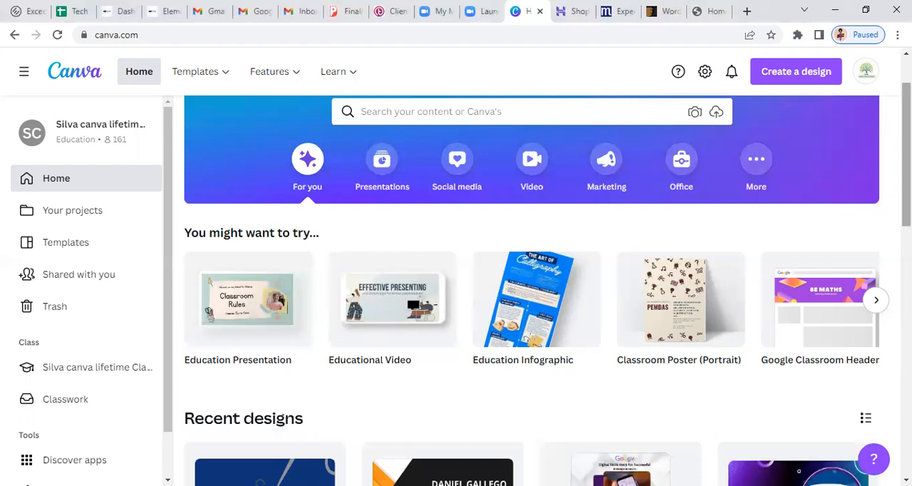
{"action": "scroll", "coordinate": [531, 285], "scroll_direction": "down", "scroll_amount": 1}
{"action": "scroll", "coordinate": [531, 285], "scroll_direction": "up", "scroll_amount": 2}
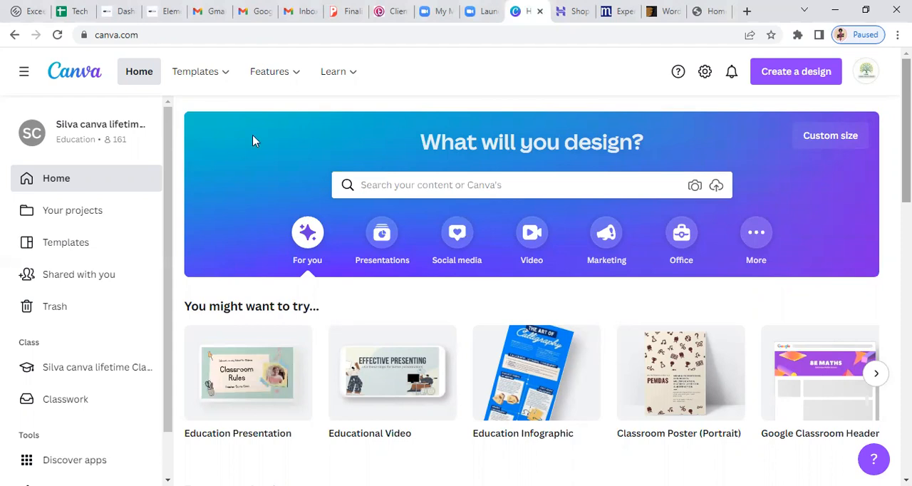
{"action": "mouse_move", "coordinate": [209, 79]}
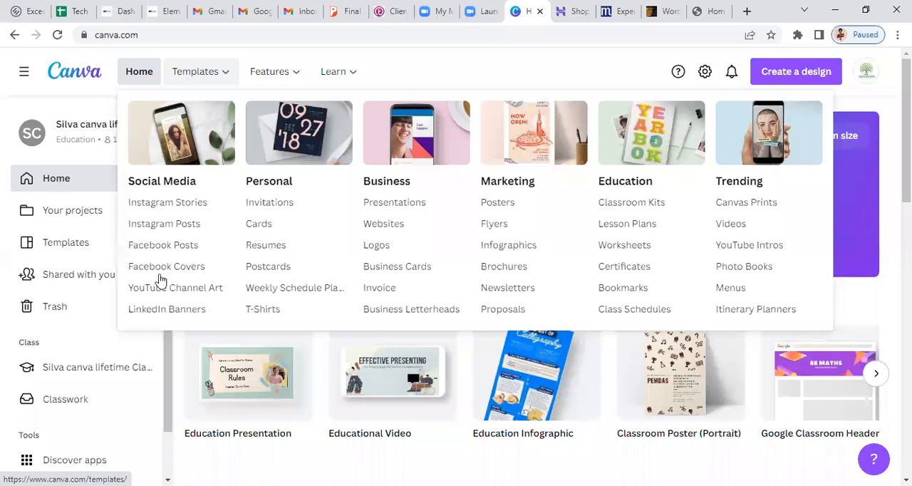
{"action": "left_click", "coordinate": [182, 225]}
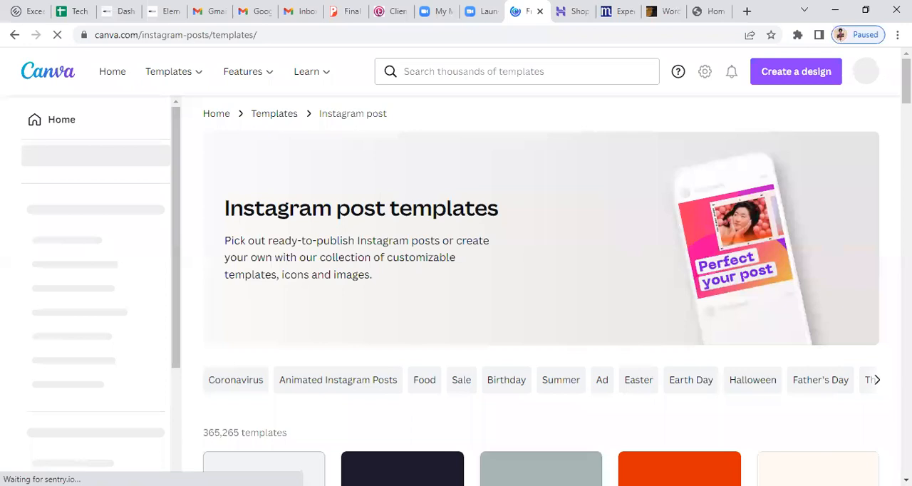
Browse the Instagram post template gallery to examine the available designs
{"action": "scroll", "coordinate": [541, 285], "scroll_direction": "down", "scroll_amount": 2}
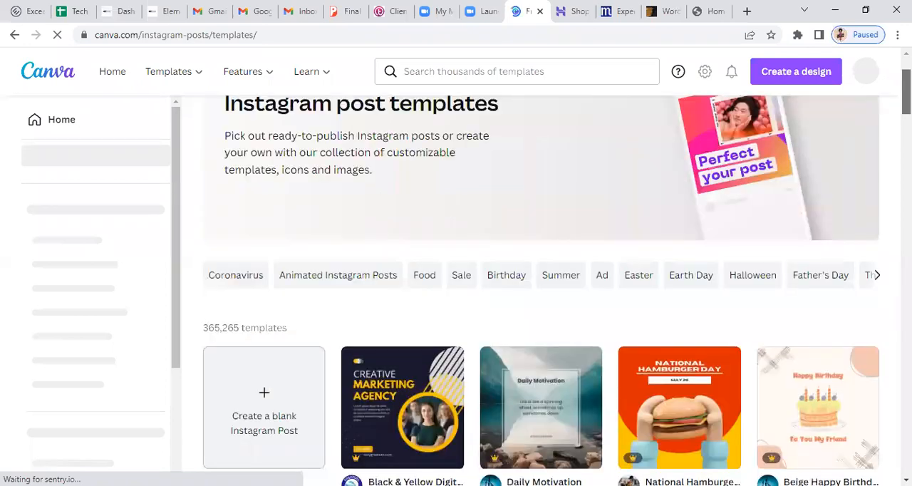
{"action": "scroll", "coordinate": [541, 285], "scroll_direction": "down", "scroll_amount": 1}
{"action": "scroll", "coordinate": [541, 285], "scroll_direction": "down", "scroll_amount": 2}
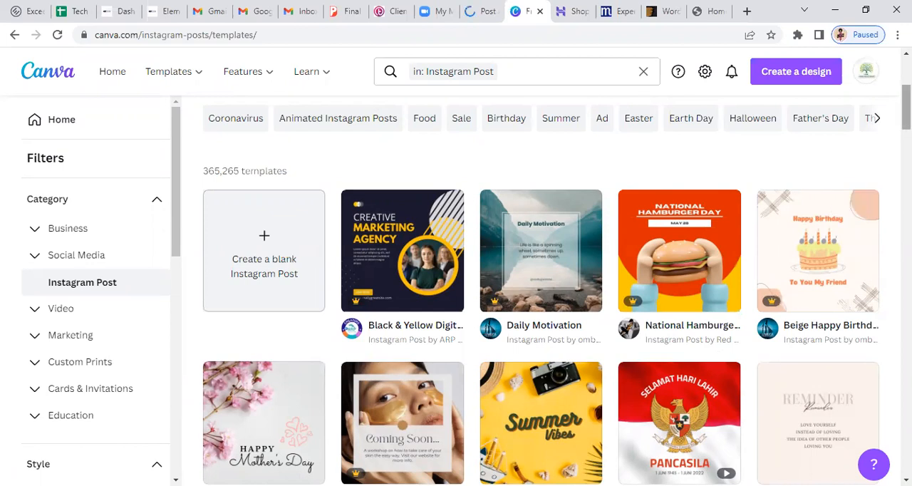
{"action": "scroll", "coordinate": [541, 292], "scroll_direction": "down", "scroll_amount": 1}
{"action": "scroll", "coordinate": [542, 292], "scroll_direction": "down", "scroll_amount": 1}
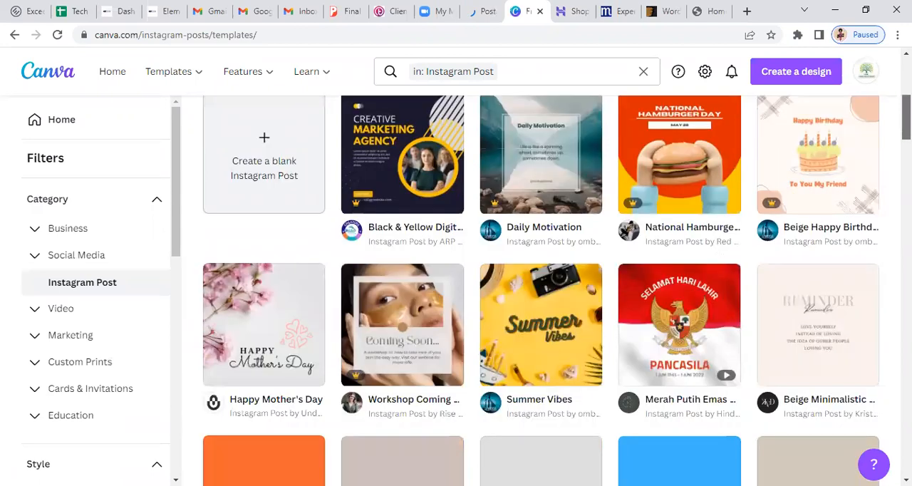
{"action": "scroll", "coordinate": [542, 292], "scroll_direction": "up", "scroll_amount": 1}
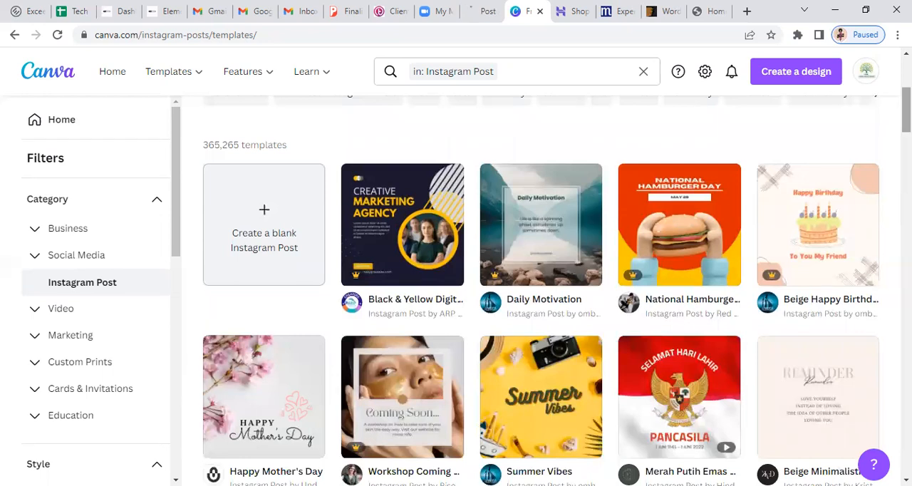
{"action": "scroll", "coordinate": [541, 299], "scroll_direction": "down", "scroll_amount": 1}
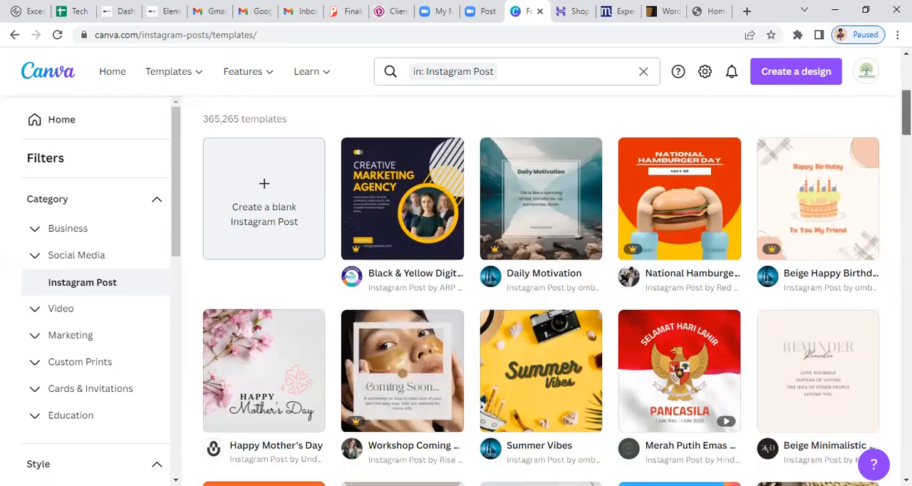
{"action": "scroll", "coordinate": [541, 299], "scroll_direction": "down", "scroll_amount": 3}
{"action": "scroll", "coordinate": [192, 79], "scroll_direction": "down", "scroll_amount": 3}
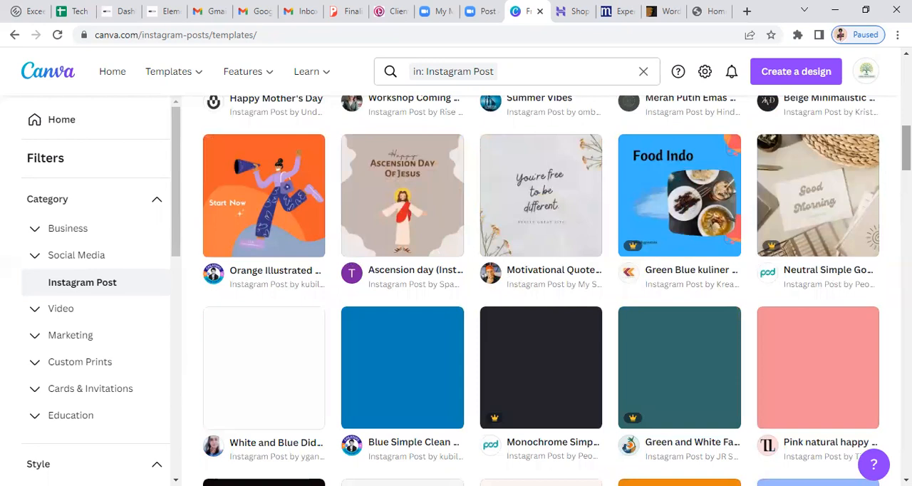
{"action": "scroll", "coordinate": [540, 289], "scroll_direction": "down", "scroll_amount": 2}
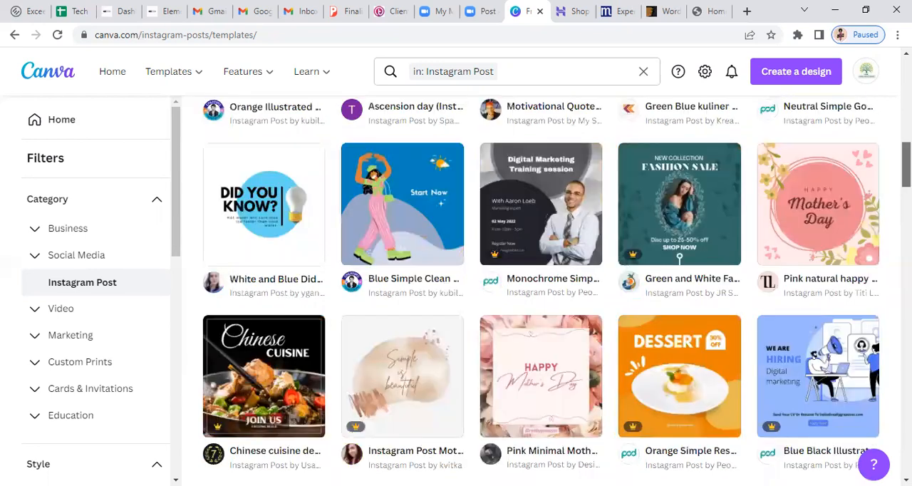
{"action": "scroll", "coordinate": [539, 290], "scroll_direction": "down", "scroll_amount": 2}
{"action": "scroll", "coordinate": [540, 290], "scroll_direction": "up", "scroll_amount": 3}
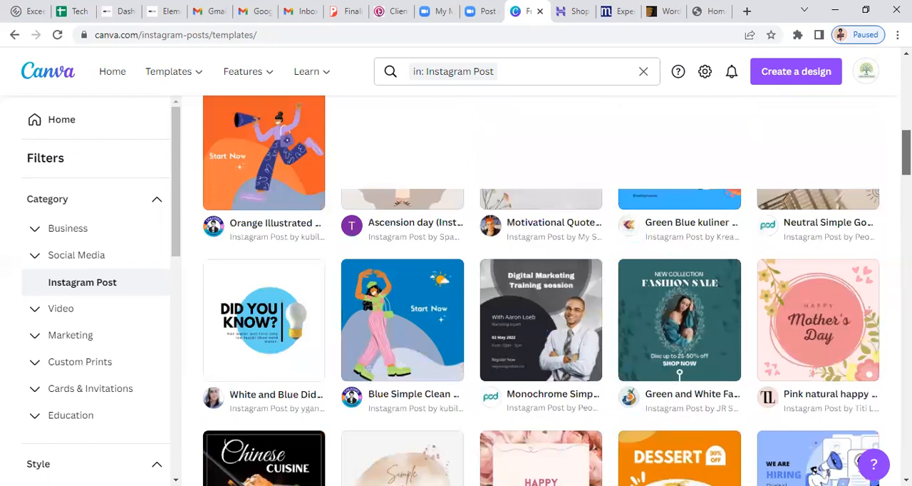
{"action": "scroll", "coordinate": [540, 290], "scroll_direction": "up", "scroll_amount": 5}
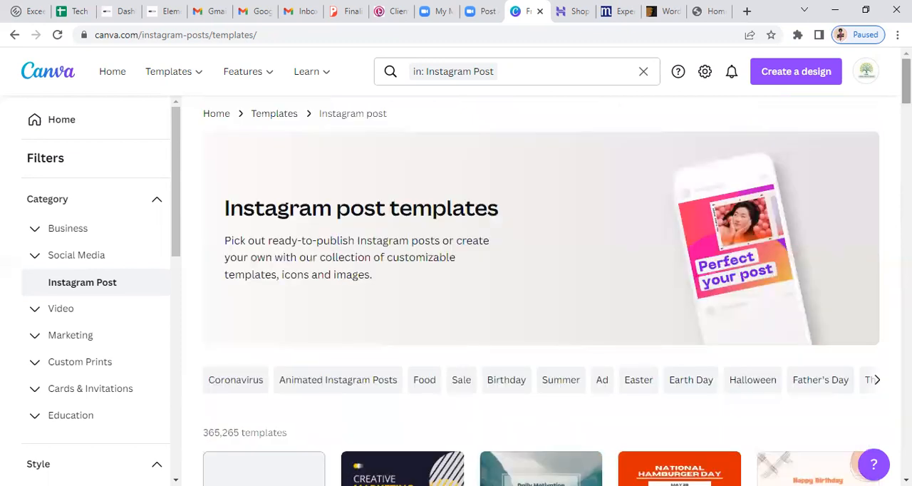
{"action": "scroll", "coordinate": [540, 289], "scroll_direction": "down", "scroll_amount": 1}
{"action": "scroll", "coordinate": [540, 290], "scroll_direction": "down", "scroll_amount": 4}
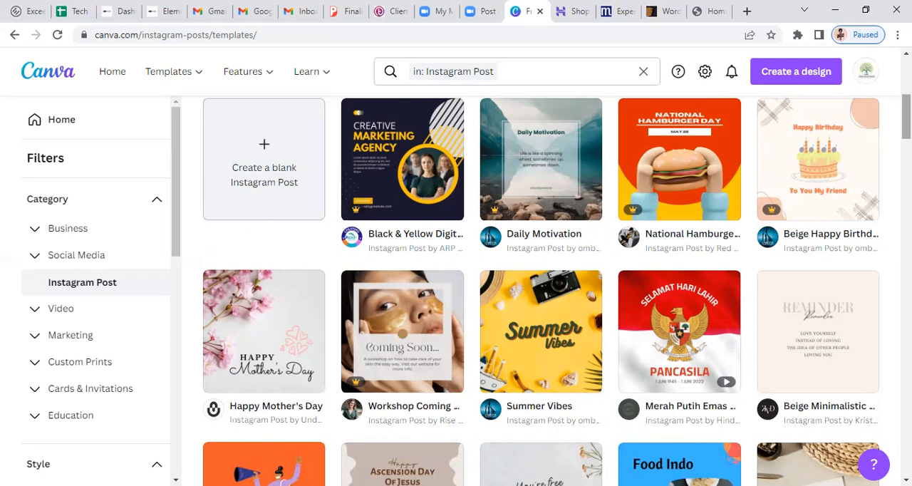
{"action": "left_click_drag", "start_coordinate": [906, 117], "coordinate": [906, 169]}
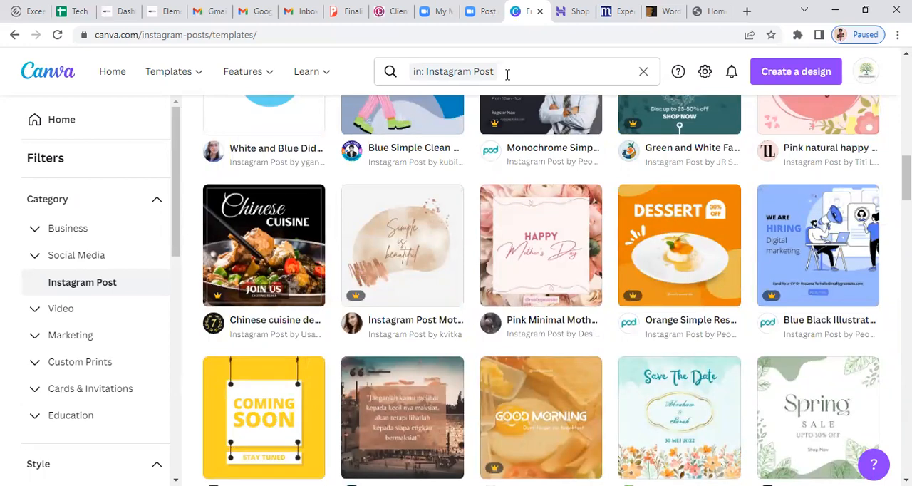
{"action": "left_click", "coordinate": [507, 74]}
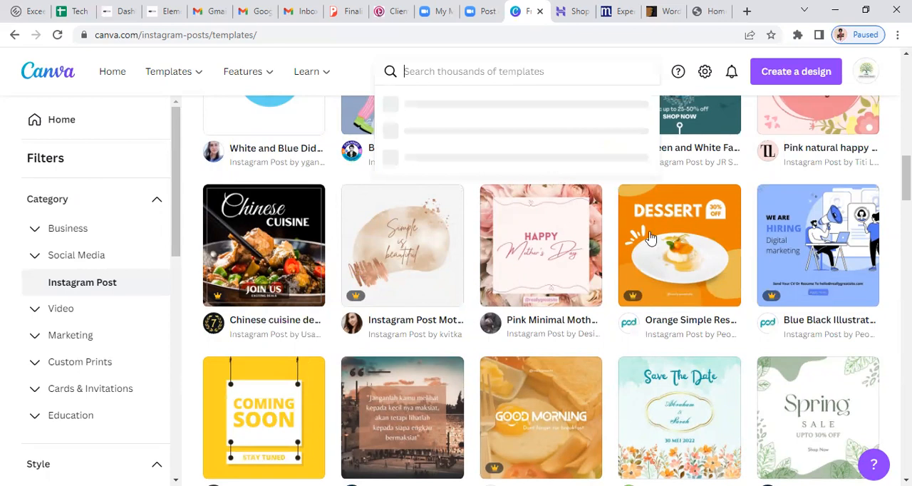
{"action": "left_click_drag", "start_coordinate": [906, 178], "coordinate": [906, 336]}
{"action": "scroll", "coordinate": [518, 73], "scroll_direction": "up", "scroll_amount": 14}
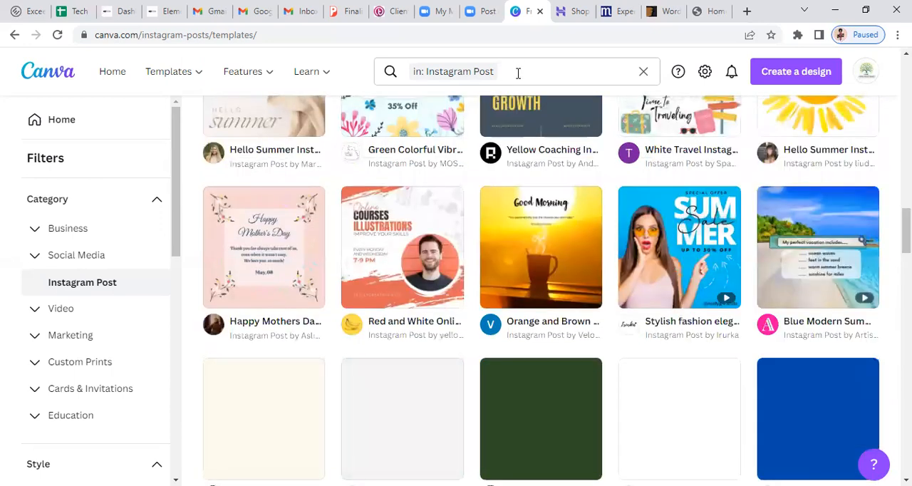
Search the template library for "fashion post"
{"action": "left_click", "coordinate": [518, 74]}
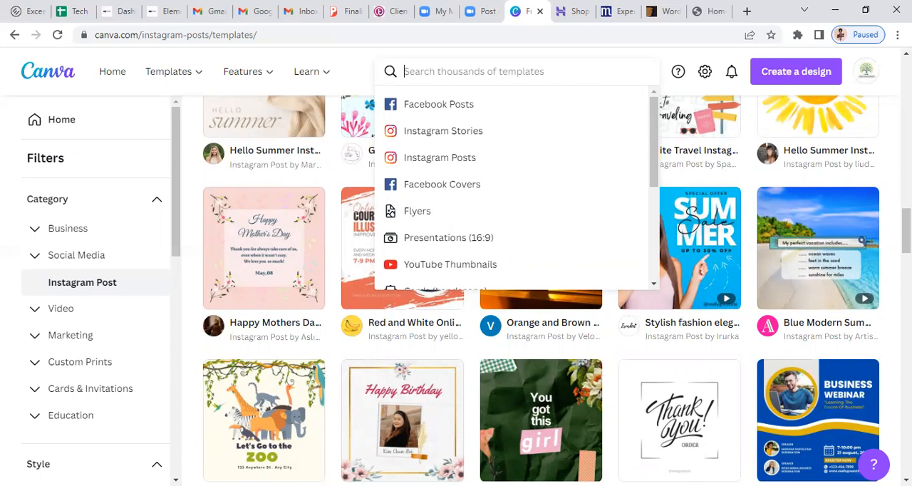
{"action": "type", "text": "fashion post"}
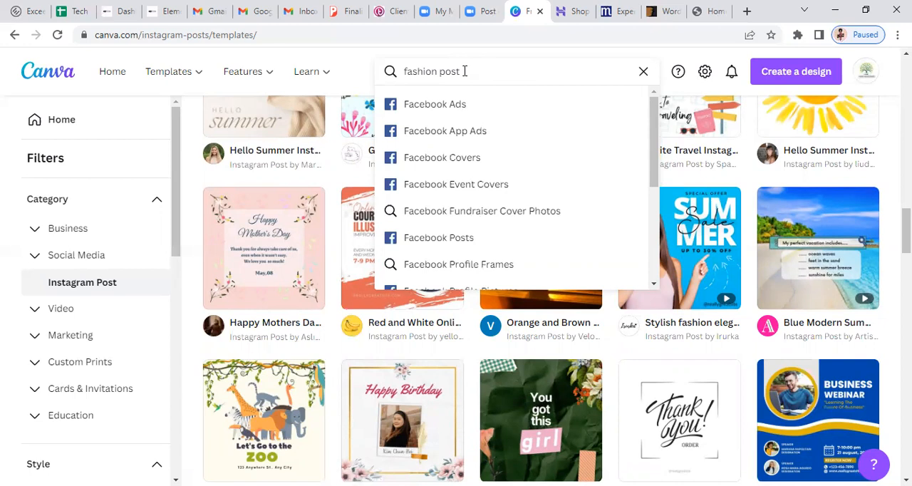
{"action": "key", "text": "Return"}
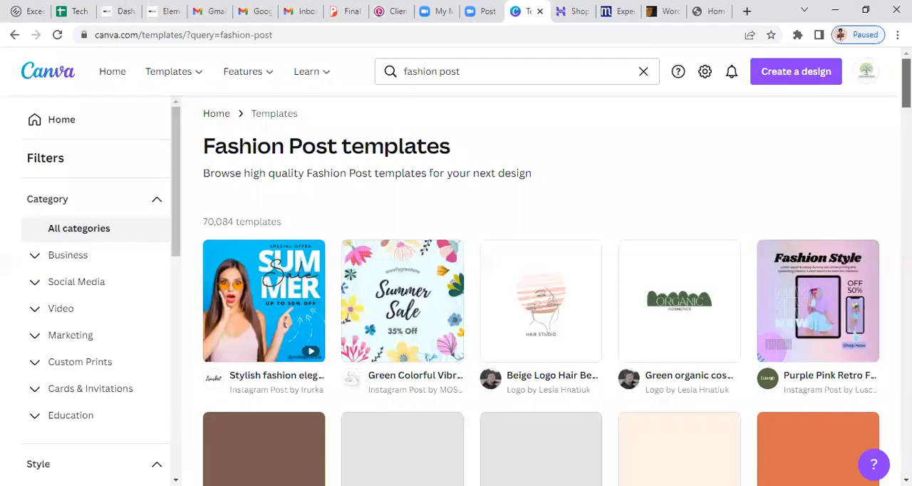
Choose the white modern fashion sale Instagram post template from the results and start customizing it
{"action": "scroll", "coordinate": [542, 285], "scroll_direction": "down", "scroll_amount": 3}
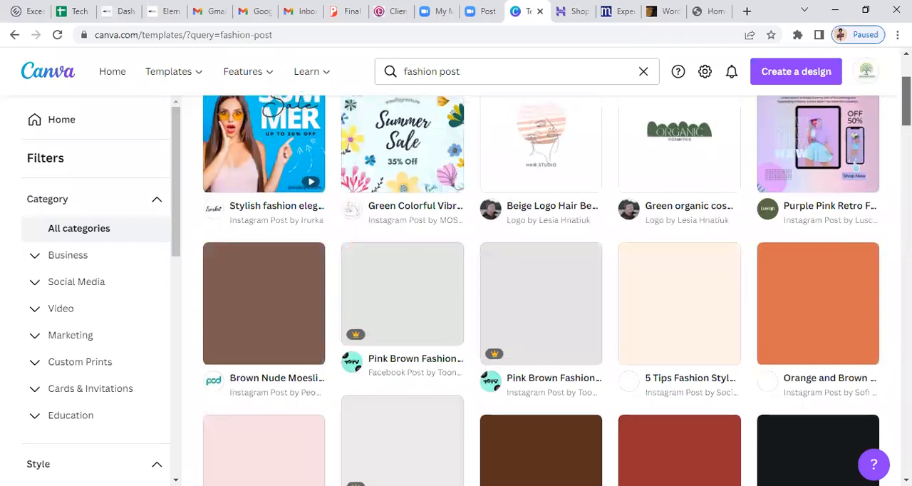
{"action": "scroll", "coordinate": [541, 285], "scroll_direction": "down", "scroll_amount": 1}
{"action": "scroll", "coordinate": [541, 285], "scroll_direction": "down", "scroll_amount": 1}
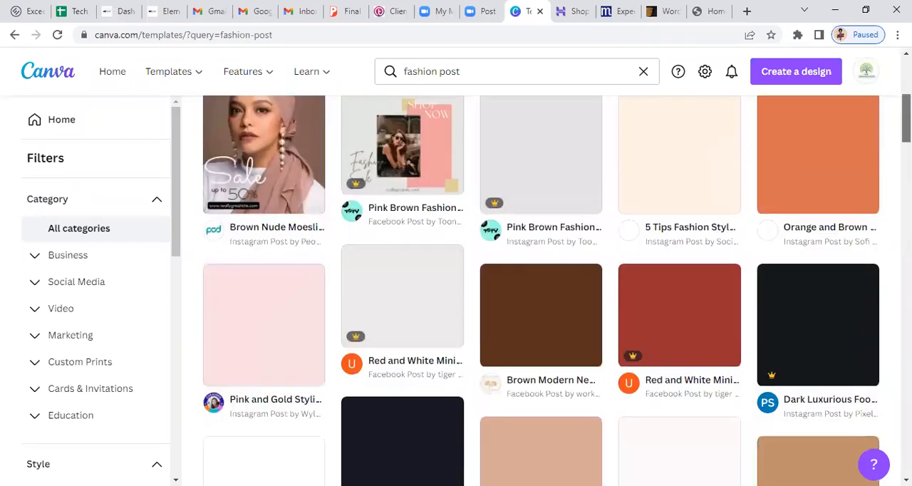
{"action": "scroll", "coordinate": [541, 285], "scroll_direction": "down", "scroll_amount": 1}
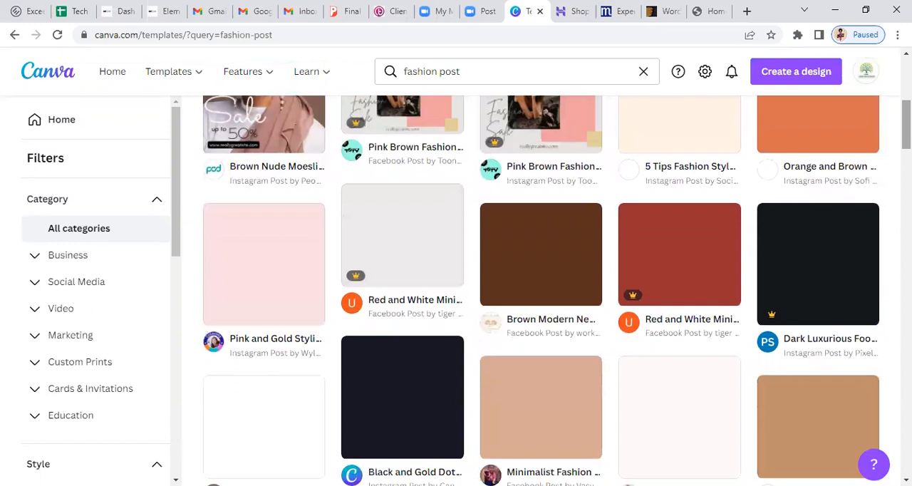
{"action": "scroll", "coordinate": [541, 285], "scroll_direction": "down", "scroll_amount": 1}
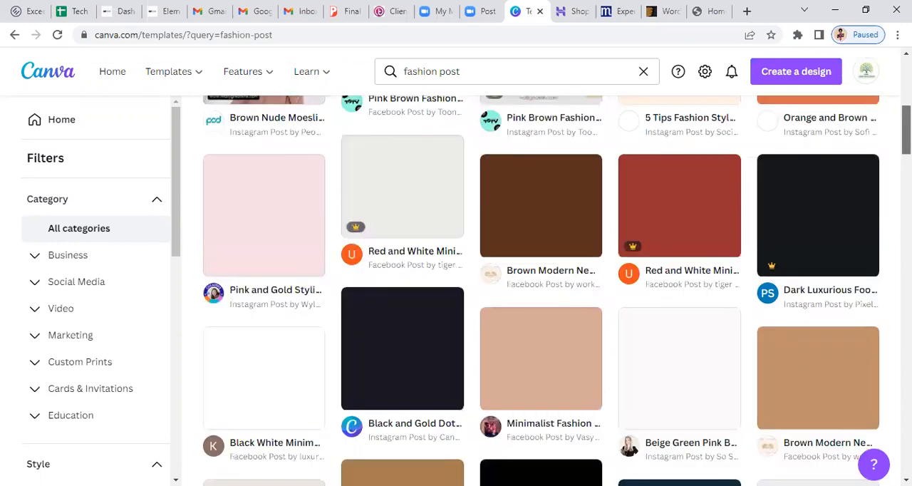
{"action": "scroll", "coordinate": [541, 284], "scroll_direction": "down", "scroll_amount": 3}
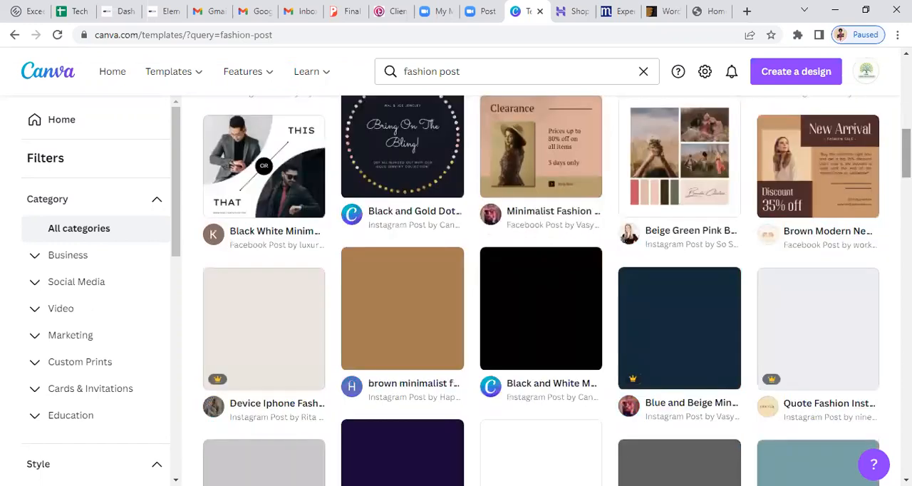
{"action": "scroll", "coordinate": [541, 285], "scroll_direction": "down", "scroll_amount": 2}
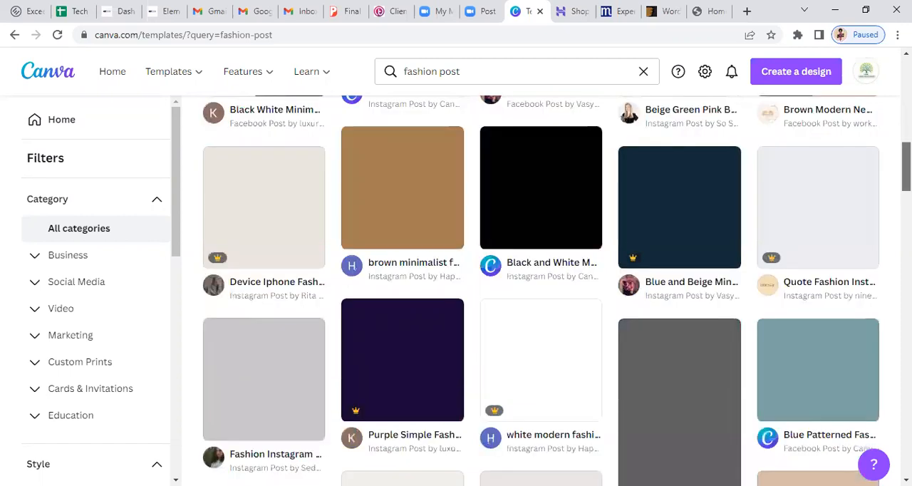
{"action": "scroll", "coordinate": [541, 284], "scroll_direction": "down", "scroll_amount": 1}
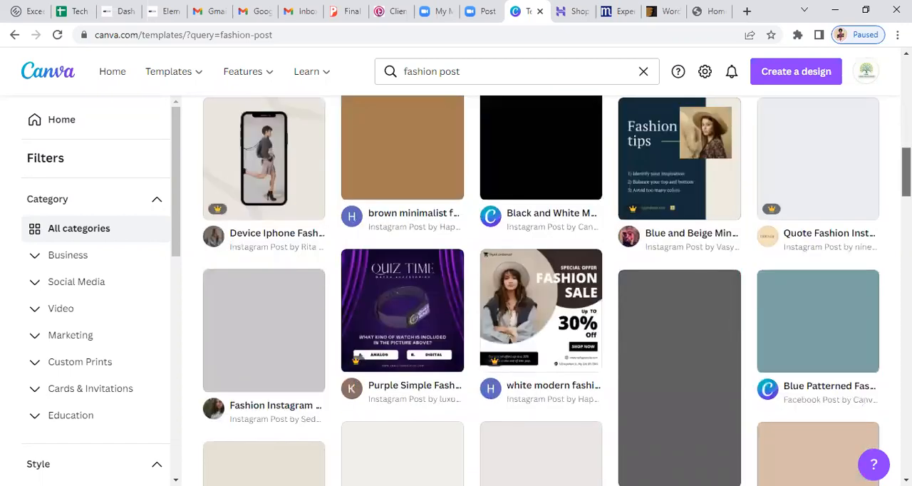
{"action": "scroll", "coordinate": [740, 175], "scroll_direction": "down", "scroll_amount": 1}
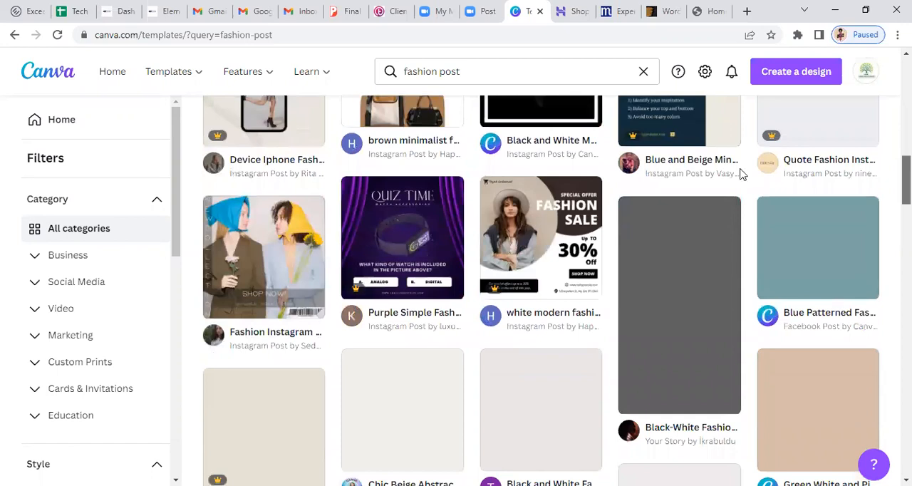
{"action": "scroll", "coordinate": [497, 245], "scroll_direction": "down", "scroll_amount": 1}
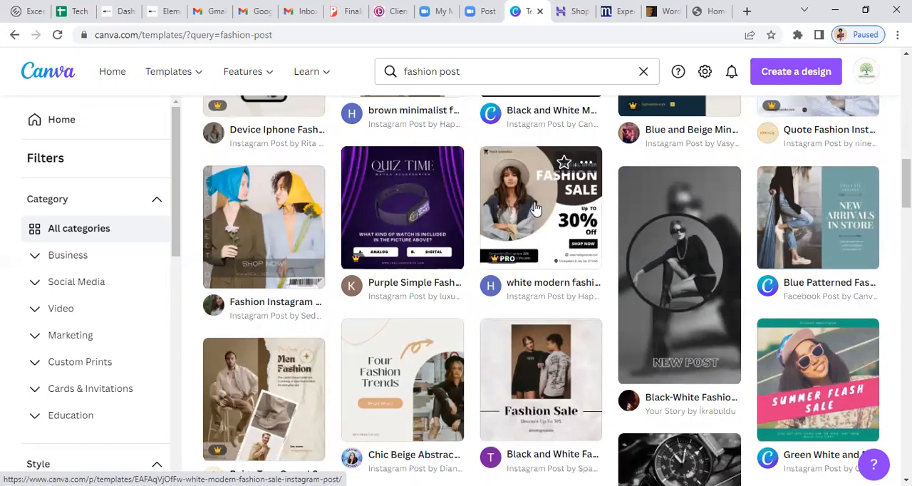
{"action": "left_click", "coordinate": [536, 208]}
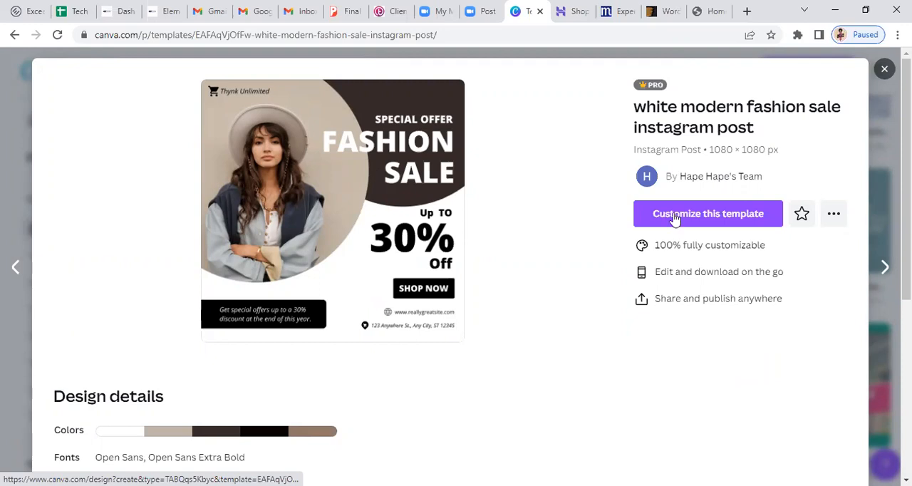
{"action": "left_click", "coordinate": [701, 215]}
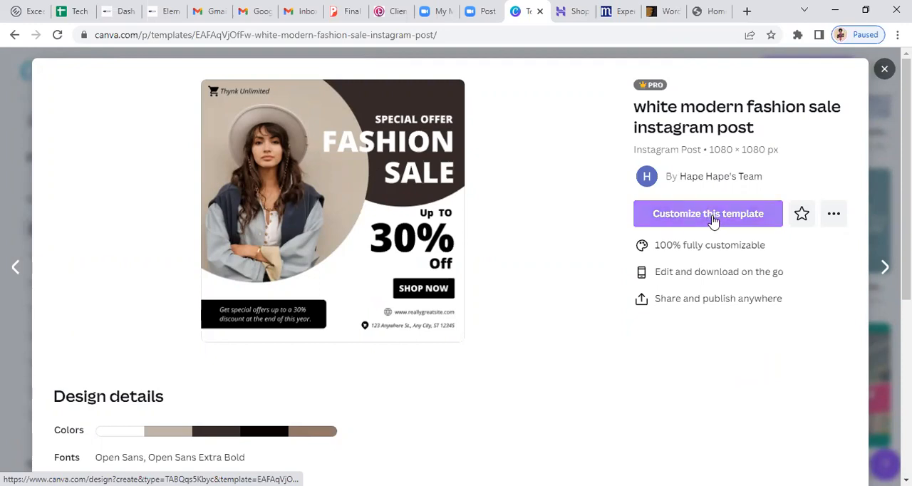
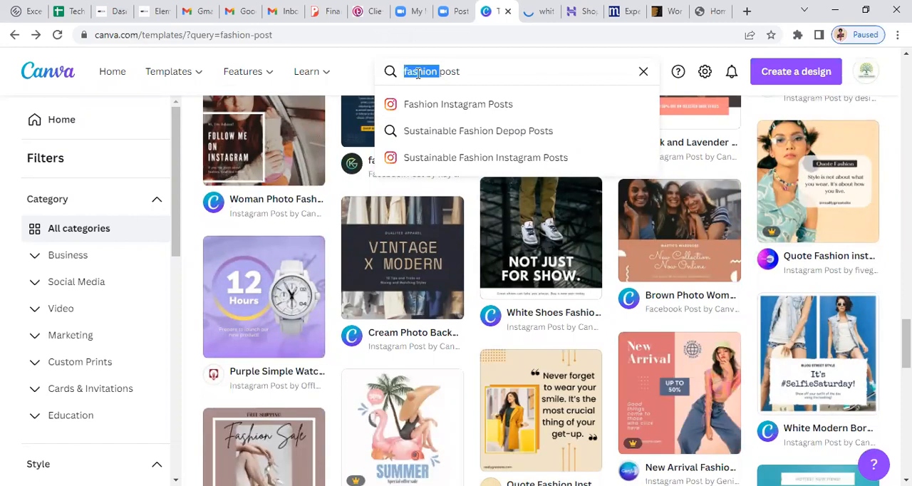
Search the template library for "beach wears post" and look through the first results
{"action": "type", "text": "bes"}
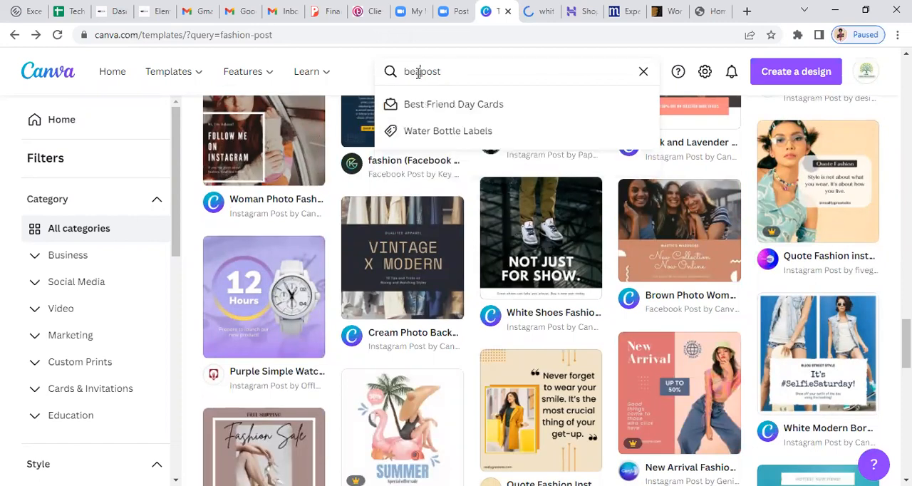
{"action": "type", "text": "chwears"}
{"action": "key", "text": "Return"}
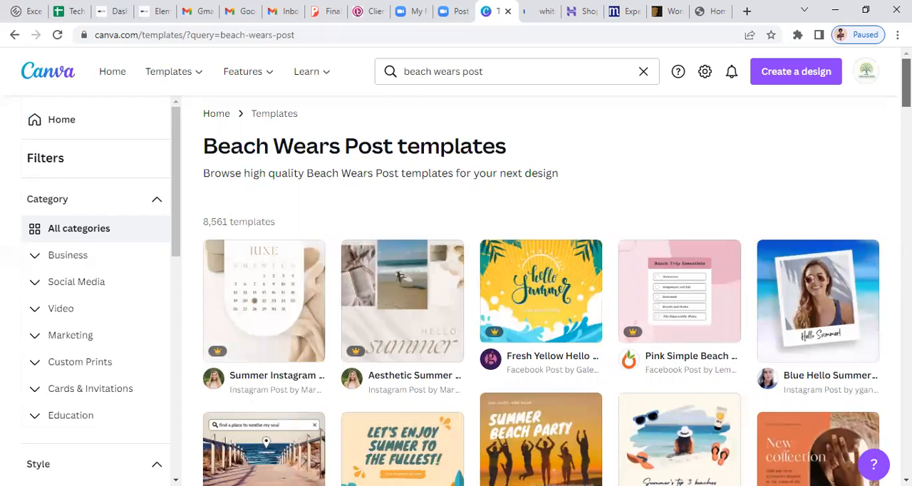
{"action": "scroll", "coordinate": [542, 292], "scroll_direction": "down", "scroll_amount": 4}
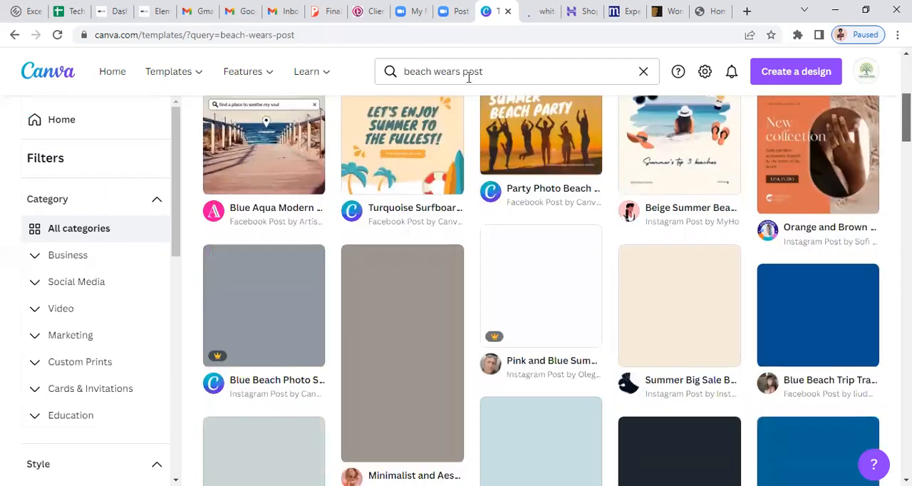
{"action": "scroll", "coordinate": [469, 77], "scroll_direction": "down", "scroll_amount": 5}
Search the template library for "tourism post"
{"action": "left_click", "coordinate": [470, 74]}
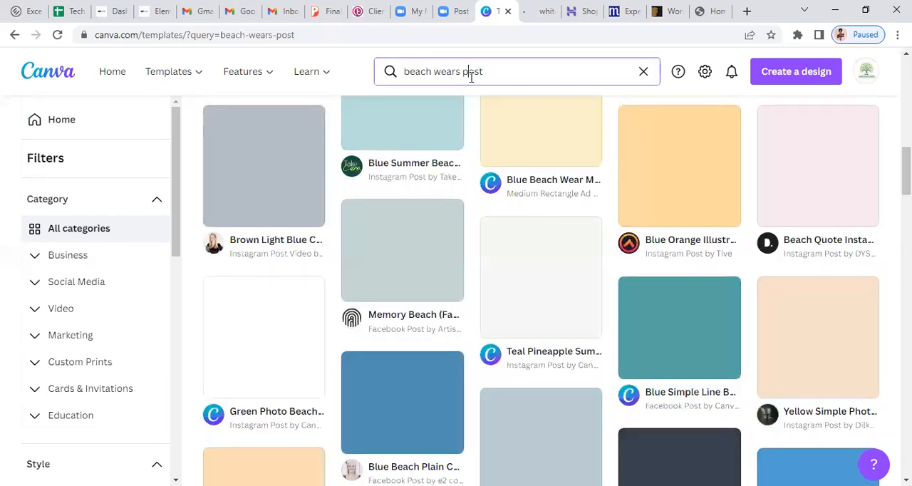
{"action": "triple_click", "coordinate": [470, 75]}
{"action": "type", "text": "tour"}
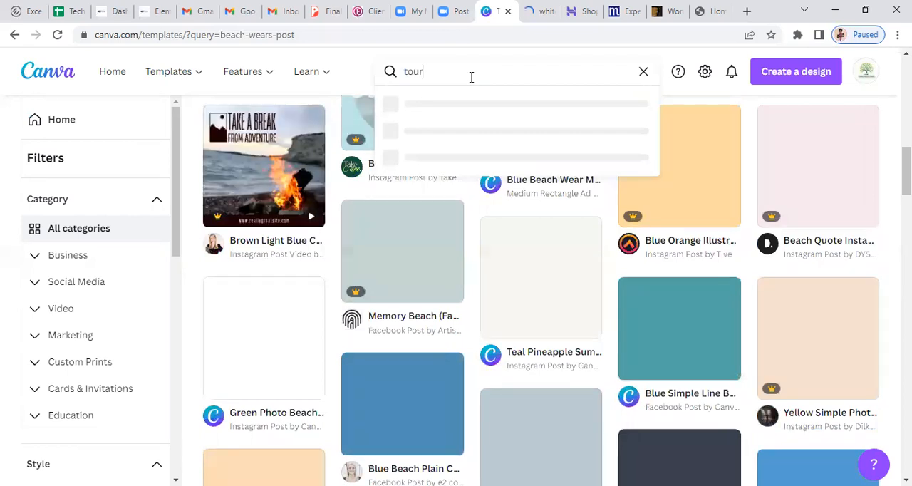
{"action": "type", "text": "ism post"}
{"action": "key", "text": "Return"}
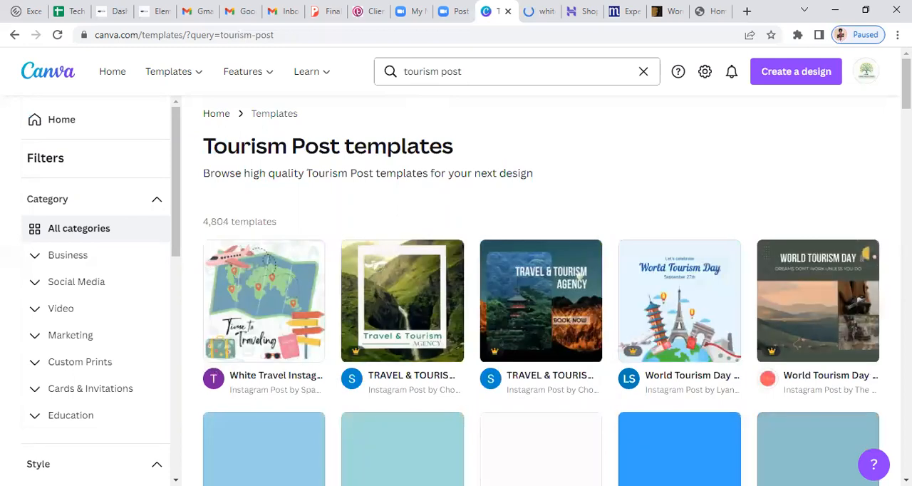
Browse the tourism post results to examine the available travel and World Tourism Day designs
{"action": "scroll", "coordinate": [541, 299], "scroll_direction": "down", "scroll_amount": 2}
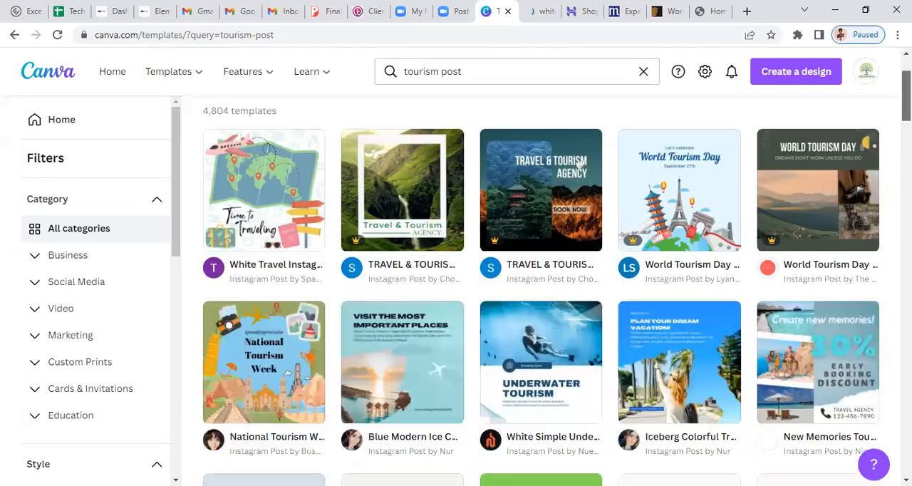
{"action": "scroll", "coordinate": [805, 290], "scroll_direction": "down", "scroll_amount": 1}
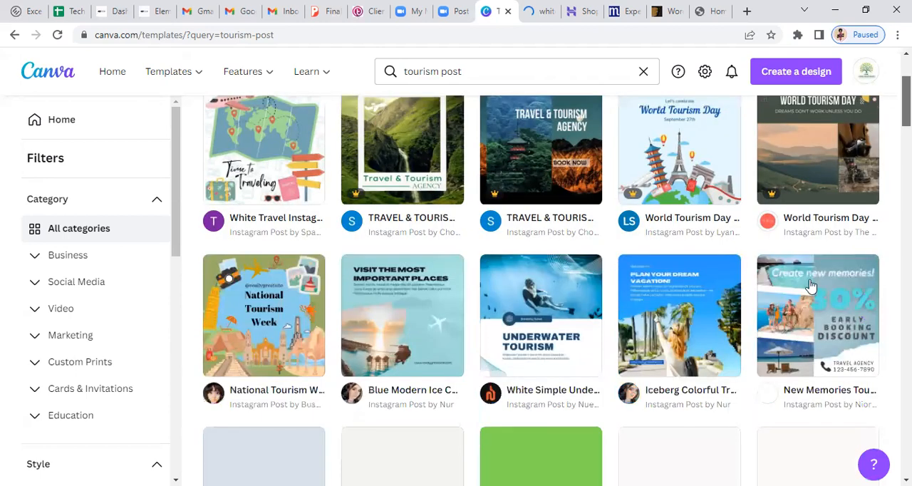
{"action": "scroll", "coordinate": [805, 291], "scroll_direction": "down", "scroll_amount": 1}
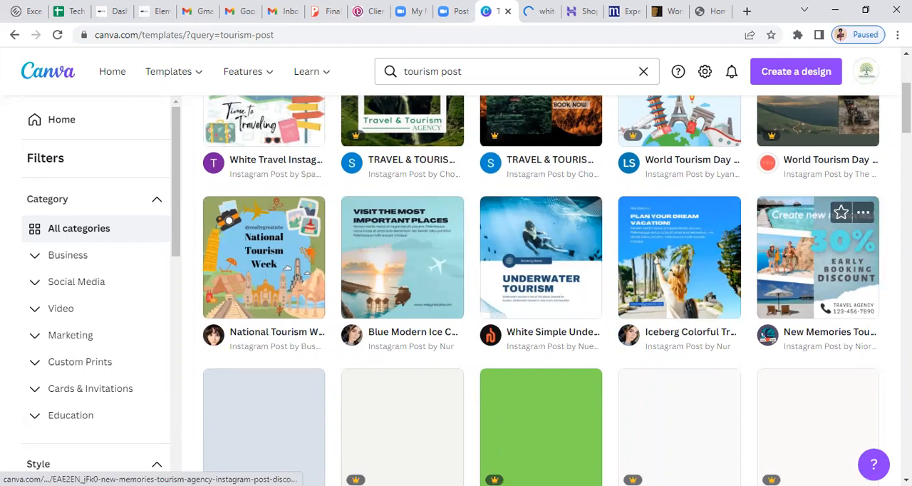
{"action": "scroll", "coordinate": [812, 285], "scroll_direction": "down", "scroll_amount": 2}
{"action": "scroll", "coordinate": [541, 291], "scroll_direction": "down", "scroll_amount": 2}
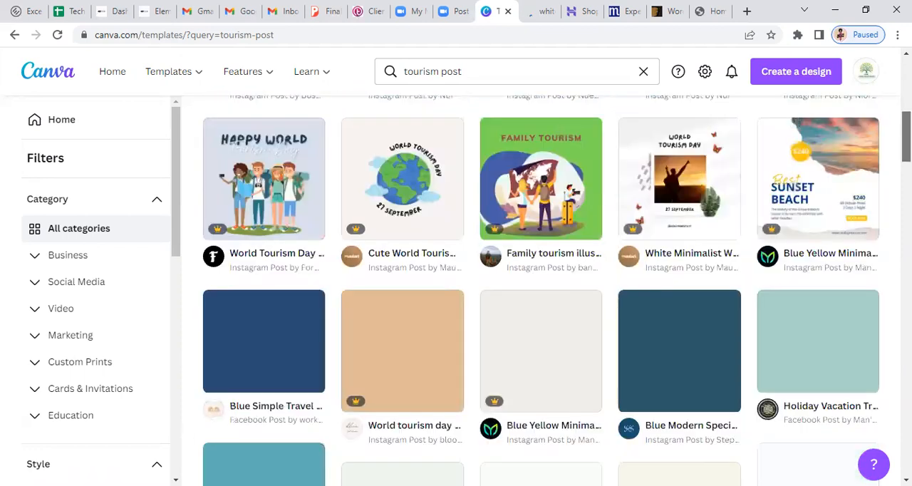
{"action": "scroll", "coordinate": [541, 290], "scroll_direction": "down", "scroll_amount": 1}
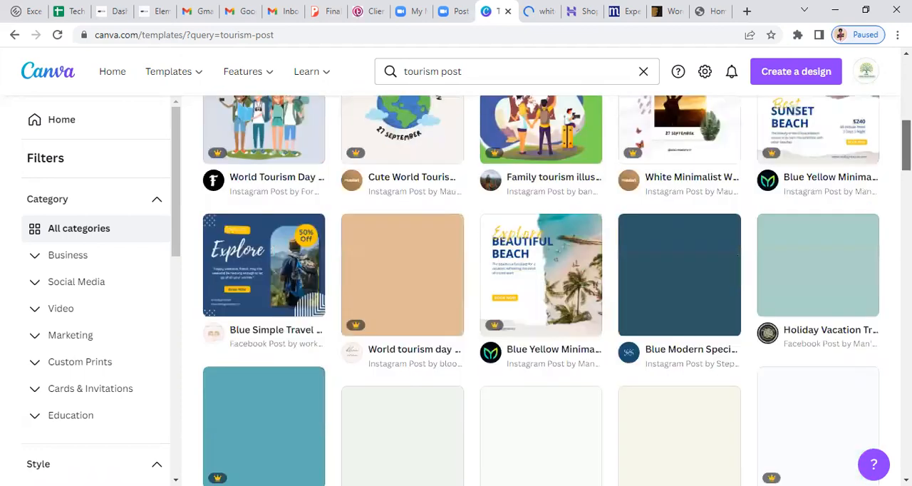
{"action": "scroll", "coordinate": [541, 291], "scroll_direction": "down", "scroll_amount": 1}
{"action": "scroll", "coordinate": [541, 290], "scroll_direction": "down", "scroll_amount": 1}
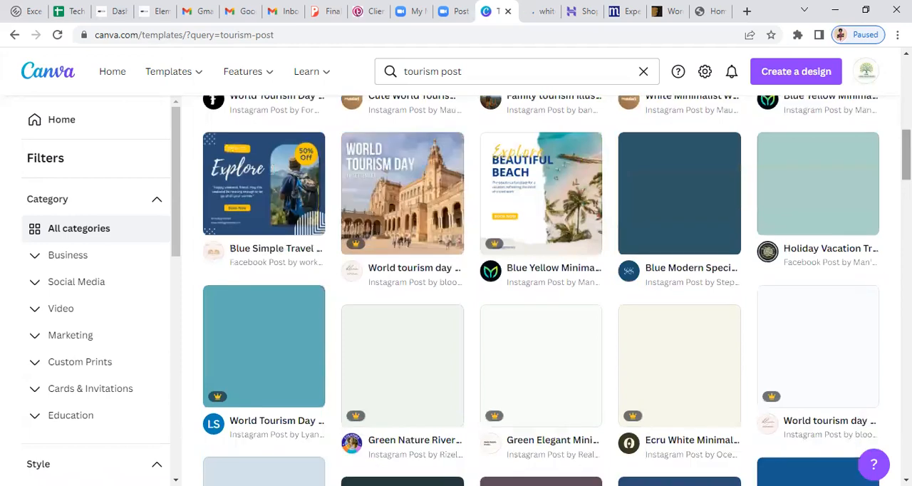
{"action": "scroll", "coordinate": [542, 291], "scroll_direction": "down", "scroll_amount": 3}
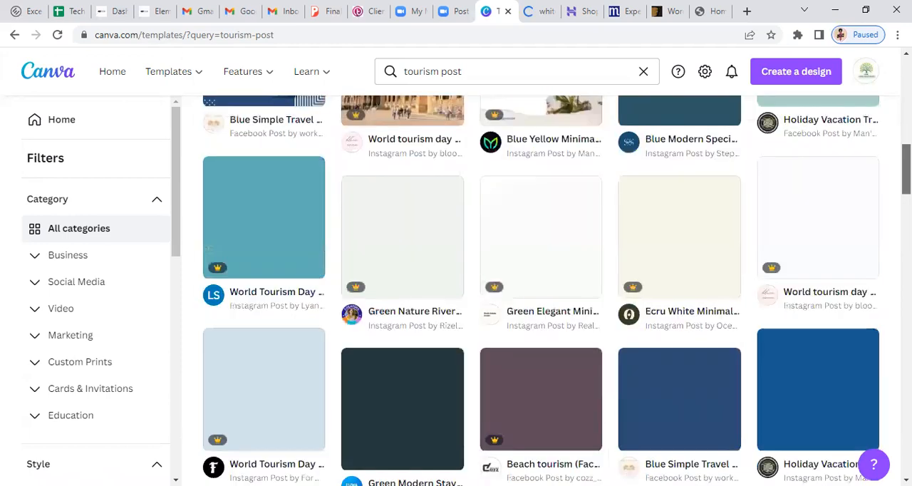
{"action": "scroll", "coordinate": [541, 291], "scroll_direction": "down", "scroll_amount": 2}
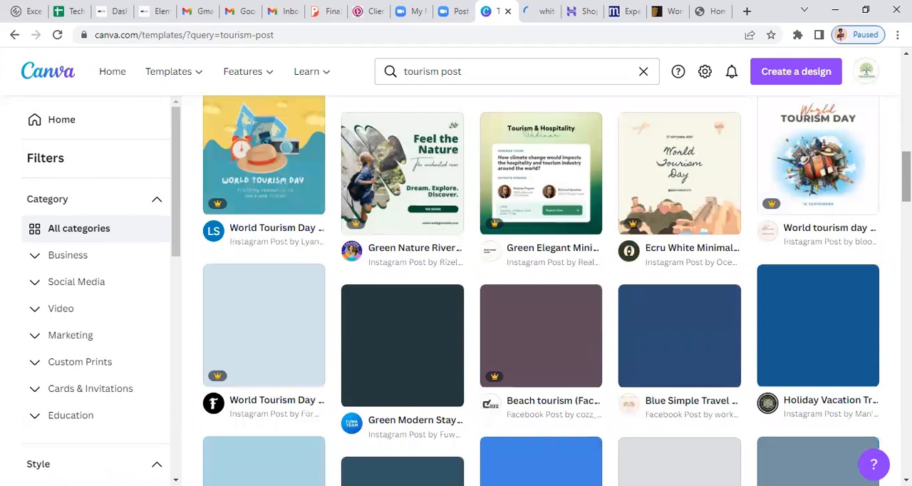
{"action": "scroll", "coordinate": [541, 291], "scroll_direction": "down", "scroll_amount": 1}
{"action": "scroll", "coordinate": [541, 291], "scroll_direction": "up", "scroll_amount": 2}
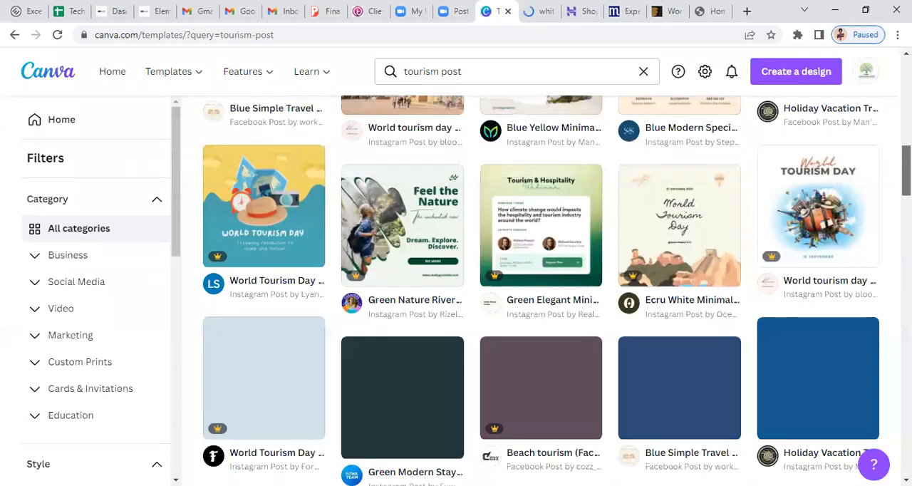
{"action": "scroll", "coordinate": [752, 116], "scroll_direction": "down", "scroll_amount": 5}
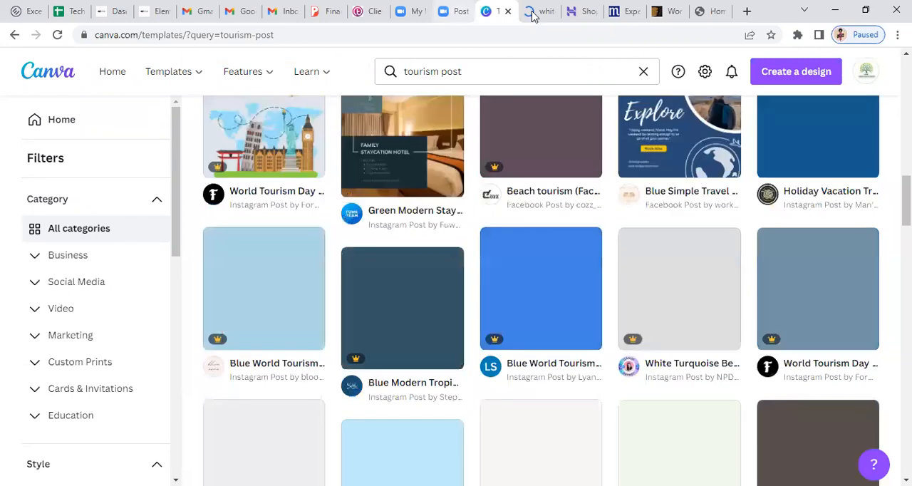
Switch to the browser tab with the white modern fashion sale design and examine its layout up close and as a whole
{"action": "left_click", "coordinate": [533, 16]}
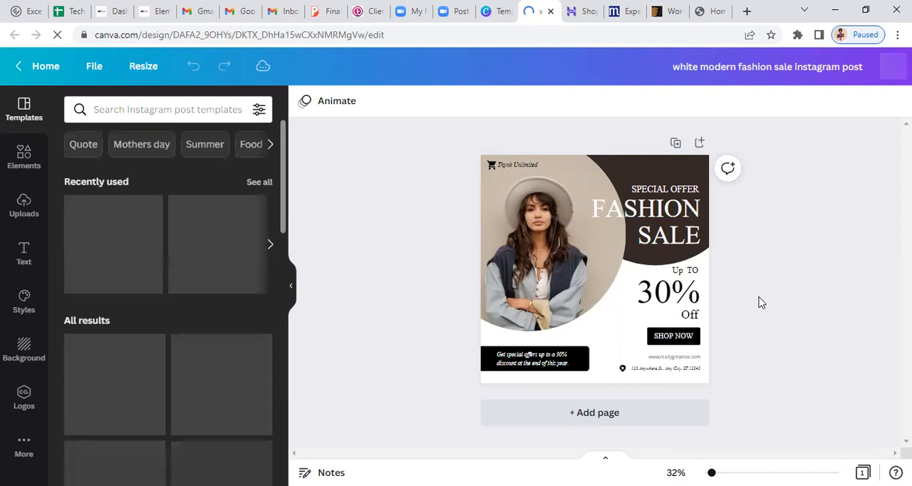
{"action": "scroll", "coordinate": [762, 302], "scroll_direction": "up", "scroll_amount": 3}
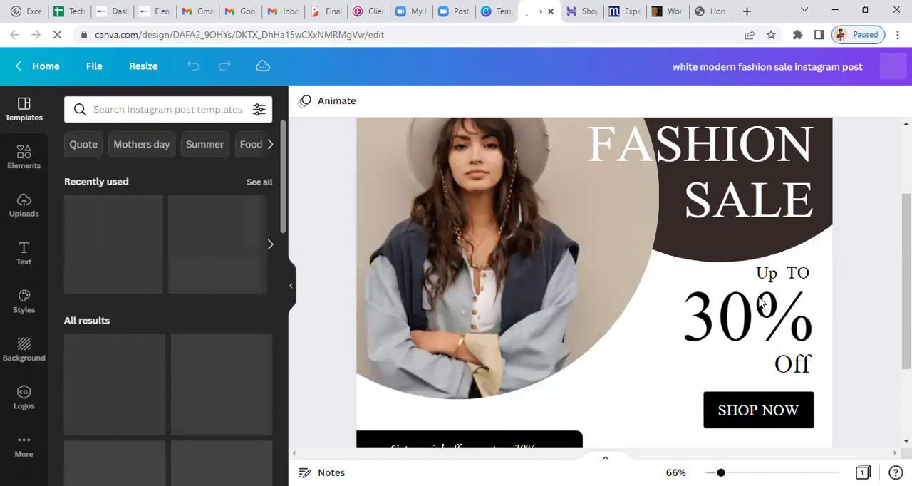
{"action": "scroll", "coordinate": [762, 302], "scroll_direction": "up", "scroll_amount": 3}
{"action": "scroll", "coordinate": [762, 303], "scroll_direction": "down", "scroll_amount": 1}
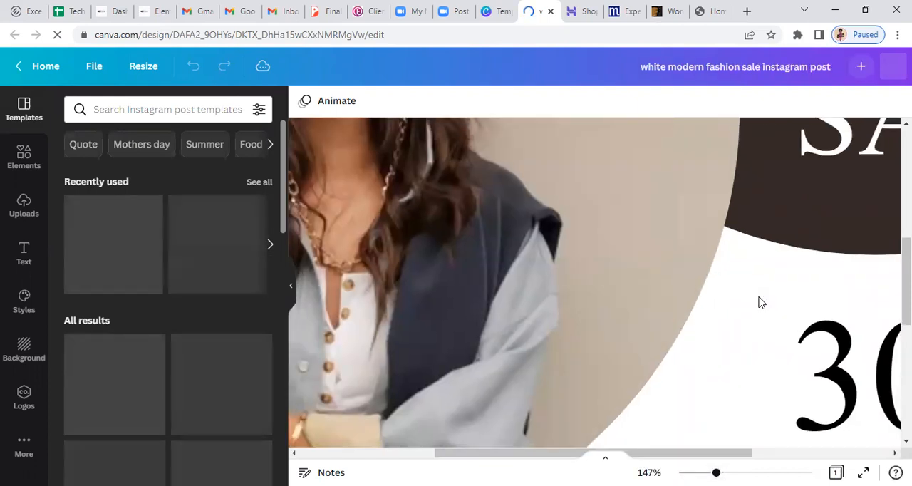
{"action": "scroll", "coordinate": [760, 303], "scroll_direction": "down", "scroll_amount": 5}
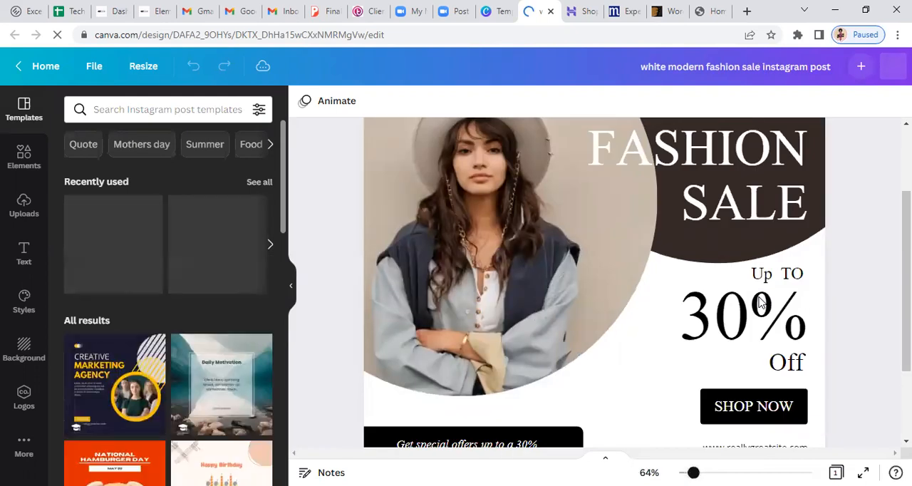
{"action": "scroll", "coordinate": [760, 303], "scroll_direction": "down", "scroll_amount": 1}
{"action": "scroll", "coordinate": [760, 303], "scroll_direction": "down", "scroll_amount": 1}
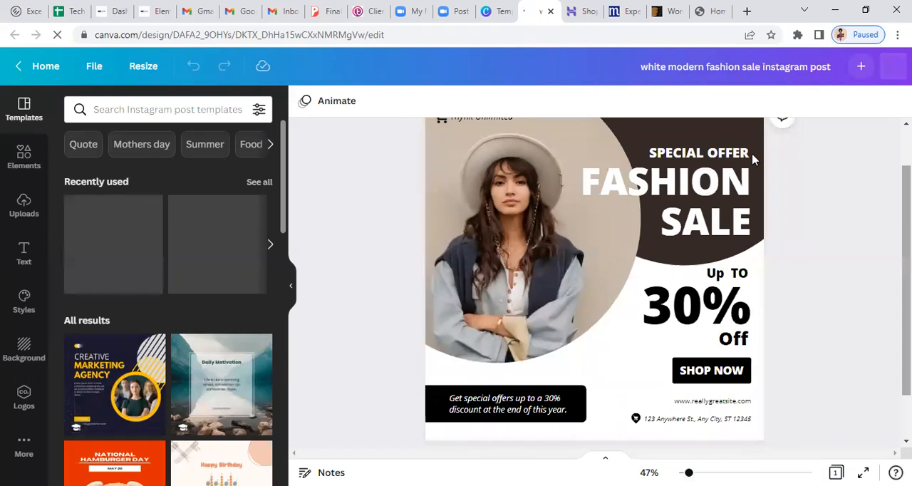
{"action": "scroll", "coordinate": [670, 226], "scroll_direction": "up", "scroll_amount": 1}
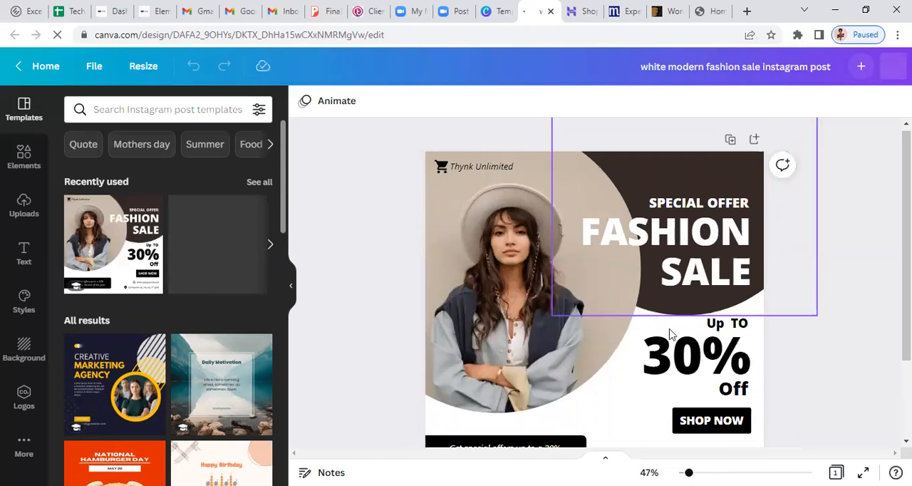
Select the dark circle behind the "FASHION SALE" headline and open its colour choices
{"action": "left_click", "coordinate": [690, 247]}
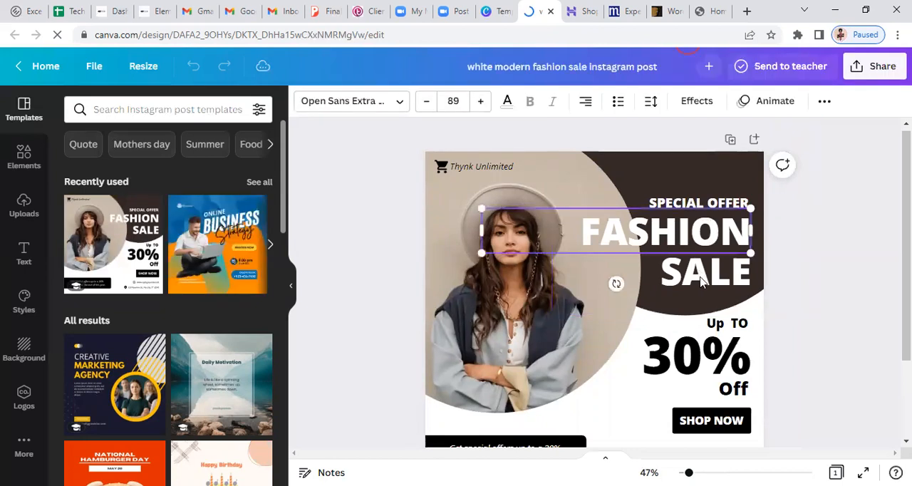
{"action": "left_click", "coordinate": [701, 282]}
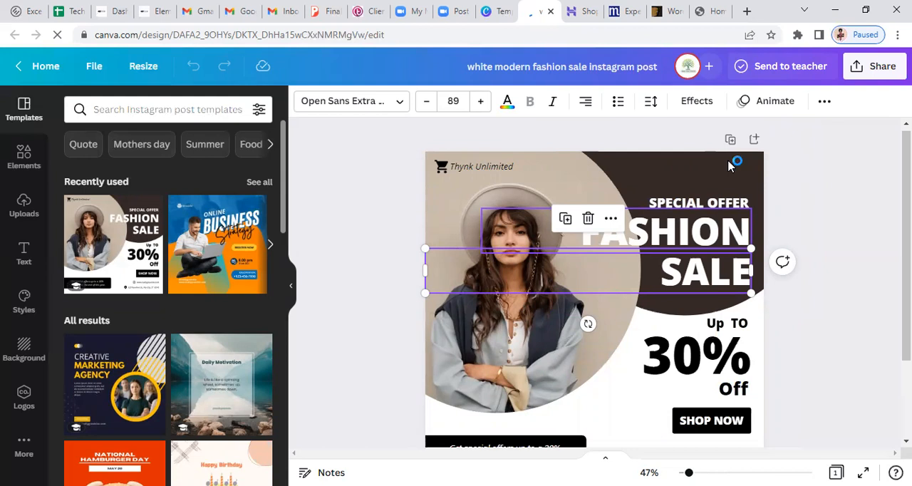
{"action": "left_click", "coordinate": [731, 165]}
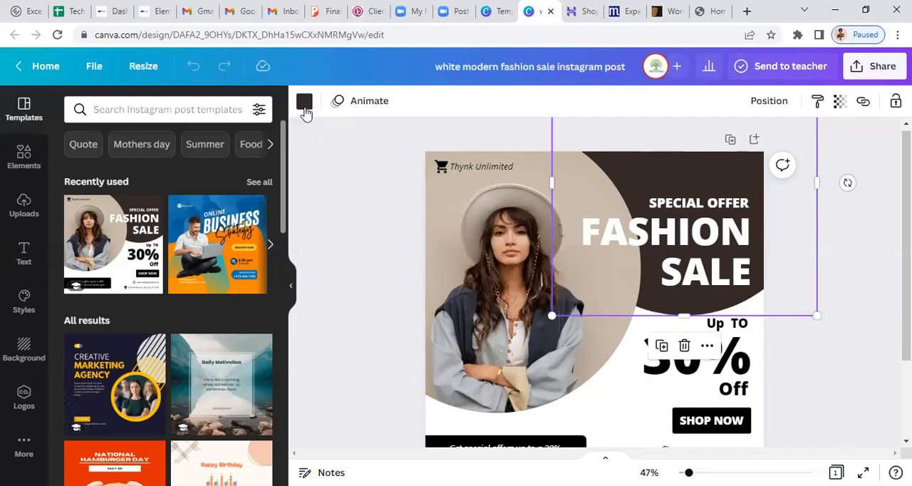
{"action": "left_click", "coordinate": [304, 107]}
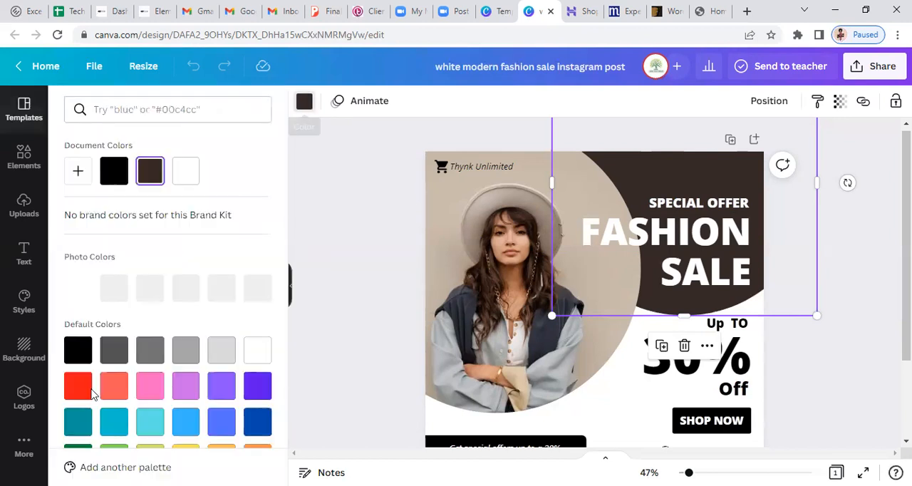
Try red, pink and violet default colours on the circle behind the headline and look over the remaining swatches
{"action": "left_click", "coordinate": [80, 387]}
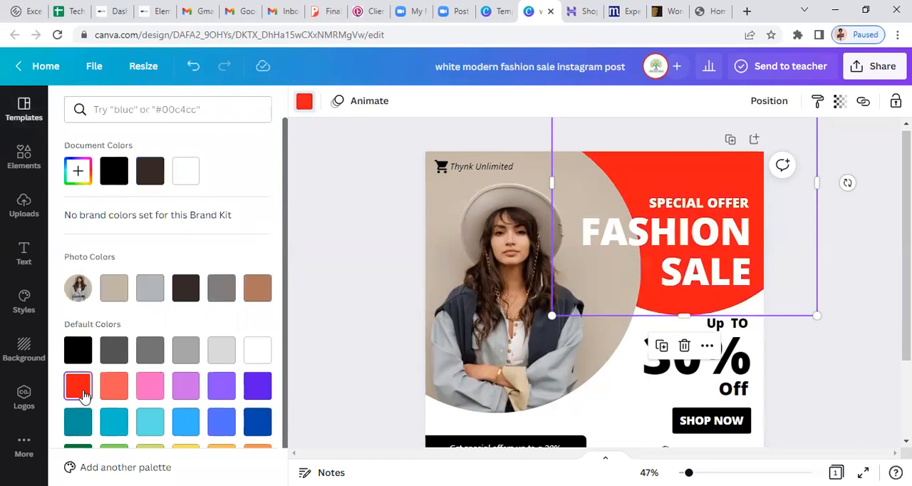
{"action": "left_click", "coordinate": [158, 388]}
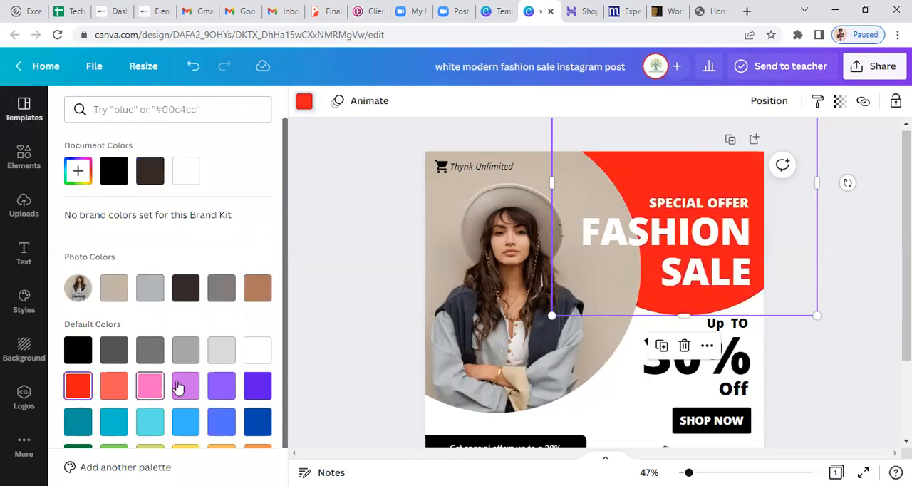
{"action": "left_click", "coordinate": [262, 398]}
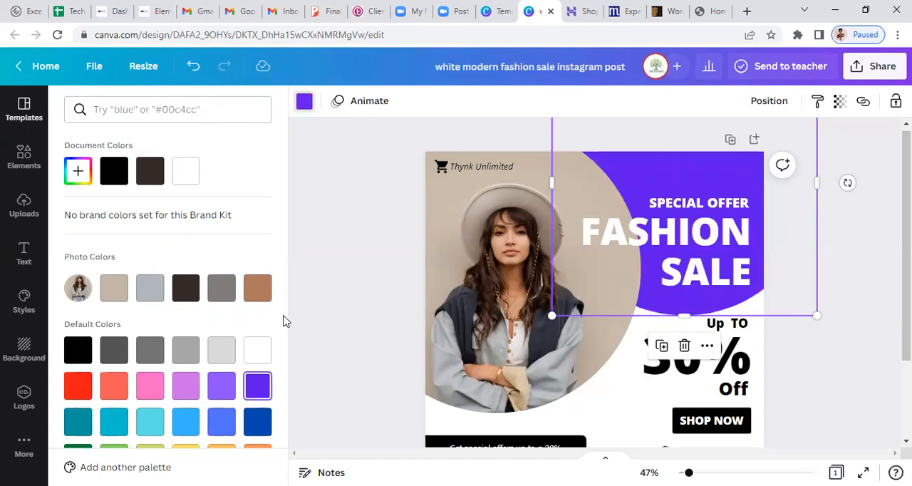
{"action": "scroll", "coordinate": [284, 398], "scroll_direction": "down", "scroll_amount": 1}
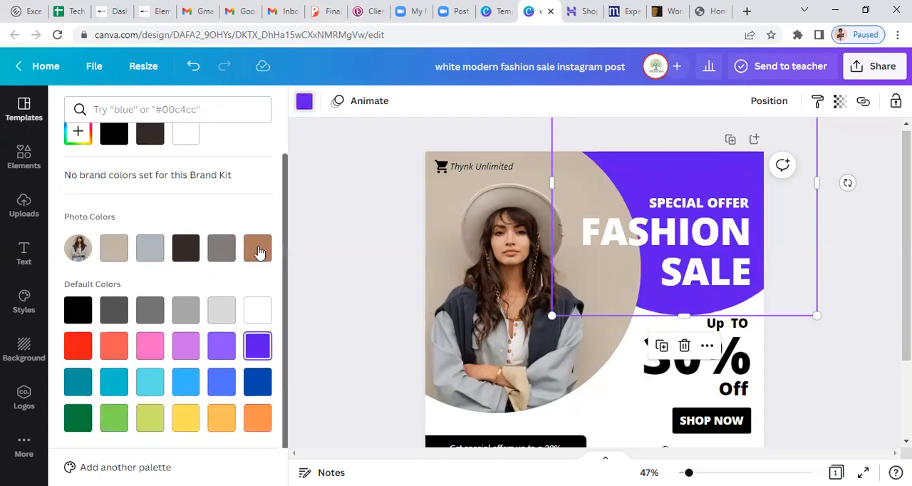
{"action": "scroll", "coordinate": [242, 143], "scroll_direction": "up", "scroll_amount": 1}
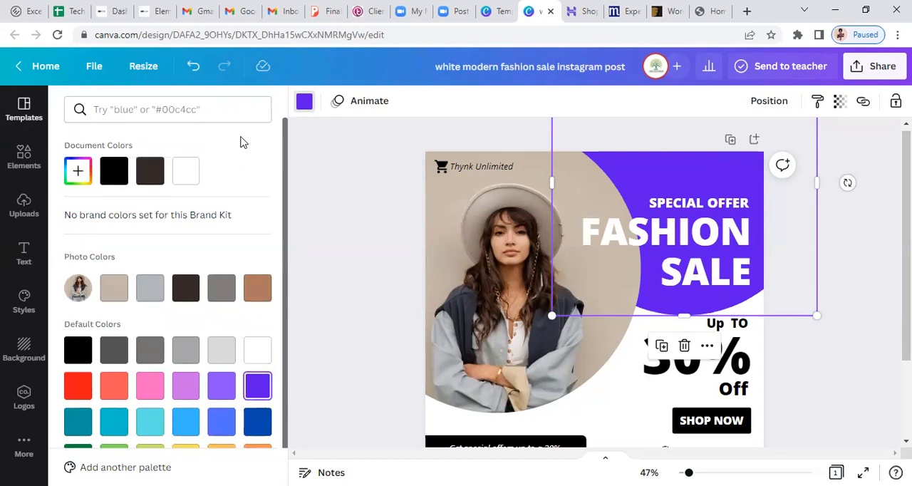
Recolour the circle behind the headline with a custom bright orange mixed in the colour picker
{"action": "left_click", "coordinate": [73, 178]}
{"action": "left_click_drag", "start_coordinate": [102, 286], "coordinate": [94, 294]}
{"action": "left_click_drag", "start_coordinate": [235, 207], "coordinate": [244, 205]}
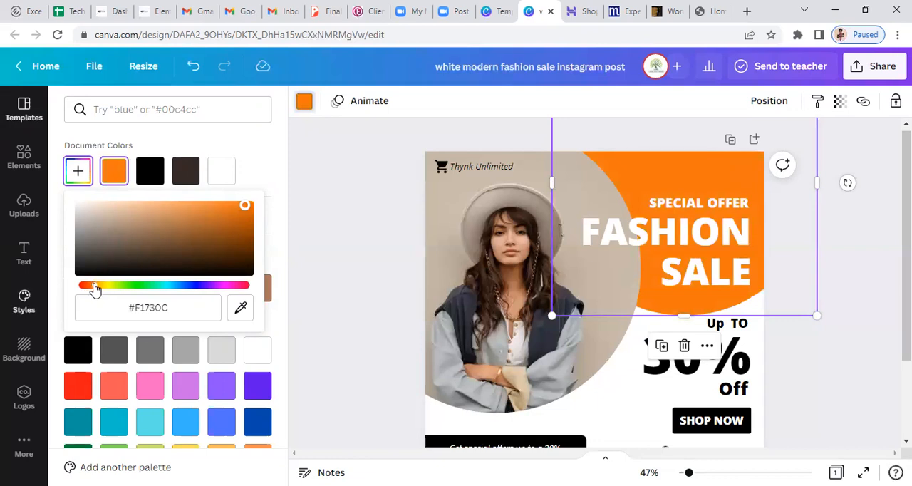
{"action": "left_click_drag", "start_coordinate": [97, 289], "coordinate": [98, 291]}
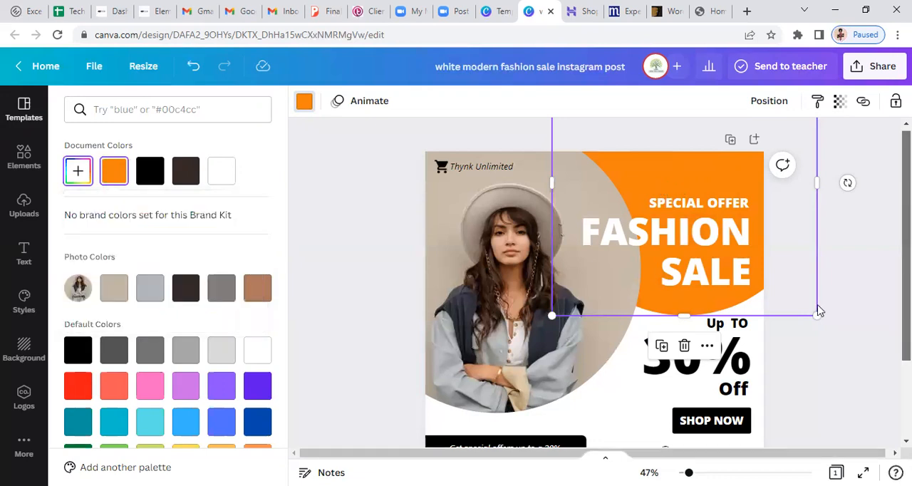
Recolour the large "30%" text below the headline with the document's orange
{"action": "scroll", "coordinate": [805, 306], "scroll_direction": "down", "scroll_amount": 1}
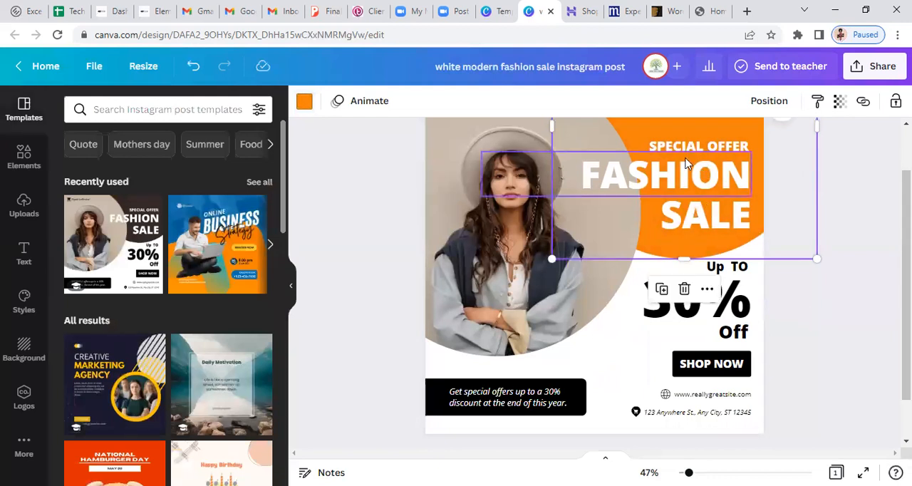
{"action": "left_click", "coordinate": [705, 182]}
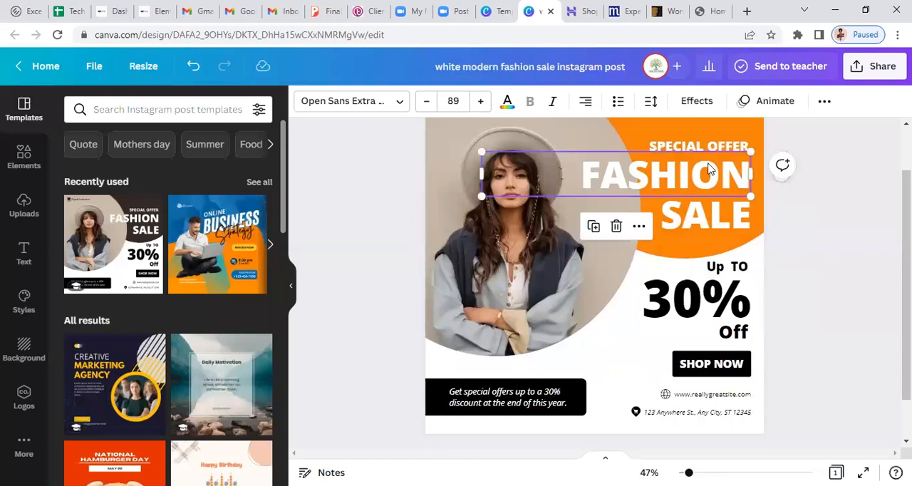
{"action": "left_click", "coordinate": [684, 314]}
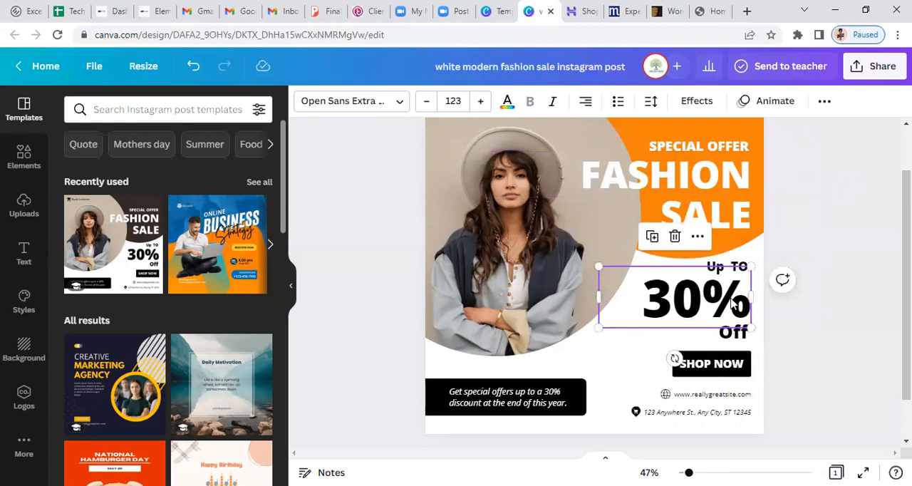
{"action": "left_click", "coordinate": [618, 366]}
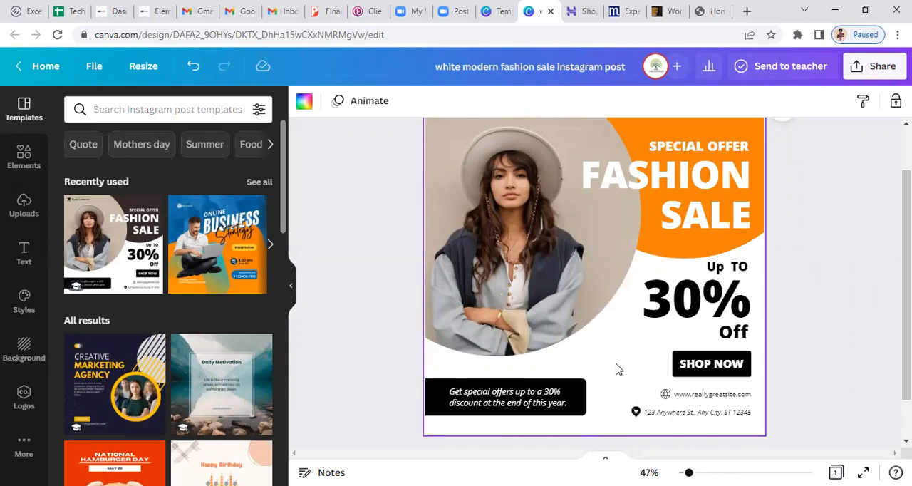
{"action": "left_click", "coordinate": [692, 304]}
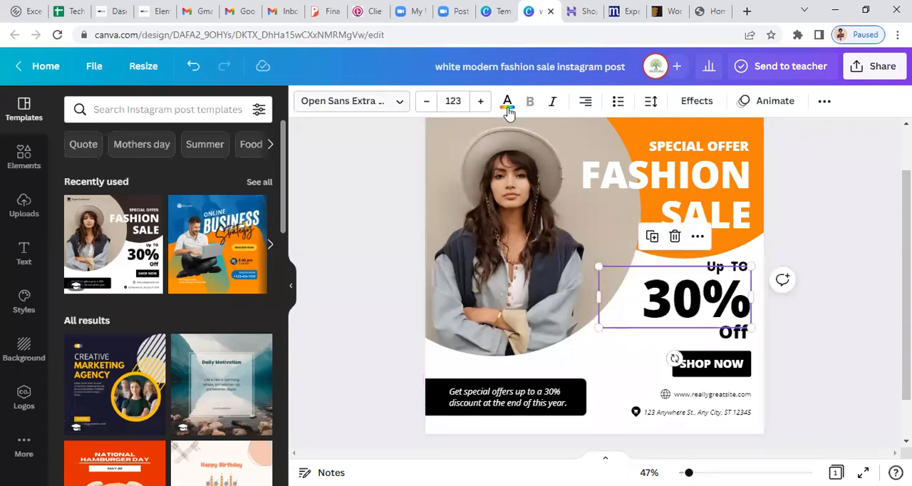
{"action": "left_click", "coordinate": [507, 105]}
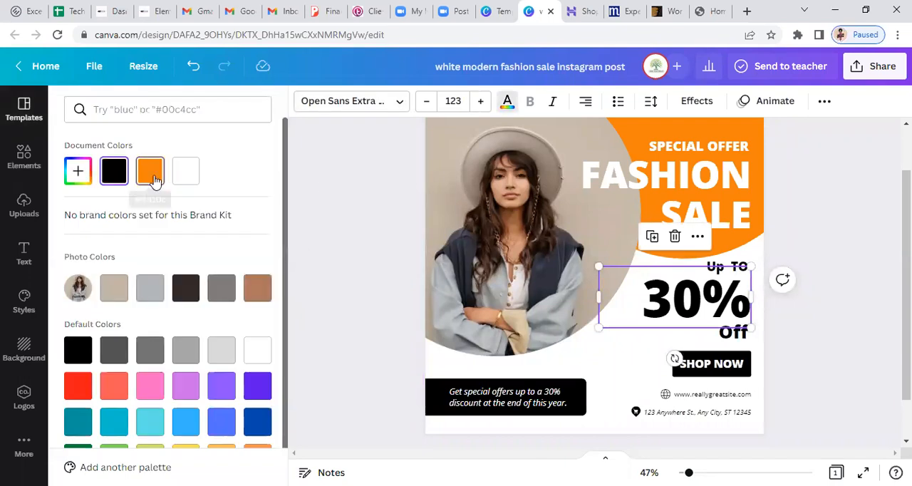
{"action": "left_click", "coordinate": [155, 179]}
{"action": "left_click", "coordinate": [735, 266]}
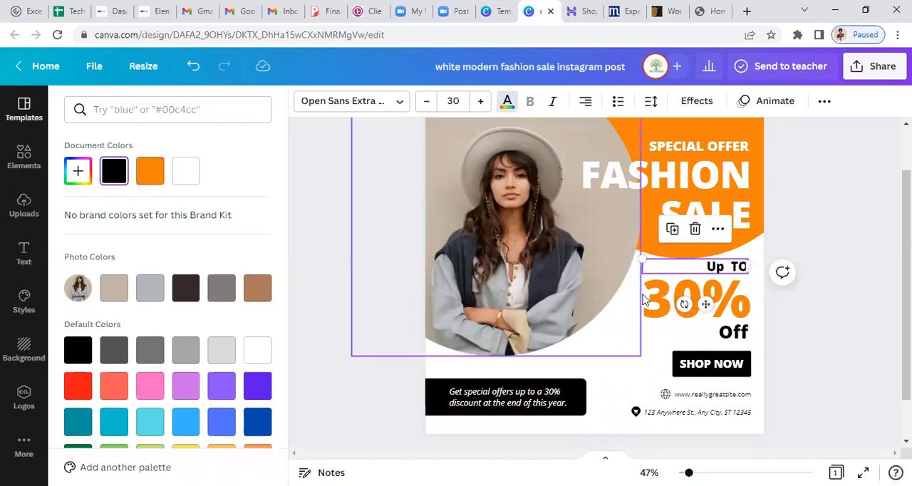
Delete the large "30%" text and add the pink neon "GLOW" font combination to the post
{"action": "left_click", "coordinate": [702, 306]}
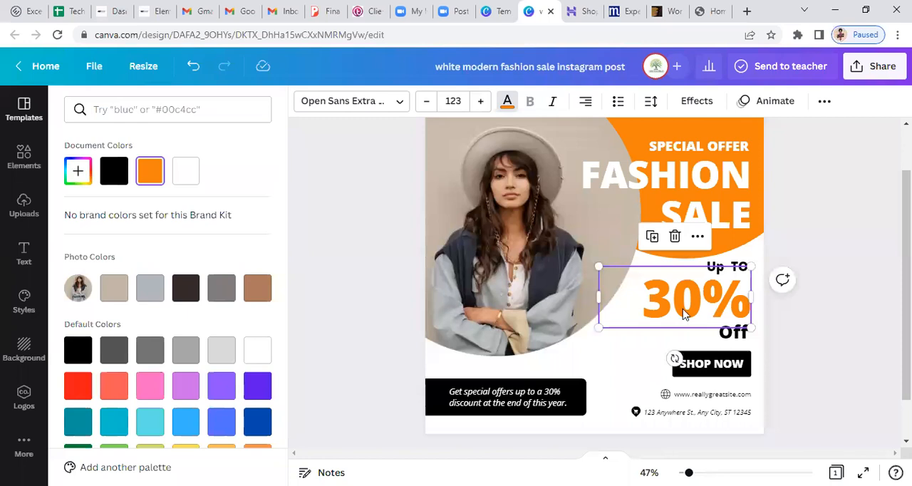
{"action": "key", "text": "Delete"}
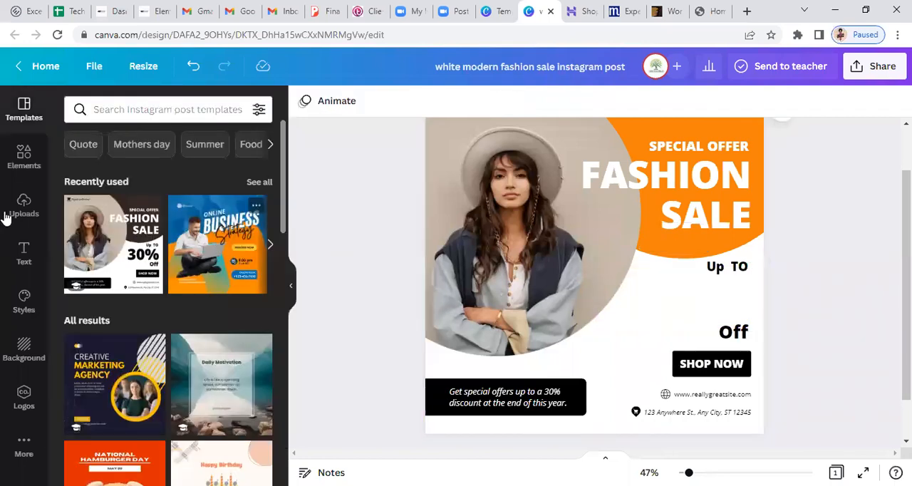
{"action": "left_click", "coordinate": [23, 256]}
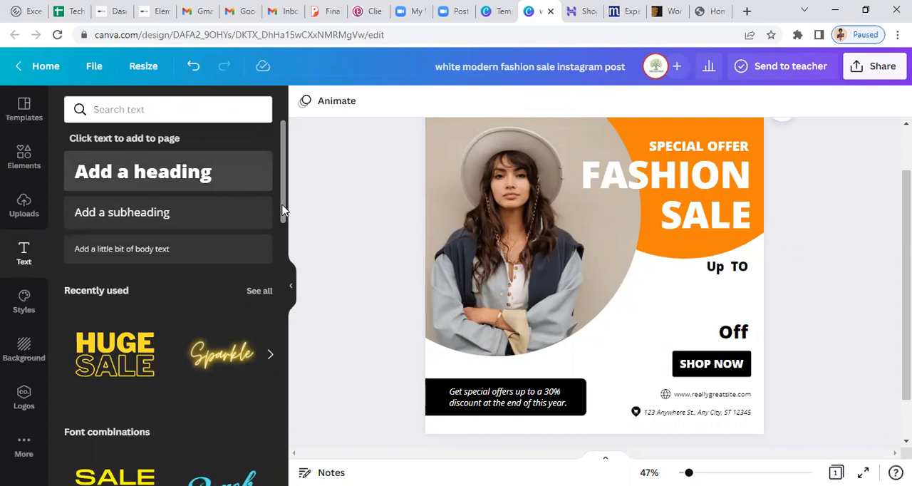
{"action": "scroll", "coordinate": [283, 213], "scroll_direction": "down", "scroll_amount": 1}
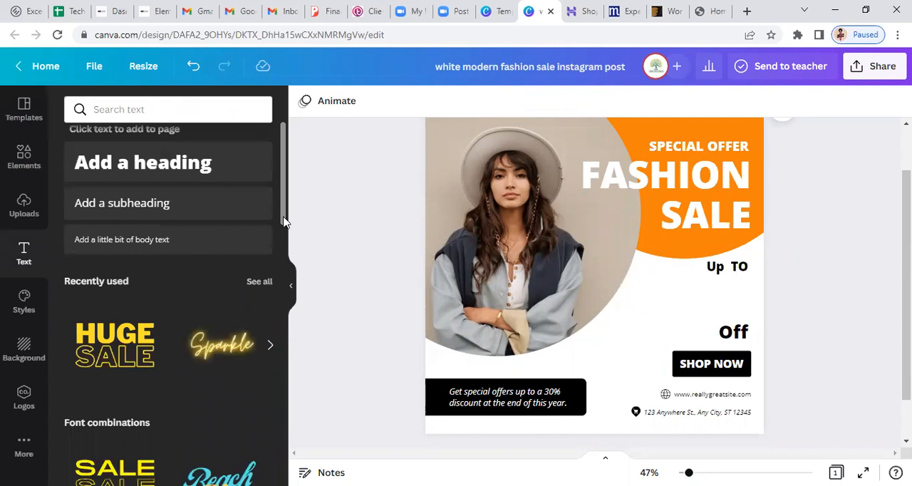
{"action": "scroll", "coordinate": [151, 173], "scroll_direction": "down", "scroll_amount": 2}
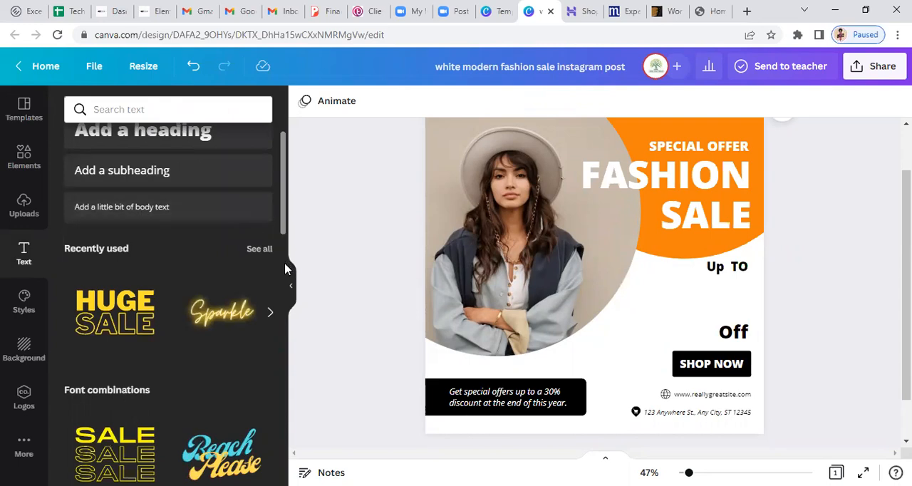
{"action": "scroll", "coordinate": [283, 256], "scroll_direction": "down", "scroll_amount": 1}
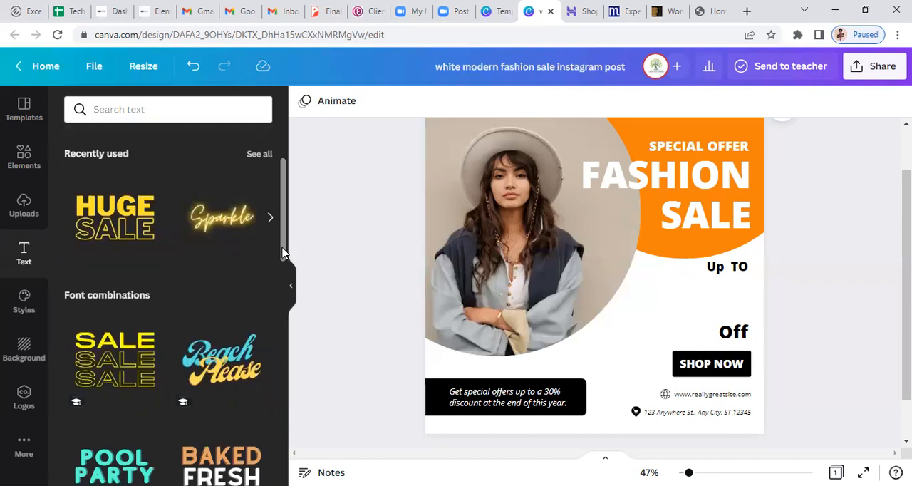
{"action": "scroll", "coordinate": [284, 391], "scroll_direction": "down", "scroll_amount": 5}
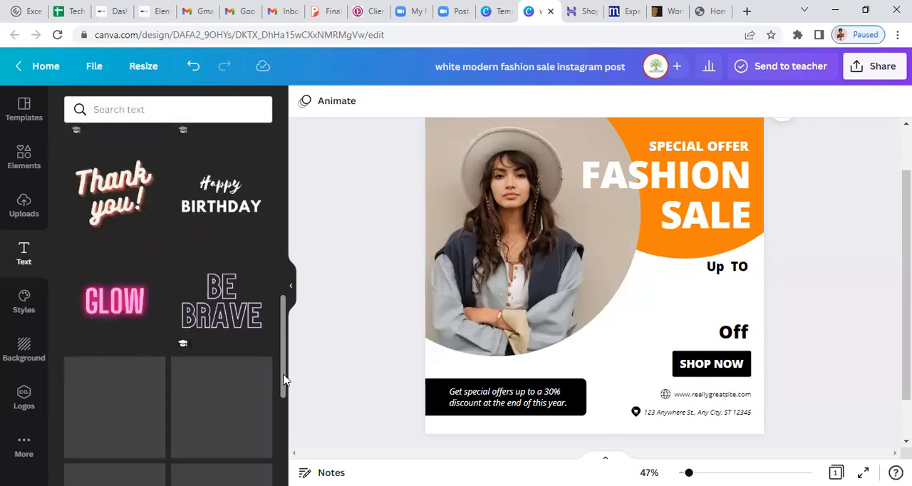
{"action": "scroll", "coordinate": [283, 413], "scroll_direction": "down", "scroll_amount": 2}
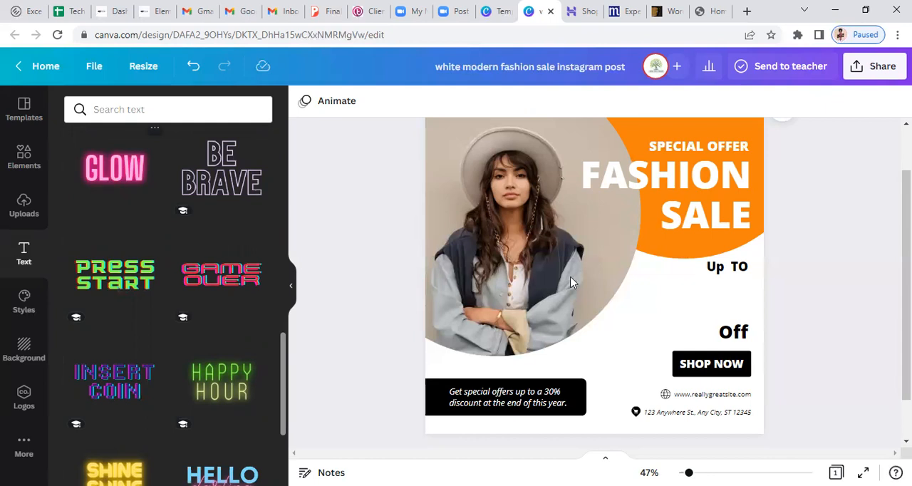
{"action": "left_click", "coordinate": [102, 174]}
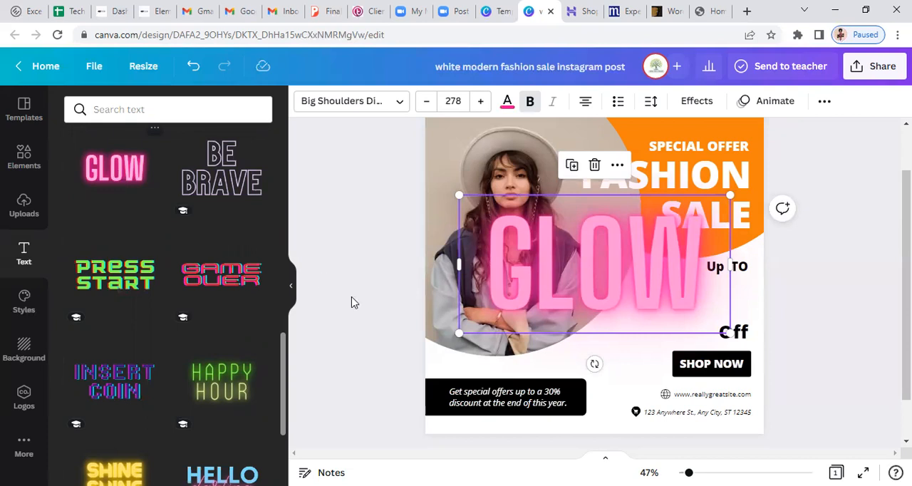
Change the "GLOW" text to "30%" and shrink it to size 121 between "Up TO" and "Off"
{"action": "double_click", "coordinate": [547, 288]}
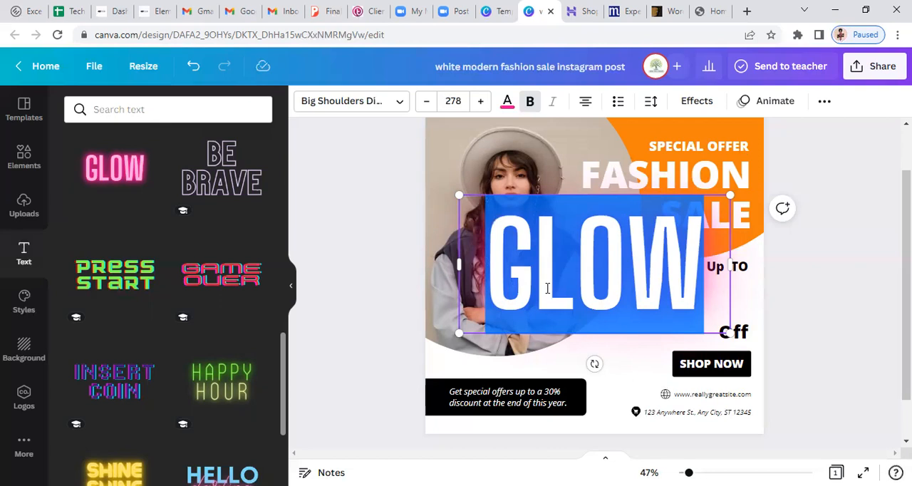
{"action": "type", "text": "30"}
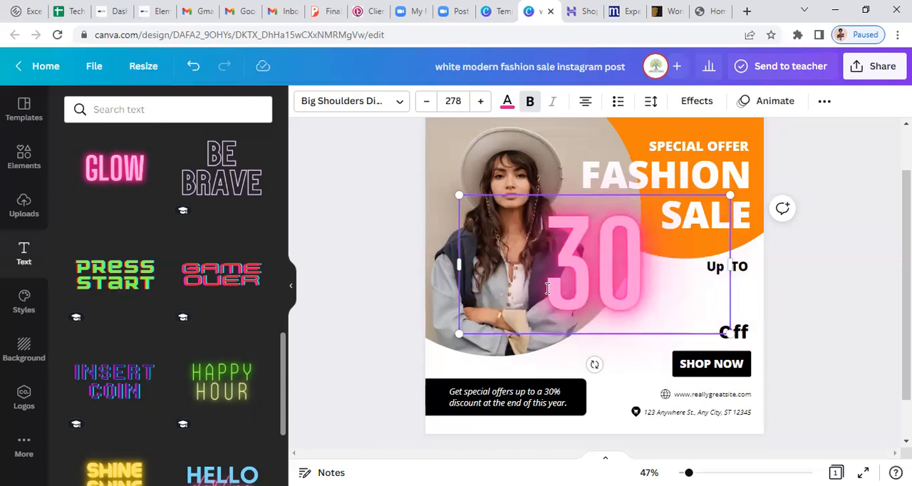
{"action": "type", "text": "%"}
{"action": "left_click_drag", "start_coordinate": [528, 235], "coordinate": [623, 242]}
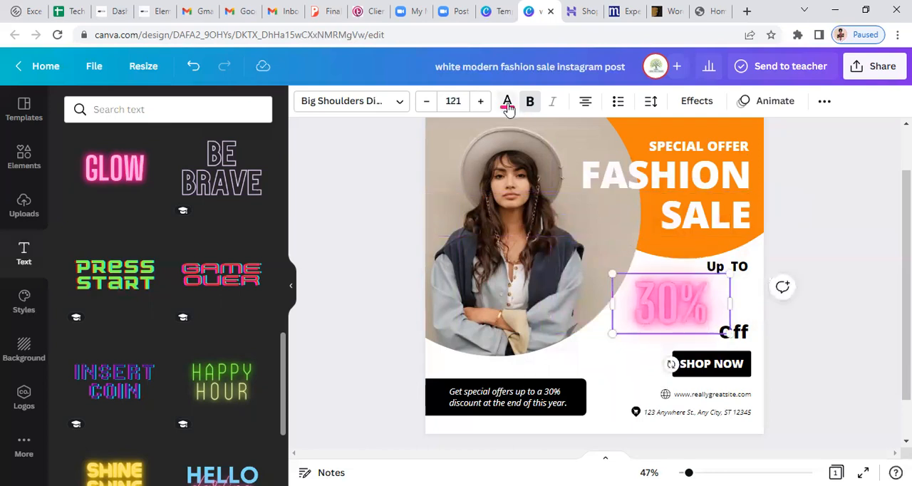
Recolour the neon "30%" text with the document's orange and open its font choices
{"action": "left_click", "coordinate": [507, 104]}
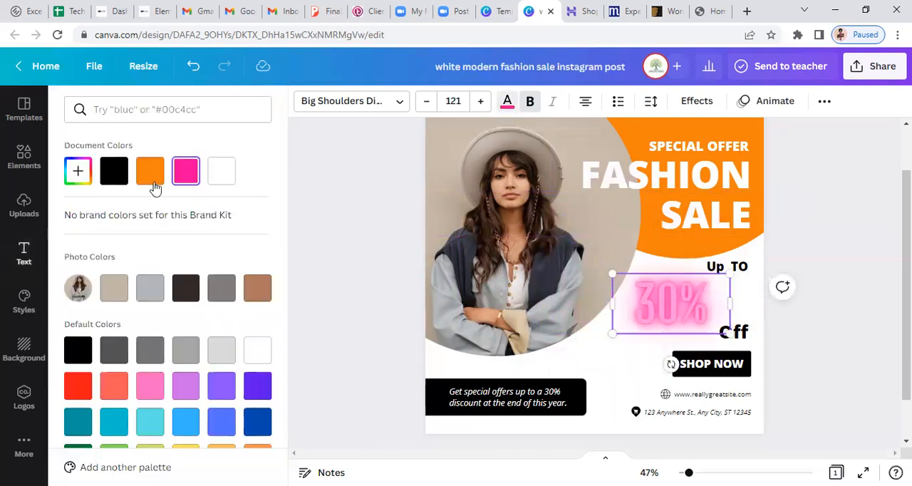
{"action": "left_click", "coordinate": [151, 171]}
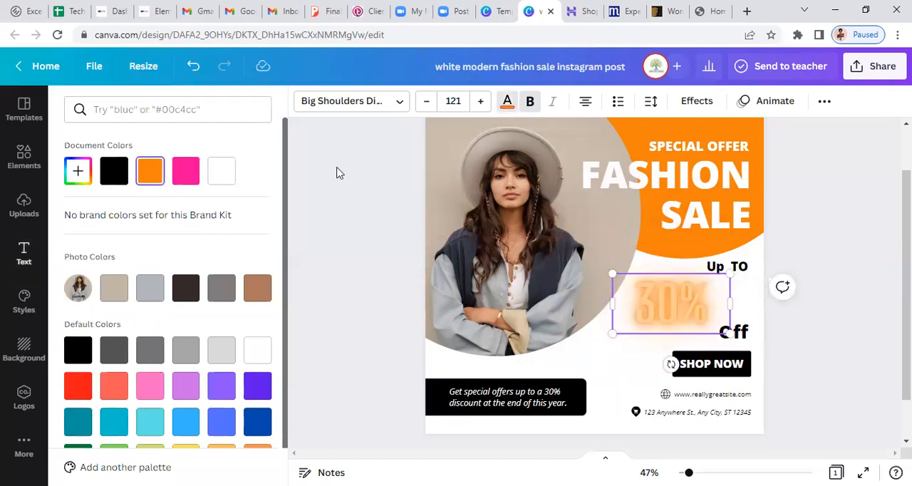
{"action": "left_click", "coordinate": [401, 103]}
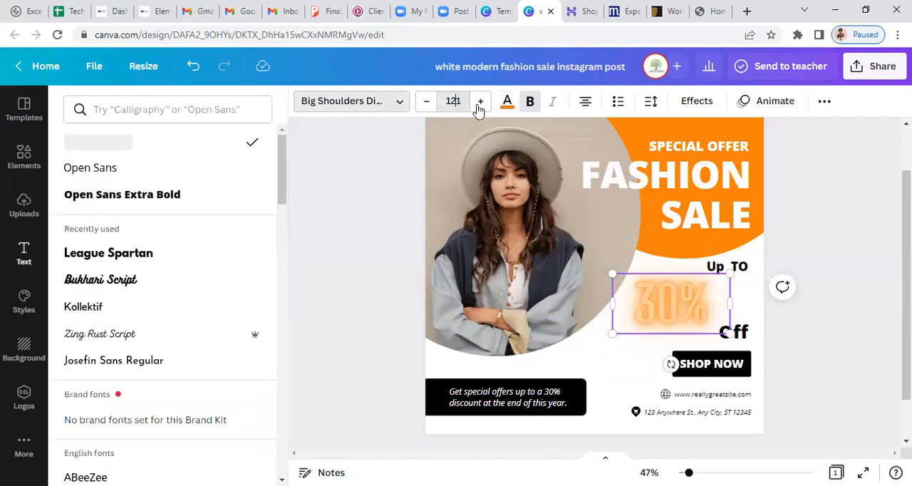
Enlarge the neon "30%" text to font size 152
{"action": "left_click", "coordinate": [457, 105]}
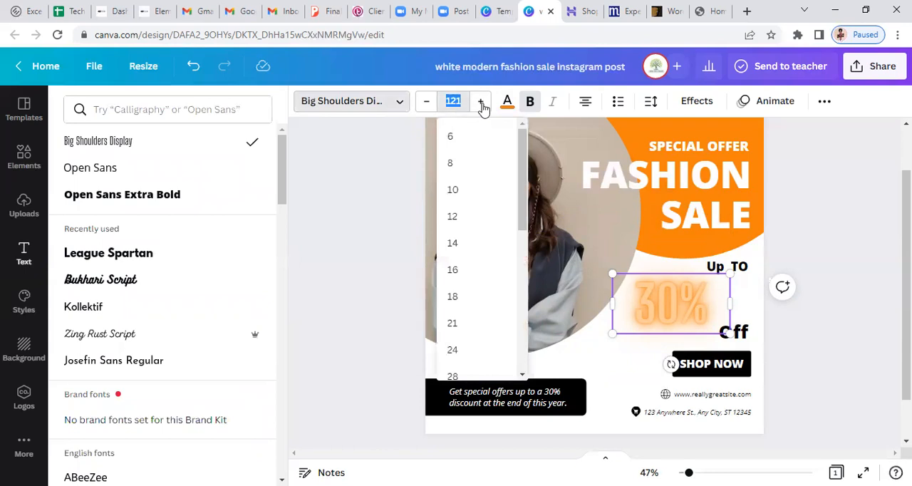
{"action": "left_click", "coordinate": [482, 104]}
{"action": "left_click", "coordinate": [481, 104]}
{"action": "left_click", "coordinate": [482, 104]}
{"action": "left_click", "coordinate": [481, 103]}
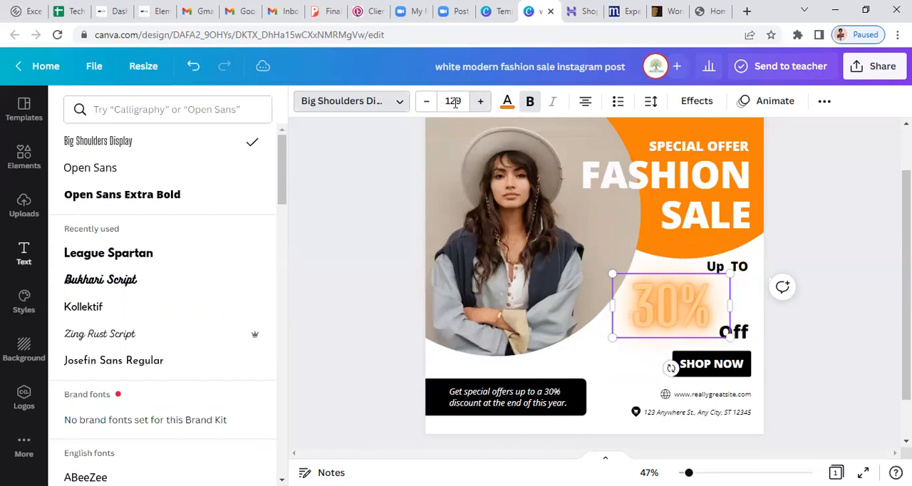
{"action": "left_click", "coordinate": [481, 103]}
{"action": "left_click_drag", "start_coordinate": [522, 221], "coordinate": [527, 287]}
{"action": "scroll", "coordinate": [468, 234], "scroll_direction": "down", "scroll_amount": 2}
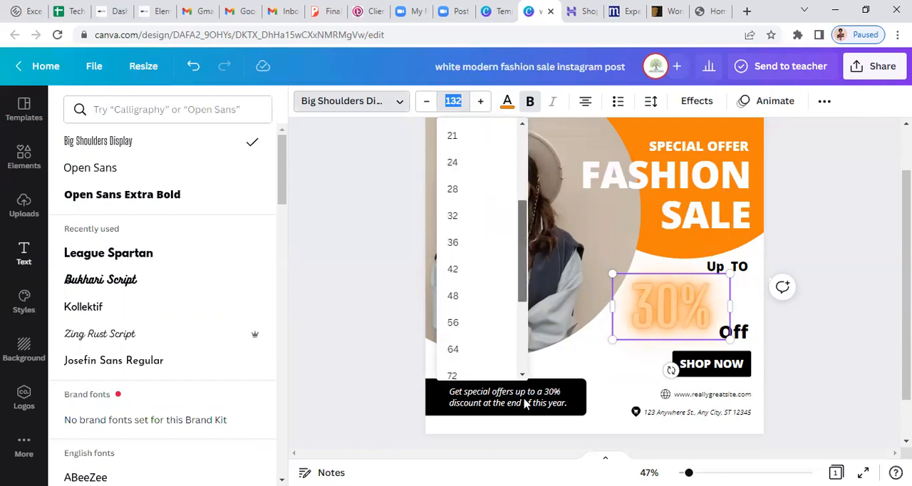
{"action": "scroll", "coordinate": [478, 360], "scroll_direction": "down", "scroll_amount": 3}
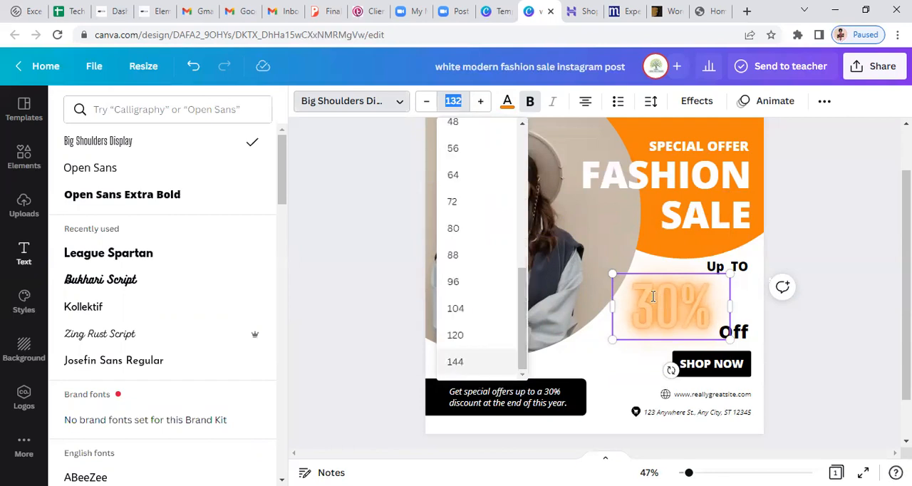
{"action": "left_click", "coordinate": [611, 273]}
{"action": "left_click_drag", "start_coordinate": [611, 273], "coordinate": [597, 258]}
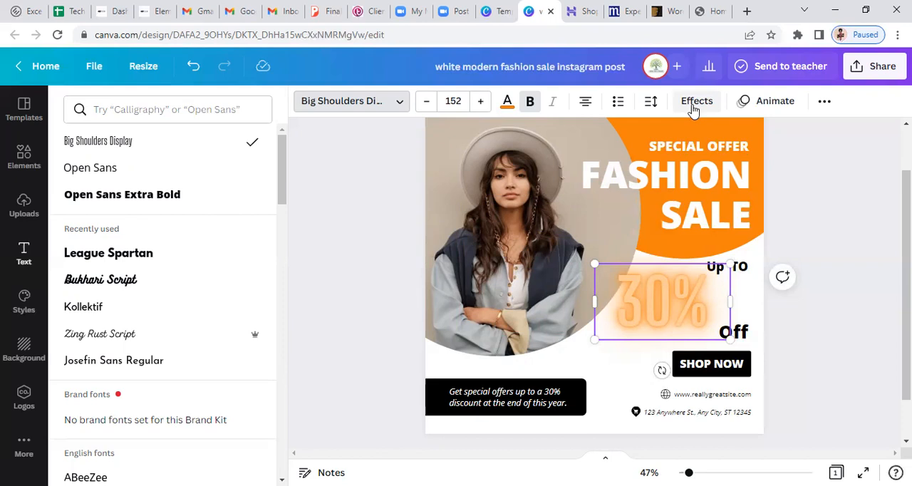
Try the Background effect on the "30%" text and settle on the Hollow style instead
{"action": "left_click", "coordinate": [693, 106]}
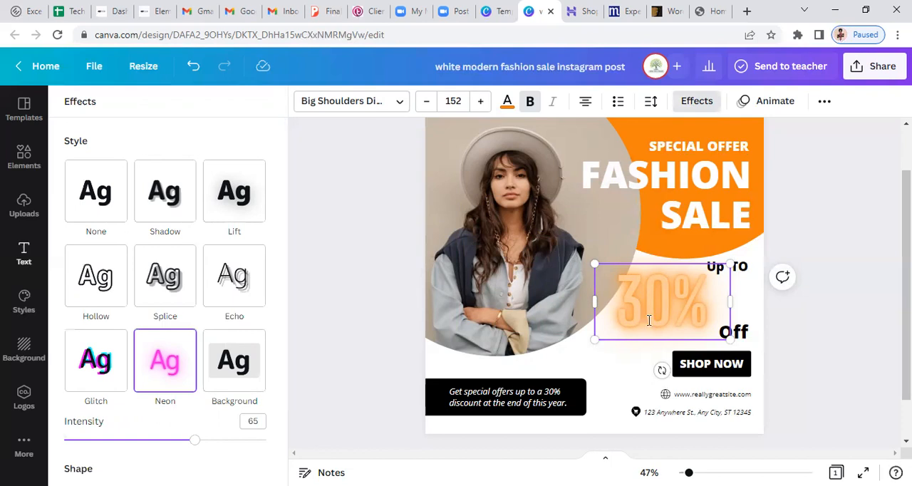
{"action": "left_click", "coordinate": [230, 382]}
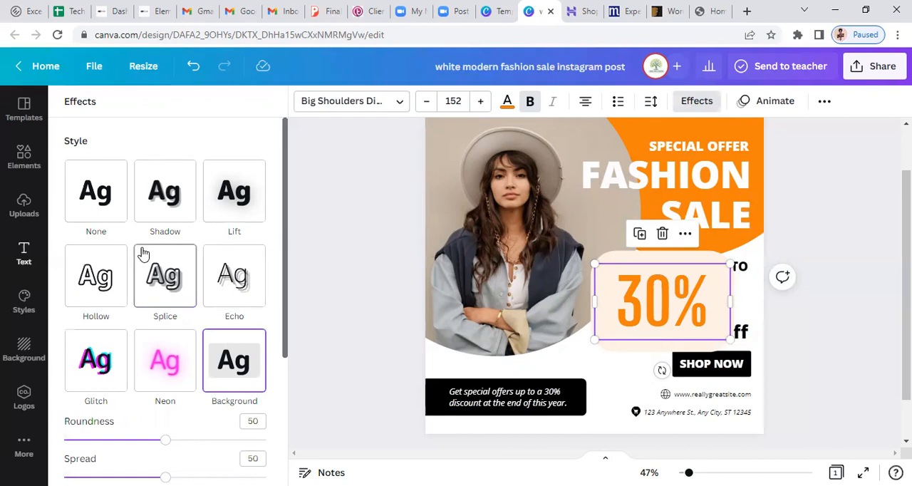
{"action": "left_click", "coordinate": [87, 292]}
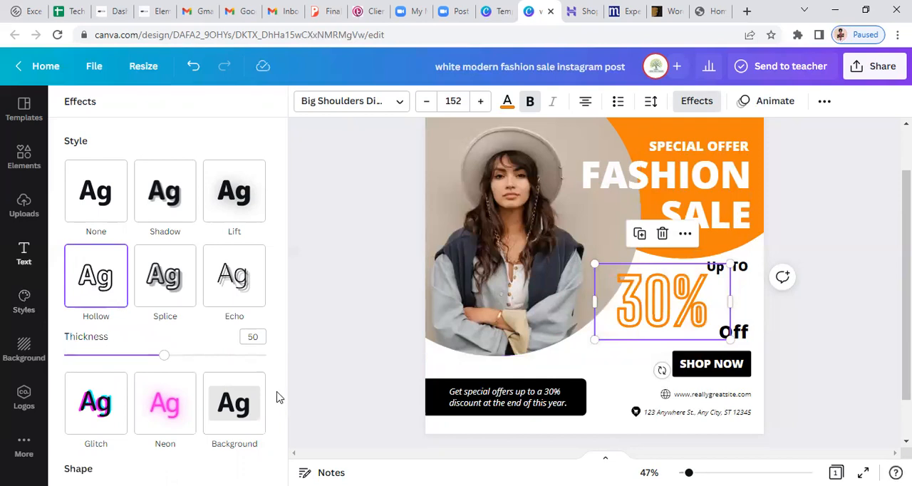
{"action": "scroll", "coordinate": [286, 435], "scroll_direction": "down", "scroll_amount": 1}
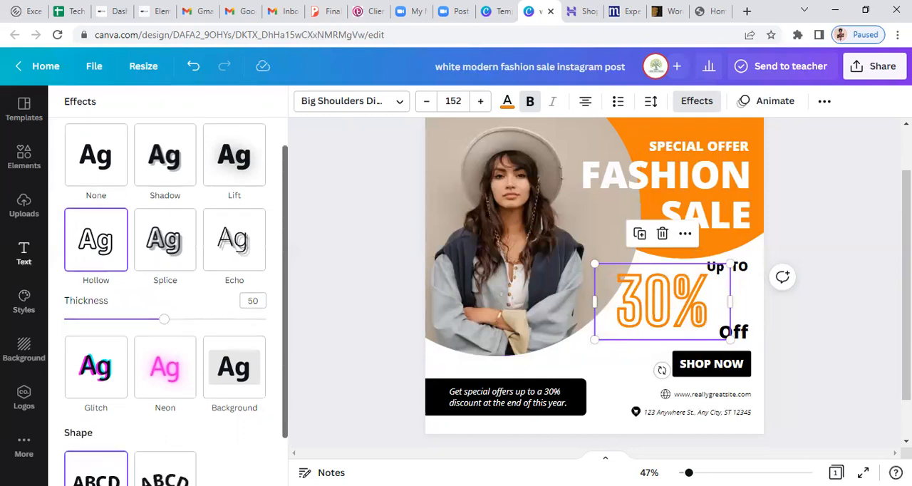
{"action": "scroll", "coordinate": [285, 440], "scroll_direction": "down", "scroll_amount": 2}
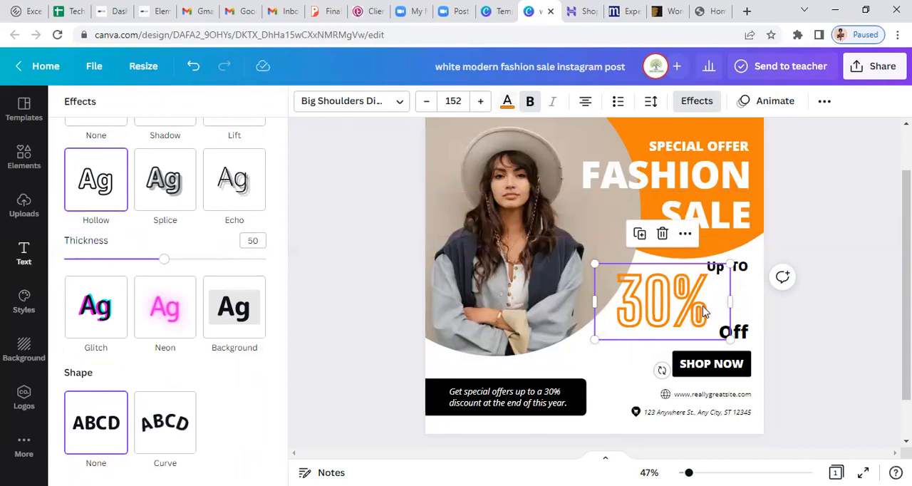
Shift the hollow "30%" text slightly towards "Off" and increase its font size to 156
{"action": "left_click_drag", "start_coordinate": [710, 314], "coordinate": [705, 311]}
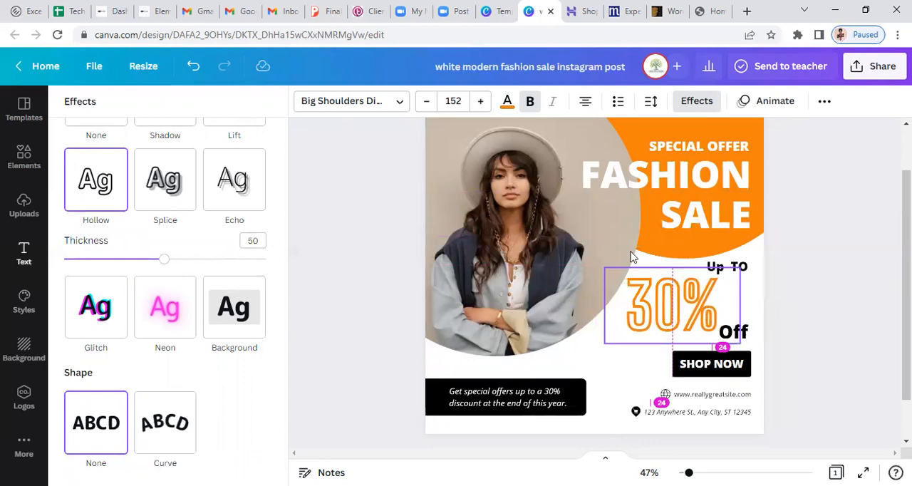
{"action": "left_click", "coordinate": [480, 101]}
{"action": "left_click", "coordinate": [481, 101]}
{"action": "left_click", "coordinate": [481, 102]}
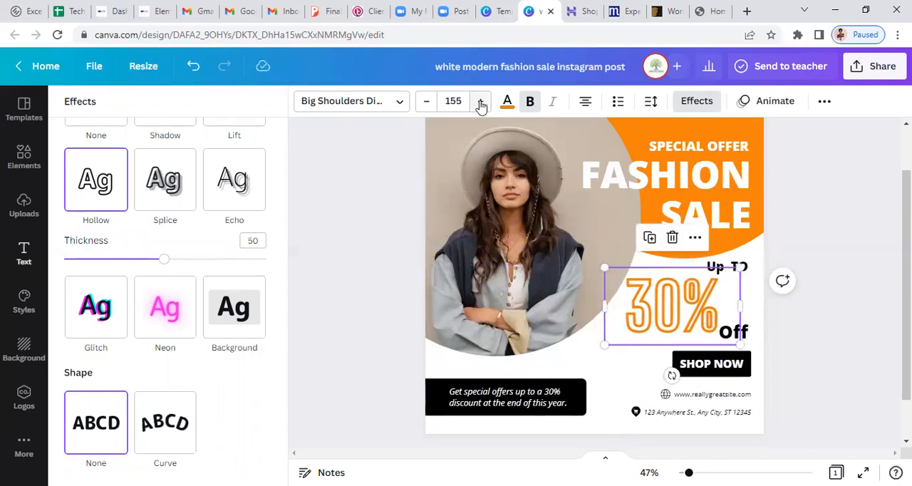
{"action": "left_click", "coordinate": [481, 101]}
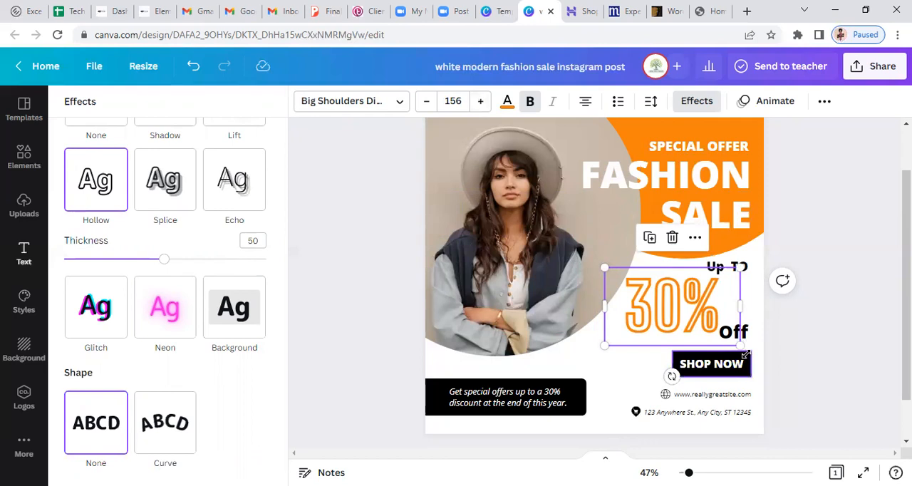
Recolour the black "SHOP NOW" button shape with the document's orange
{"action": "left_click", "coordinate": [744, 356]}
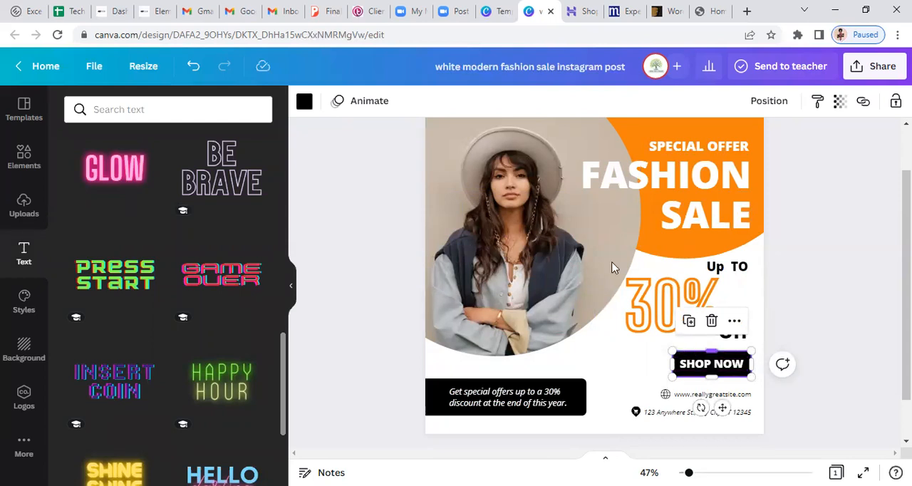
{"action": "left_click", "coordinate": [304, 102]}
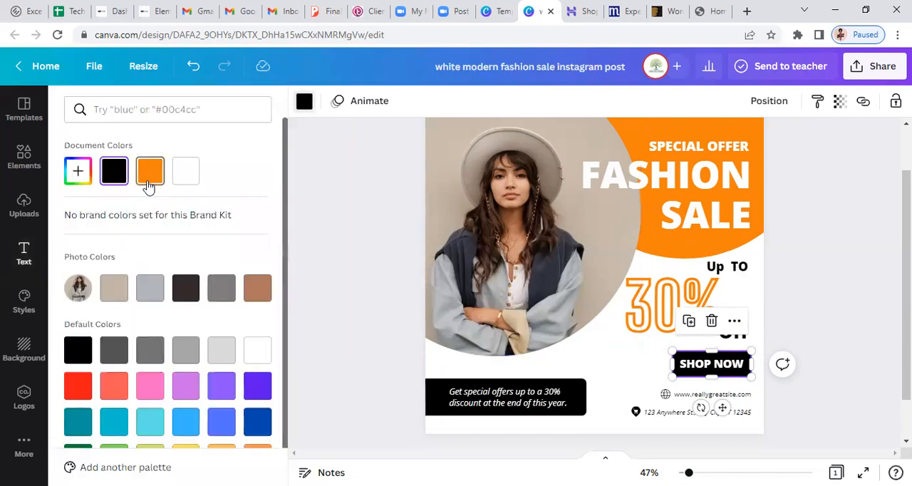
{"action": "left_click", "coordinate": [148, 186]}
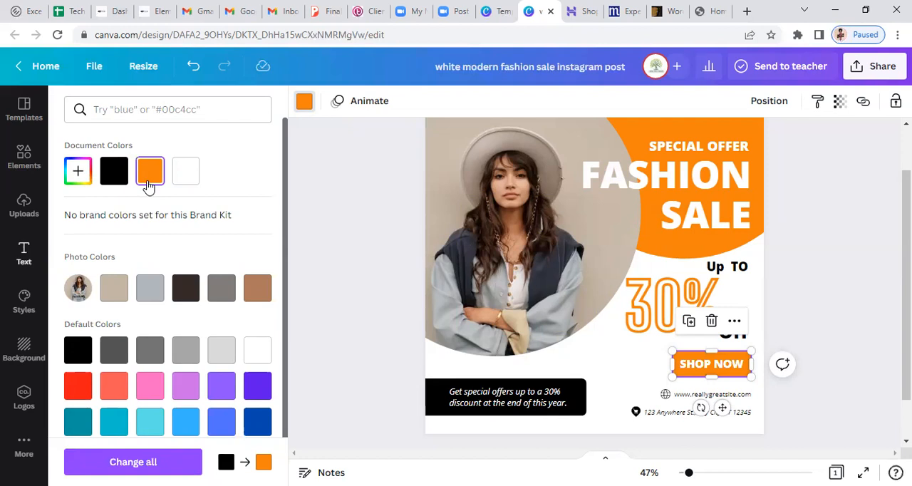
{"action": "left_click", "coordinate": [705, 371]}
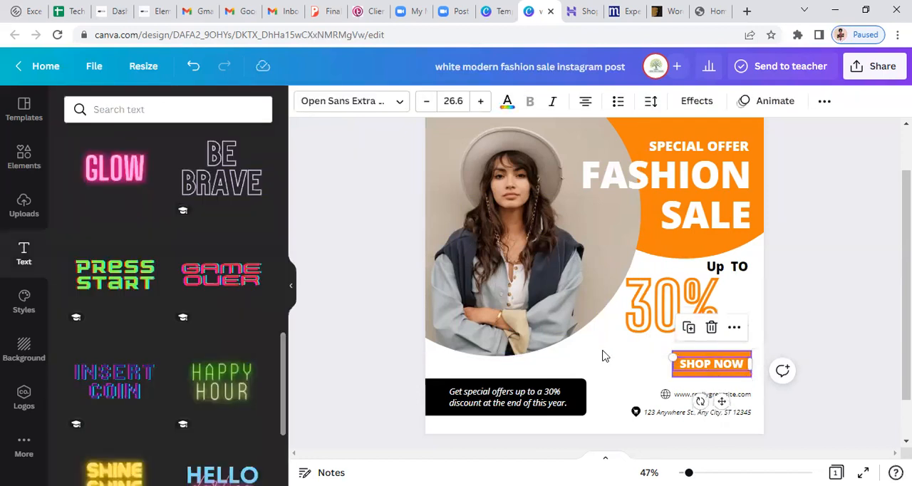
{"action": "left_click", "coordinate": [602, 354]}
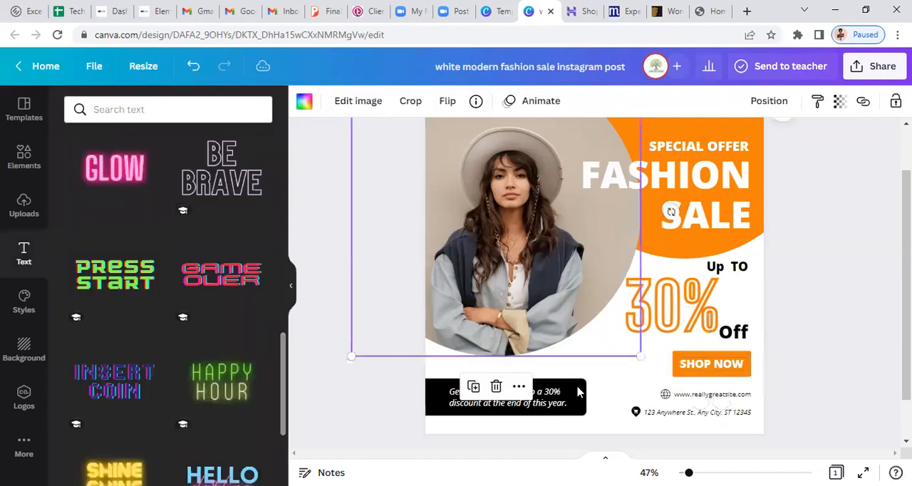
Recolour the black banner behind the special offers text with the document's orange
{"action": "left_click", "coordinate": [437, 396]}
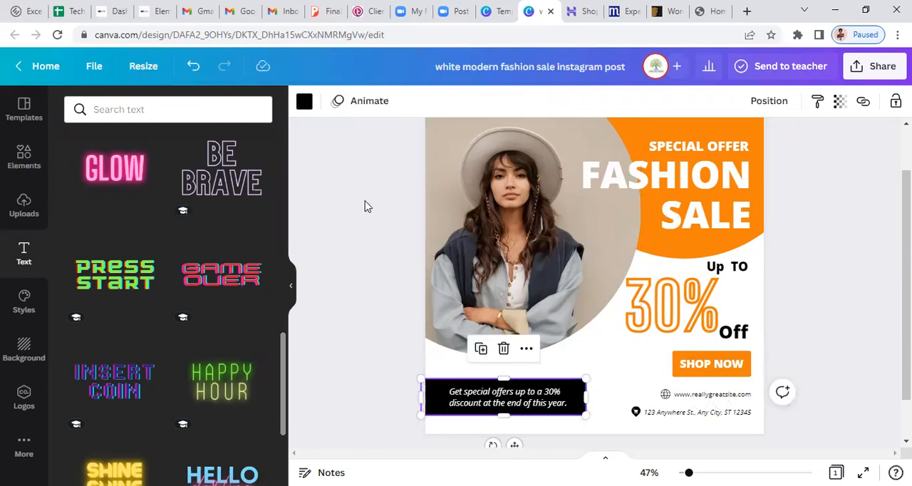
{"action": "left_click", "coordinate": [305, 100]}
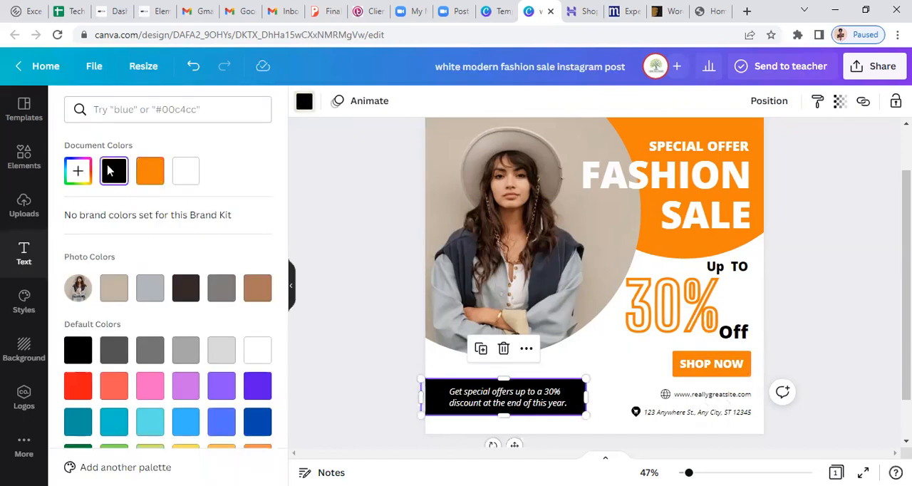
{"action": "left_click", "coordinate": [150, 178]}
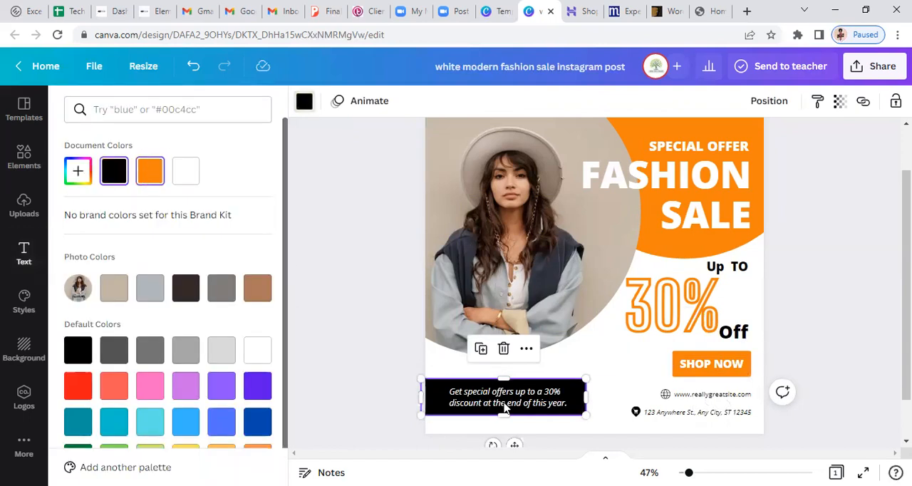
Make the special offers text bold at font size 24.3 and reposition it to fit inside the orange banner
{"action": "left_click", "coordinate": [506, 405]}
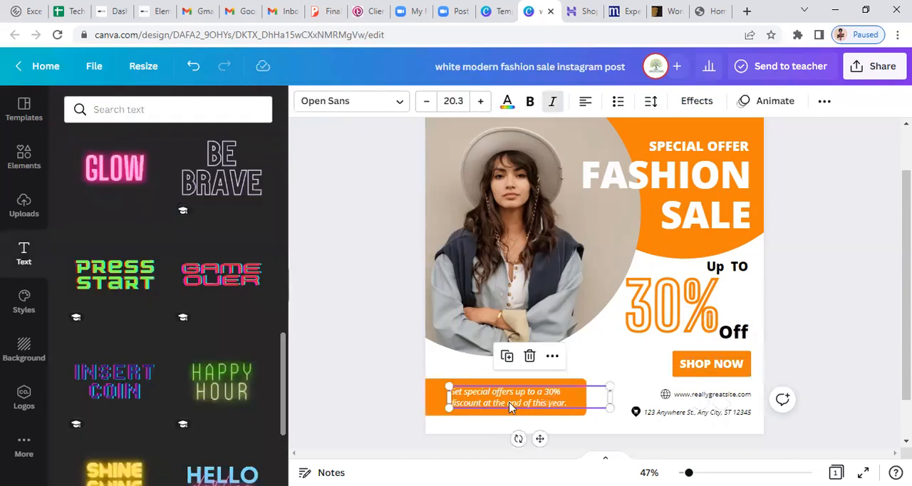
{"action": "left_click", "coordinate": [529, 102]}
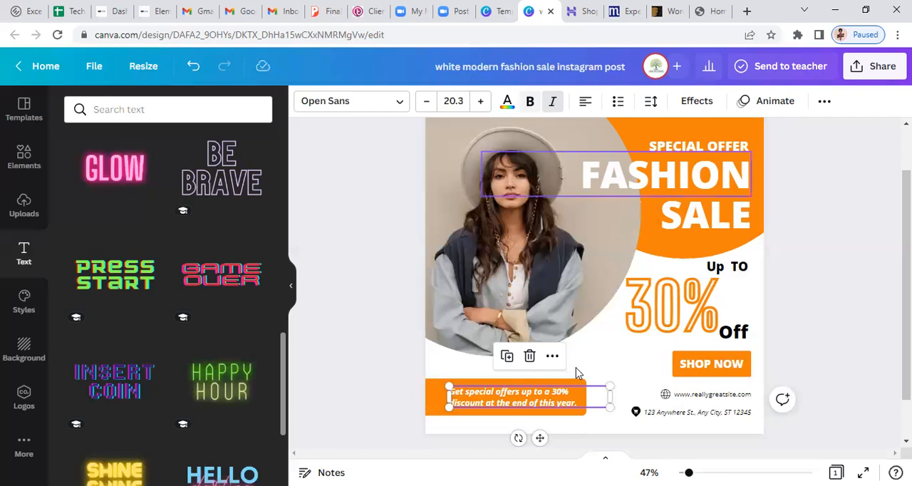
{"action": "left_click", "coordinate": [481, 104]}
{"action": "left_click", "coordinate": [482, 104]}
{"action": "left_click", "coordinate": [481, 104]}
{"action": "left_click", "coordinate": [482, 104]}
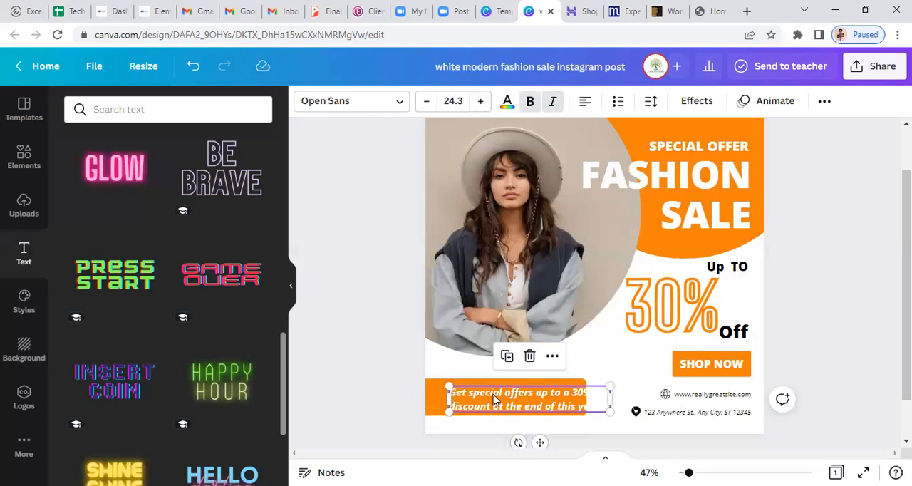
{"action": "mouse_move", "coordinate": [478, 395]}
{"action": "left_mouse_down"}
{"action": "mouse_move", "coordinate": [463, 384]}
{"action": "mouse_move", "coordinate": [474, 393]}
{"action": "left_mouse_up"}
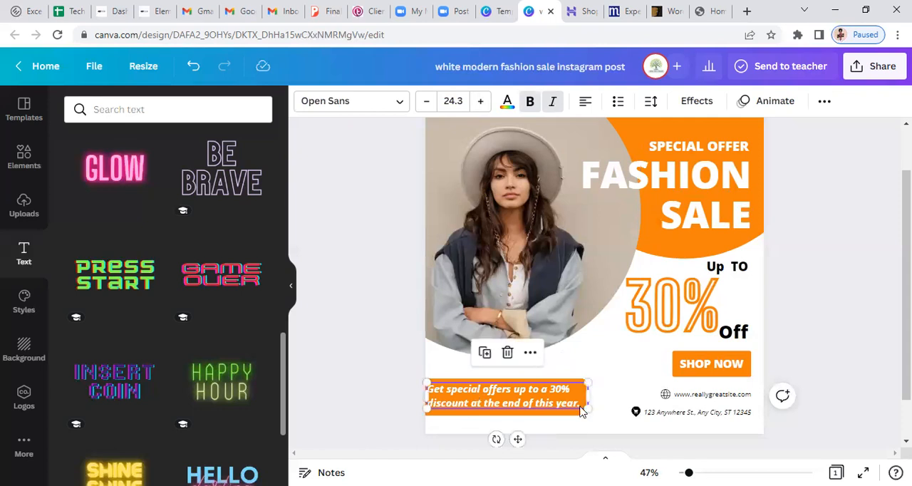
{"action": "left_click_drag", "start_coordinate": [581, 407], "coordinate": [584, 407]}
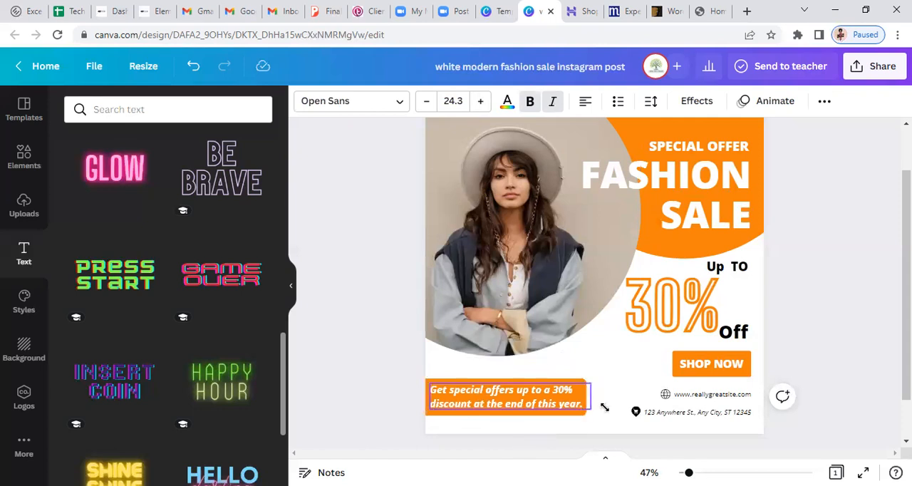
{"action": "left_click", "coordinate": [701, 397]}
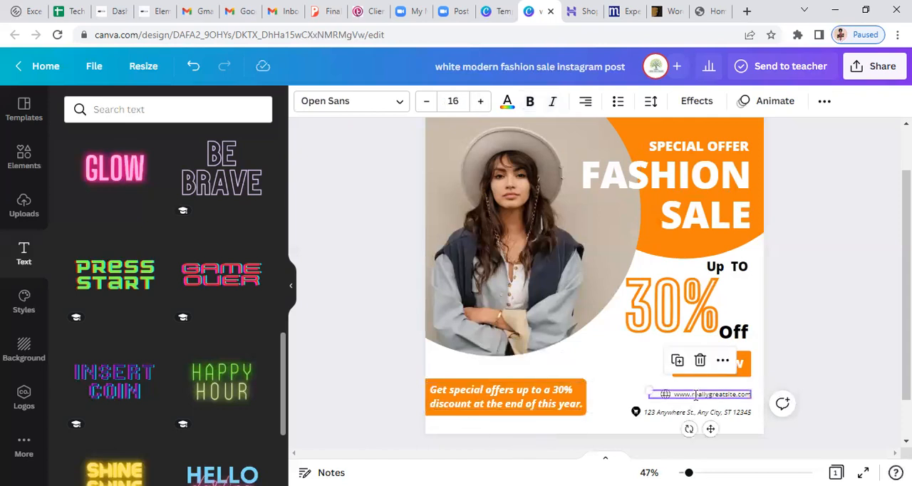
{"action": "double_click", "coordinate": [697, 395]}
{"action": "left_click_drag", "start_coordinate": [693, 396], "coordinate": [691, 396]}
{"action": "left_click", "coordinate": [692, 395]}
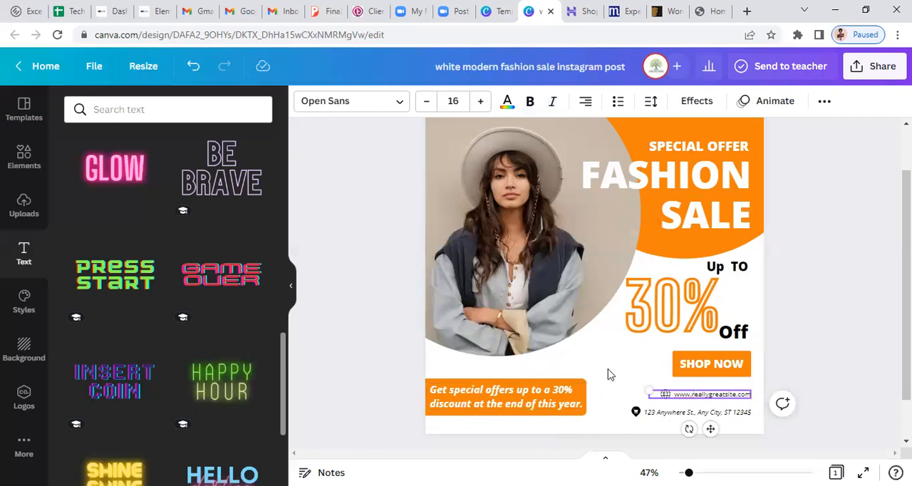
{"action": "left_click", "coordinate": [686, 423]}
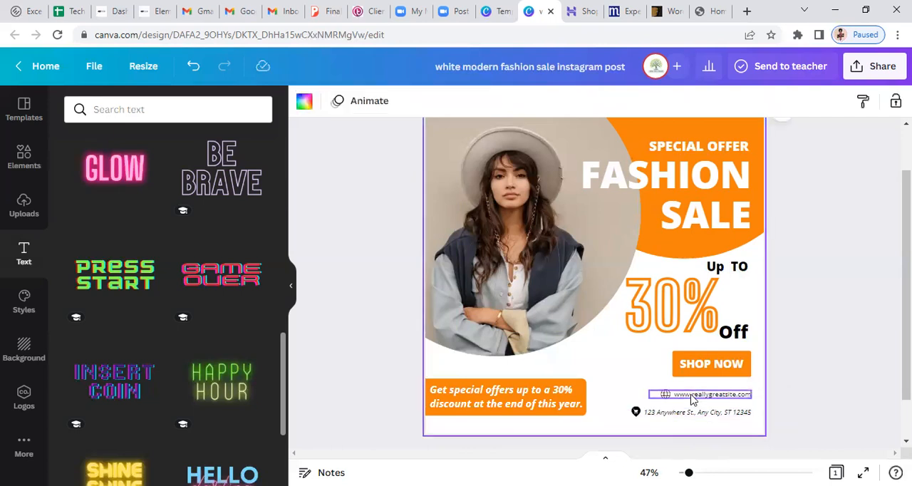
{"action": "left_click", "coordinate": [692, 396]}
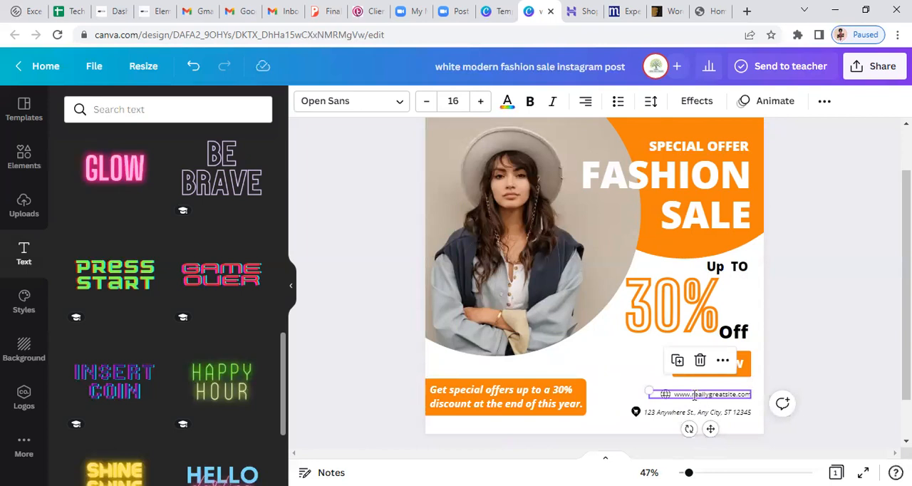
{"action": "double_click", "coordinate": [693, 395]}
{"action": "left_click", "coordinate": [694, 395]}
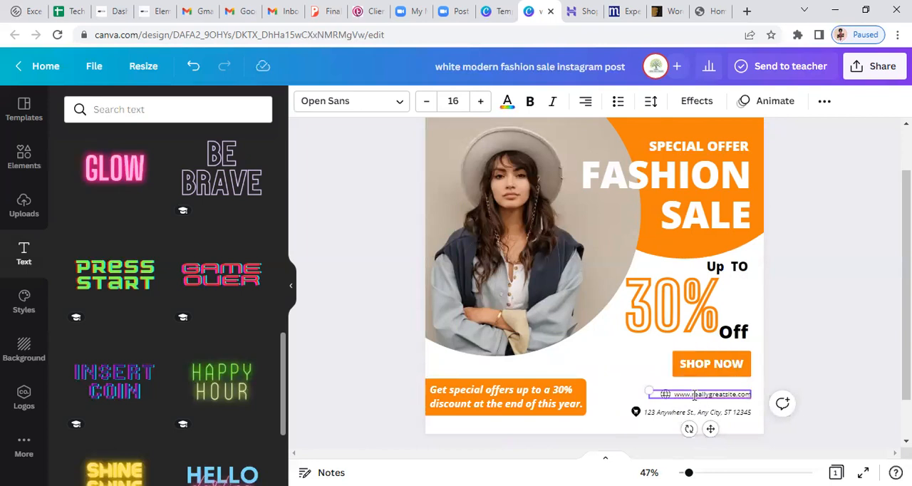
{"action": "key", "text": "ctrl+shift+Right"}
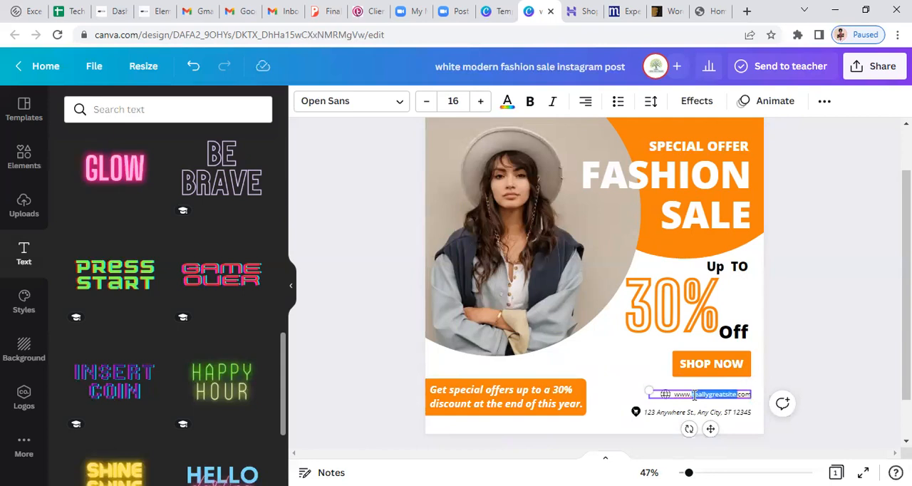
{"action": "type", "text": "ib"}
{"action": "type", "text": "raj"}
{"action": "type", "text": "dwe"}
{"action": "type", "text": "ars"}
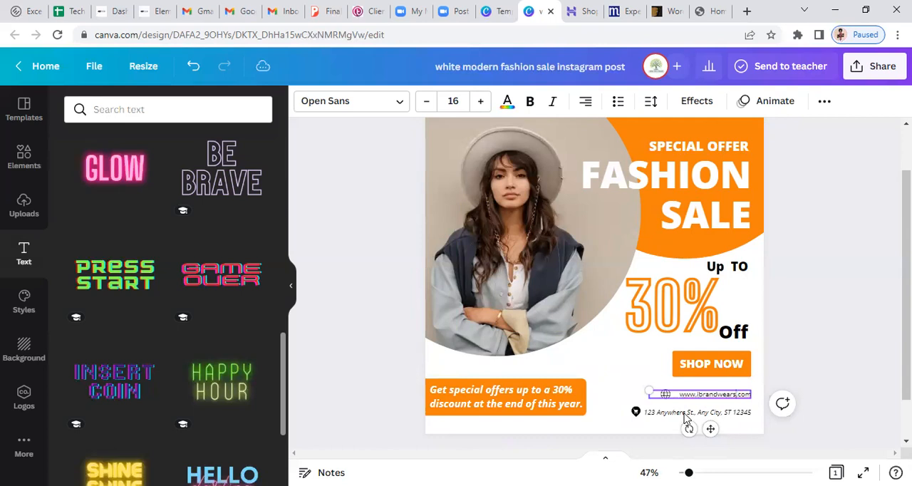
Delete the street address text box beneath the web address
{"action": "left_click", "coordinate": [684, 413]}
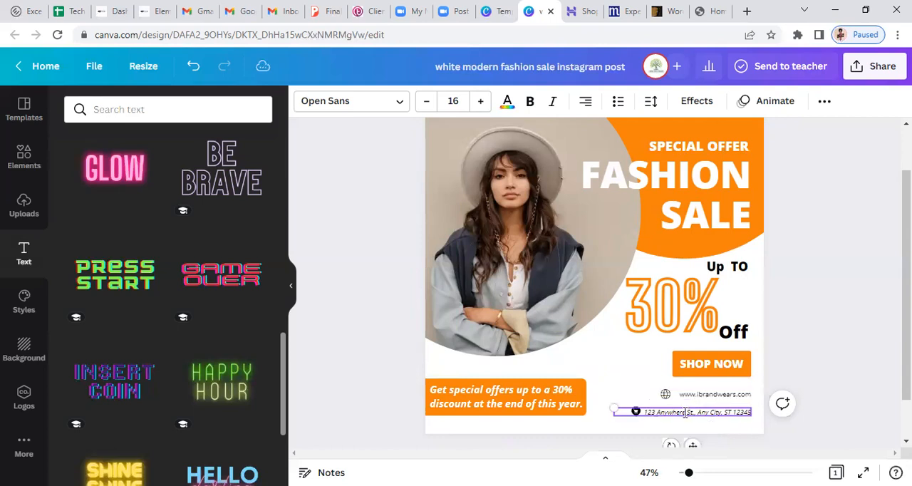
{"action": "triple_click", "coordinate": [684, 412]}
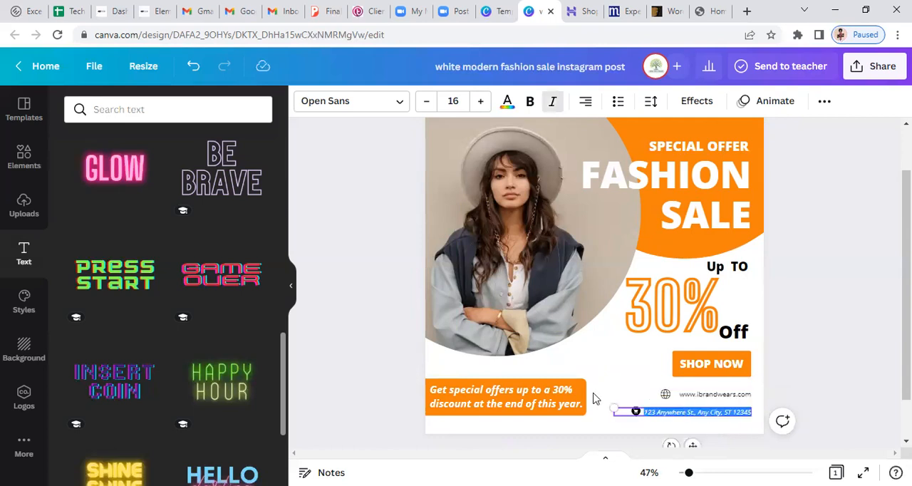
{"action": "key", "text": "Escape"}
{"action": "left_click", "coordinate": [659, 415]}
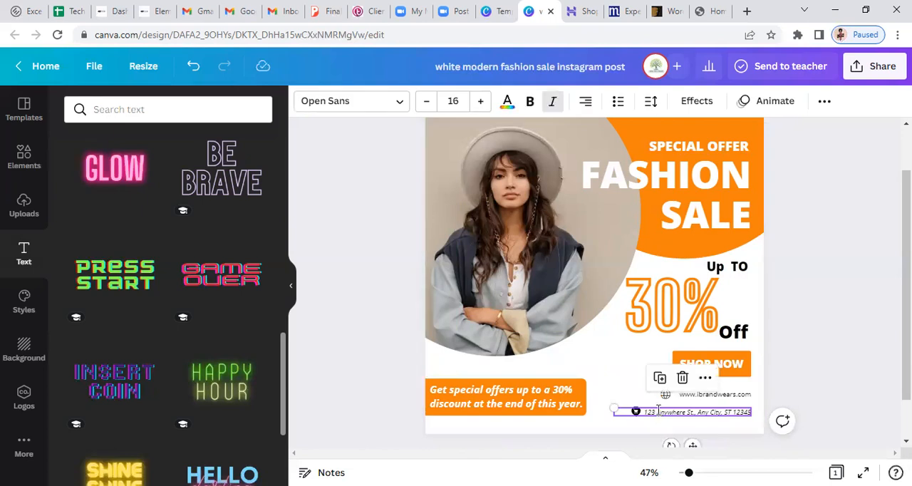
{"action": "key", "text": "BackSpace"}
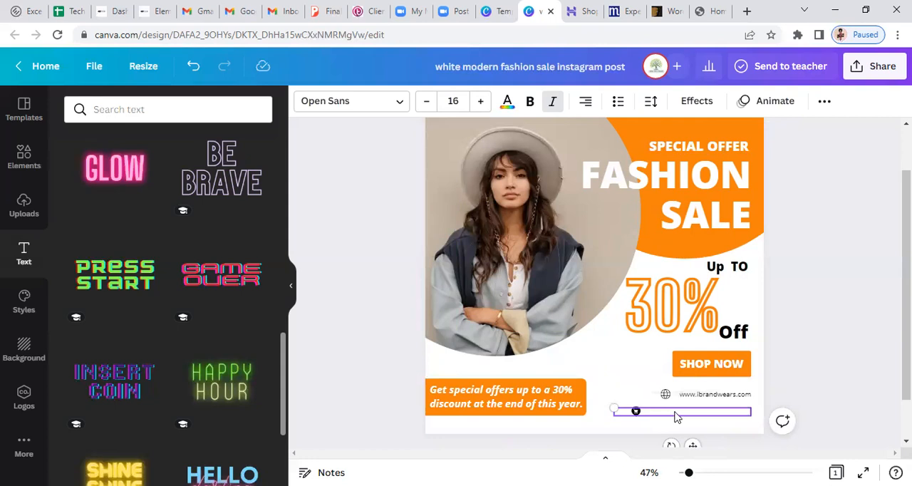
{"action": "key", "text": "ctrl+z"}
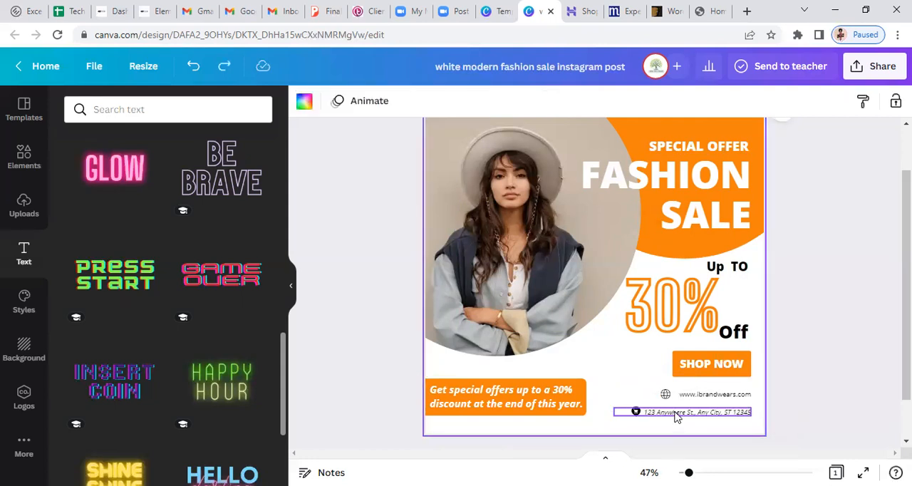
{"action": "left_click", "coordinate": [677, 415]}
{"action": "key", "text": "Delete"}
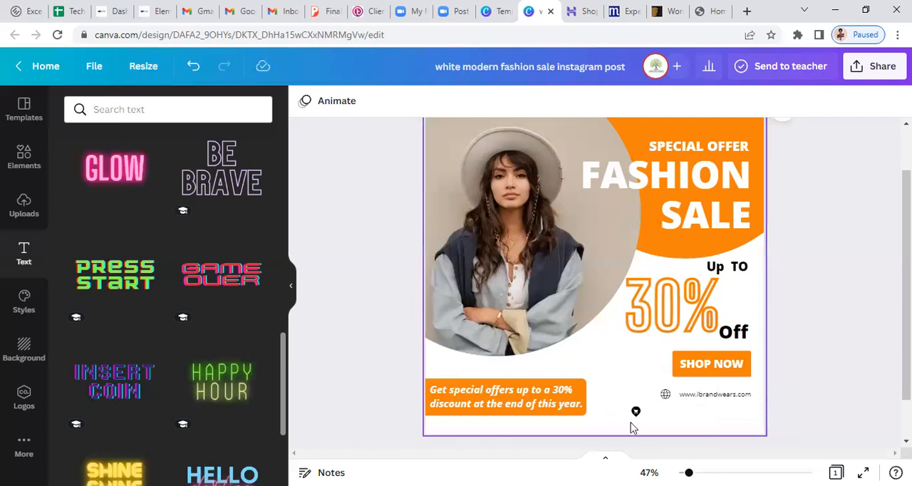
Remove the leftover location pin icon and move the web address and globe icon down into the freed row
{"action": "left_click", "coordinate": [698, 401]}
{"action": "left_click_drag", "start_coordinate": [700, 412], "coordinate": [663, 398]}
{"action": "left_click", "coordinate": [665, 395]}
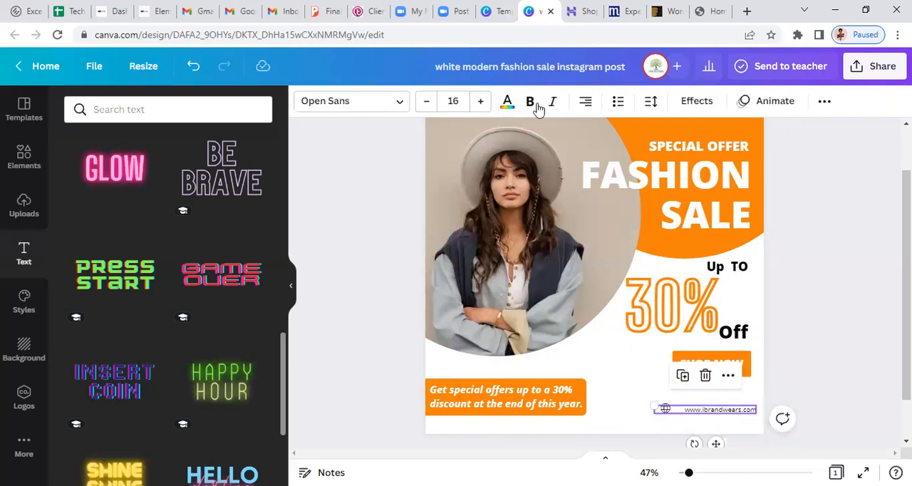
Make the web address bold at font size 22 and widen its text box so it fits on one line
{"action": "left_click", "coordinate": [529, 100]}
{"action": "left_click", "coordinate": [486, 109]}
{"action": "left_click", "coordinate": [485, 109]}
{"action": "left_click", "coordinate": [486, 109]}
{"action": "left_click", "coordinate": [486, 109]}
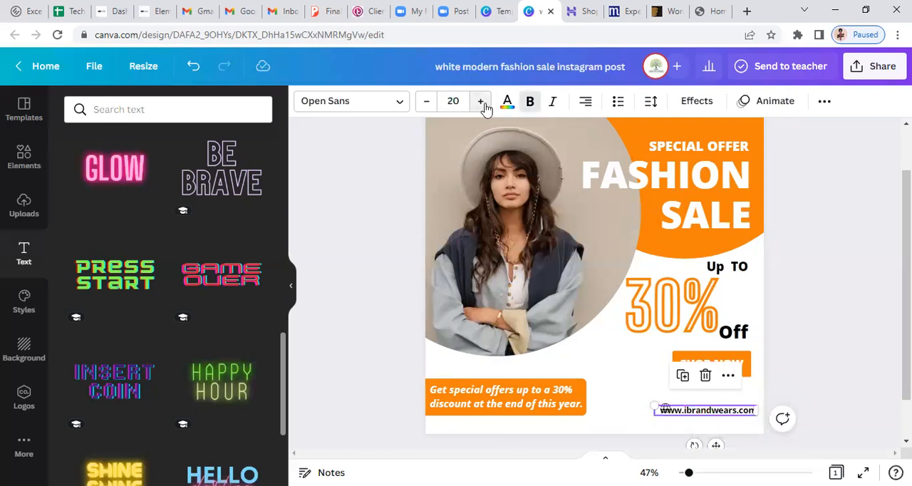
{"action": "left_click", "coordinate": [481, 102]}
{"action": "left_click", "coordinate": [481, 102]}
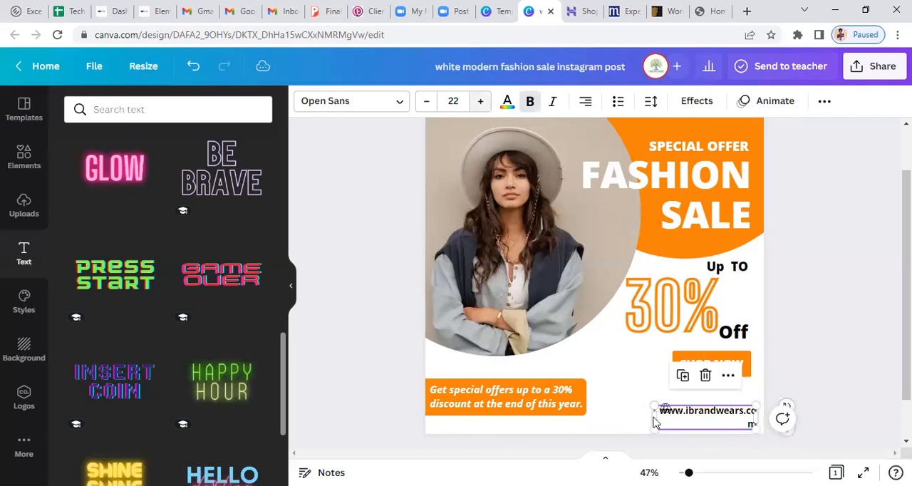
{"action": "left_click_drag", "start_coordinate": [647, 417], "coordinate": [624, 416]}
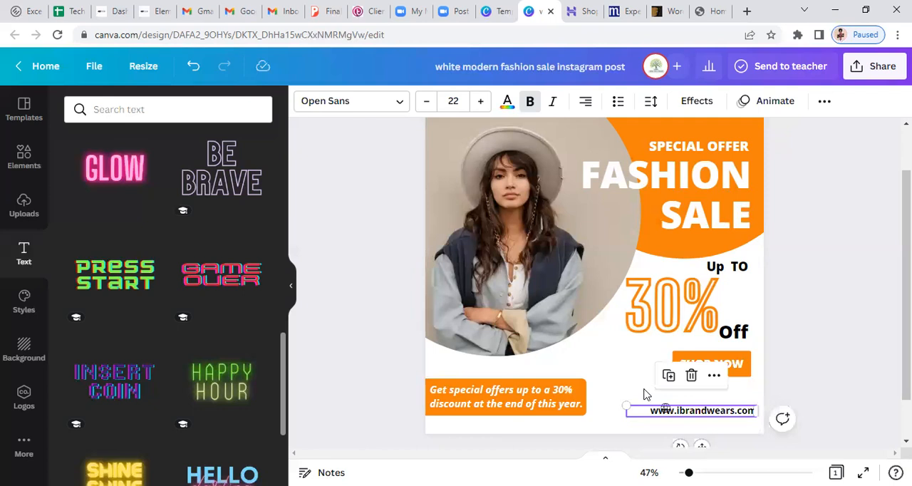
Move the globe icon to just before the start of the web address and nudge it down level with the text
{"action": "left_click", "coordinate": [665, 406]}
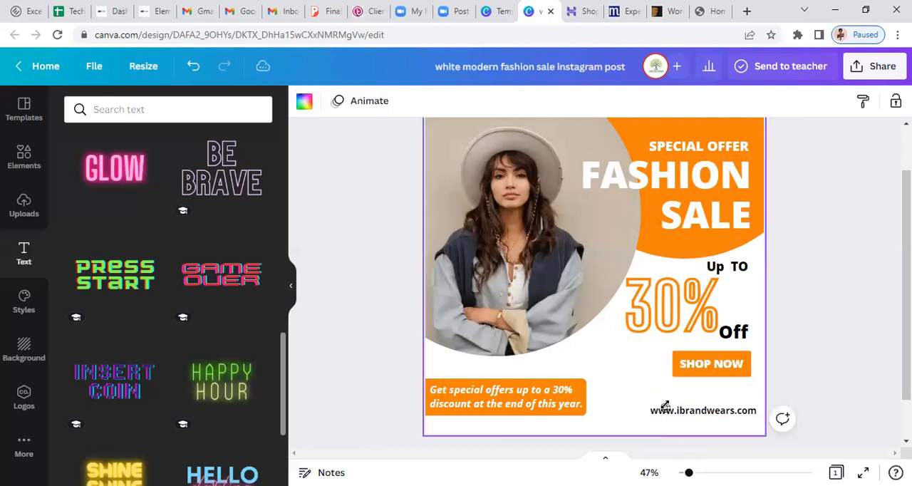
{"action": "left_click", "coordinate": [665, 406]}
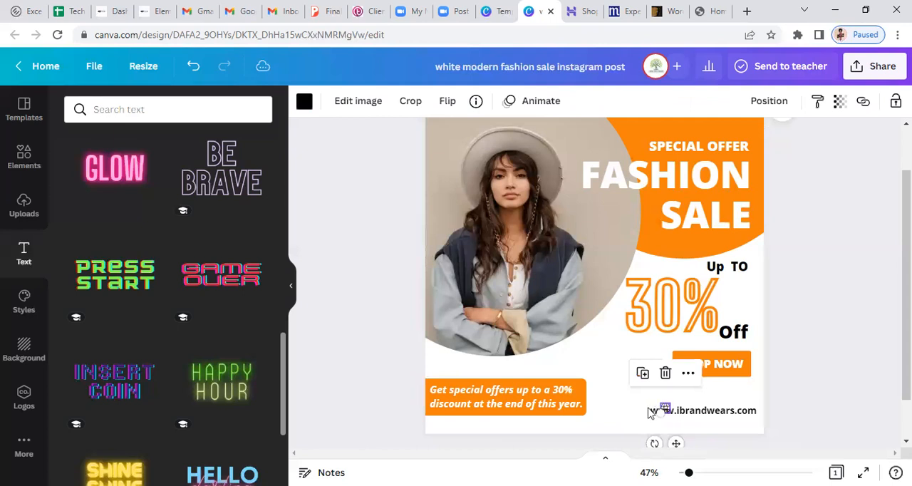
{"action": "left_click_drag", "start_coordinate": [660, 407], "coordinate": [645, 407]}
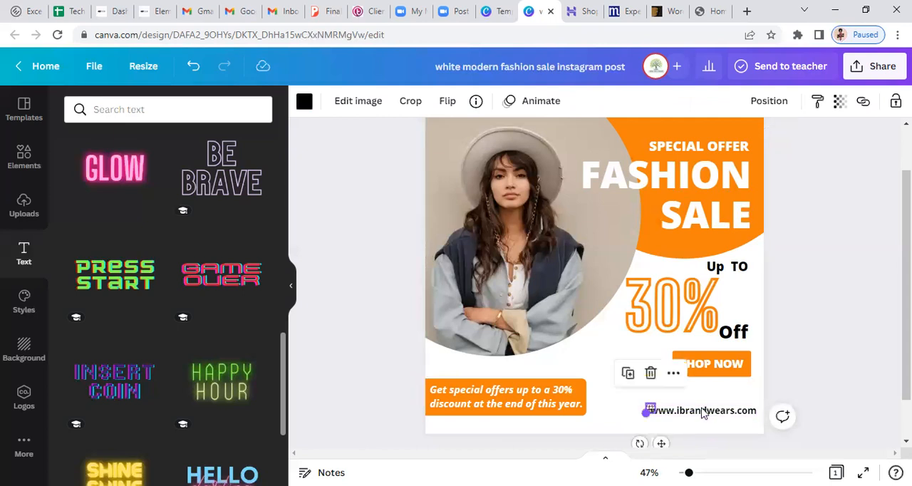
{"action": "key", "text": "Left"}
{"action": "key", "text": "Left"}
{"action": "key", "text": "Left"}
{"action": "key", "text": "Left"}
{"action": "key", "text": "Left"}
{"action": "key", "text": "Left"}
{"action": "key", "text": "Left"}
{"action": "key", "text": "Left"}
{"action": "key", "text": "Left"}
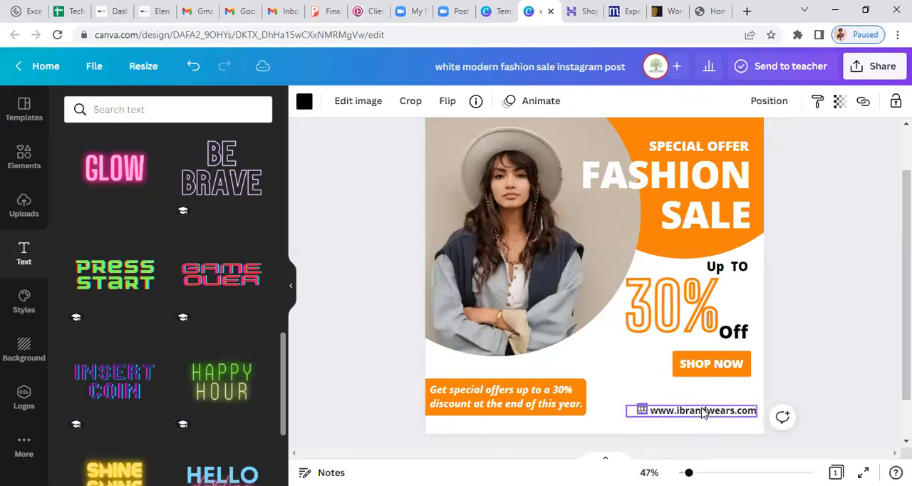
{"action": "key", "text": "Left"}
{"action": "key", "text": "Down"}
{"action": "key", "text": "Down"}
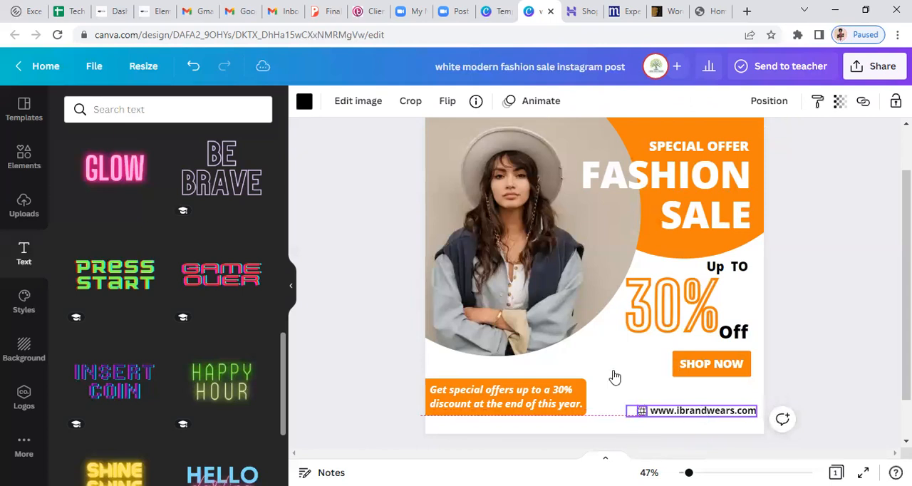
{"action": "key", "text": "ctrl+d"}
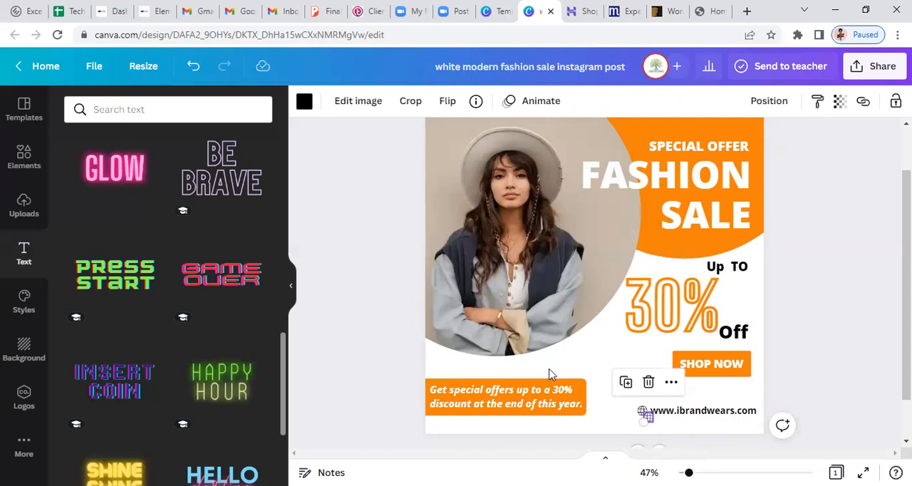
{"action": "key", "text": "Delete"}
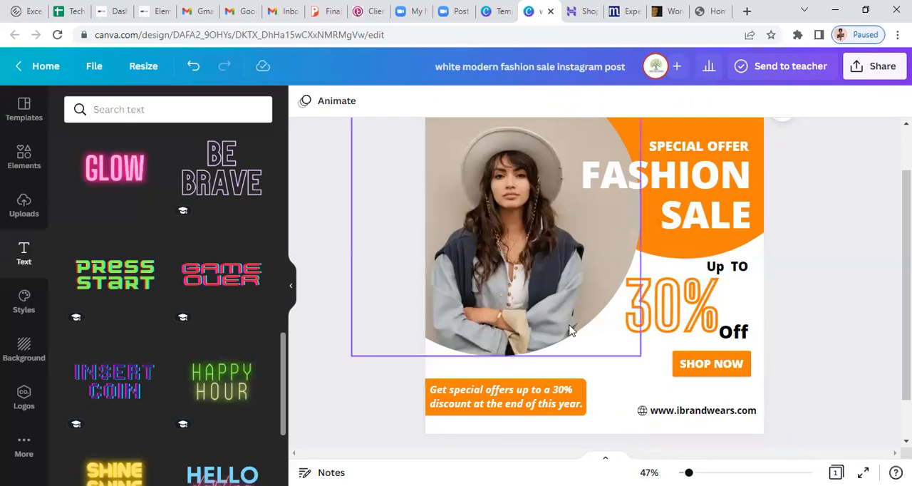
{"action": "left_click", "coordinate": [612, 369]}
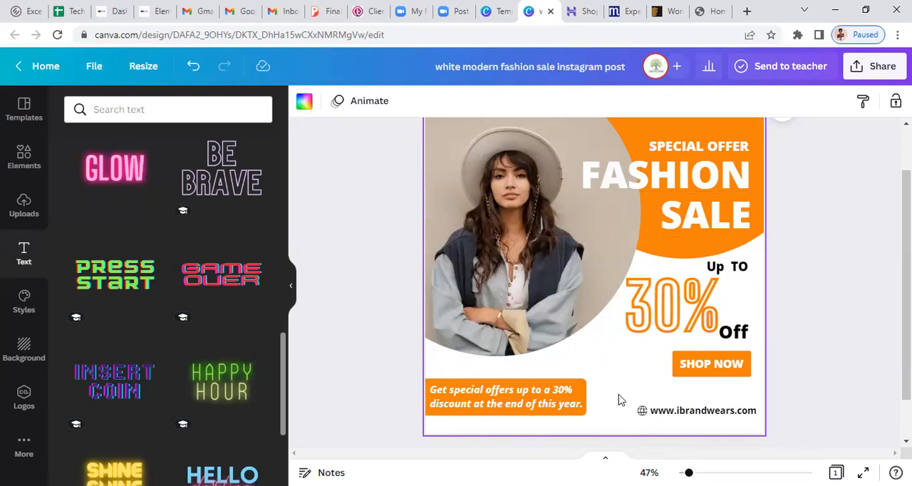
Search the elements library for "3d white background" and restrict the results to photos
{"action": "left_click", "coordinate": [21, 164]}
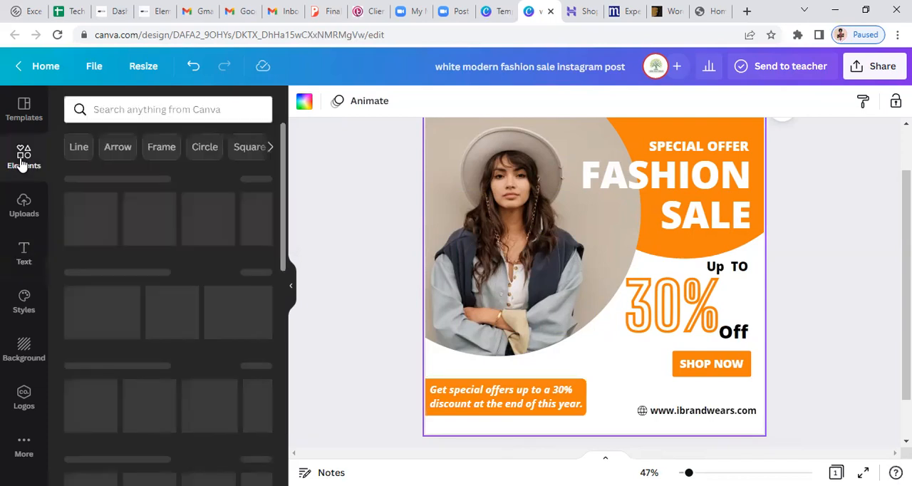
{"action": "left_click", "coordinate": [116, 110]}
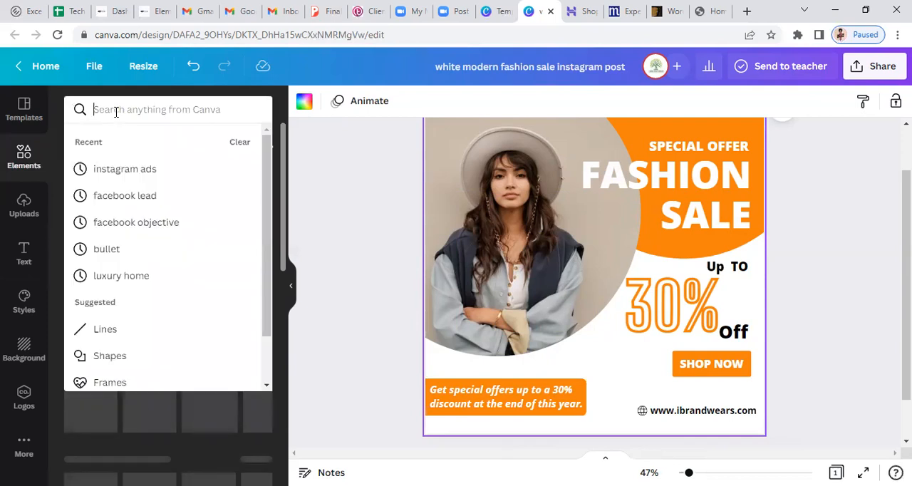
{"action": "type", "text": "white"}
{"action": "double_click", "coordinate": [116, 111]}
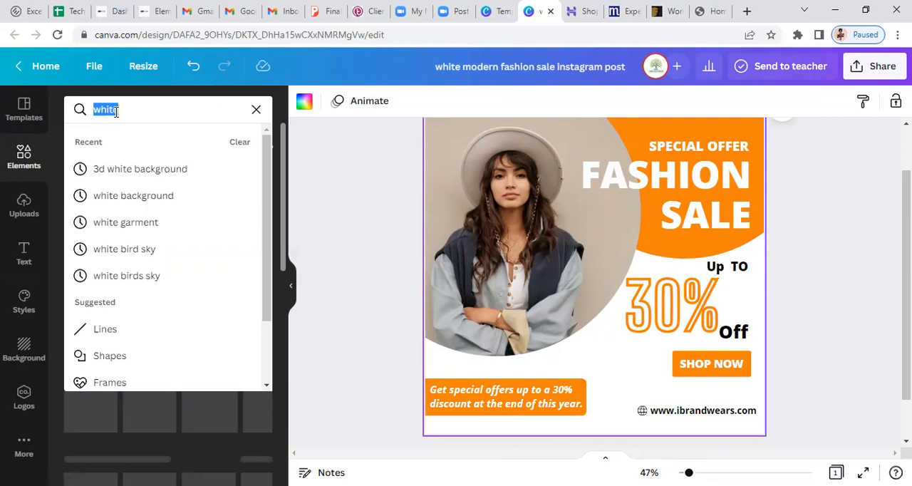
{"action": "type", "text": "white"}
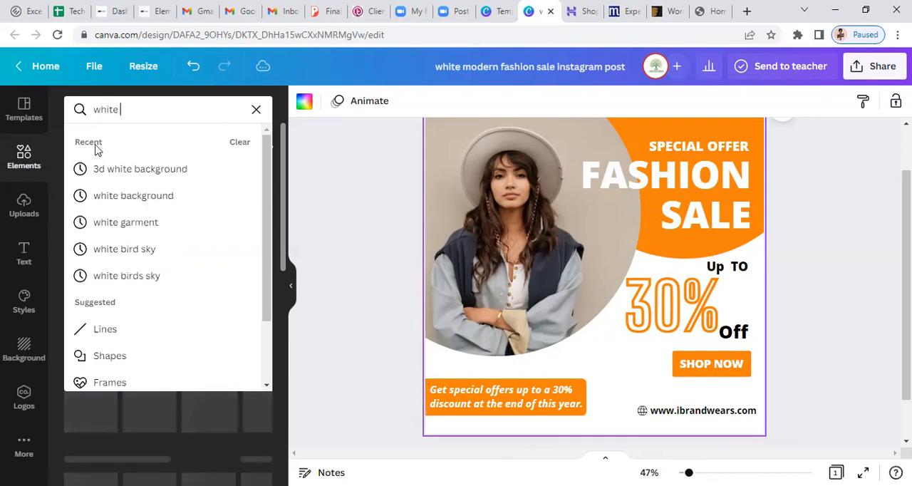
{"action": "left_click", "coordinate": [124, 176]}
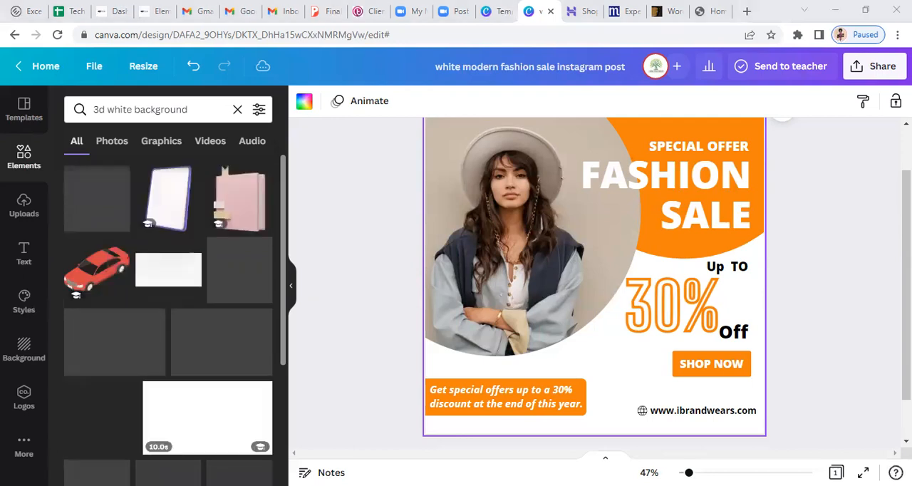
{"action": "left_click", "coordinate": [798, 219]}
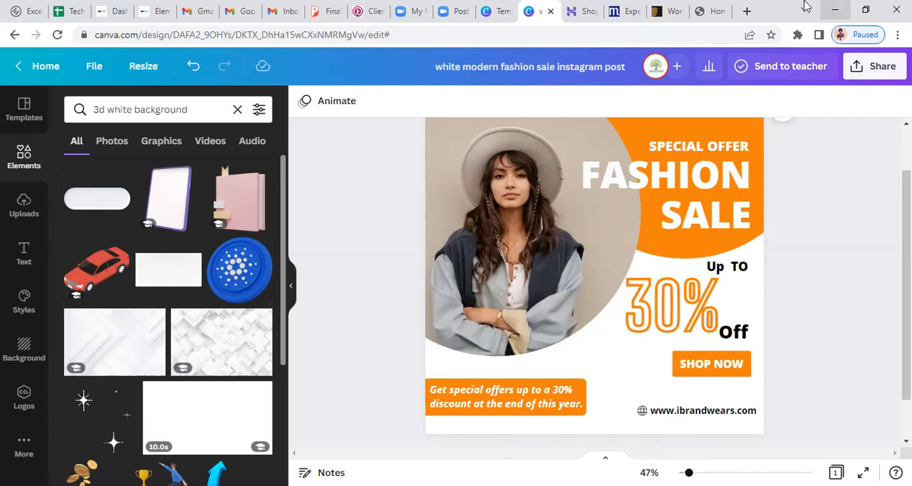
{"action": "left_click", "coordinate": [112, 143]}
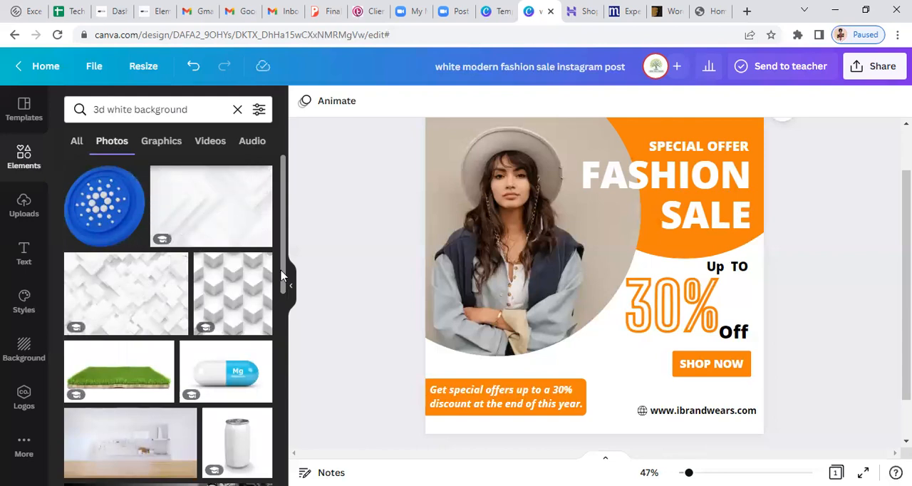
Add the white 3D maze photo from the search results to the design and set it as the page background
{"action": "scroll", "coordinate": [282, 288], "scroll_direction": "down", "scroll_amount": 1}
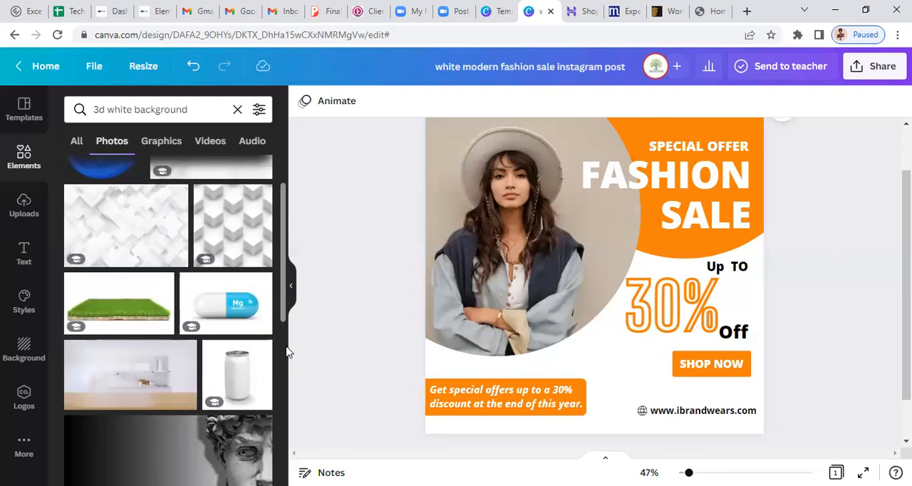
{"action": "scroll", "coordinate": [287, 351], "scroll_direction": "down", "scroll_amount": 1}
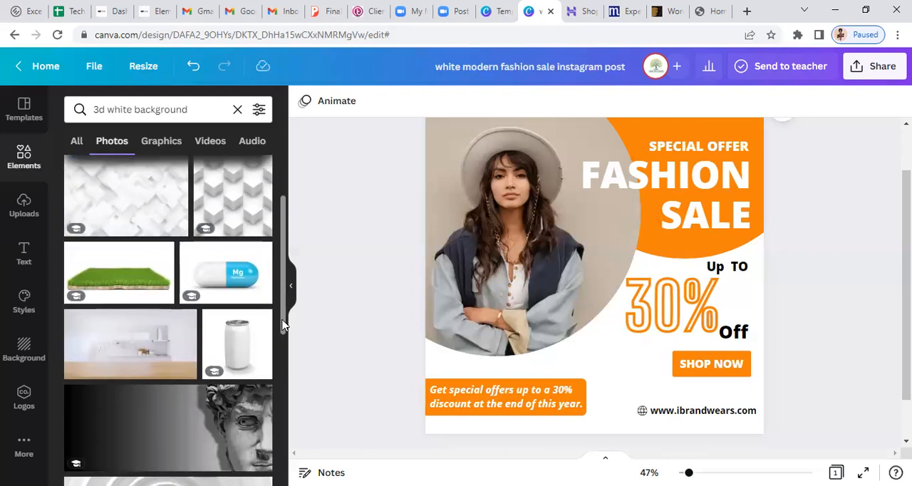
{"action": "scroll", "coordinate": [282, 325], "scroll_direction": "down", "scroll_amount": 1}
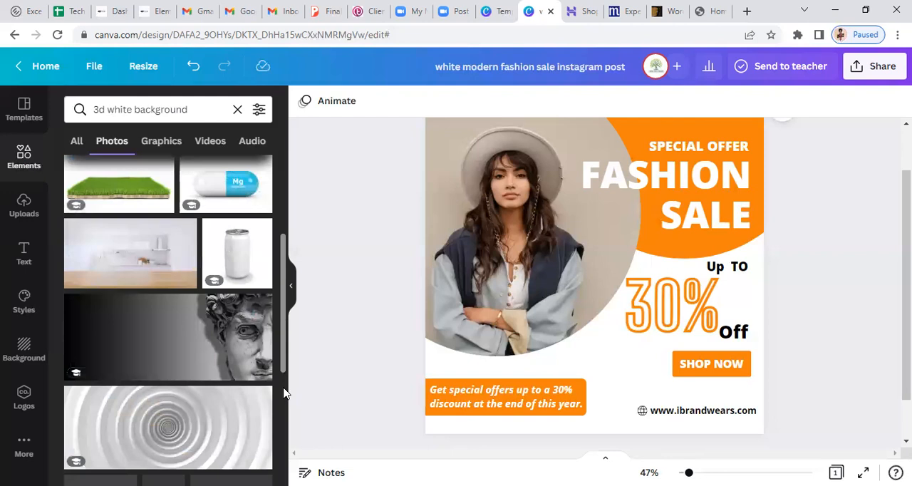
{"action": "scroll", "coordinate": [284, 394], "scroll_direction": "down", "scroll_amount": 1}
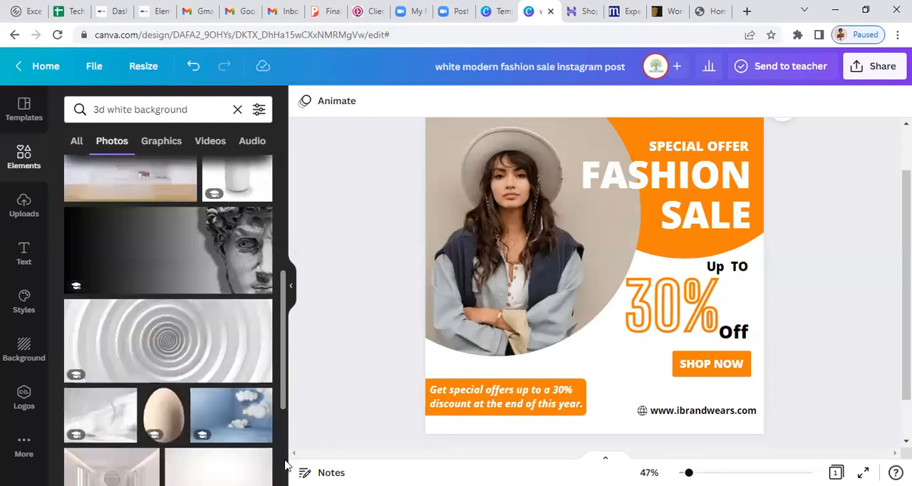
{"action": "scroll", "coordinate": [276, 426], "scroll_direction": "down", "scroll_amount": 2}
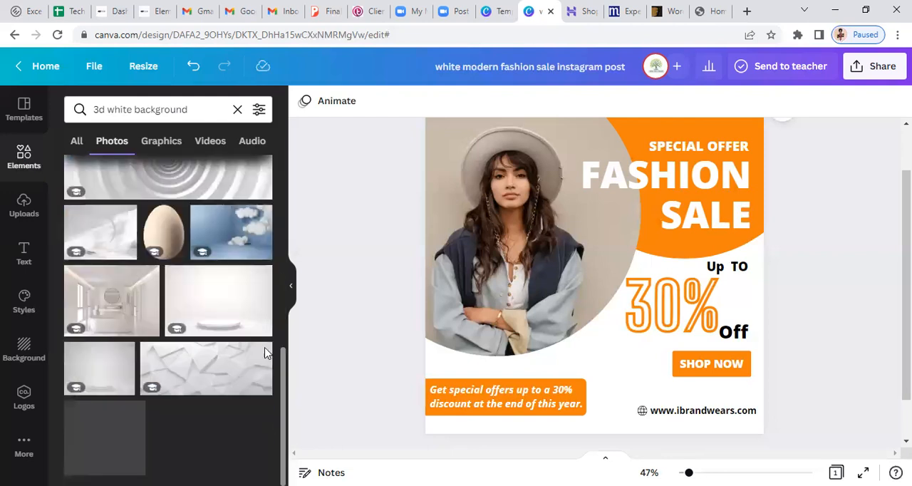
{"action": "left_click_drag", "start_coordinate": [282, 312], "coordinate": [284, 241]}
{"action": "scroll", "coordinate": [282, 399], "scroll_direction": "down", "scroll_amount": 1}
{"action": "scroll", "coordinate": [284, 398], "scroll_direction": "down", "scroll_amount": 1}
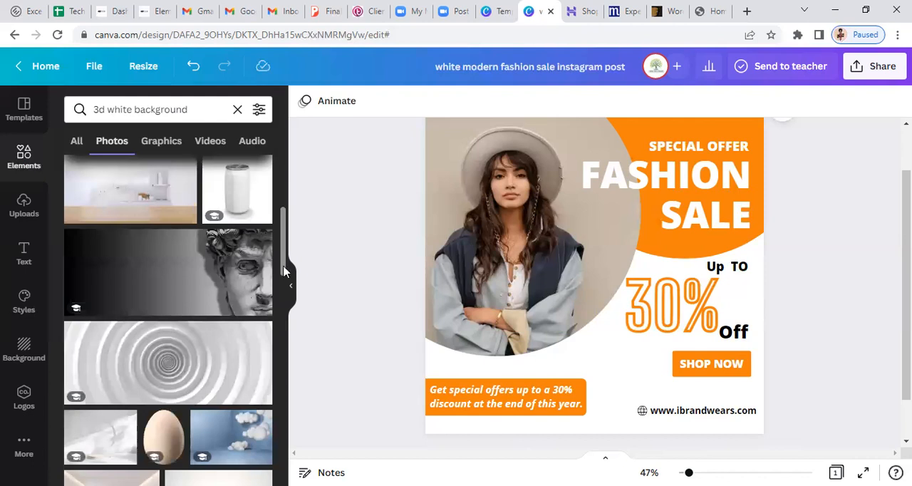
{"action": "scroll", "coordinate": [282, 271], "scroll_direction": "up", "scroll_amount": 1}
{"action": "left_click_drag", "start_coordinate": [284, 312], "coordinate": [284, 317]}
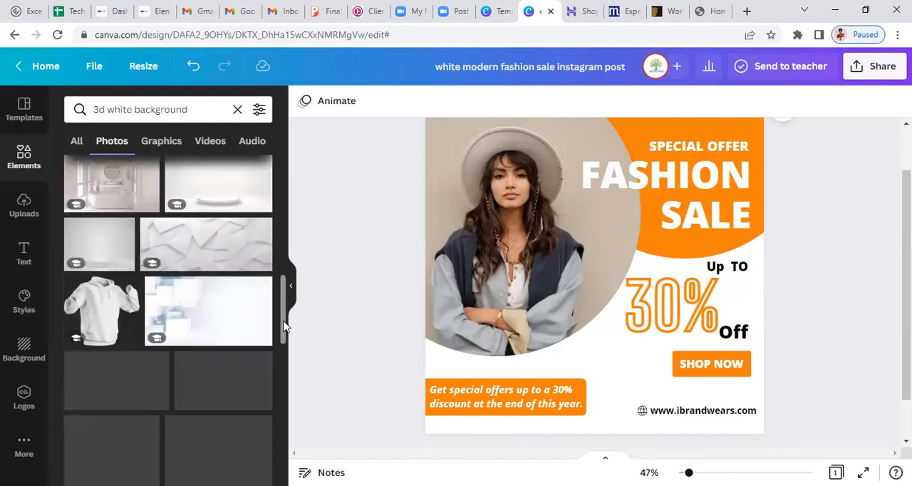
{"action": "scroll", "coordinate": [285, 345], "scroll_direction": "down", "scroll_amount": 2}
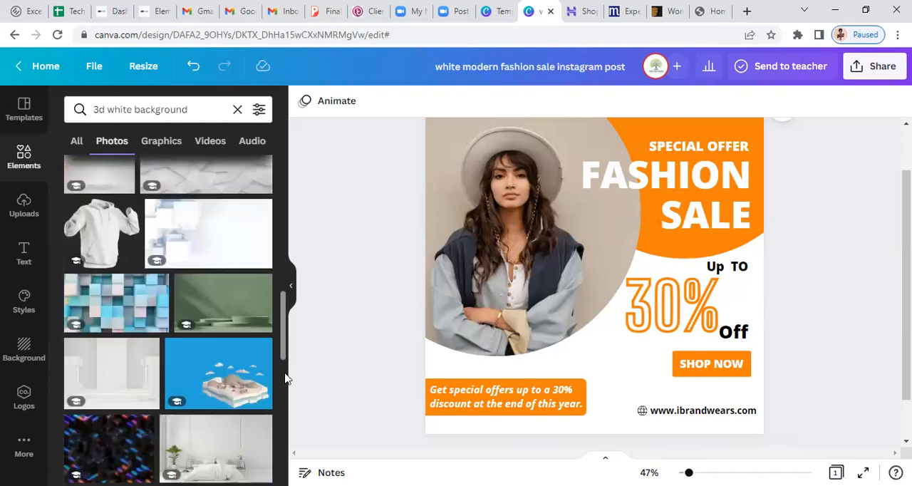
{"action": "scroll", "coordinate": [286, 378], "scroll_direction": "down", "scroll_amount": 2}
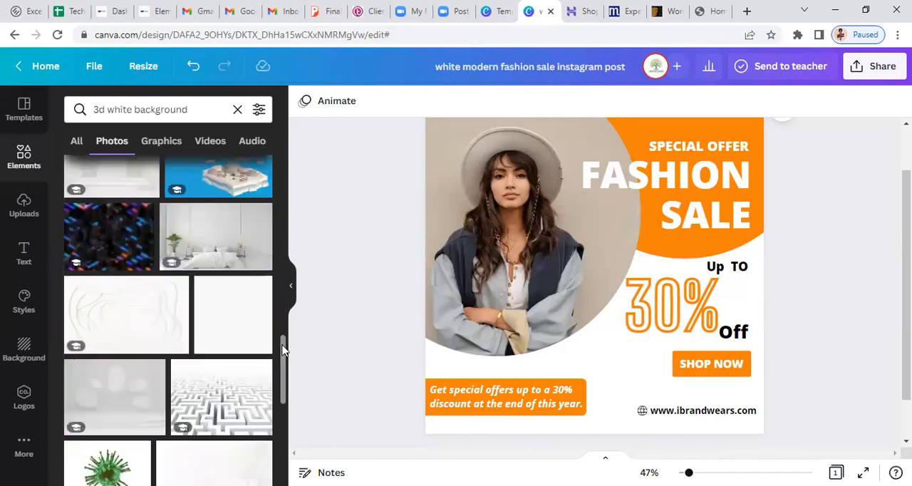
{"action": "scroll", "coordinate": [282, 360], "scroll_direction": "down", "scroll_amount": 1}
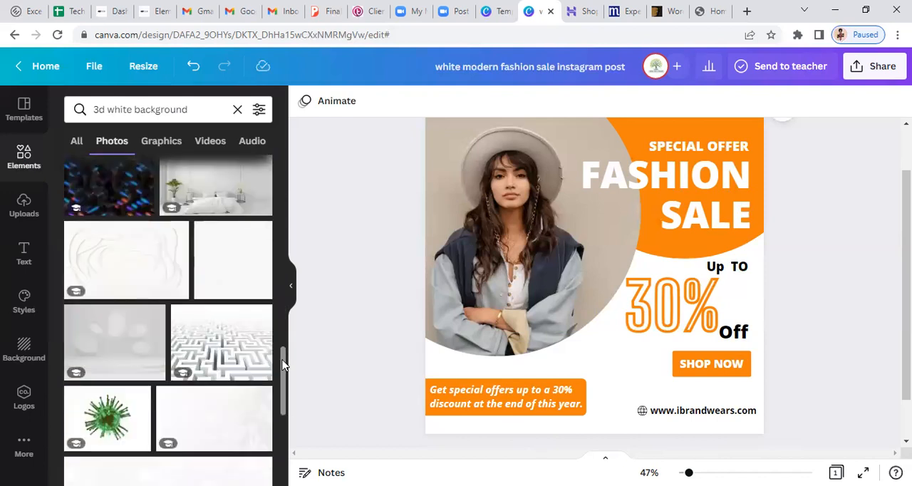
{"action": "scroll", "coordinate": [282, 367], "scroll_direction": "down", "scroll_amount": 1}
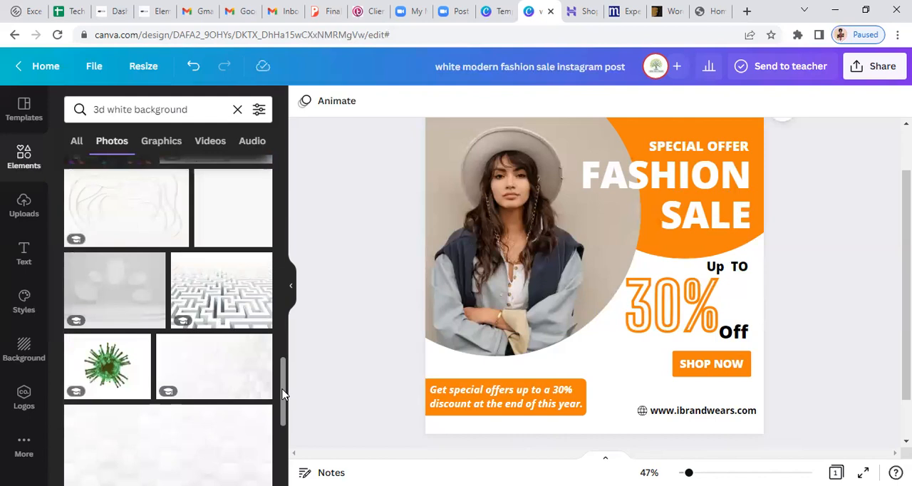
{"action": "scroll", "coordinate": [282, 394], "scroll_direction": "down", "scroll_amount": 2}
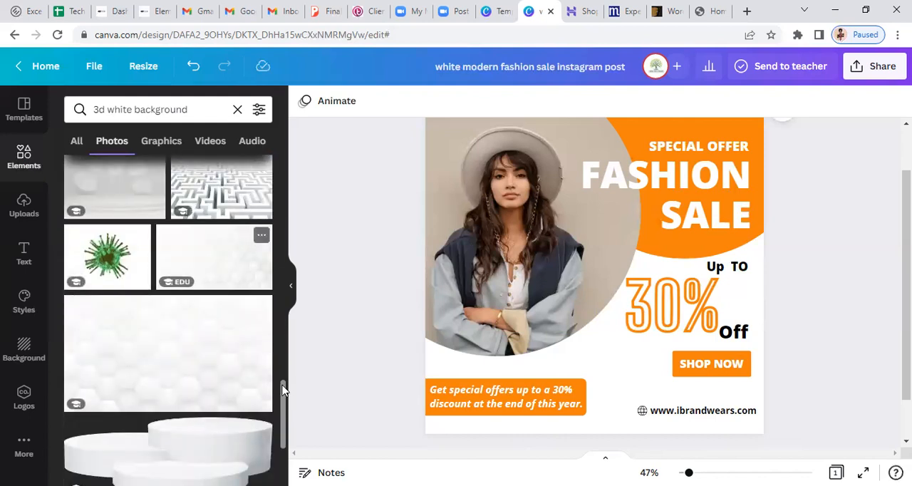
{"action": "scroll", "coordinate": [211, 278], "scroll_direction": "up", "scroll_amount": 2}
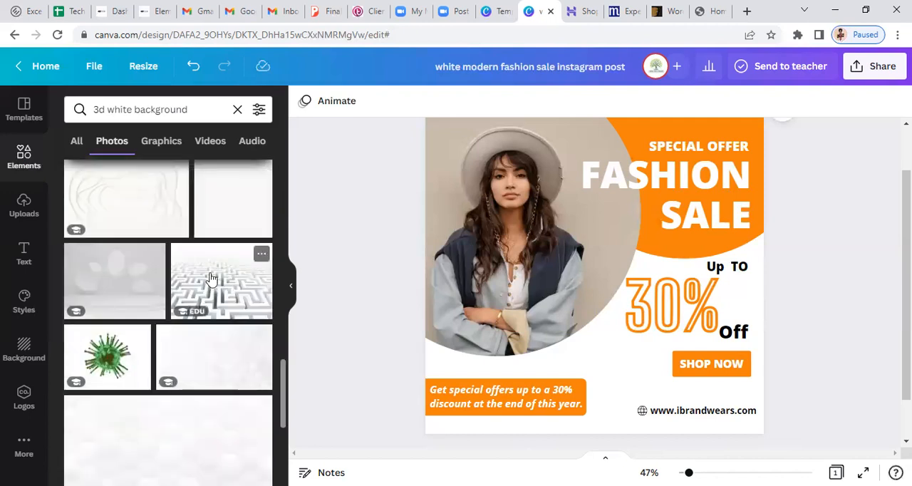
{"action": "left_click", "coordinate": [211, 278]}
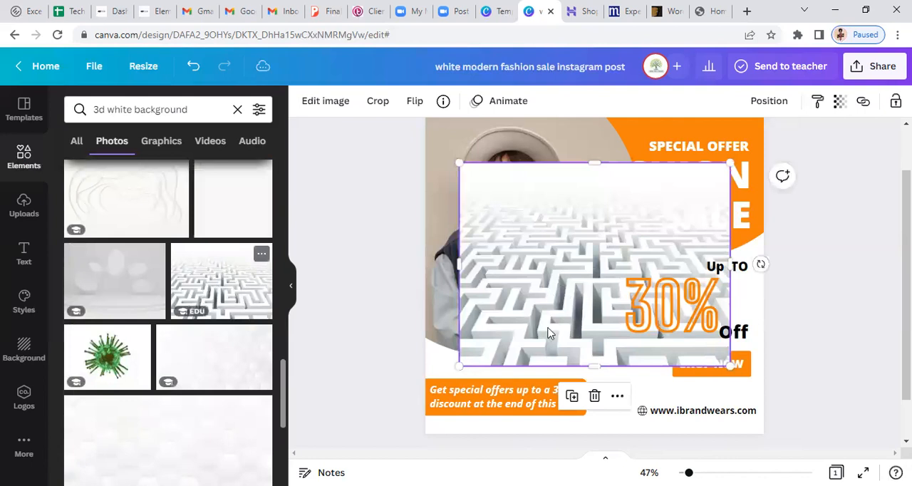
{"action": "right_click", "coordinate": [563, 276]}
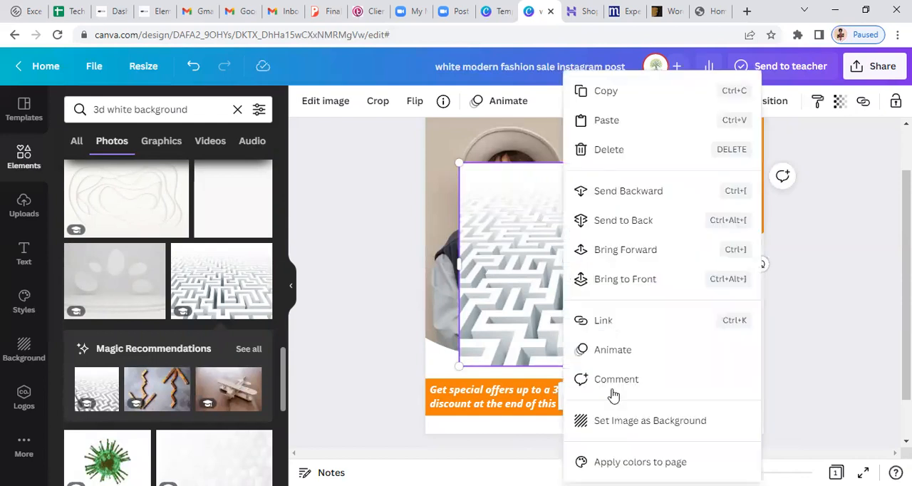
{"action": "left_click", "coordinate": [650, 422]}
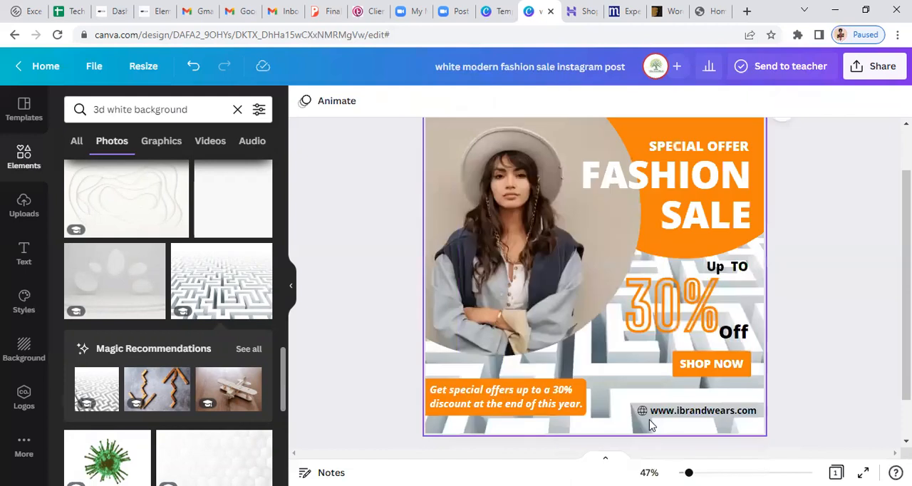
Fade the maze background image by lowering its transparency value to about 25
{"action": "left_click", "coordinate": [619, 373]}
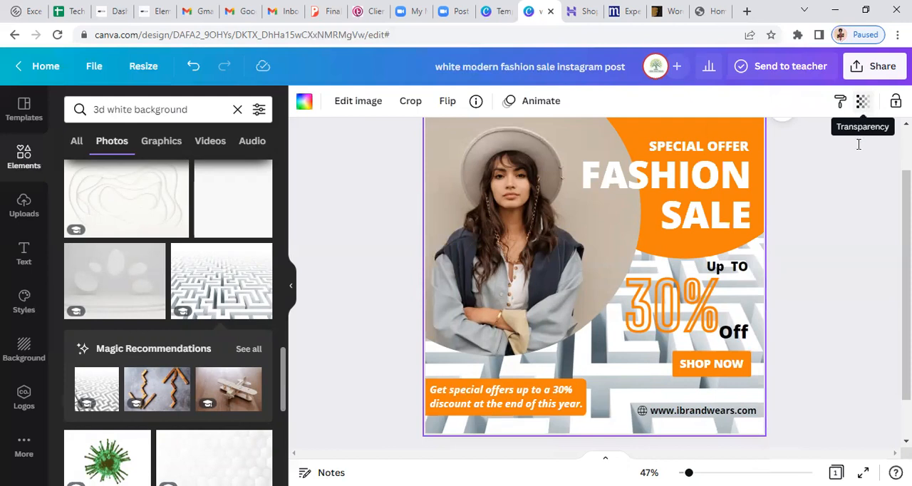
{"action": "left_click", "coordinate": [862, 104]}
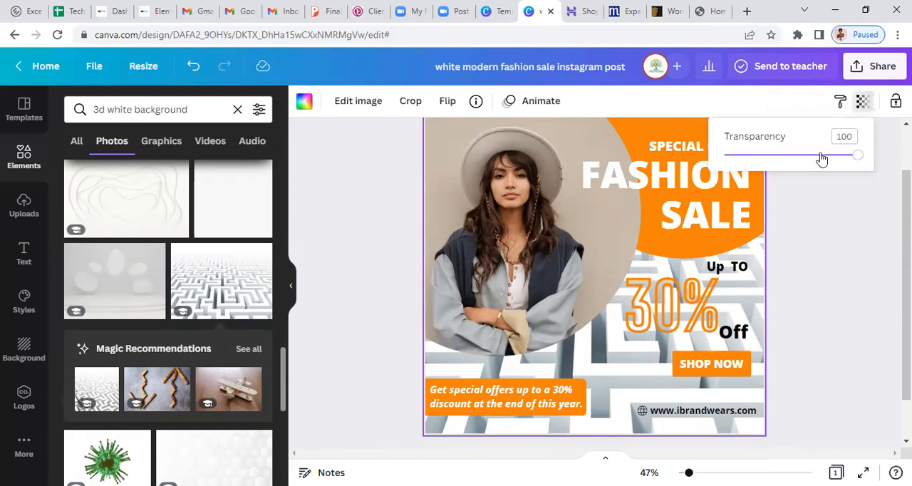
{"action": "left_click_drag", "start_coordinate": [821, 158], "coordinate": [811, 156]}
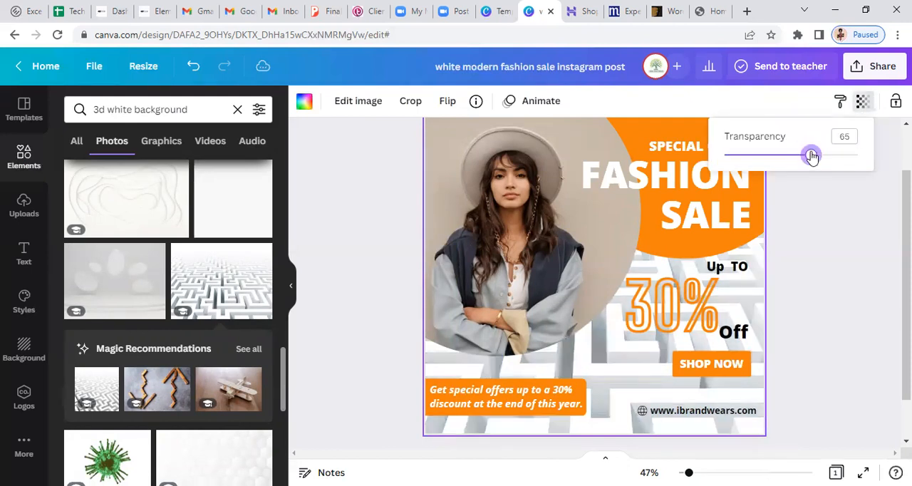
{"action": "left_click_drag", "start_coordinate": [786, 156], "coordinate": [759, 157]}
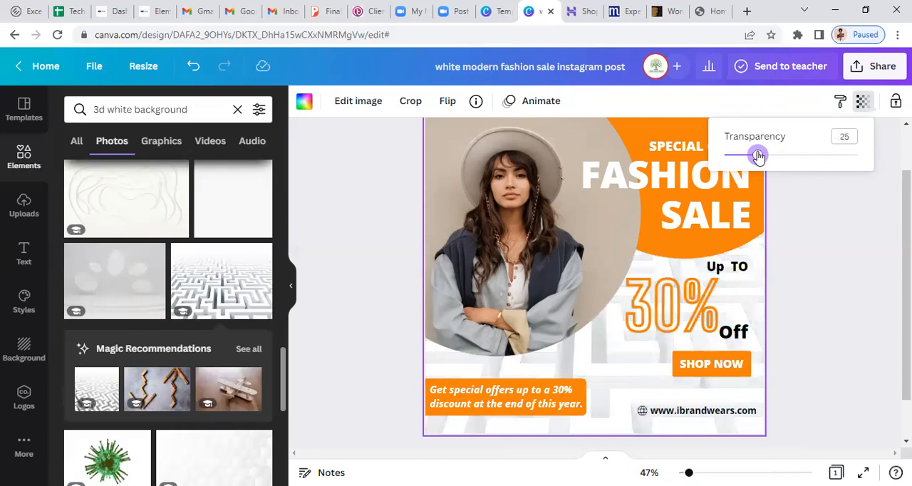
{"action": "left_click_drag", "start_coordinate": [758, 156], "coordinate": [734, 164]}
{"action": "left_click_drag", "start_coordinate": [864, 163], "coordinate": [855, 154]}
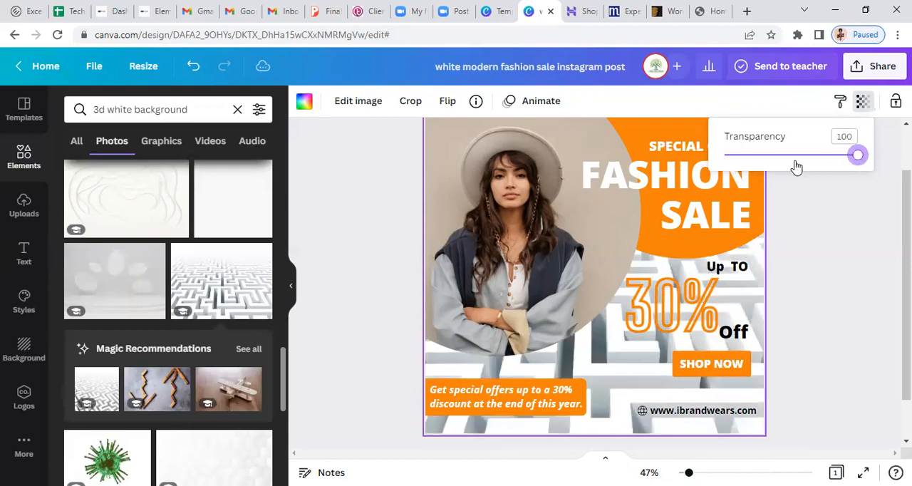
{"action": "left_click_drag", "start_coordinate": [794, 166], "coordinate": [758, 163]}
{"action": "left_click", "coordinate": [824, 311]}
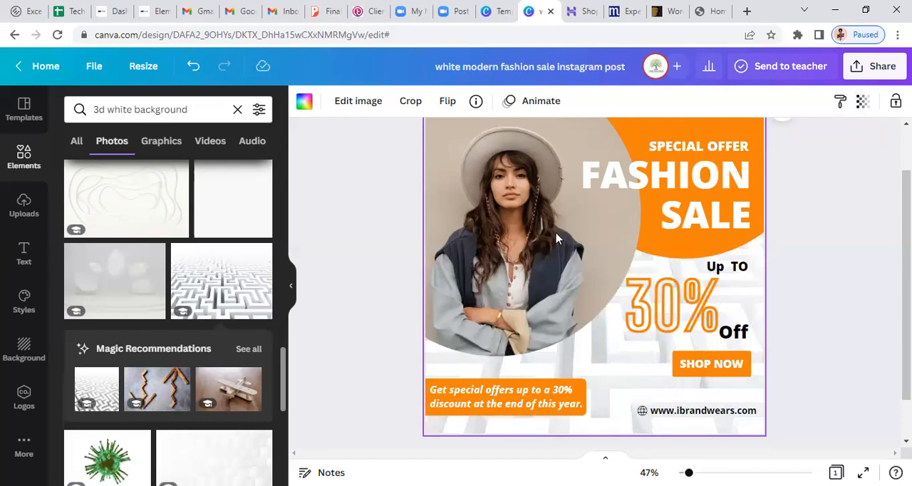
Search the photo elements for "male wears" to find a replacement for the woman's photo
{"action": "left_click", "coordinate": [498, 304]}
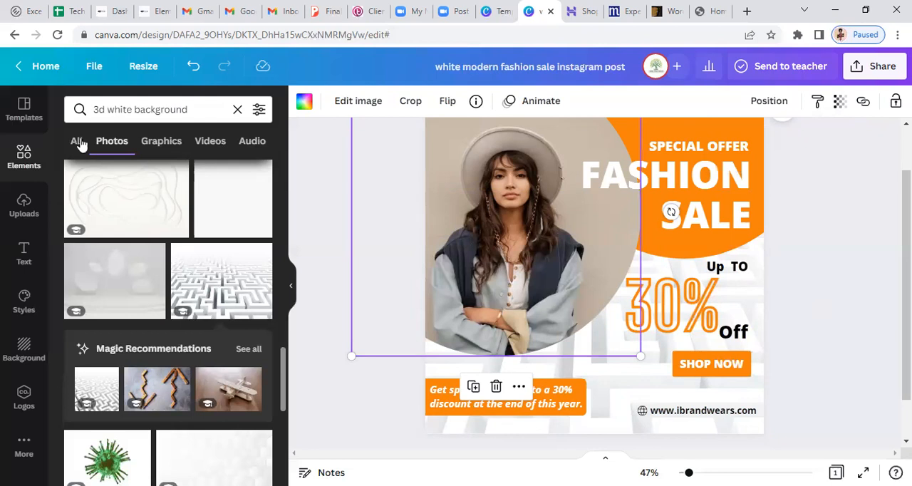
{"action": "left_click", "coordinate": [108, 108]}
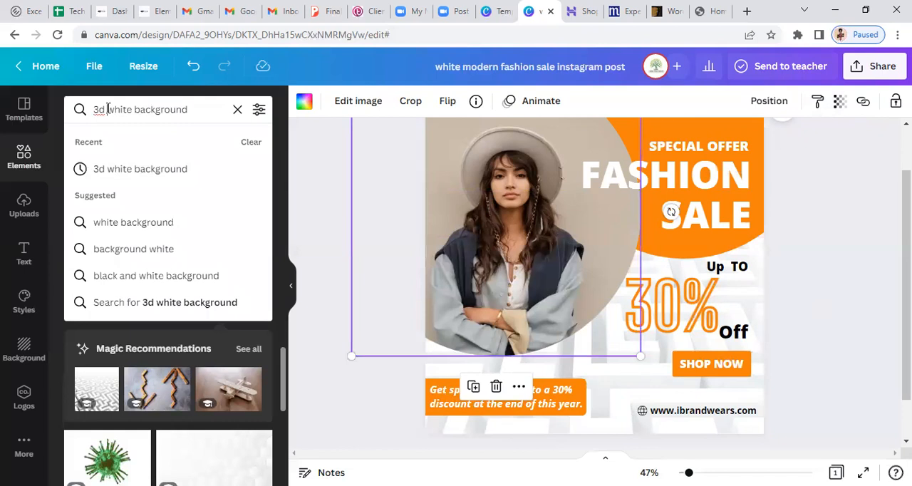
{"action": "triple_click", "coordinate": [107, 108]}
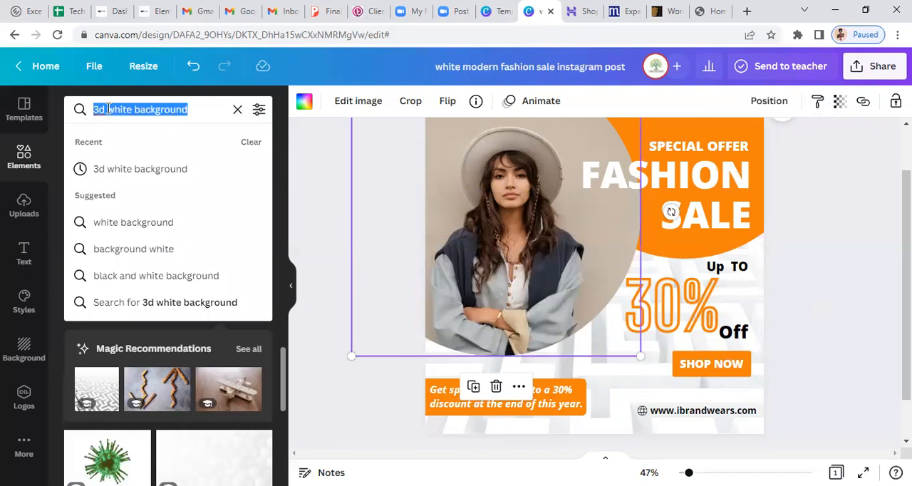
{"action": "type", "text": "mal"}
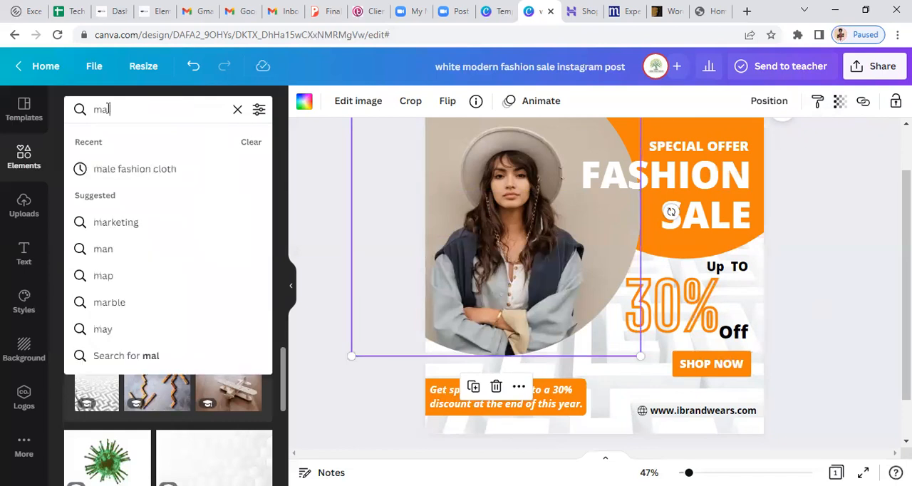
{"action": "type", "text": "e wear"}
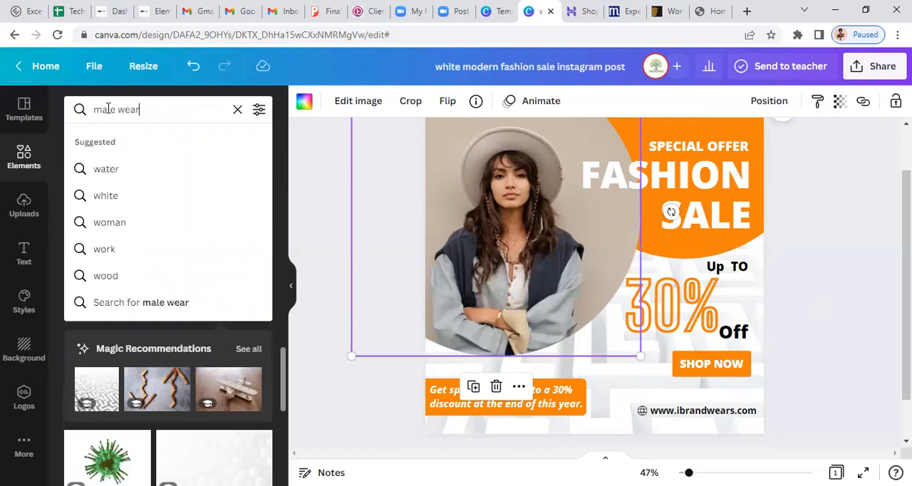
{"action": "type", "text": "s"}
{"action": "key", "text": "Return"}
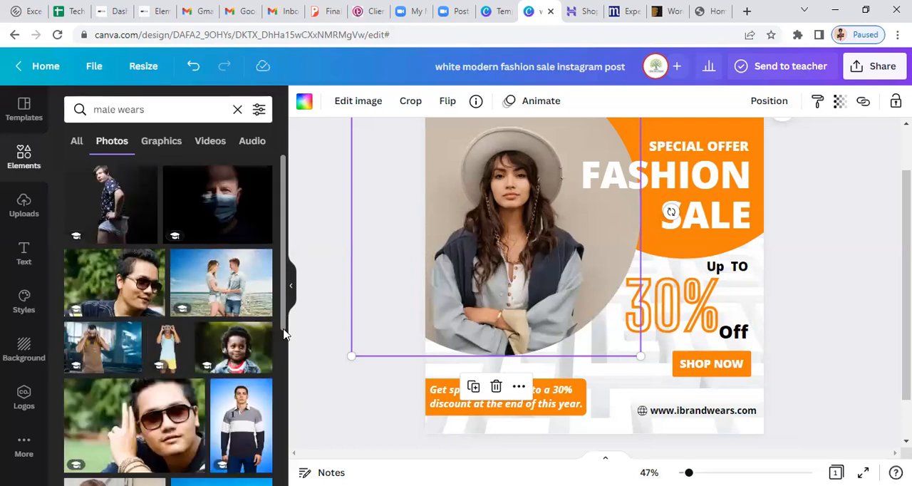
Look through the "male wears" photo results for a suitable clothing picture
{"action": "scroll", "coordinate": [283, 333], "scroll_direction": "down", "scroll_amount": 1}
{"action": "scroll", "coordinate": [284, 334], "scroll_direction": "down", "scroll_amount": 2}
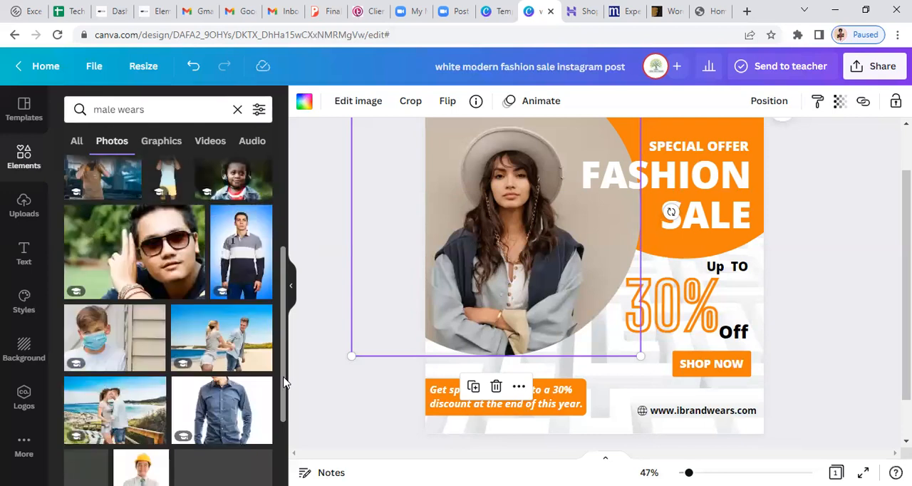
{"action": "scroll", "coordinate": [284, 384], "scroll_direction": "down", "scroll_amount": 1}
{"action": "scroll", "coordinate": [284, 401], "scroll_direction": "down", "scroll_amount": 2}
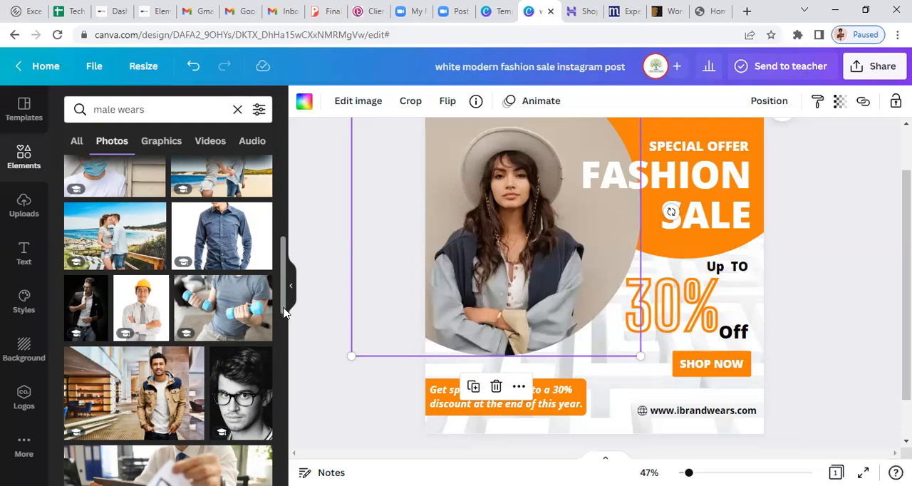
{"action": "left_click_drag", "start_coordinate": [283, 315], "coordinate": [283, 366]}
{"action": "left_click", "coordinate": [283, 401]}
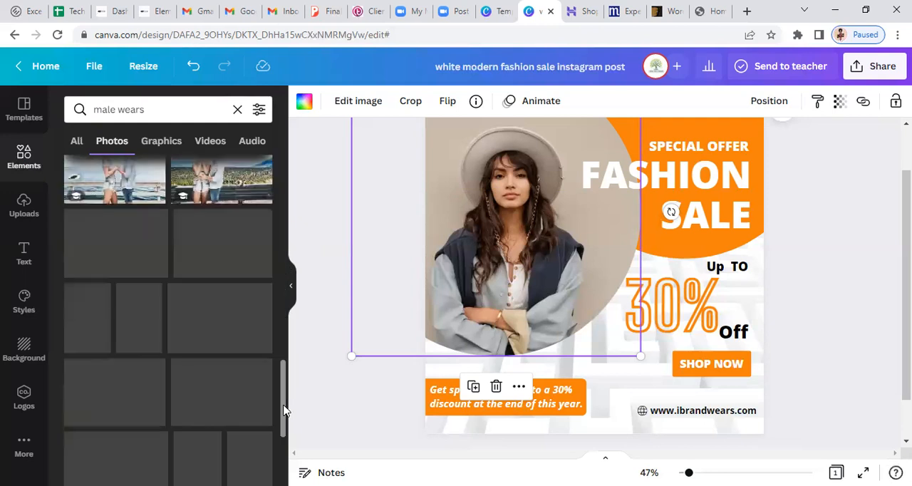
{"action": "scroll", "coordinate": [282, 409], "scroll_direction": "down", "scroll_amount": 1}
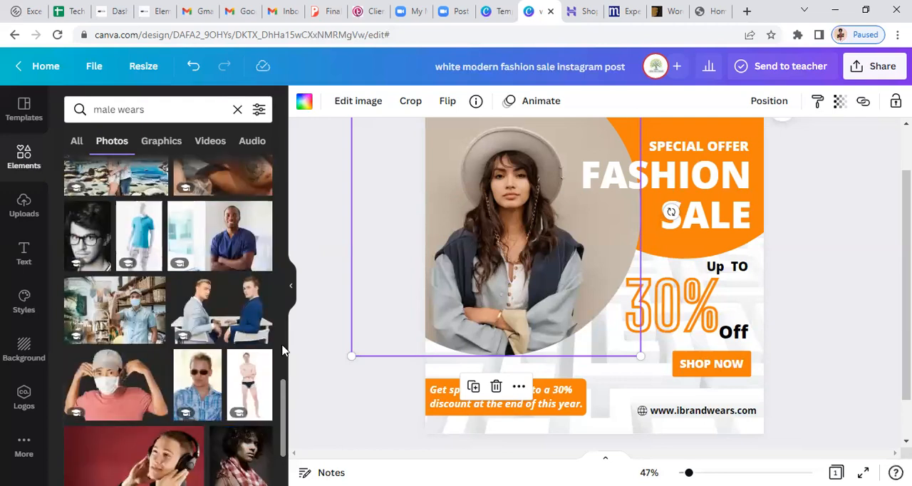
{"action": "scroll", "coordinate": [281, 385], "scroll_direction": "down", "scroll_amount": 1}
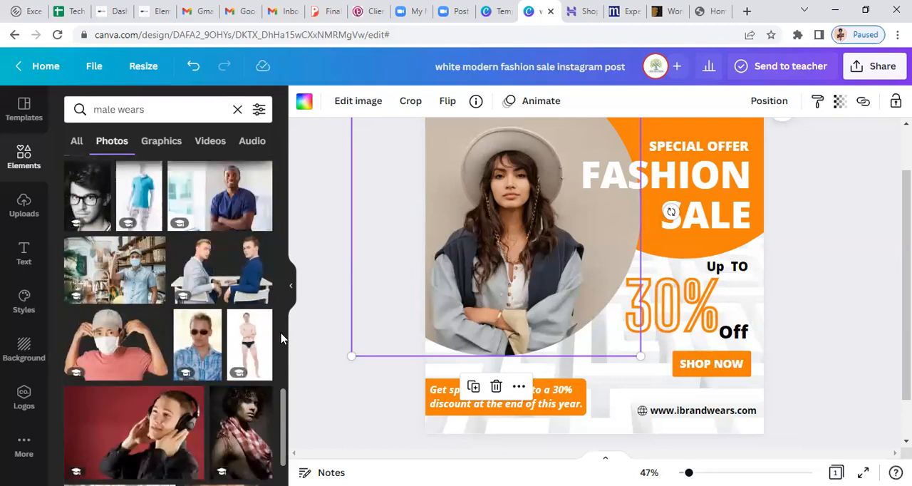
Change the photo search to "male fashion"
{"action": "double_click", "coordinate": [128, 107]}
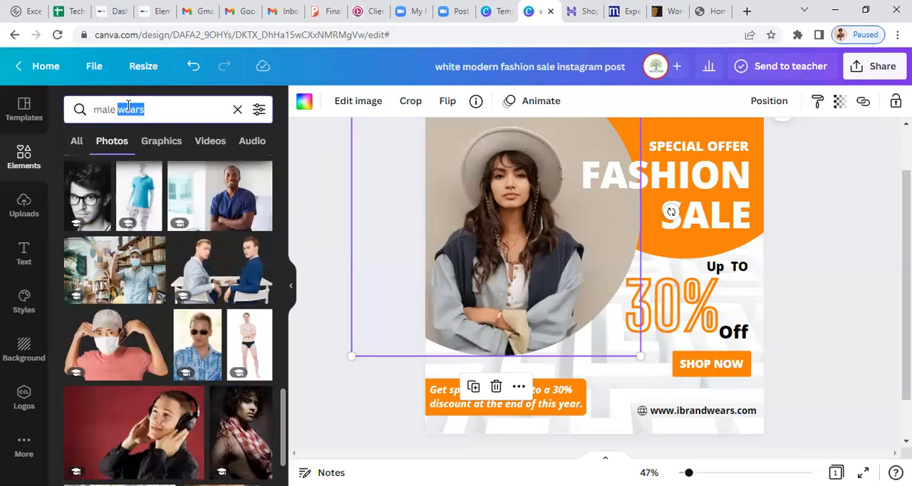
{"action": "type", "text": "fashi"}
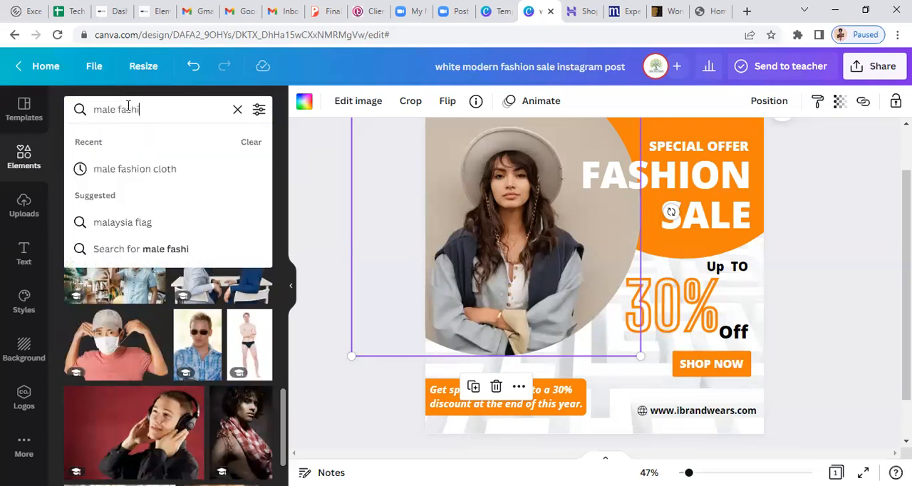
{"action": "type", "text": "on"}
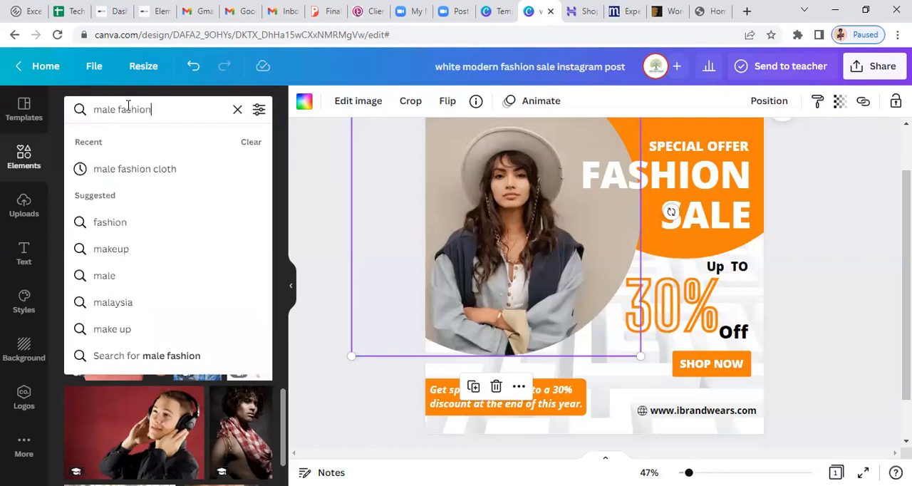
{"action": "key", "text": "Return"}
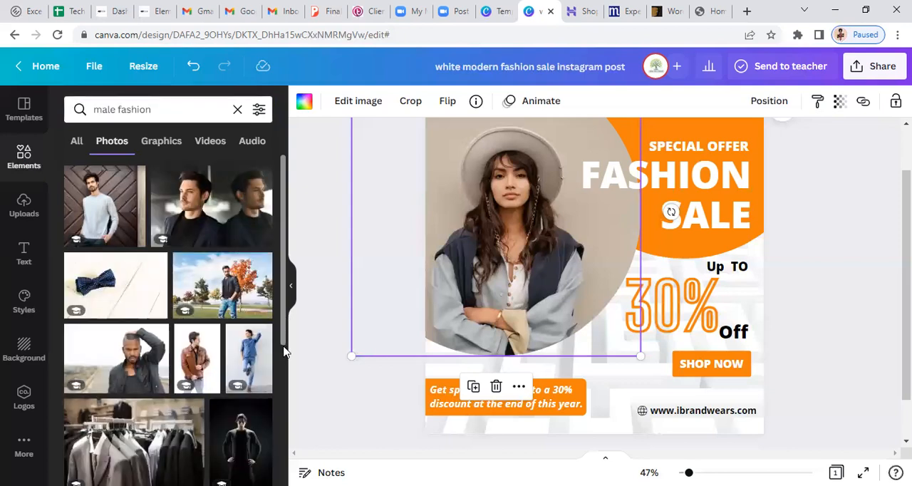
Add the photo of mannequins in tan outfits and jeans to the design and move it clear of the woman's photo
{"action": "scroll", "coordinate": [284, 374], "scroll_direction": "down", "scroll_amount": 1}
{"action": "scroll", "coordinate": [285, 422], "scroll_direction": "down", "scroll_amount": 2}
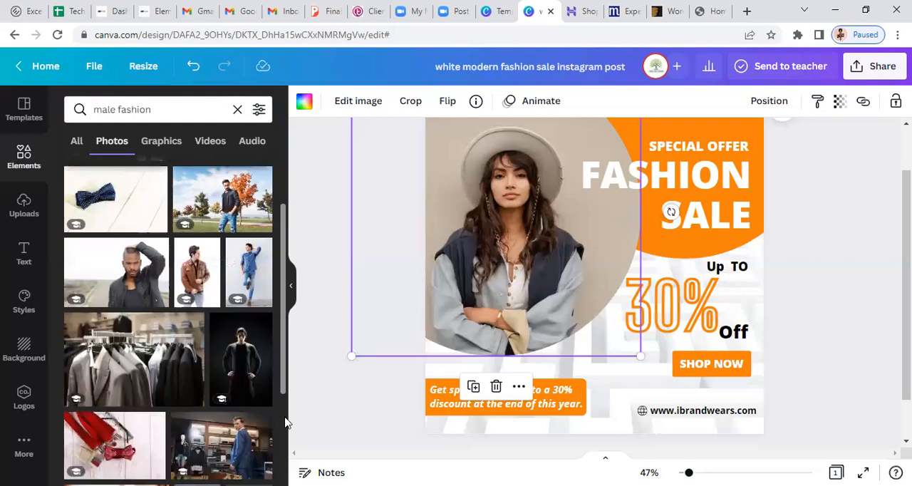
{"action": "scroll", "coordinate": [285, 422], "scroll_direction": "down", "scroll_amount": 2}
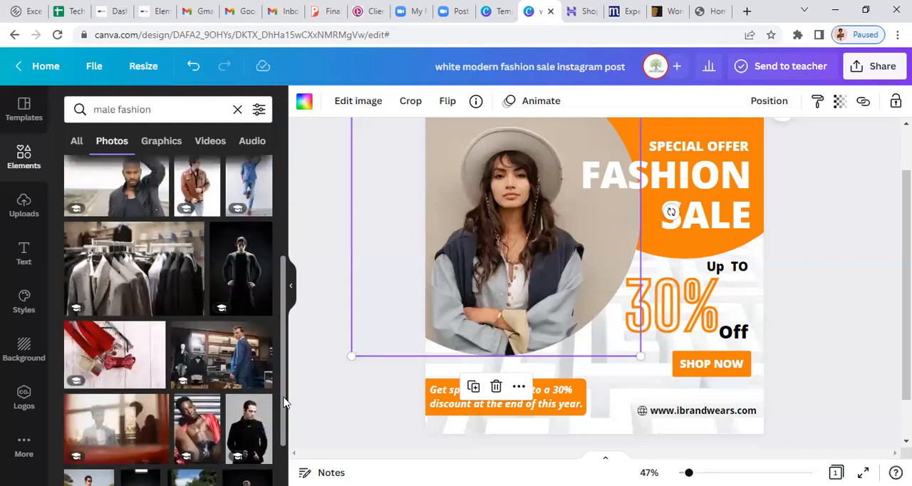
{"action": "scroll", "coordinate": [283, 402], "scroll_direction": "down", "scroll_amount": 3}
{"action": "scroll", "coordinate": [283, 425], "scroll_direction": "down", "scroll_amount": 5}
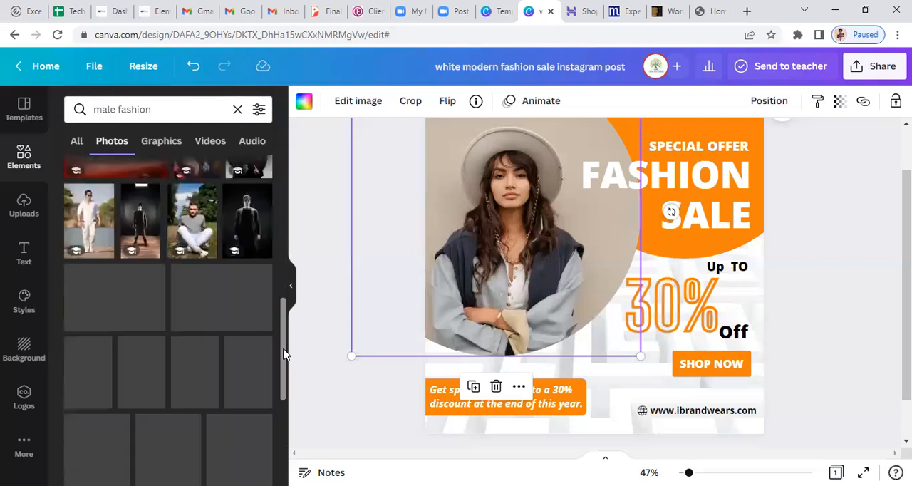
{"action": "scroll", "coordinate": [283, 365], "scroll_direction": "down", "scroll_amount": 1}
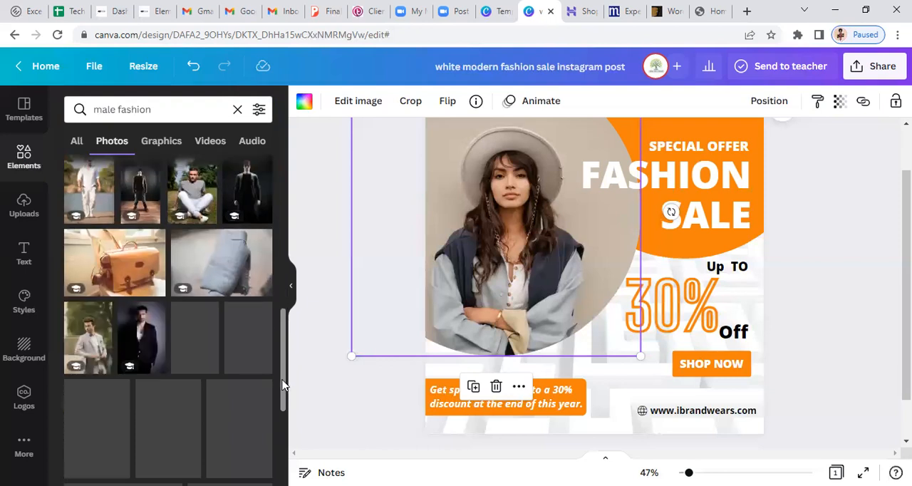
{"action": "scroll", "coordinate": [283, 430], "scroll_direction": "down", "scroll_amount": 2}
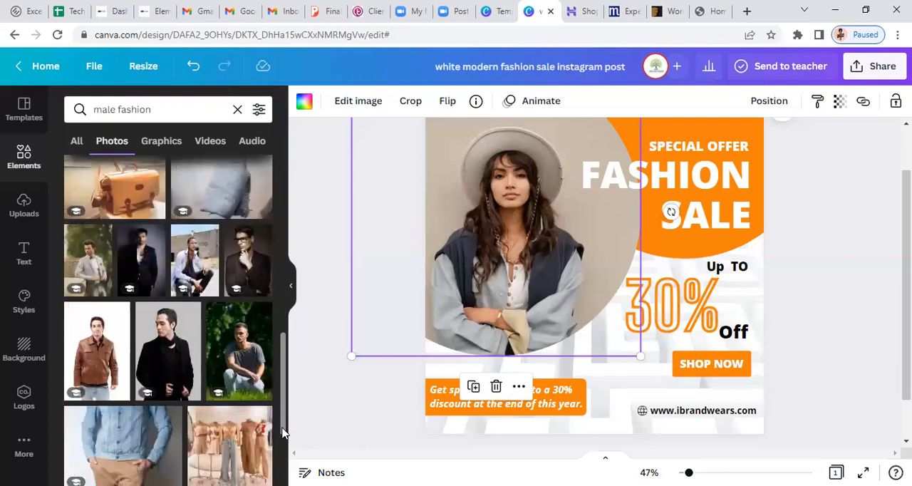
{"action": "scroll", "coordinate": [283, 432], "scroll_direction": "down", "scroll_amount": 4}
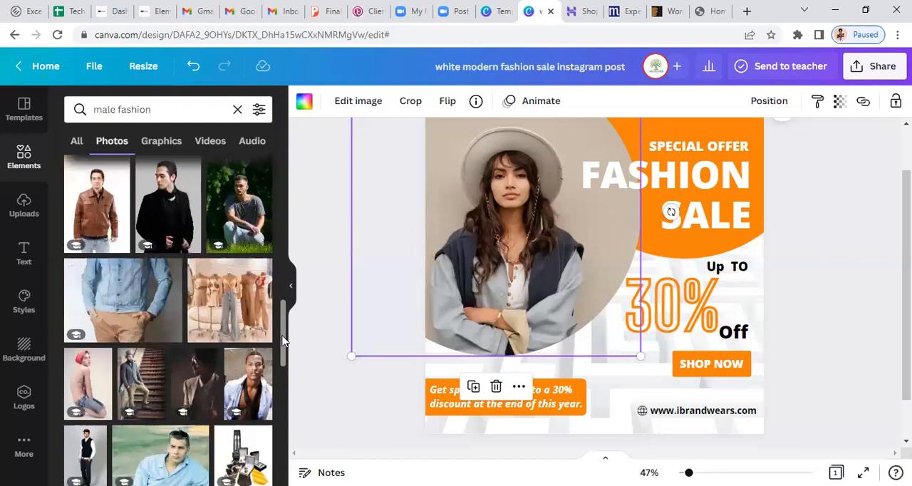
{"action": "scroll", "coordinate": [283, 340], "scroll_direction": "down", "scroll_amount": 1}
{"action": "scroll", "coordinate": [283, 341], "scroll_direction": "down", "scroll_amount": 1}
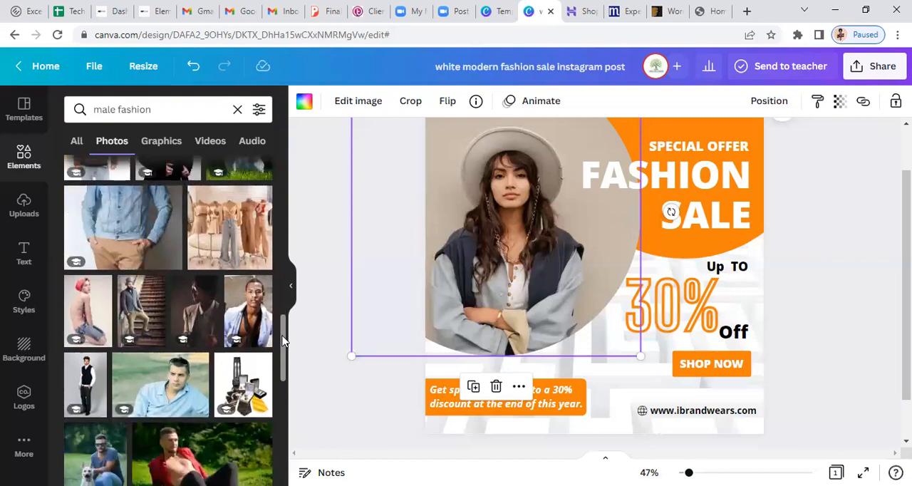
{"action": "mouse_move", "coordinate": [220, 229]}
{"action": "left_click", "coordinate": [219, 232]}
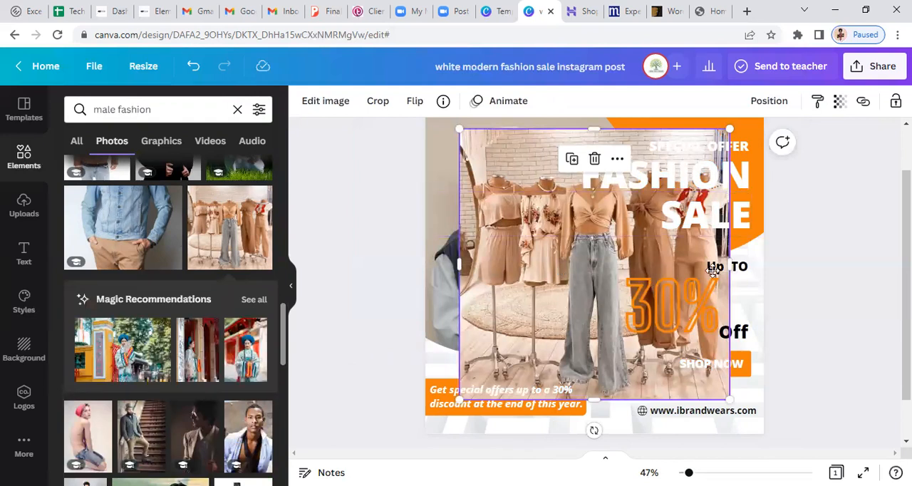
{"action": "left_click_drag", "start_coordinate": [713, 271], "coordinate": [710, 330]}
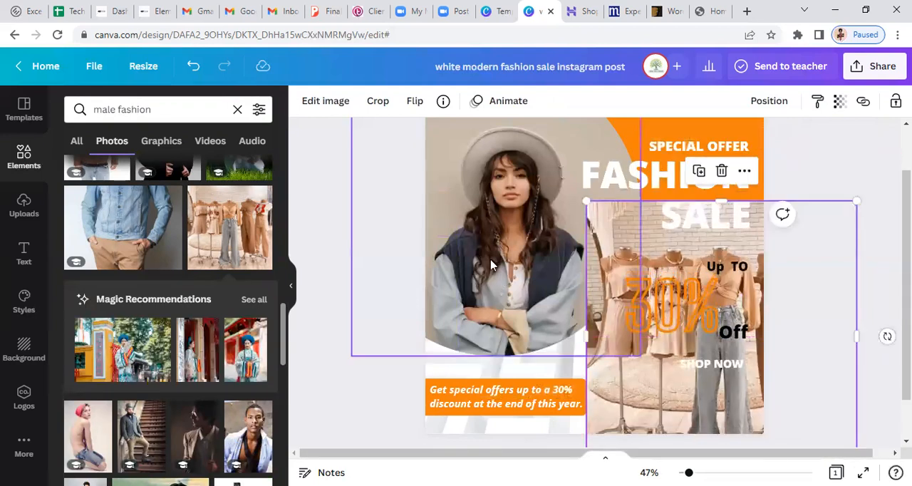
Try to delete the woman's photo from its circular frame, and undo the deletion
{"action": "left_click", "coordinate": [490, 265]}
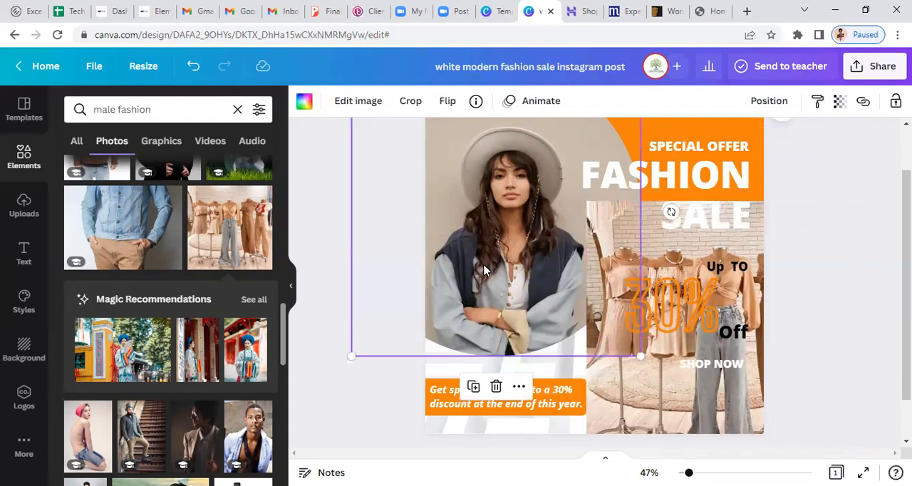
{"action": "key", "text": "Delete"}
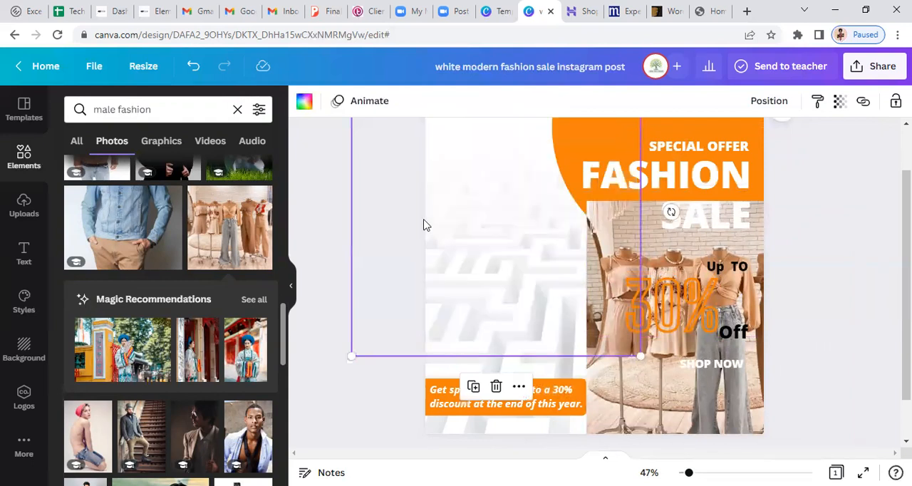
{"action": "key", "text": "ctrl+z"}
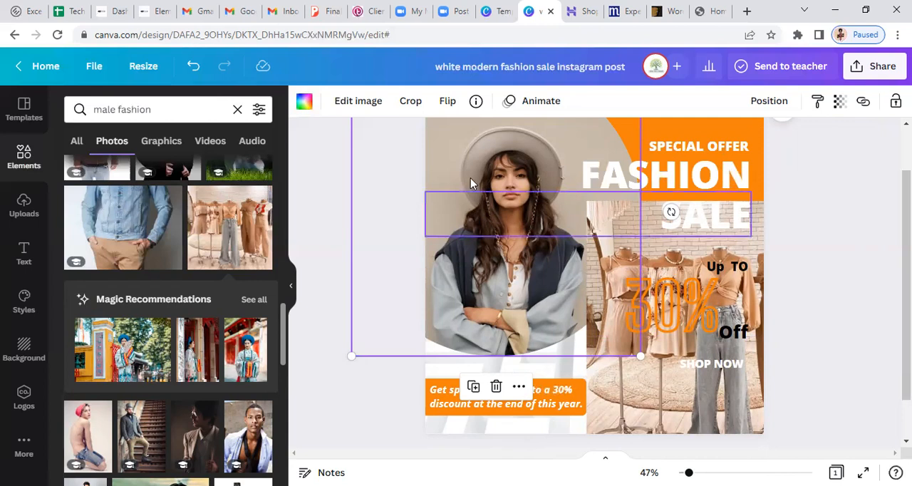
Delete the woman's photo from the circular frame and place the mannequin clothing photo inside that frame
{"action": "left_click", "coordinate": [470, 213]}
{"action": "left_click", "coordinate": [461, 159]}
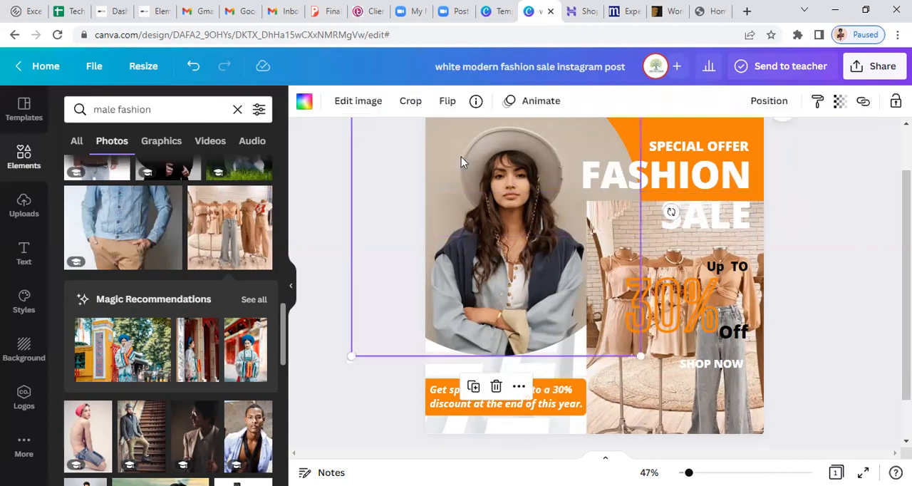
{"action": "key", "text": "Delete"}
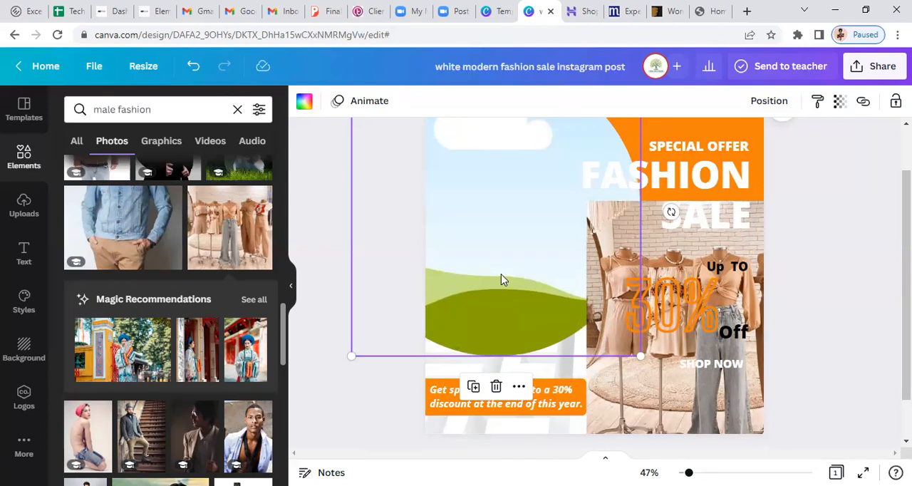
{"action": "left_click", "coordinate": [664, 253]}
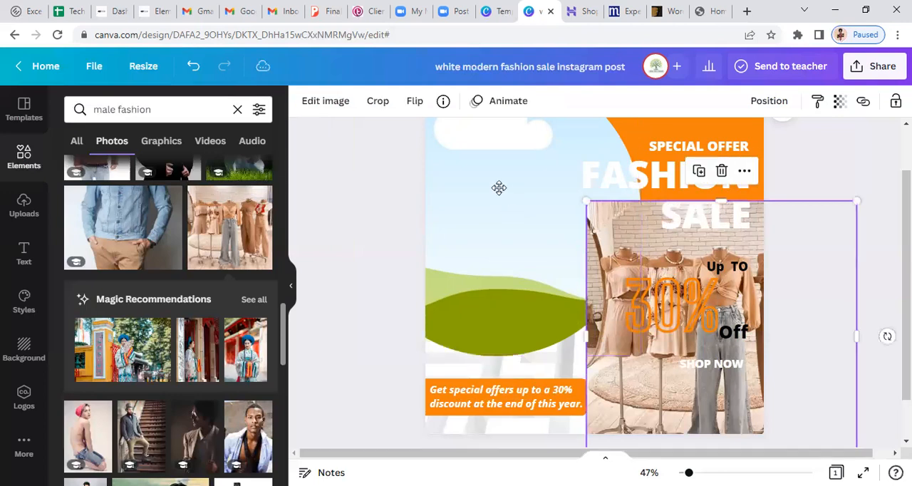
{"action": "left_click_drag", "start_coordinate": [499, 187], "coordinate": [497, 185]}
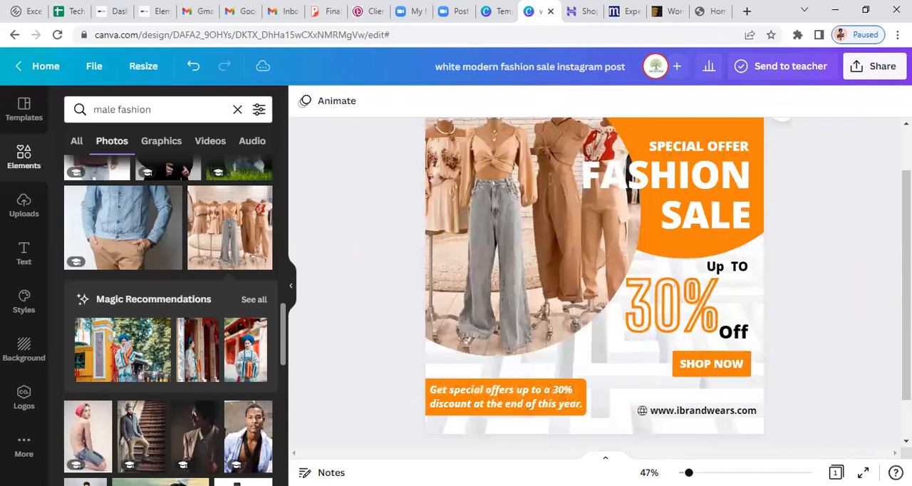
Delete the "Thynk Unlimited" text and the shopping cart icon beside it from the design
{"action": "scroll", "coordinate": [594, 278], "scroll_direction": "up", "scroll_amount": 1}
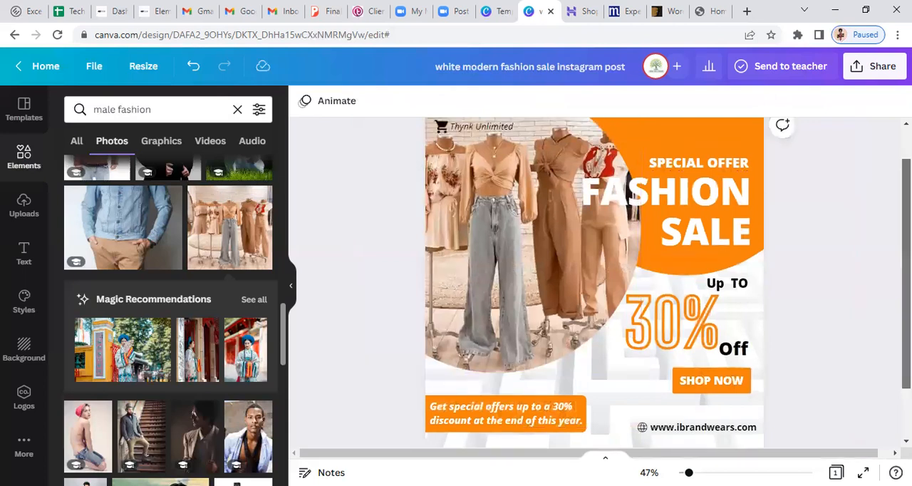
{"action": "scroll", "coordinate": [441, 293], "scroll_direction": "up", "scroll_amount": 1}
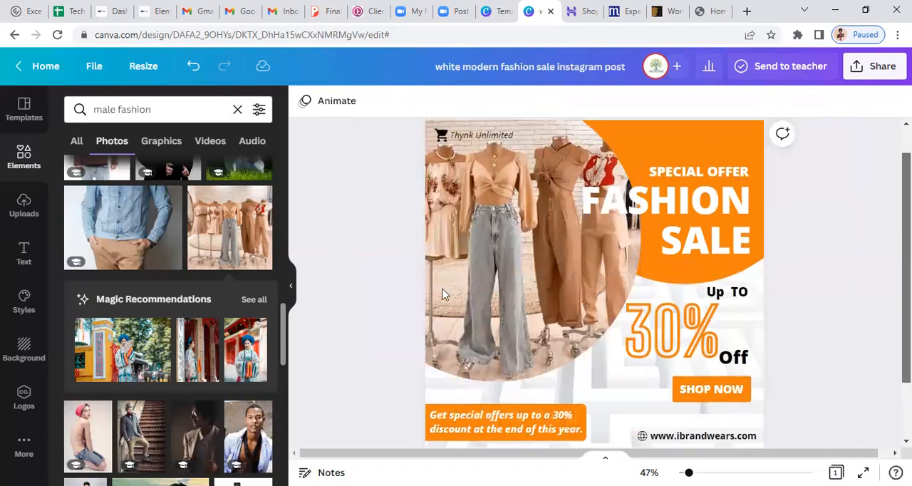
{"action": "left_click", "coordinate": [461, 137]}
{"action": "key", "text": "Delete"}
{"action": "left_click", "coordinate": [447, 136]}
{"action": "key", "text": "Delete"}
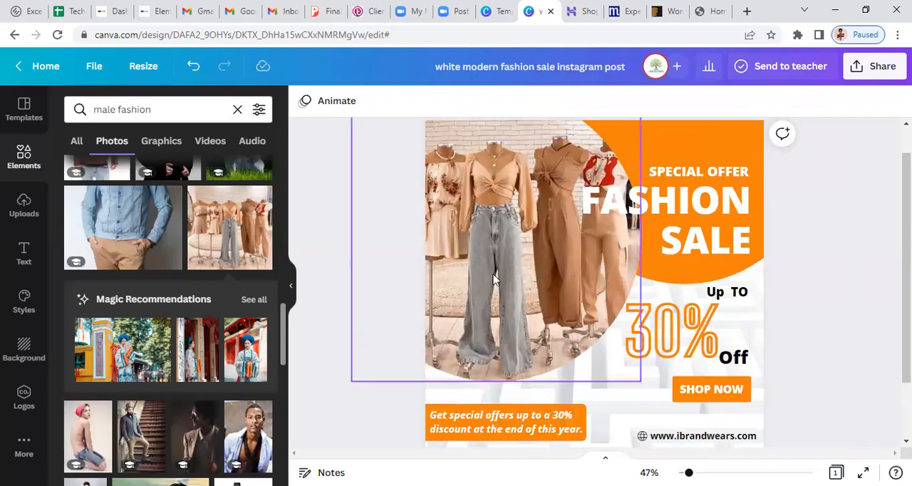
Delete the mannequin clothing photo together with the large circular frame that holds it
{"action": "left_click", "coordinate": [495, 279]}
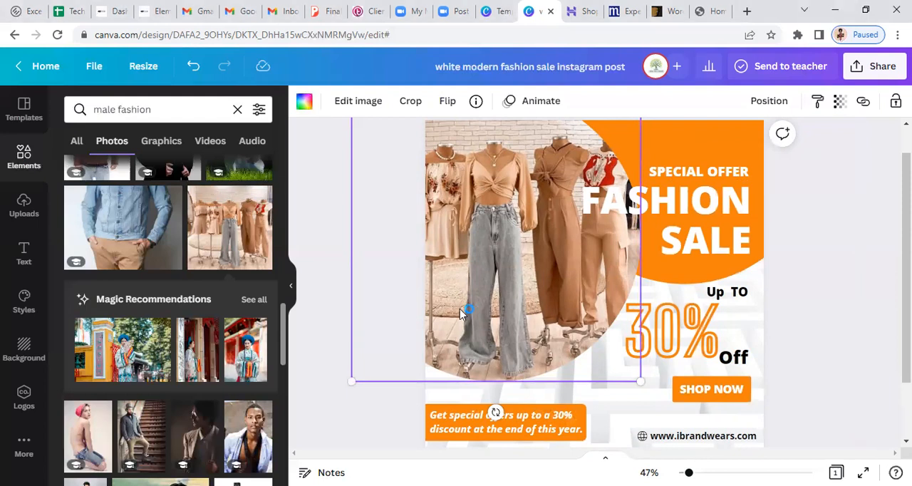
{"action": "key", "text": "Delete"}
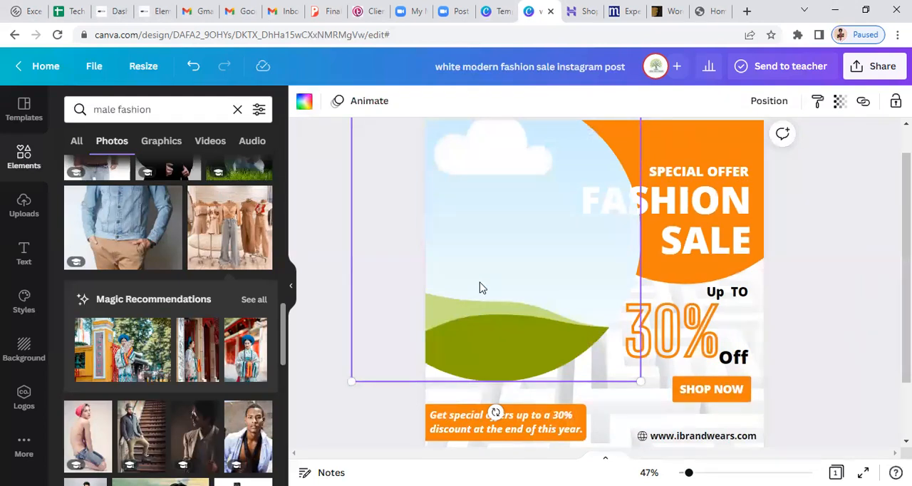
{"action": "key", "text": "Delete"}
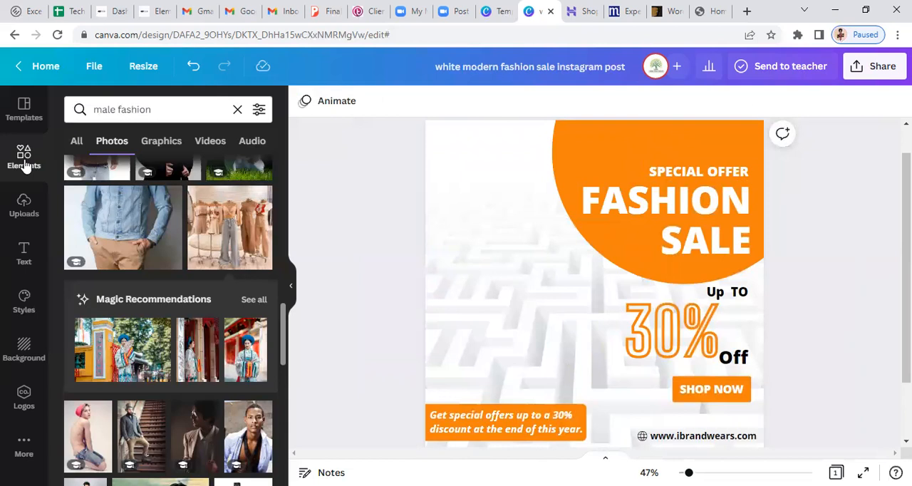
Clear the "male fashion" search and open the full collection of frames
{"action": "left_click", "coordinate": [76, 142]}
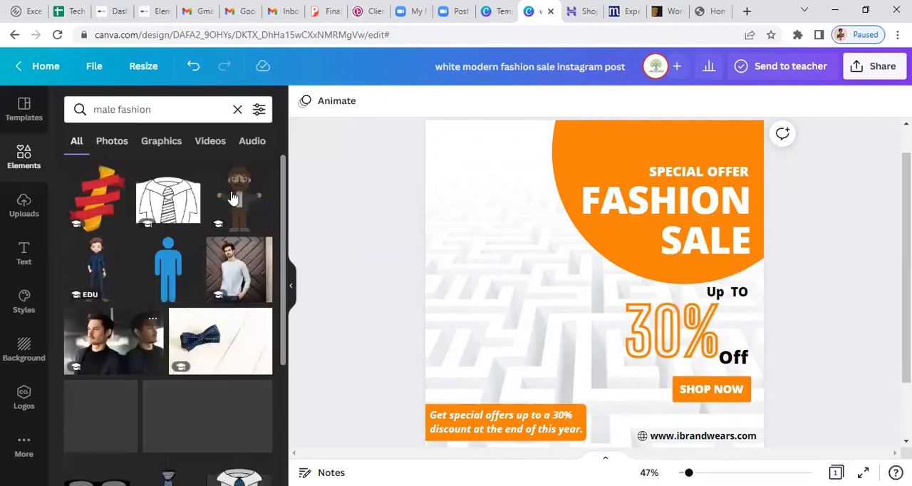
{"action": "left_click", "coordinate": [237, 111]}
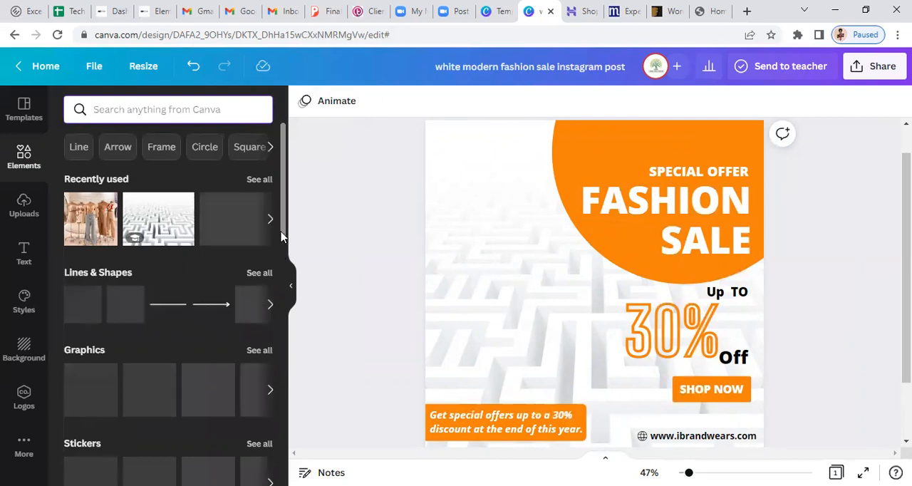
{"action": "scroll", "coordinate": [281, 261], "scroll_direction": "down", "scroll_amount": 1}
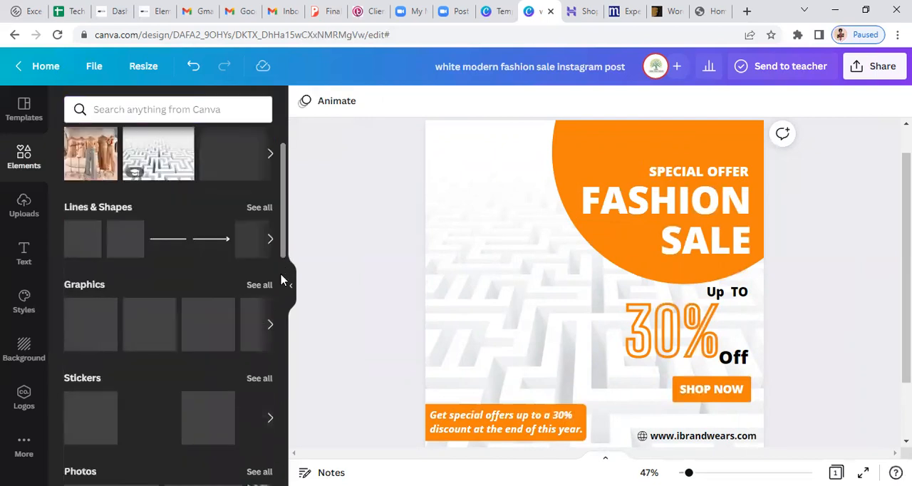
{"action": "scroll", "coordinate": [282, 299], "scroll_direction": "down", "scroll_amount": 1}
{"action": "scroll", "coordinate": [283, 303], "scroll_direction": "down", "scroll_amount": 1}
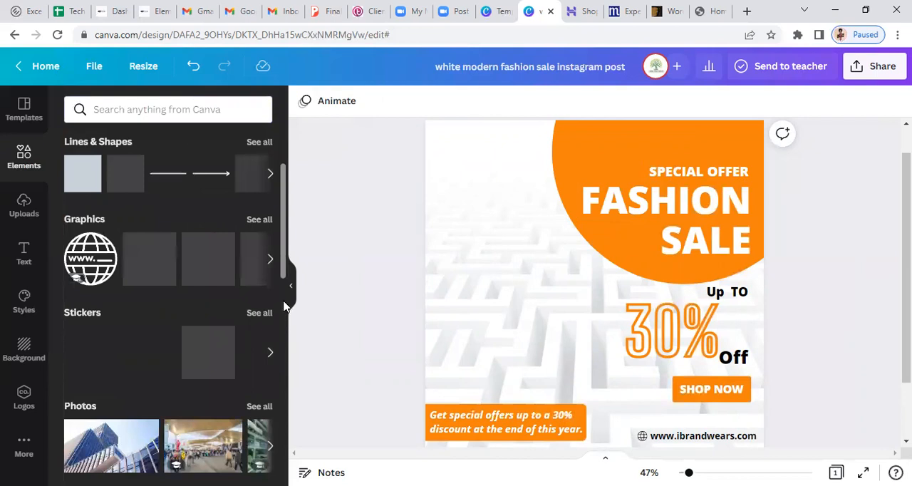
{"action": "scroll", "coordinate": [283, 306], "scroll_direction": "down", "scroll_amount": 2}
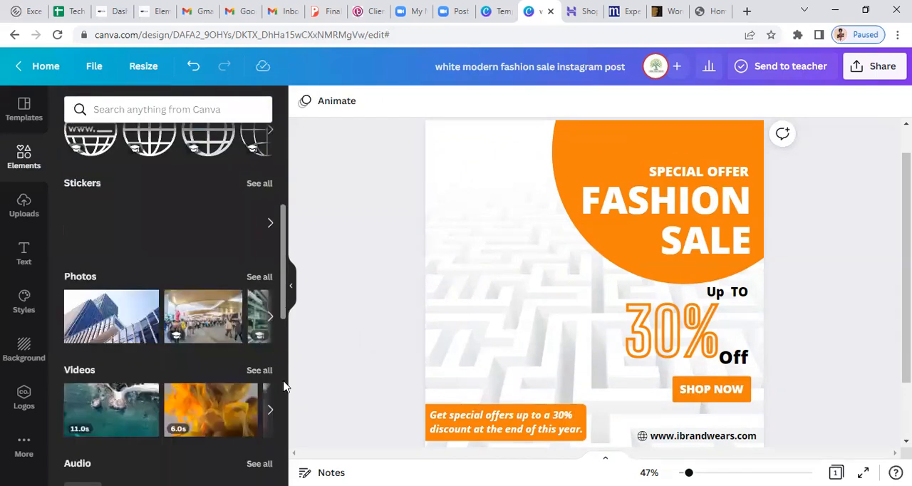
{"action": "scroll", "coordinate": [283, 386], "scroll_direction": "down", "scroll_amount": 2}
{"action": "scroll", "coordinate": [283, 394], "scroll_direction": "down", "scroll_amount": 3}
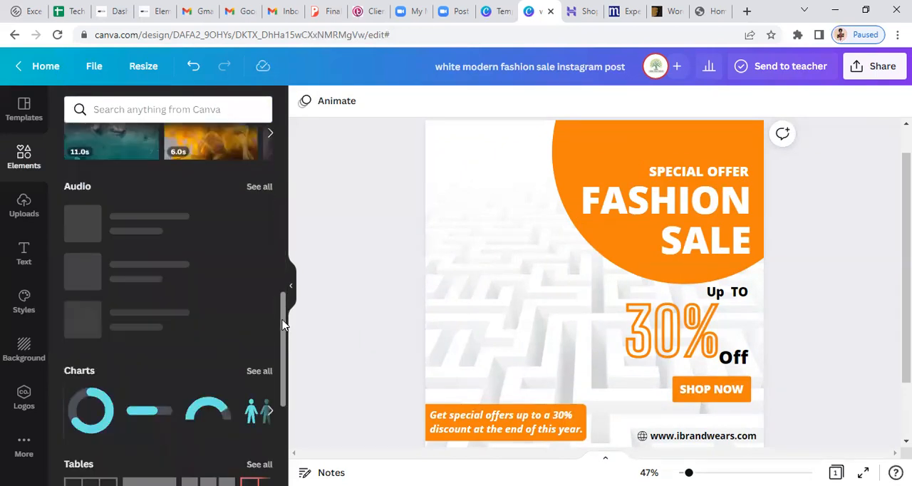
{"action": "scroll", "coordinate": [283, 421], "scroll_direction": "down", "scroll_amount": 2}
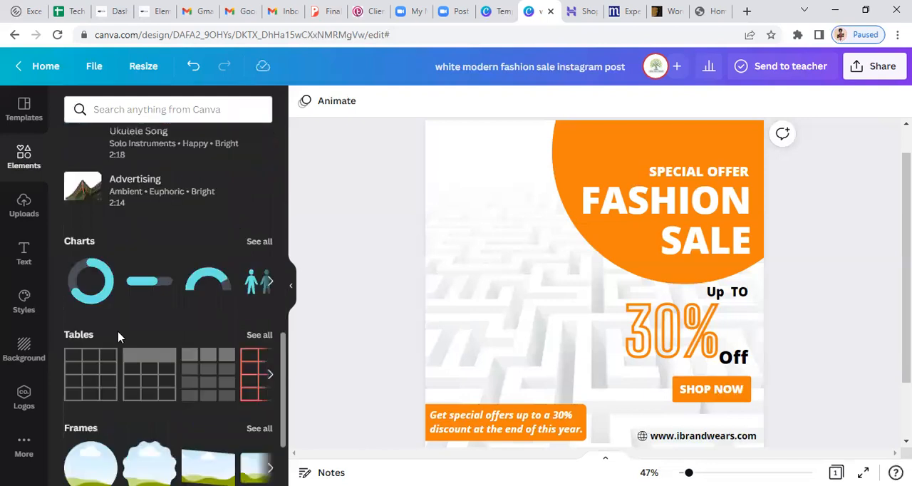
{"action": "scroll", "coordinate": [119, 349], "scroll_direction": "down", "scroll_amount": 2}
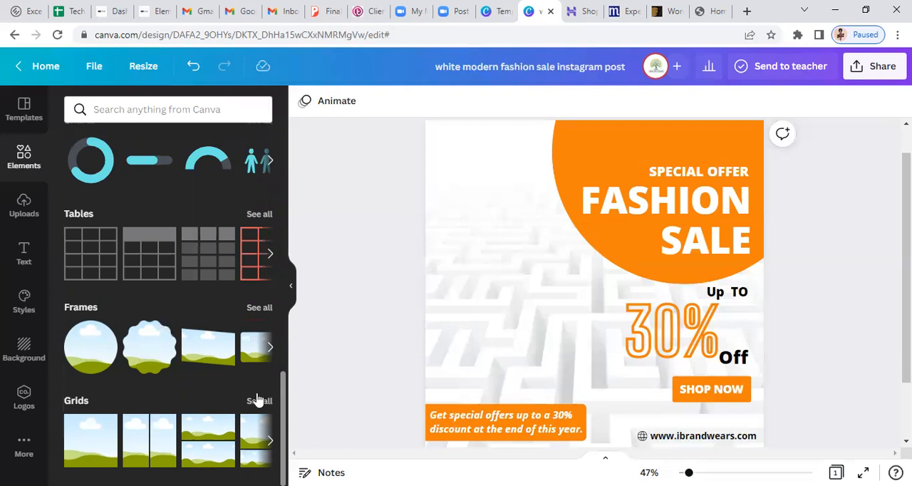
{"action": "left_click", "coordinate": [260, 307]}
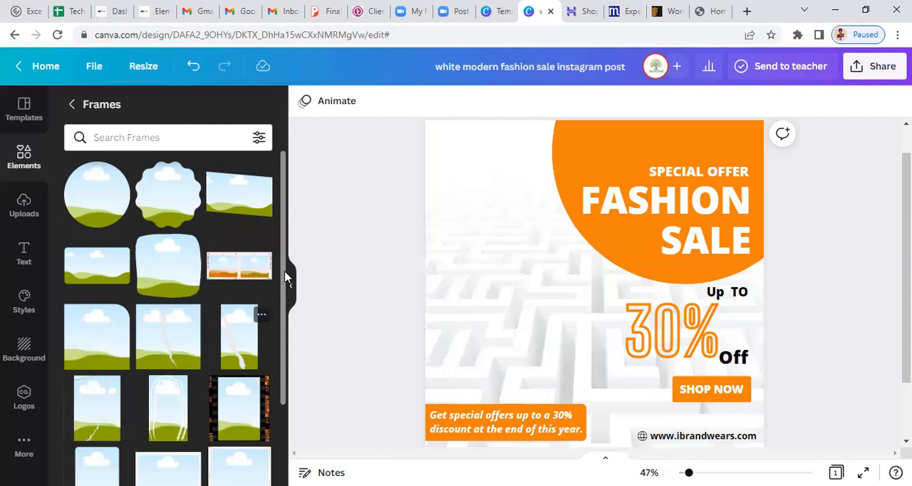
Add the smartphone frame, enlarge it to about 382 by 756, and move it clear of the "FASHION SALE" heading
{"action": "left_click_drag", "start_coordinate": [283, 272], "coordinate": [283, 352]}
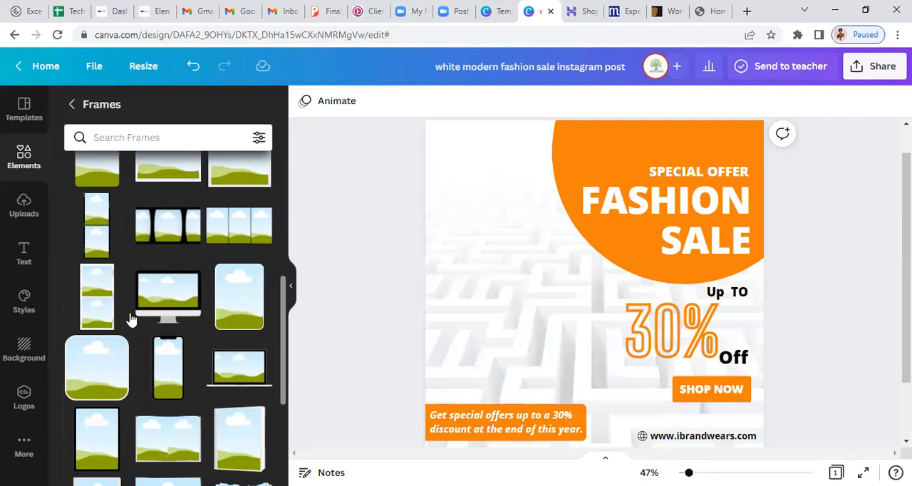
{"action": "scroll", "coordinate": [132, 317], "scroll_direction": "down", "scroll_amount": 1}
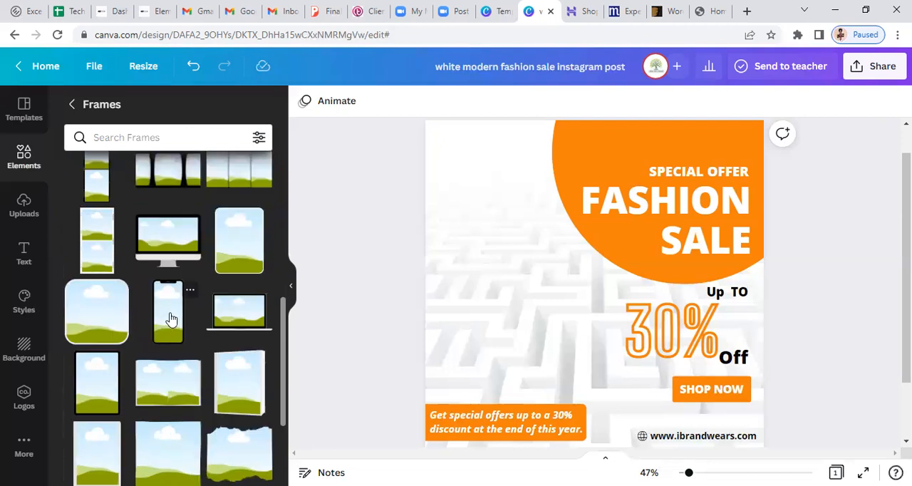
{"action": "left_click", "coordinate": [171, 318]}
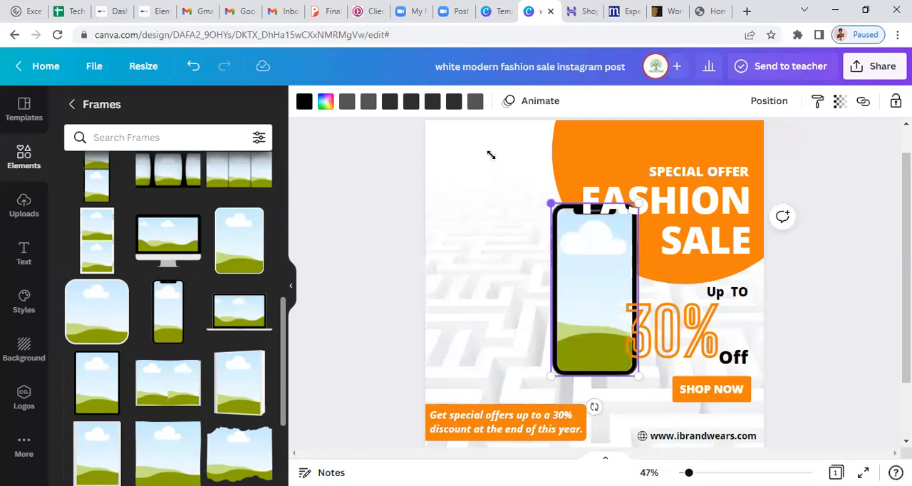
{"action": "left_click_drag", "start_coordinate": [491, 155], "coordinate": [491, 153]}
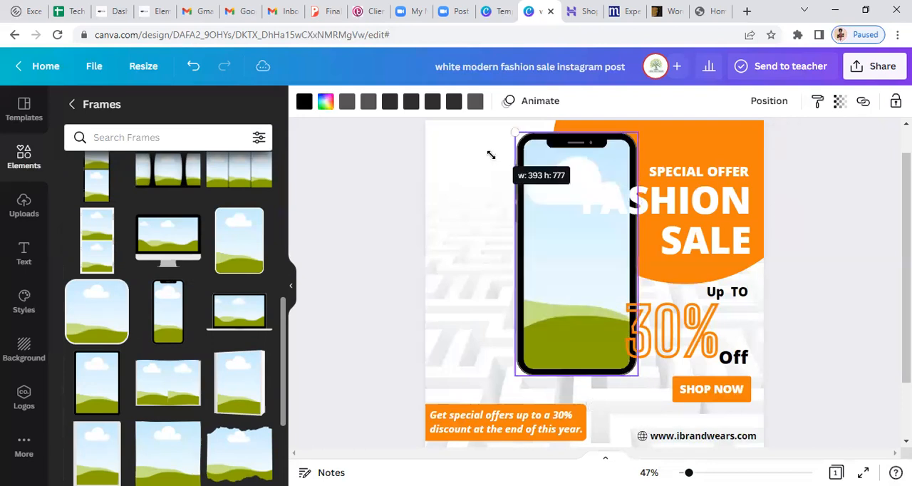
{"action": "left_click", "coordinate": [562, 247]}
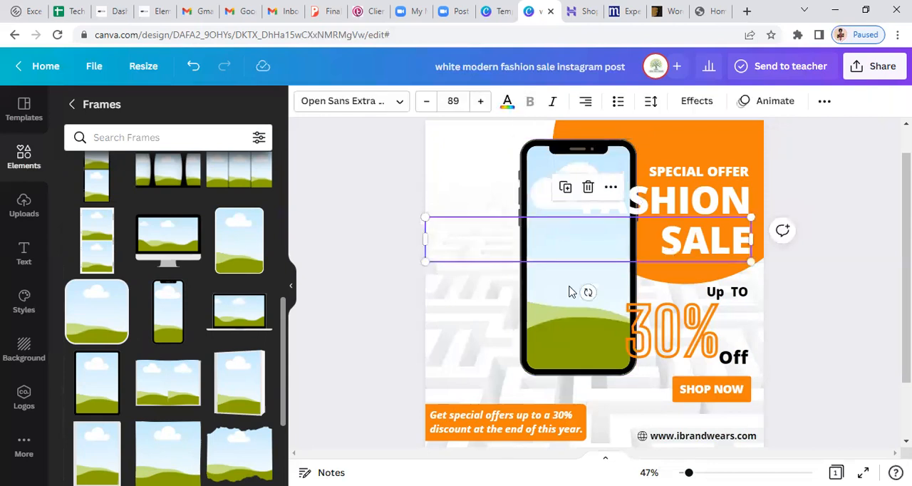
{"action": "left_click", "coordinate": [568, 291]}
{"action": "left_click_drag", "start_coordinate": [499, 284], "coordinate": [501, 286]}
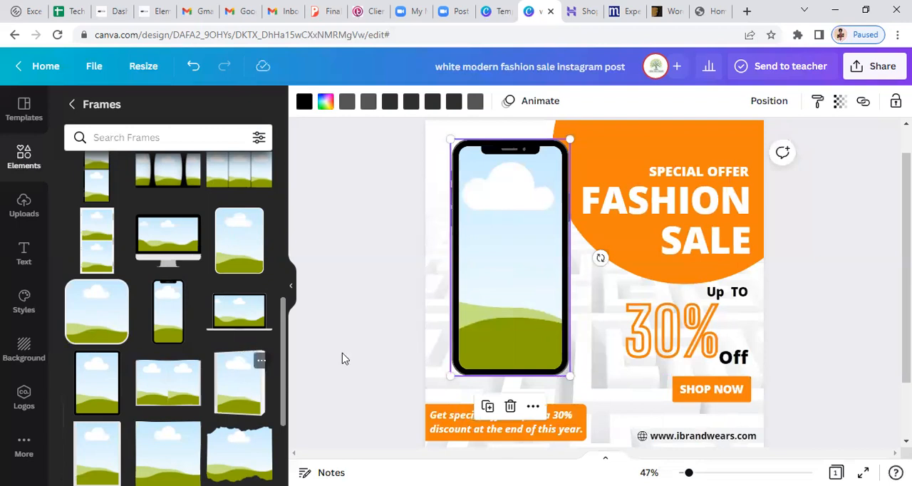
Add the 3D book-shaped frame beside the phone, over the "30%" text, and bring it to the front
{"action": "left_click_drag", "start_coordinate": [342, 358], "coordinate": [546, 321]}
{"action": "left_click_drag", "start_coordinate": [608, 368], "coordinate": [656, 431]}
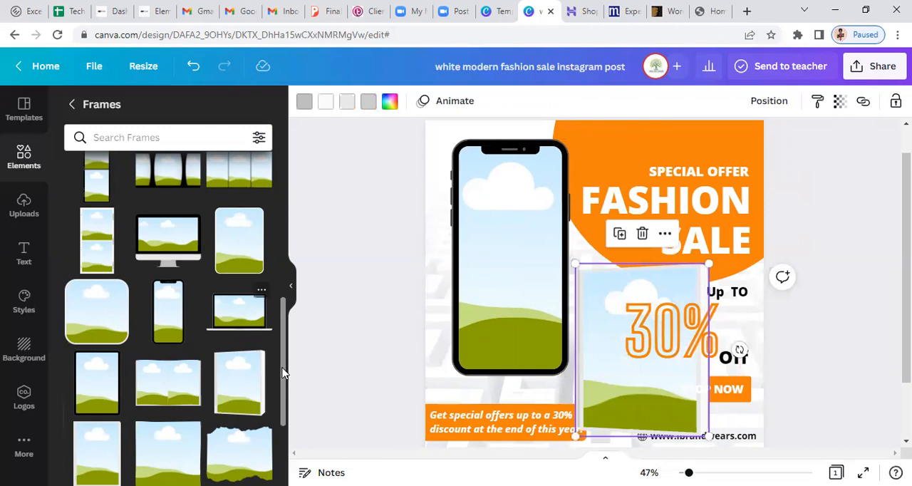
{"action": "scroll", "coordinate": [279, 432], "scroll_direction": "down", "scroll_amount": 5}
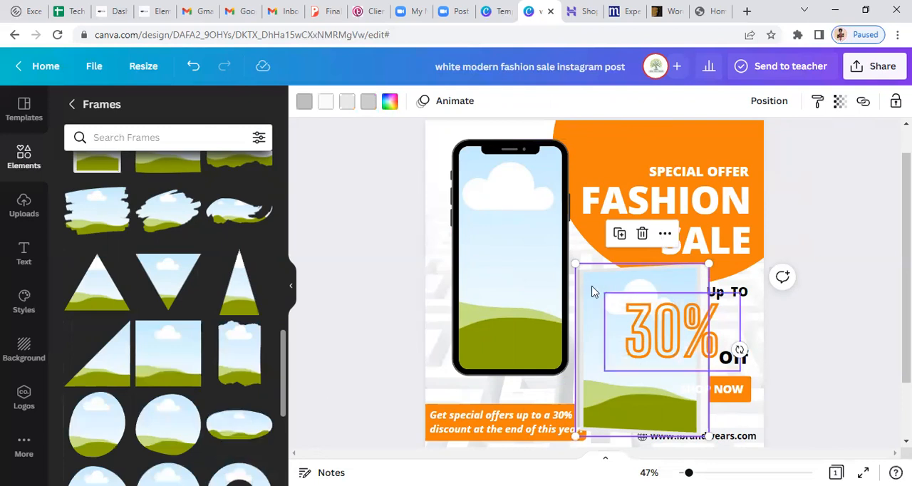
{"action": "left_click", "coordinate": [767, 102]}
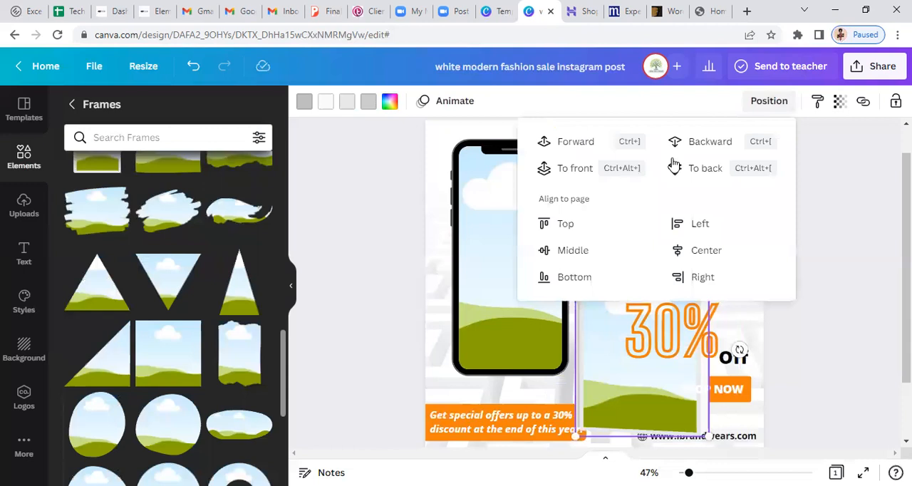
{"action": "left_click", "coordinate": [581, 168]}
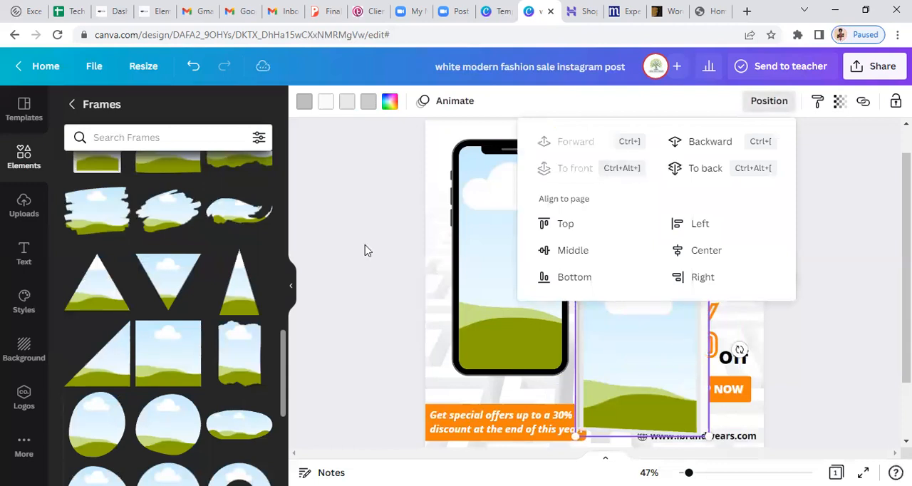
{"action": "left_click", "coordinate": [392, 268]}
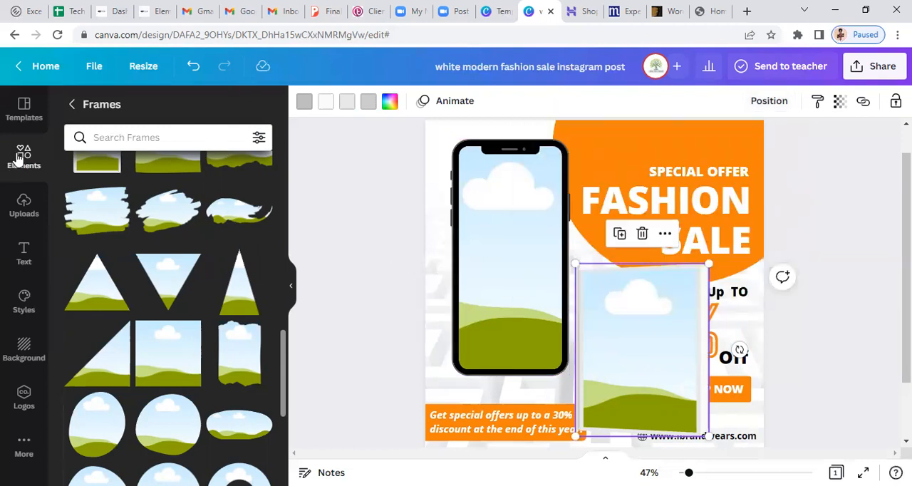
Find the mannequin clothing photo among the "male fashion" photos and place it inside the smartphone frame
{"action": "left_click", "coordinate": [73, 104]}
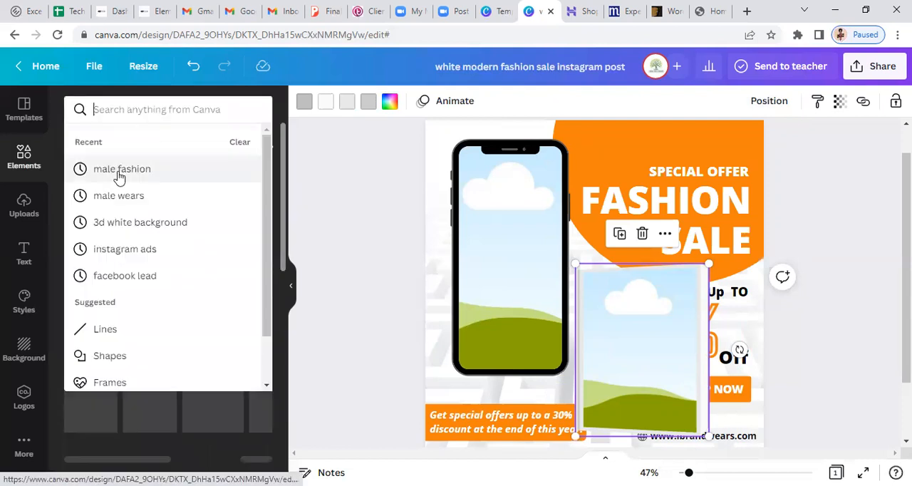
{"action": "left_click", "coordinate": [206, 183]}
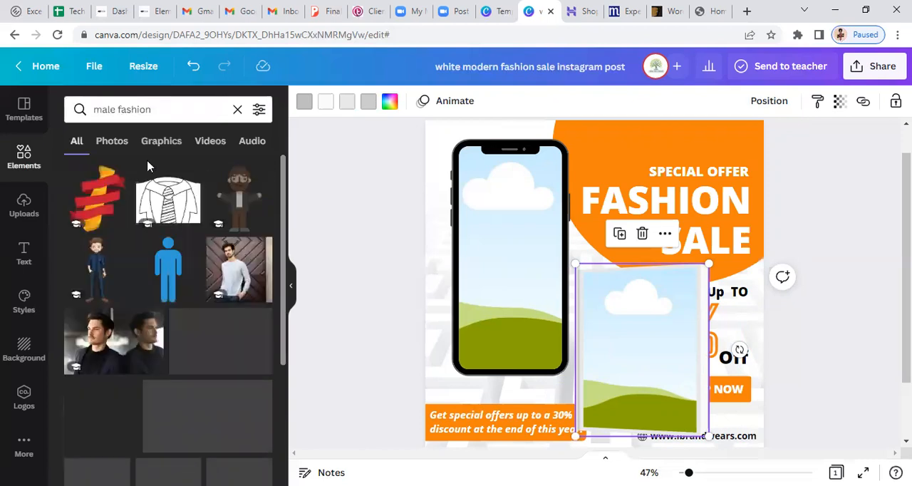
{"action": "left_click", "coordinate": [105, 146]}
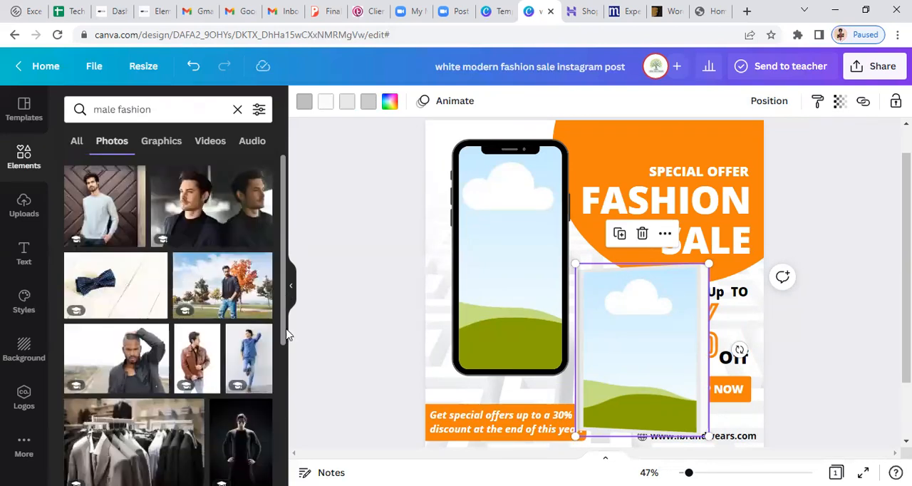
{"action": "scroll", "coordinate": [286, 413], "scroll_direction": "down", "scroll_amount": 2}
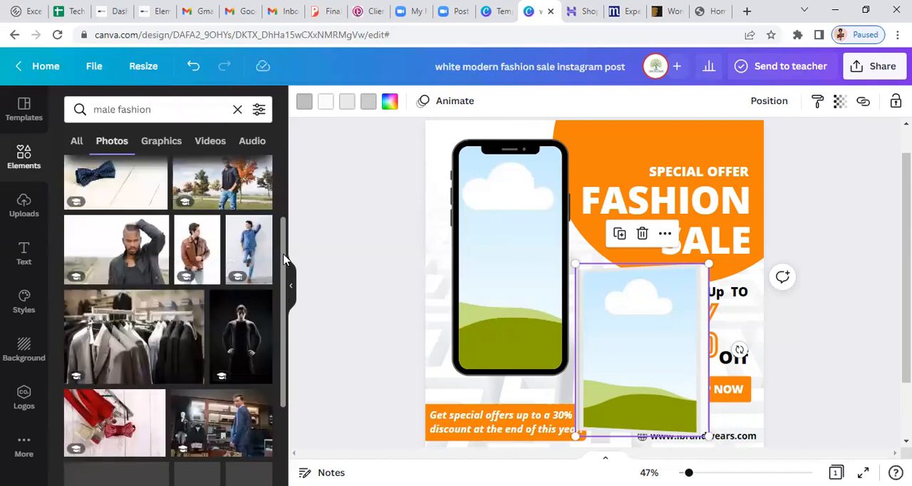
{"action": "scroll", "coordinate": [282, 364], "scroll_direction": "down", "scroll_amount": 2}
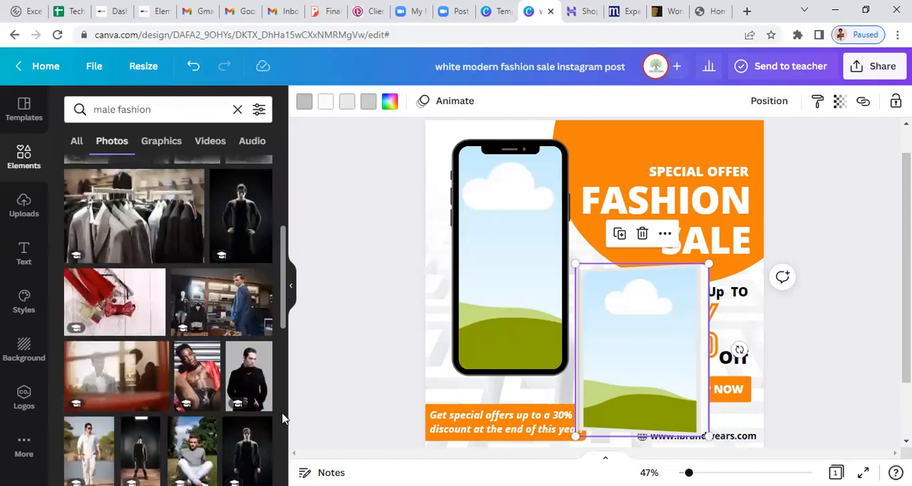
{"action": "scroll", "coordinate": [282, 419], "scroll_direction": "down", "scroll_amount": 5}
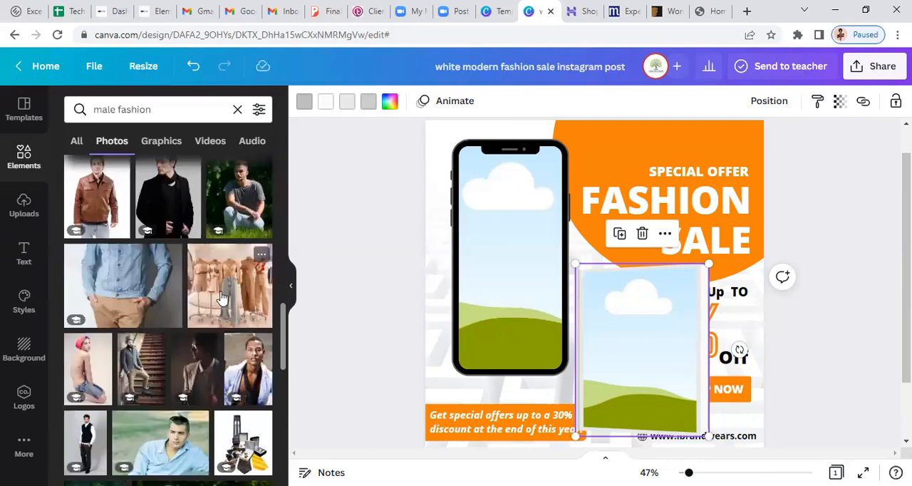
{"action": "left_click", "coordinate": [222, 298]}
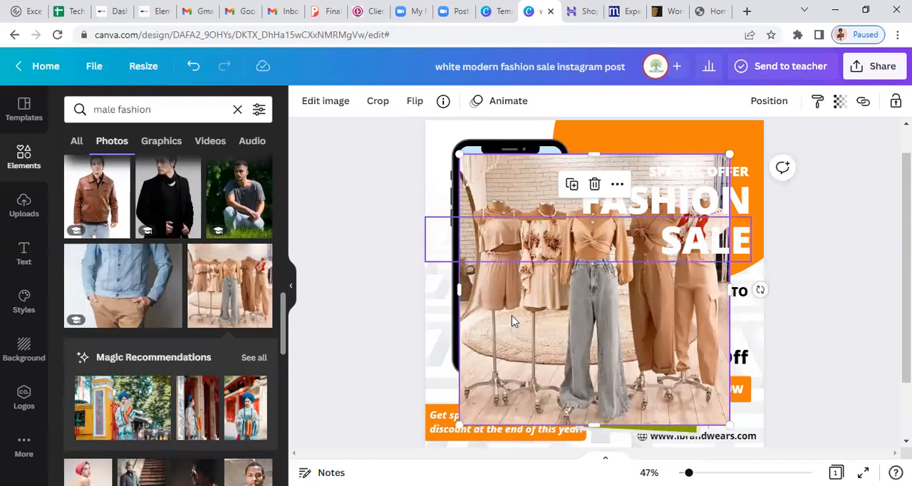
{"action": "left_click_drag", "start_coordinate": [507, 334], "coordinate": [497, 286]}
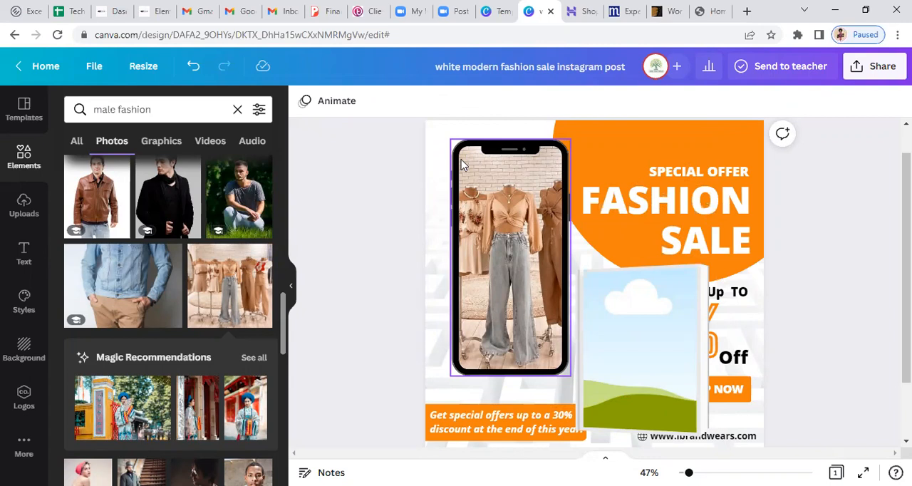
Enlarge the smartphone frame down to just above the special offers caption and recolour its black body to the document's orange
{"action": "left_click", "coordinate": [451, 374]}
{"action": "mouse_move", "coordinate": [444, 393]}
{"action": "left_mouse_down"}
{"action": "mouse_move", "coordinate": [444, 404]}
{"action": "mouse_move", "coordinate": [441, 395]}
{"action": "left_mouse_up"}
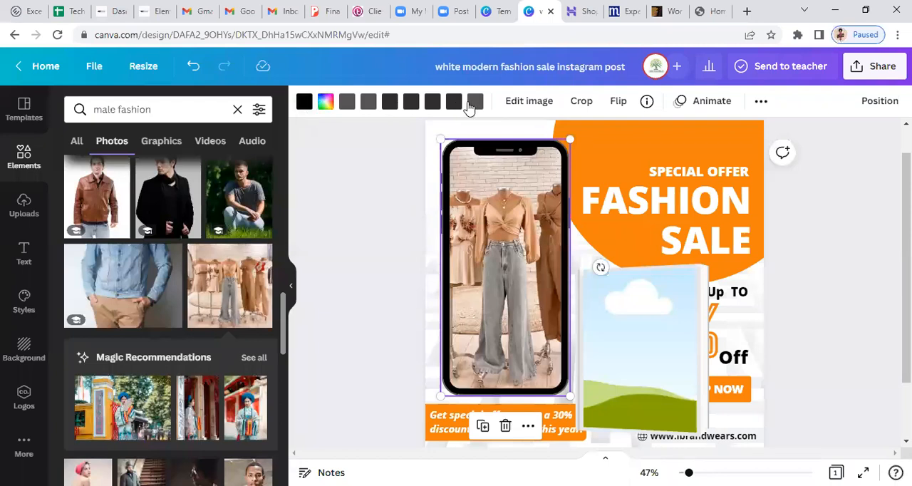
{"action": "left_click", "coordinate": [304, 104]}
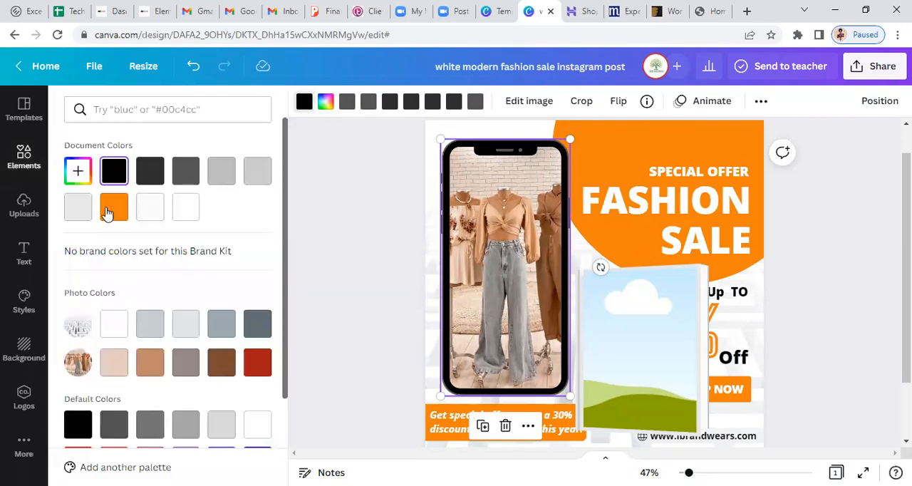
{"action": "left_click", "coordinate": [114, 207]}
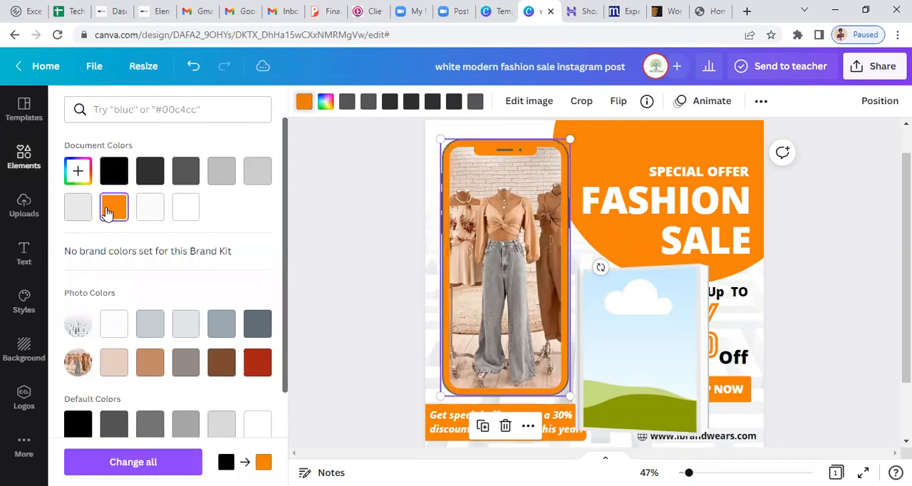
{"action": "left_click", "coordinate": [342, 220]}
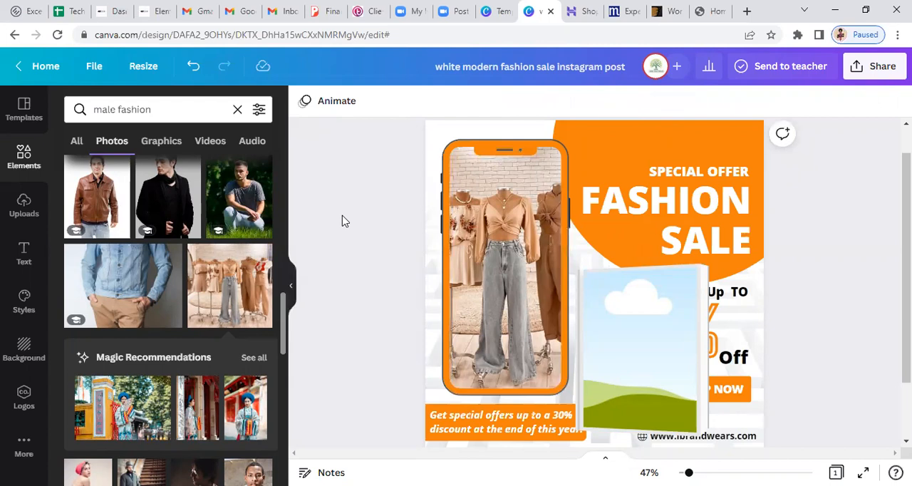
Undo the orange recolour of the smartphone frame
{"action": "key", "text": "ctrl+z"}
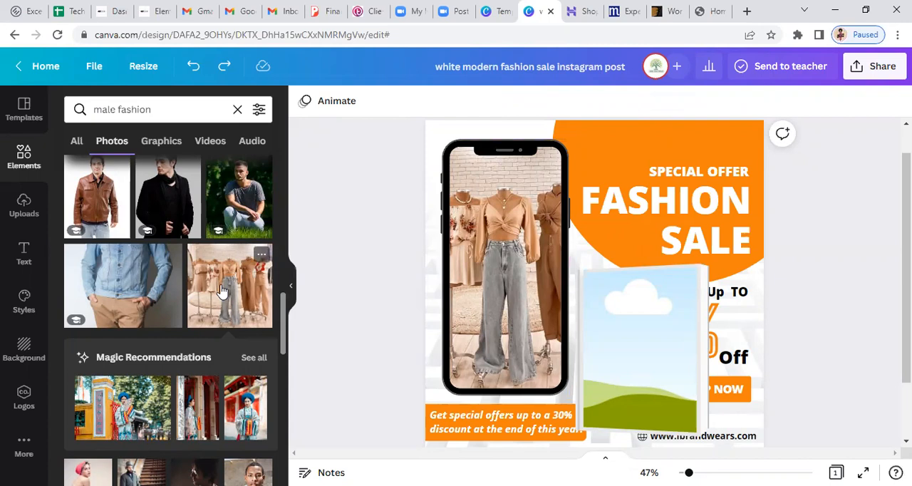
Place a second copy of the mannequin clothing photo inside the 3D book-shaped frame
{"action": "left_click", "coordinate": [507, 314]}
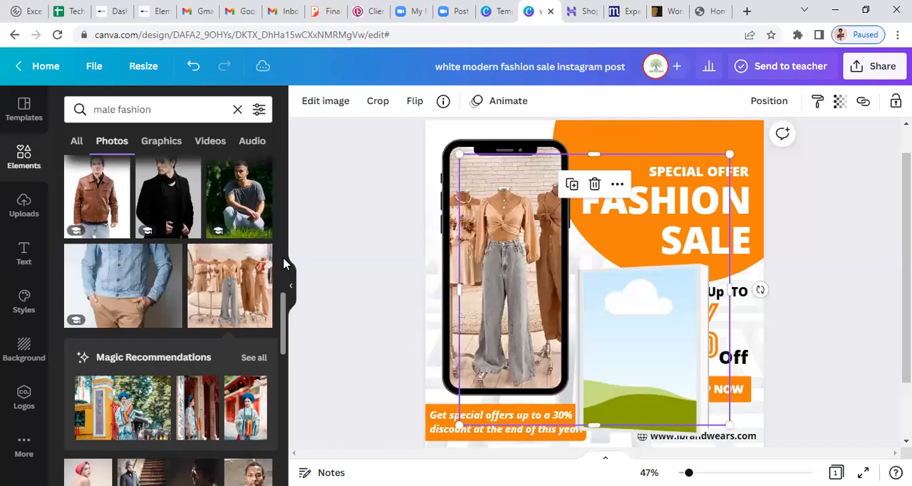
{"action": "key", "text": "Escape"}
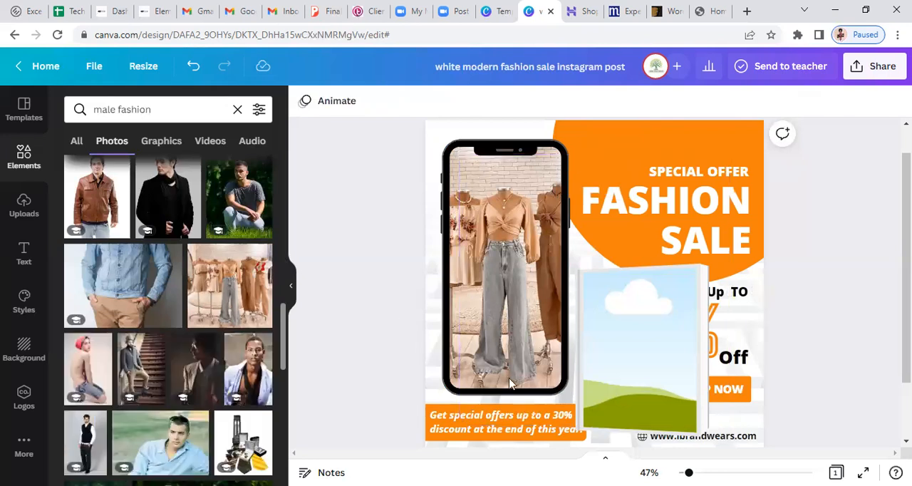
{"action": "key", "text": "ctrl+z"}
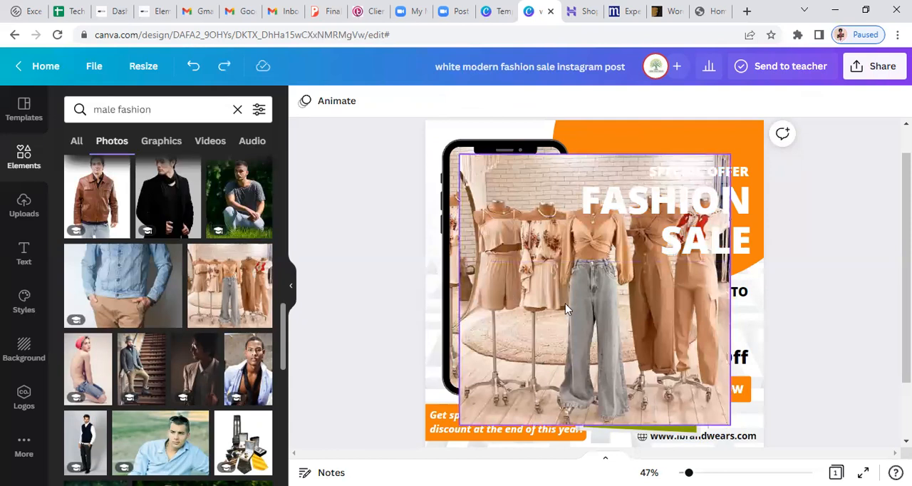
{"action": "left_click_drag", "start_coordinate": [647, 318], "coordinate": [662, 332]}
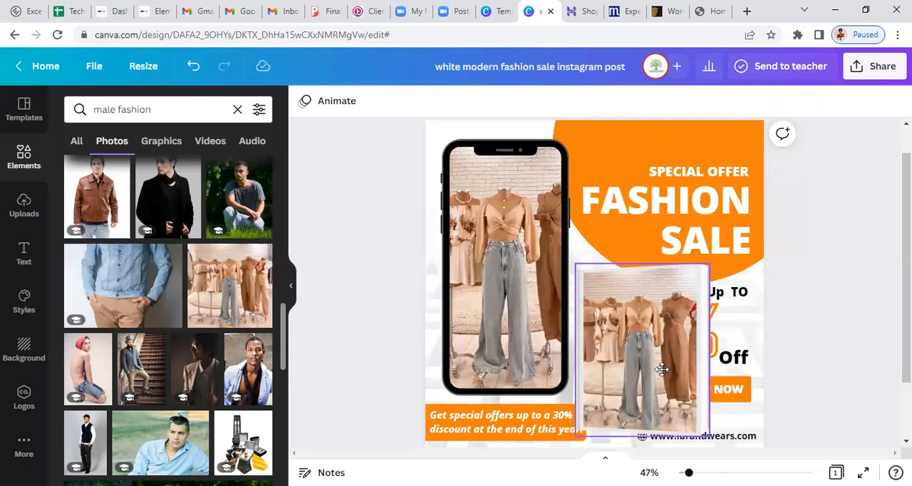
Move the 3D book-shaped frame over the smartphone's edge beside the "FASHION" heading and shrink it to roughly half its size
{"action": "left_click_drag", "start_coordinate": [662, 369], "coordinate": [636, 263]}
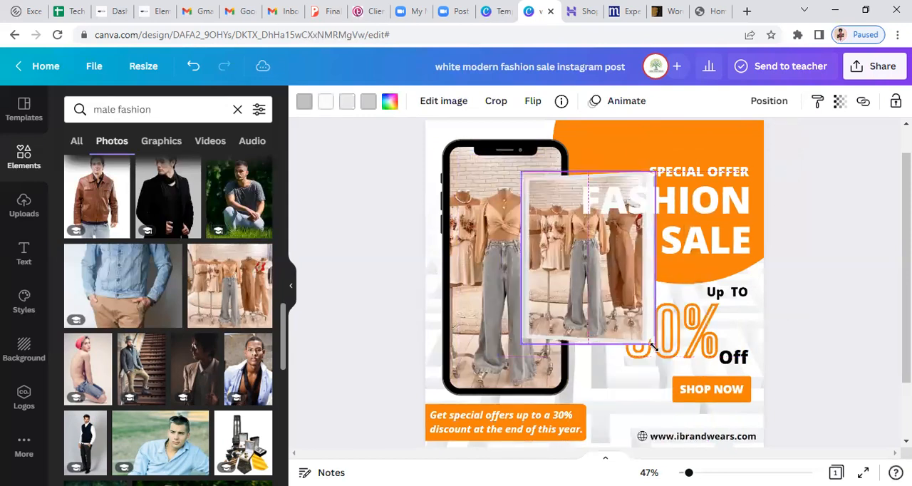
{"action": "left_click_drag", "start_coordinate": [653, 347], "coordinate": [653, 347]}
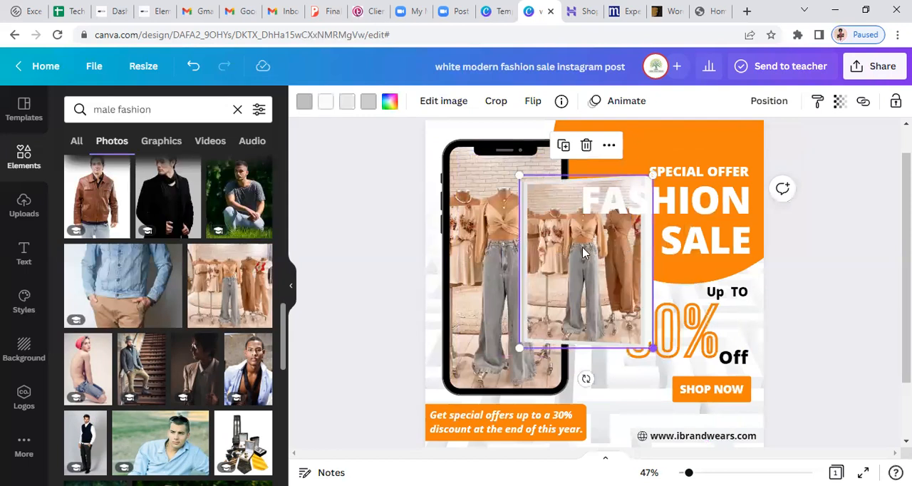
{"action": "key", "text": "ctrl+z"}
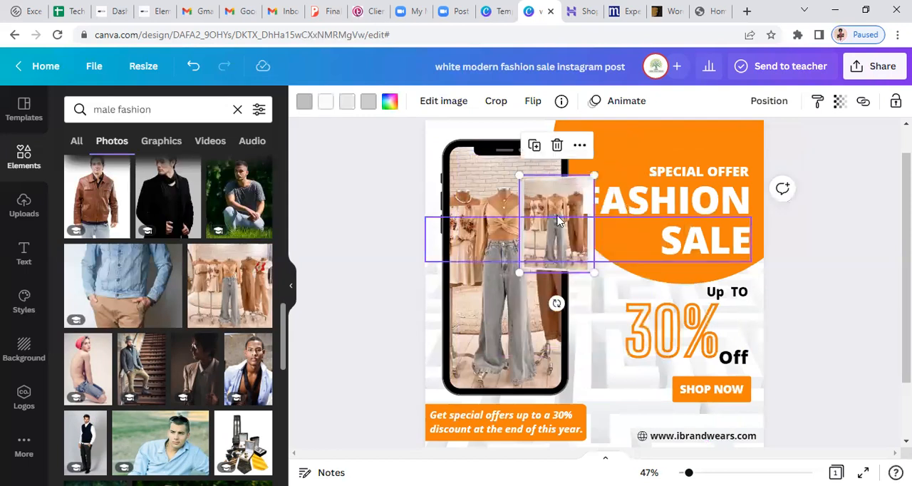
{"action": "left_click", "coordinate": [558, 220]}
{"action": "left_click", "coordinate": [543, 190]}
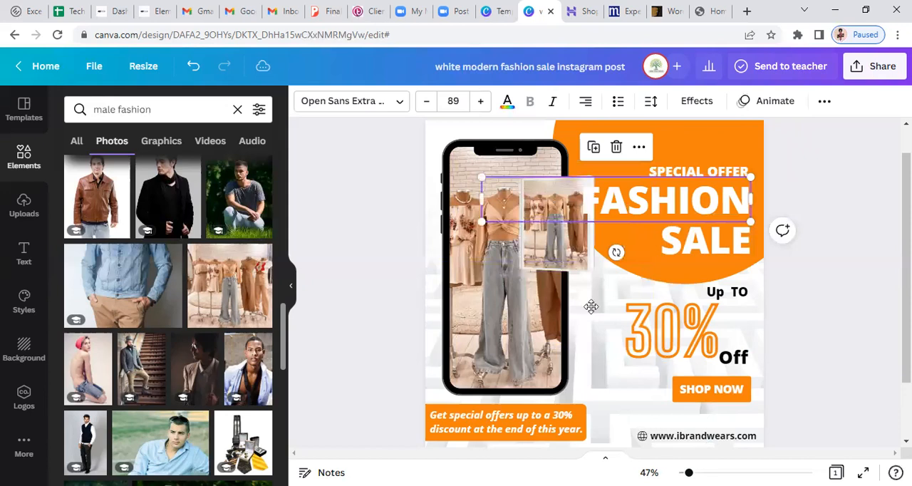
{"action": "left_click_drag", "start_coordinate": [553, 206], "coordinate": [590, 316]}
{"action": "key", "text": "ctrl+z"}
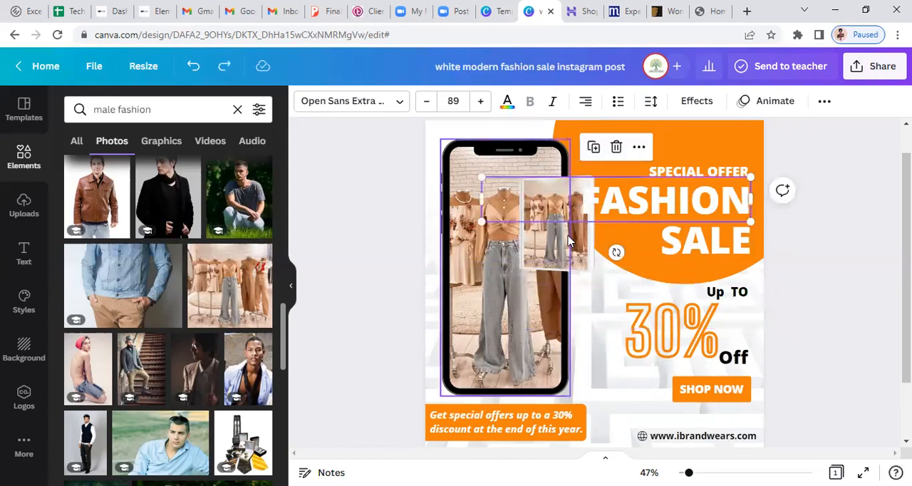
Delete the small 3D book-shaped frame overlapping the smartphone, together with the clothing photo inside it
{"action": "left_click", "coordinate": [552, 269]}
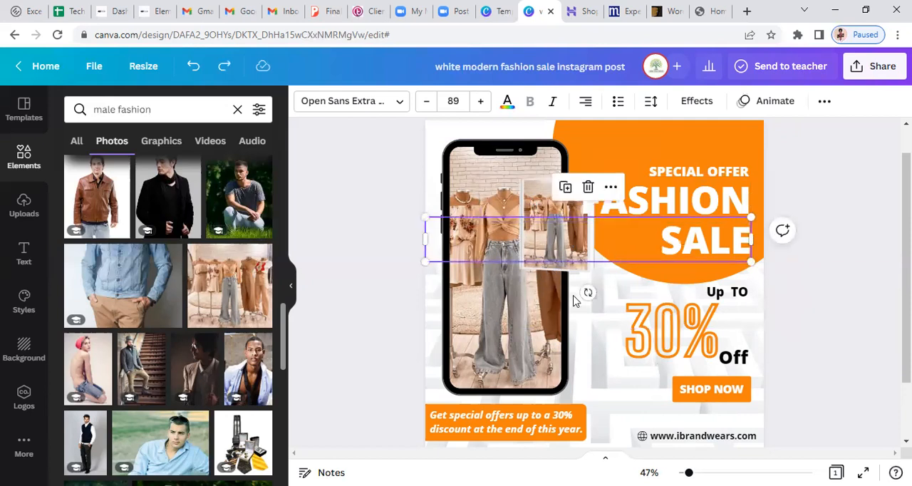
{"action": "key", "text": "Return"}
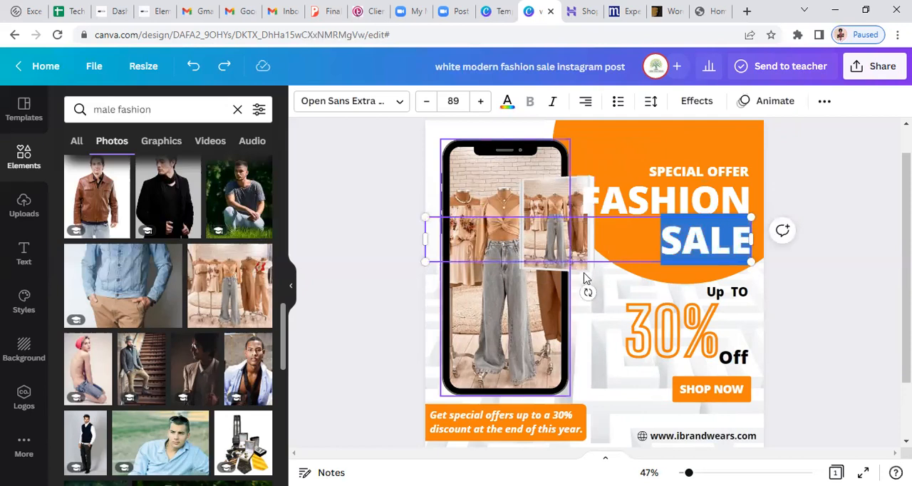
{"action": "left_click", "coordinate": [582, 272]}
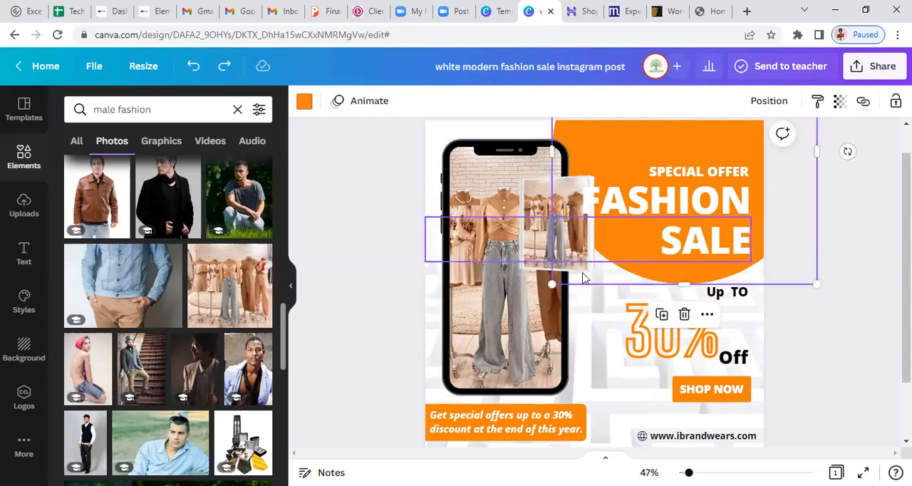
{"action": "left_click", "coordinate": [582, 274]}
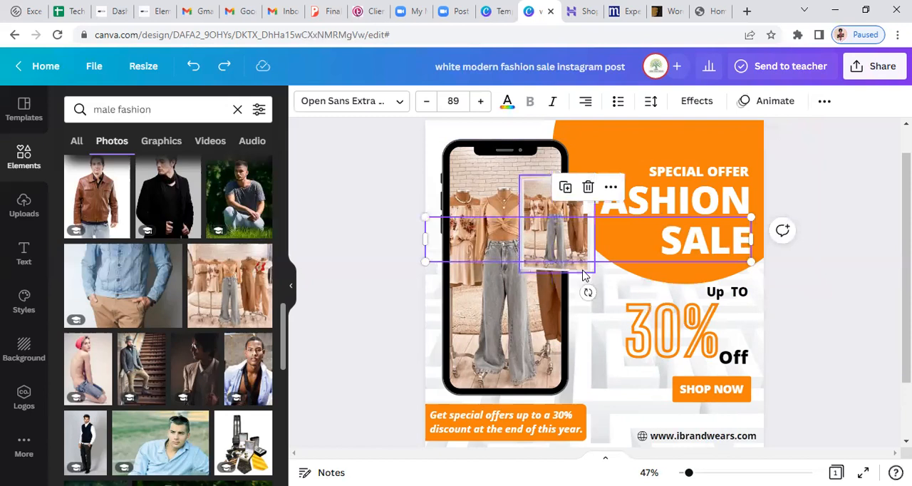
{"action": "left_click", "coordinate": [584, 275]}
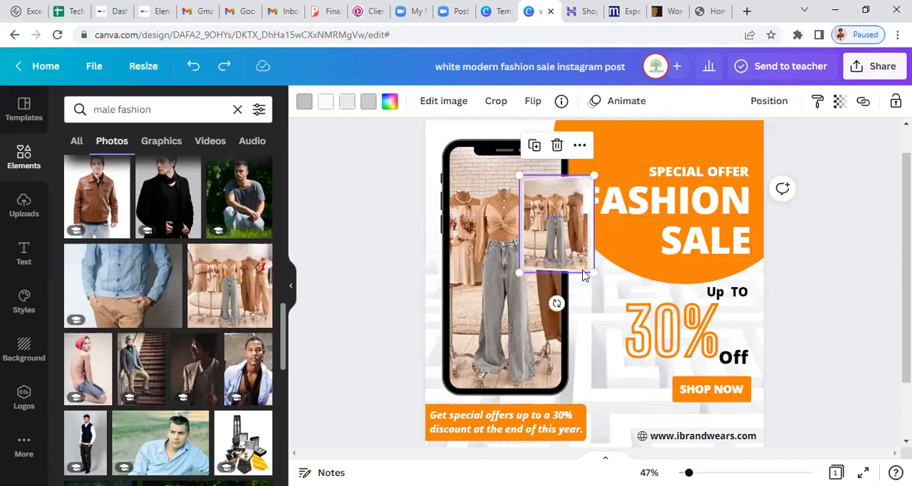
{"action": "key", "text": "Delete"}
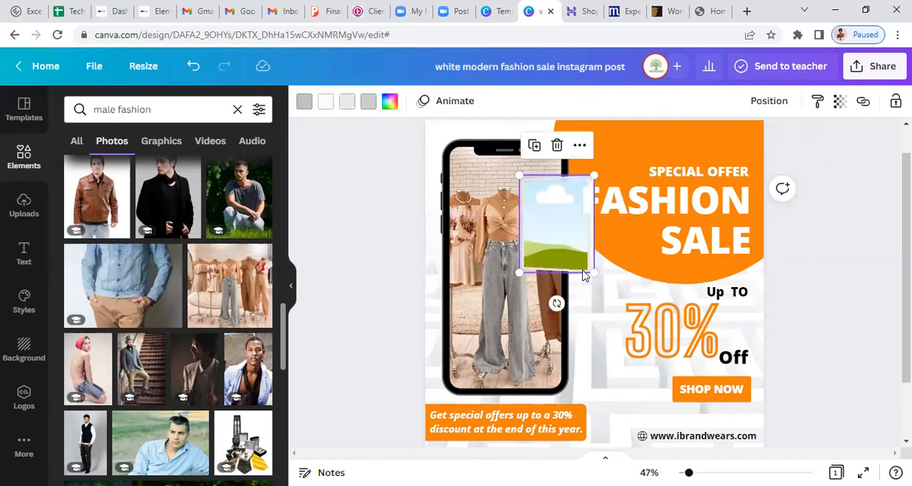
{"action": "key", "text": "Delete"}
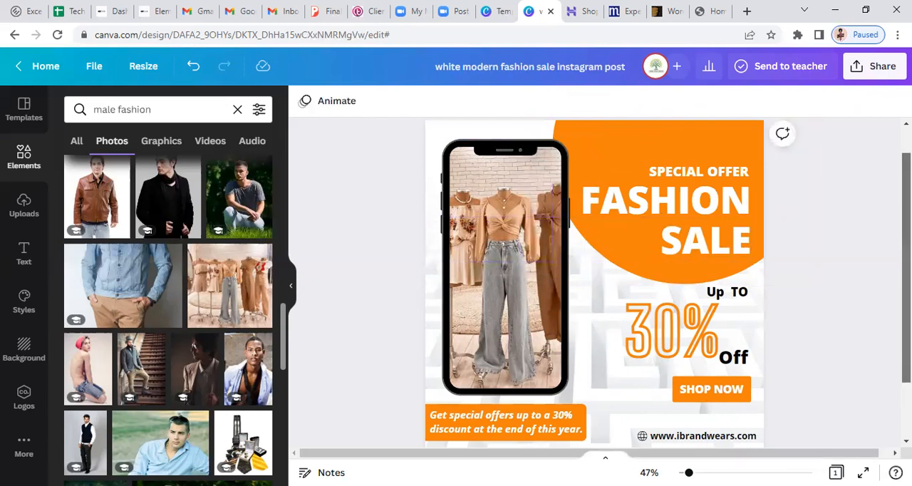
Look over the whole post, from the smartphone frame and headline down to the special offers caption and web address
{"action": "scroll", "coordinate": [594, 282], "scroll_direction": "up", "scroll_amount": 1}
{"action": "scroll", "coordinate": [594, 282], "scroll_direction": "down", "scroll_amount": 1}
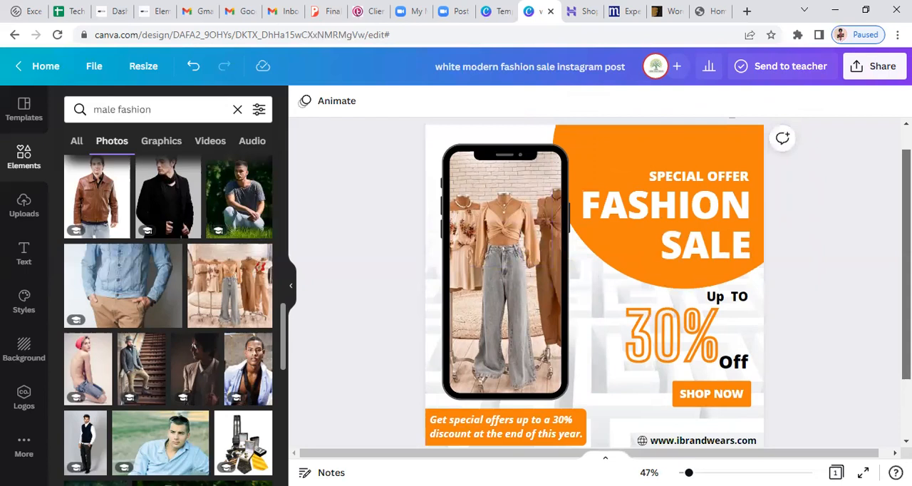
{"action": "scroll", "coordinate": [594, 282], "scroll_direction": "down", "scroll_amount": 3}
{"action": "scroll", "coordinate": [594, 282], "scroll_direction": "up", "scroll_amount": 1}
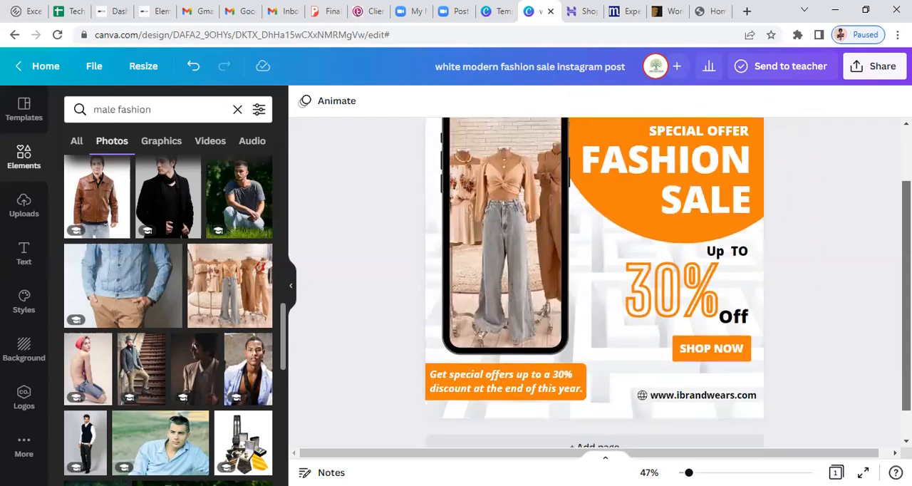
{"action": "scroll", "coordinate": [594, 282], "scroll_direction": "up", "scroll_amount": 1}
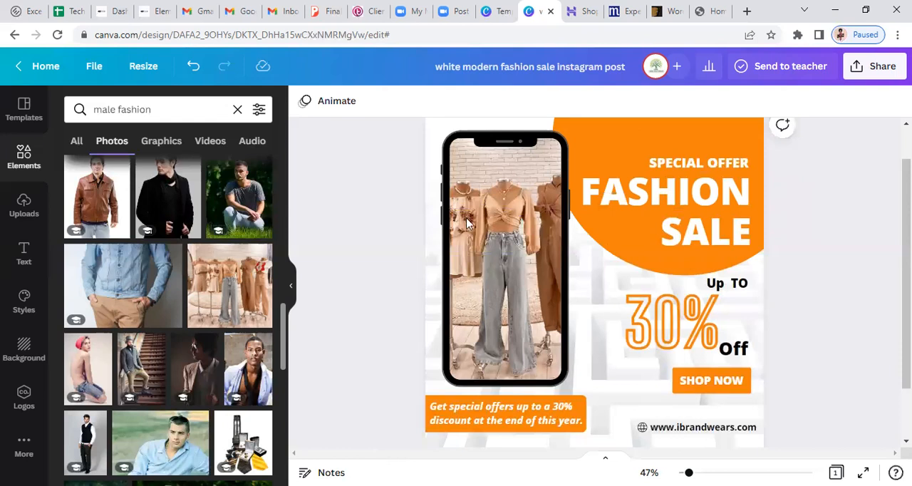
{"action": "scroll", "coordinate": [445, 164], "scroll_direction": "up", "scroll_amount": 1}
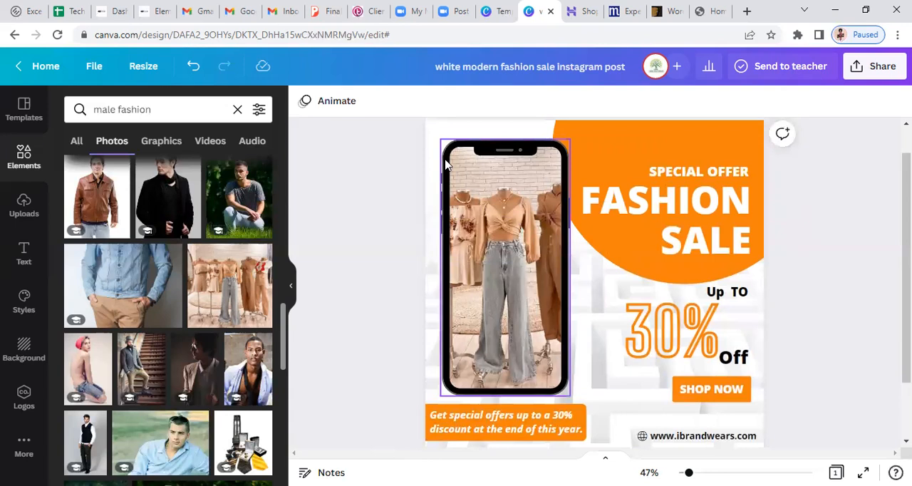
{"action": "left_click", "coordinate": [445, 164]}
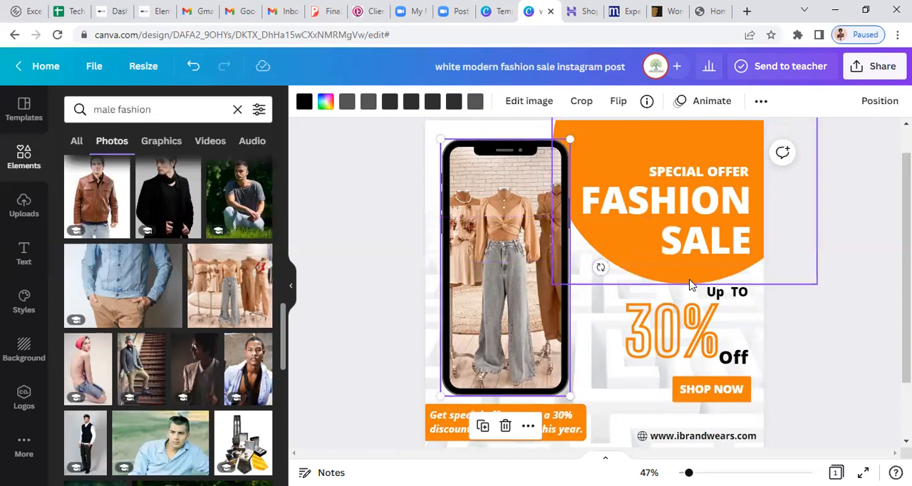
{"action": "scroll", "coordinate": [504, 445], "scroll_direction": "up", "scroll_amount": 1}
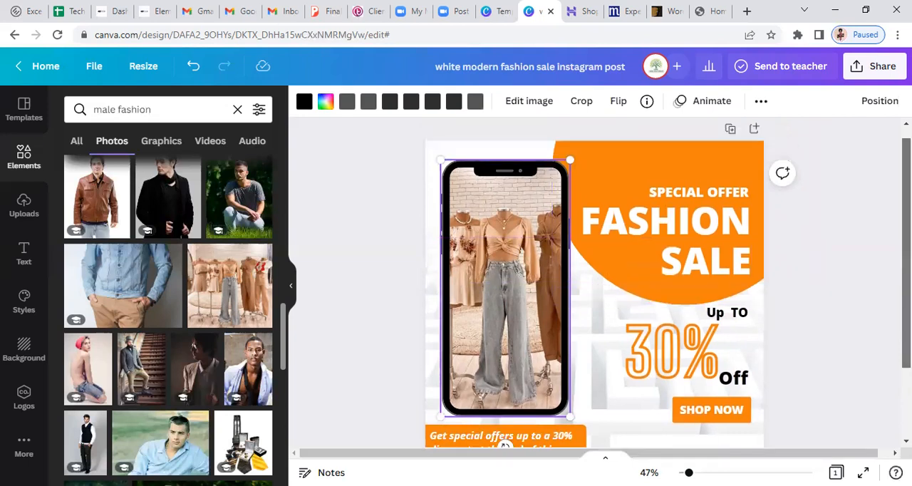
{"action": "key", "text": "Escape"}
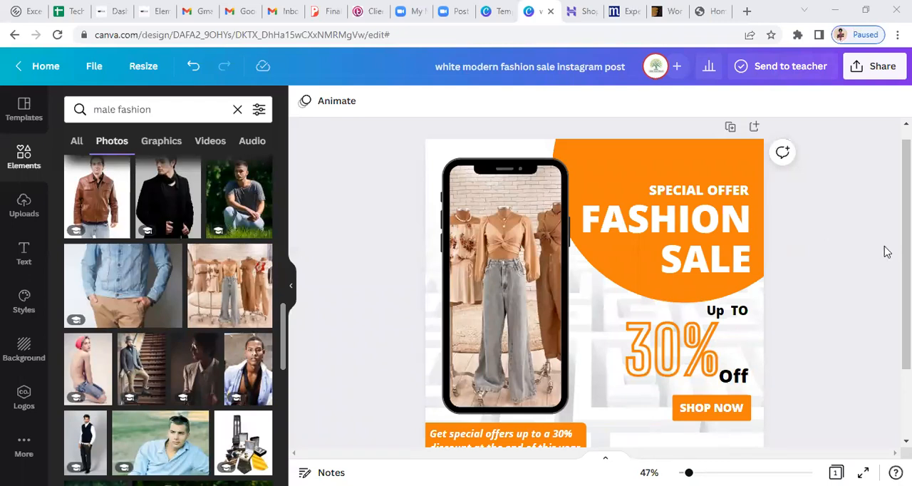
Examine the design's download options, including the available file types and the transparent background setting
{"action": "left_click", "coordinate": [875, 77]}
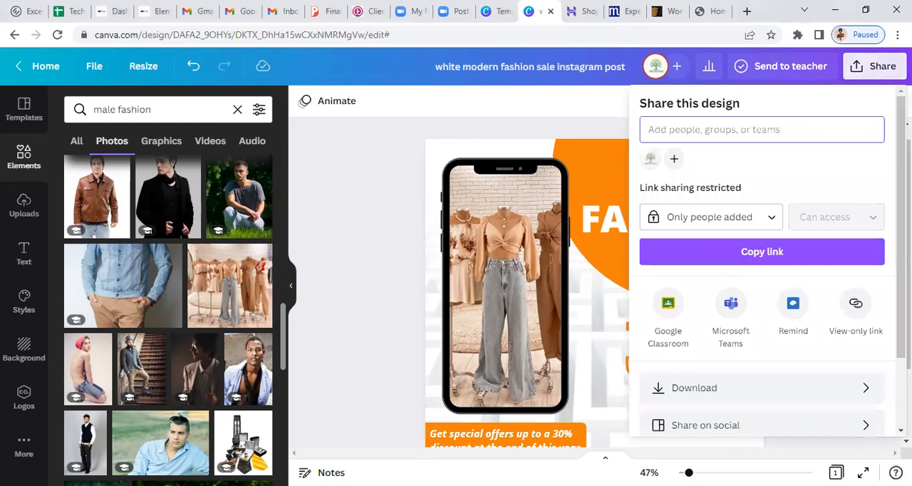
{"action": "scroll", "coordinate": [763, 285], "scroll_direction": "down", "scroll_amount": 1}
{"action": "scroll", "coordinate": [694, 309], "scroll_direction": "down", "scroll_amount": 2}
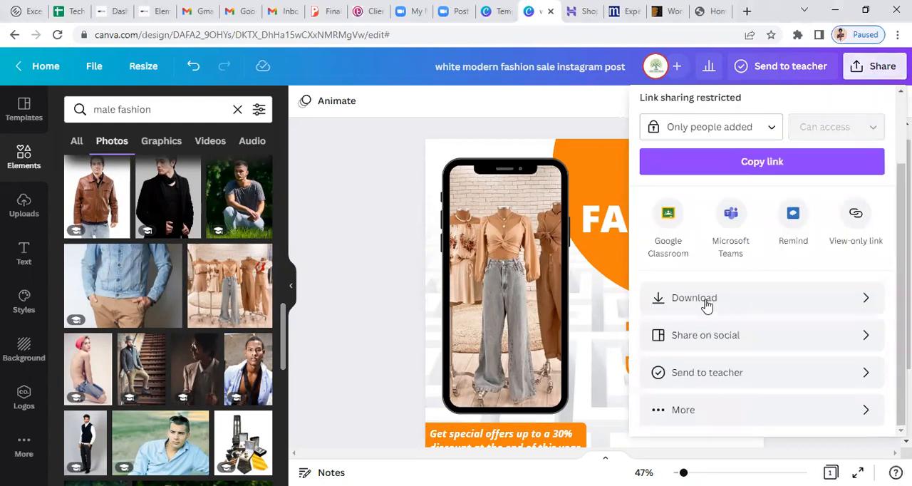
{"action": "left_click", "coordinate": [721, 303]}
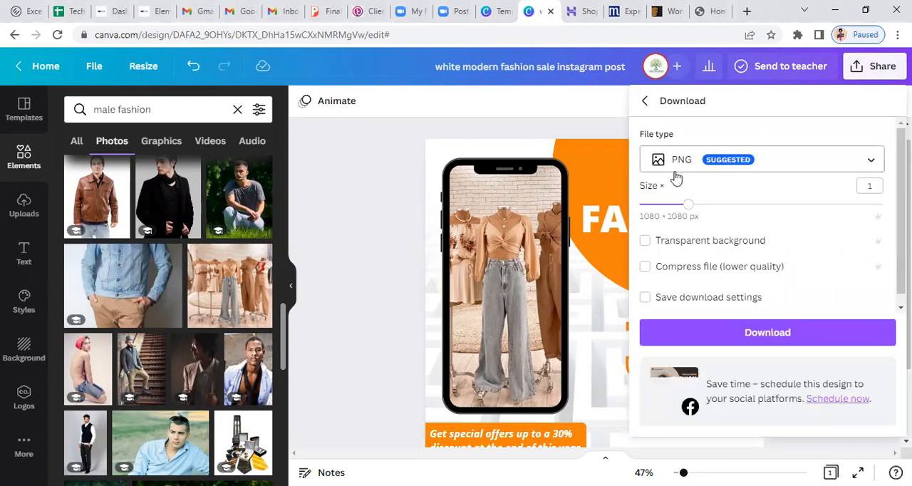
{"action": "left_click", "coordinate": [714, 173]}
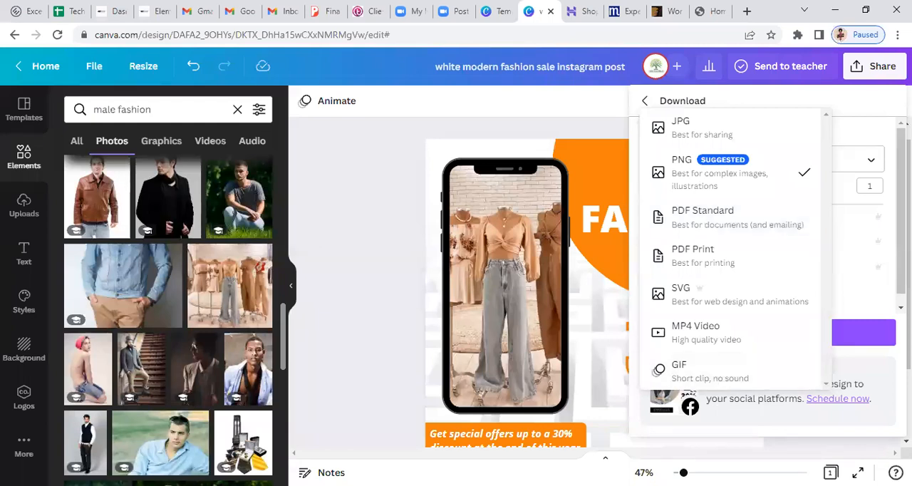
{"action": "left_click", "coordinate": [859, 225]}
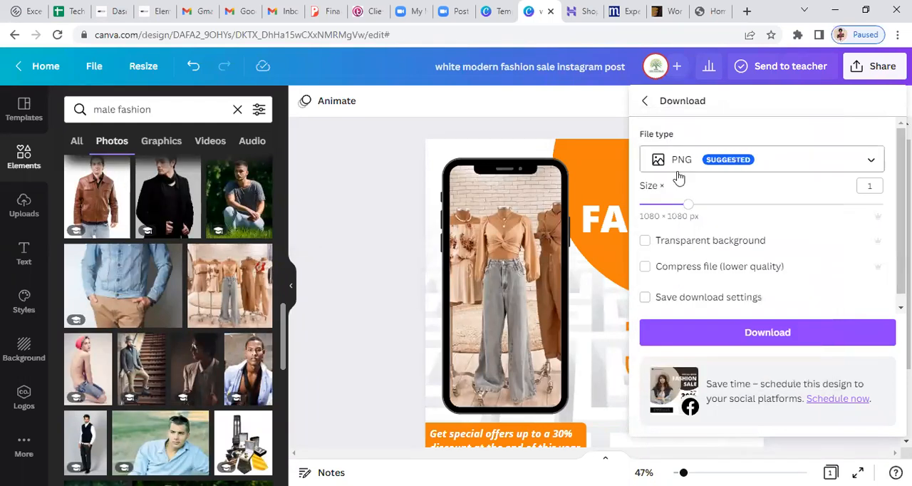
{"action": "left_click", "coordinate": [645, 242]}
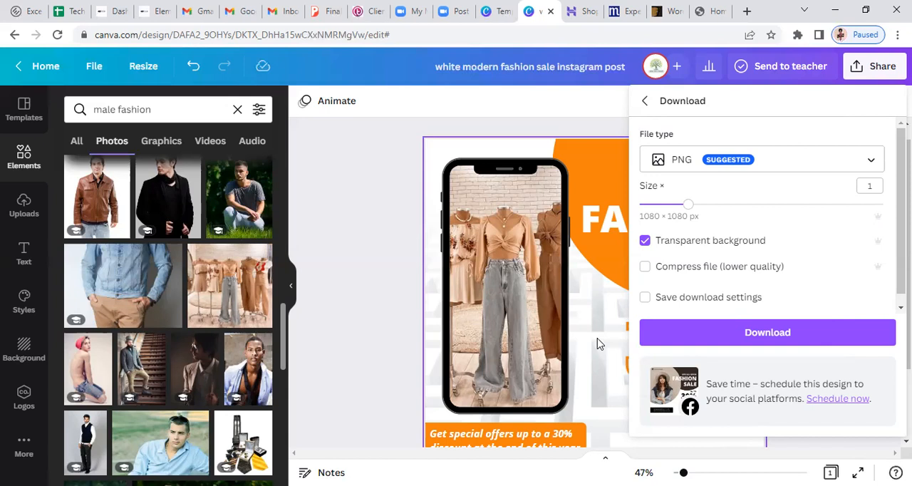
{"action": "left_click", "coordinate": [644, 242]}
{"action": "left_click", "coordinate": [741, 338]}
{"action": "left_click", "coordinate": [763, 332]}
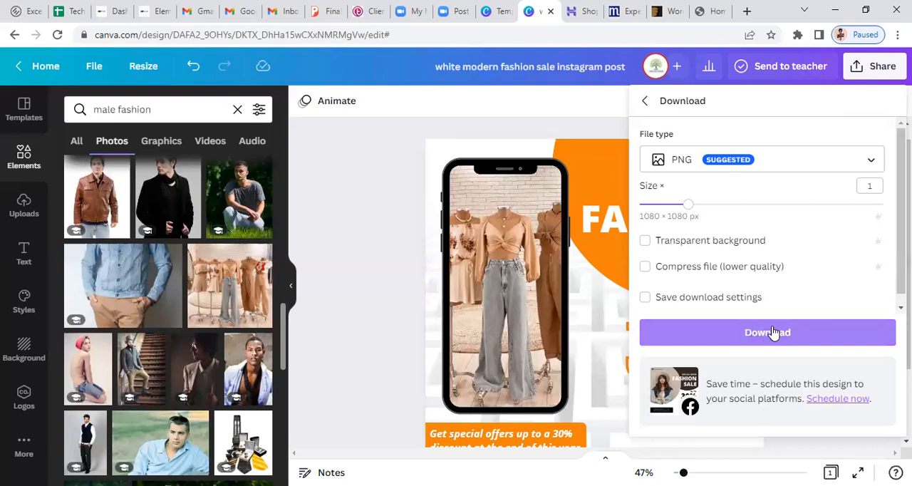
Rename the design as "Fashion wear"
{"action": "left_click", "coordinate": [524, 71]}
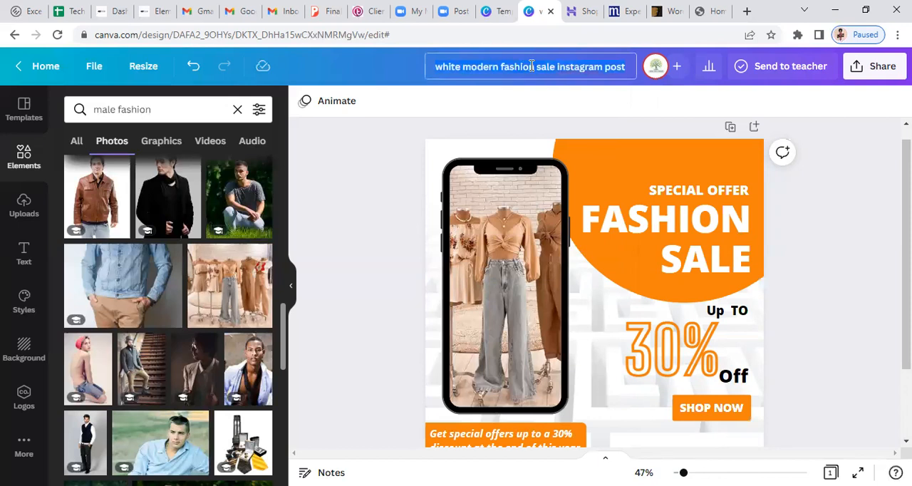
{"action": "key", "text": "ctrl+a"}
{"action": "type", "text": "Fashion"}
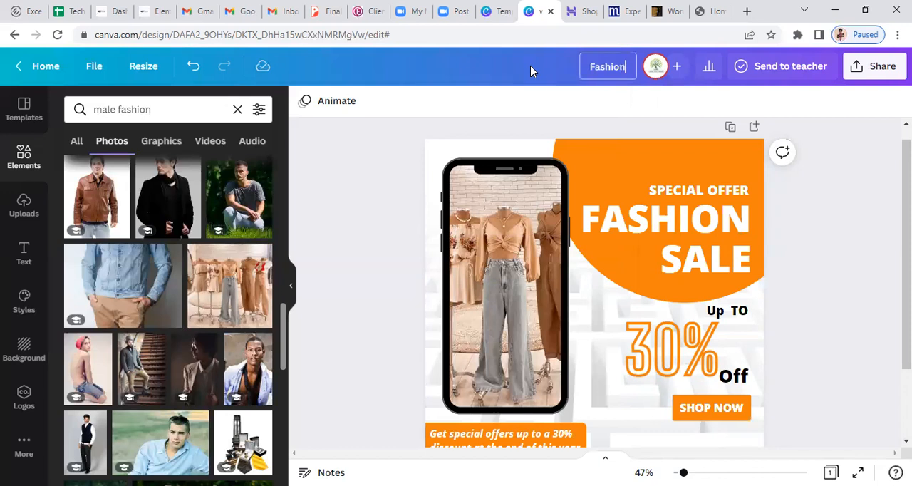
{"action": "type", "text": " wear"}
{"action": "key", "text": "Return"}
Download the design as a PNG at 1080 × 1080 px without a transparent background
{"action": "left_click", "coordinate": [874, 67]}
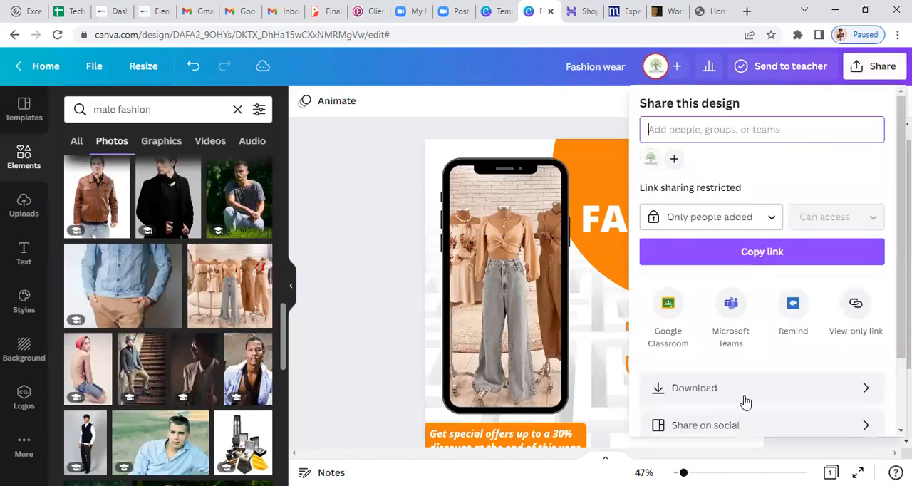
{"action": "left_click", "coordinate": [745, 398]}
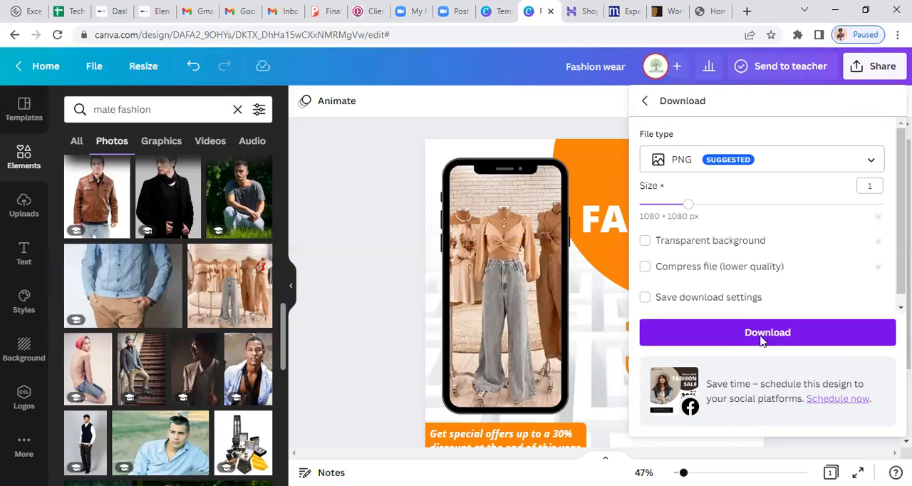
{"action": "left_click", "coordinate": [760, 341]}
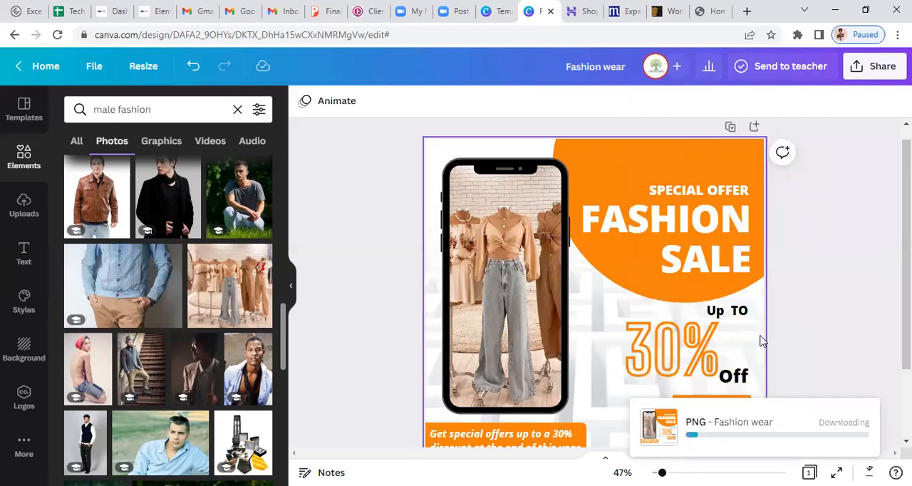
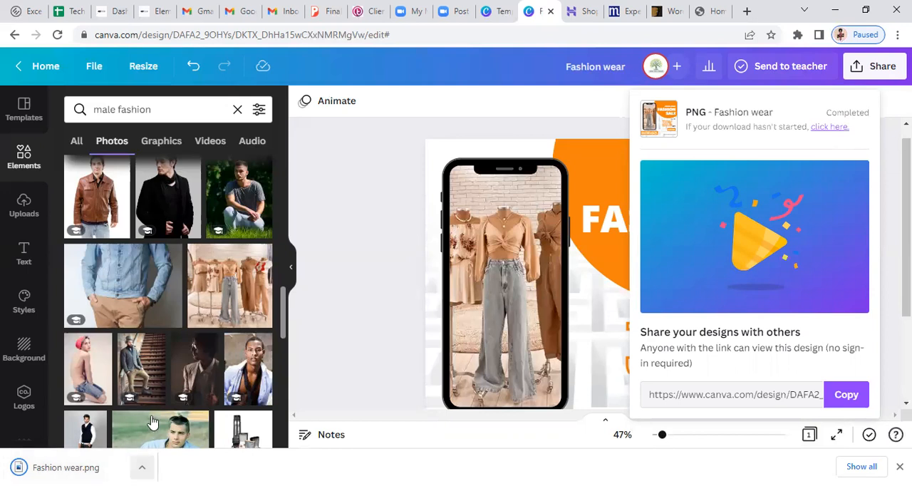
Dismiss the finished download notice and the sharing options to get back to the Fashion wear design
{"action": "mouse_move", "coordinate": [143, 423]}
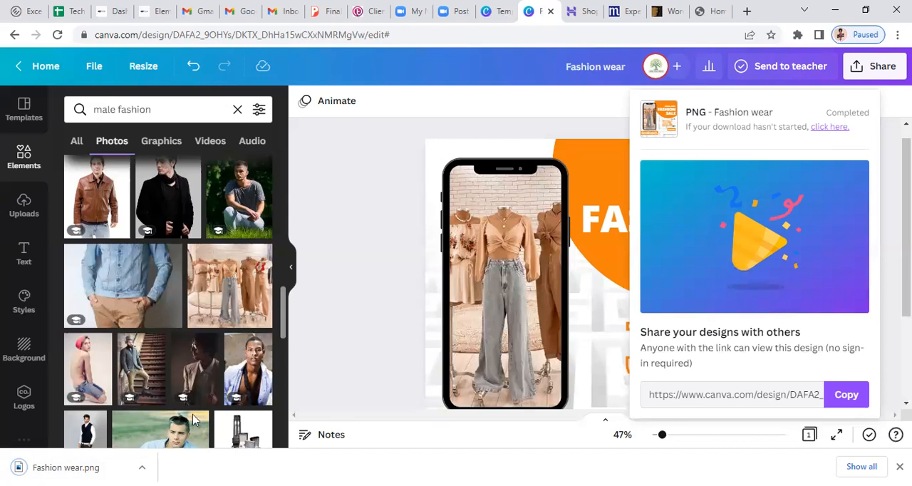
{"action": "left_click", "coordinate": [899, 466]}
{"action": "left_click", "coordinate": [569, 354]}
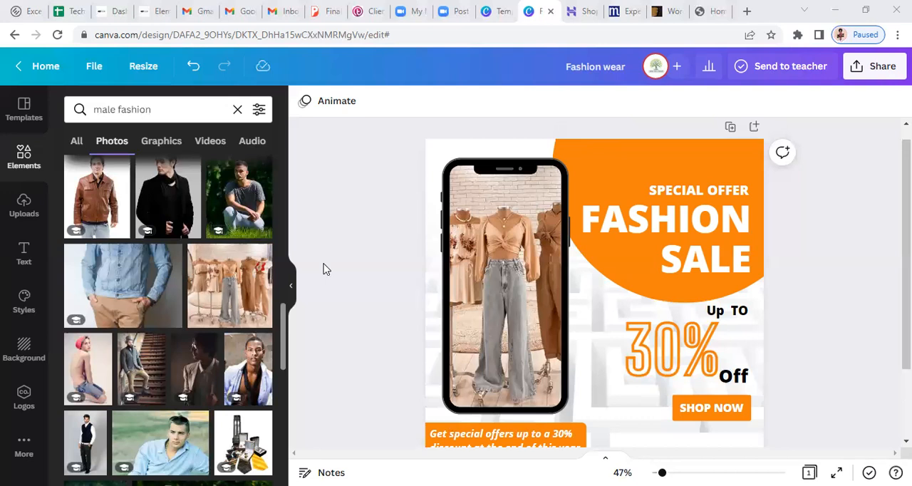
{"action": "left_click", "coordinate": [535, 54]}
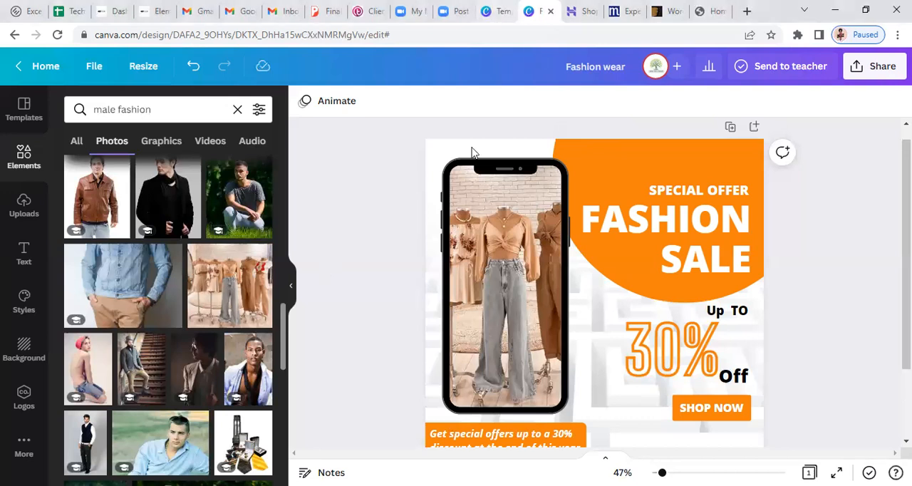
{"action": "left_click", "coordinate": [496, 12]}
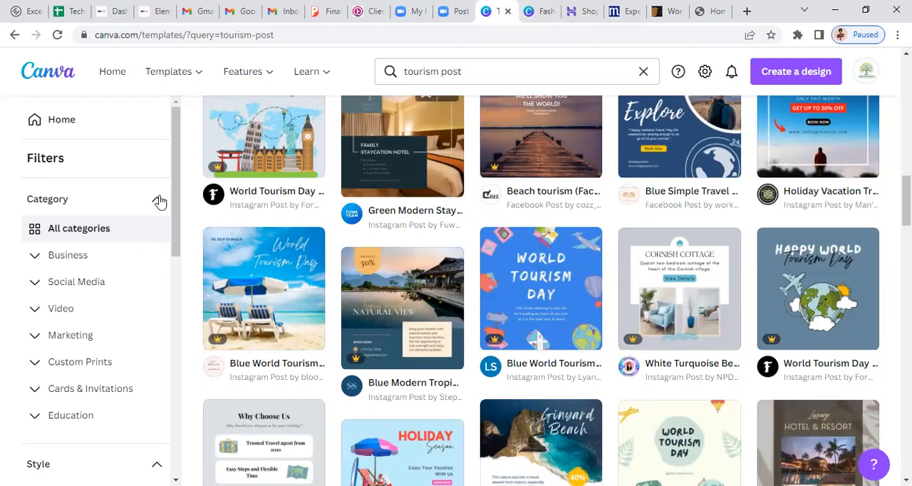
{"action": "left_click", "coordinate": [104, 212]}
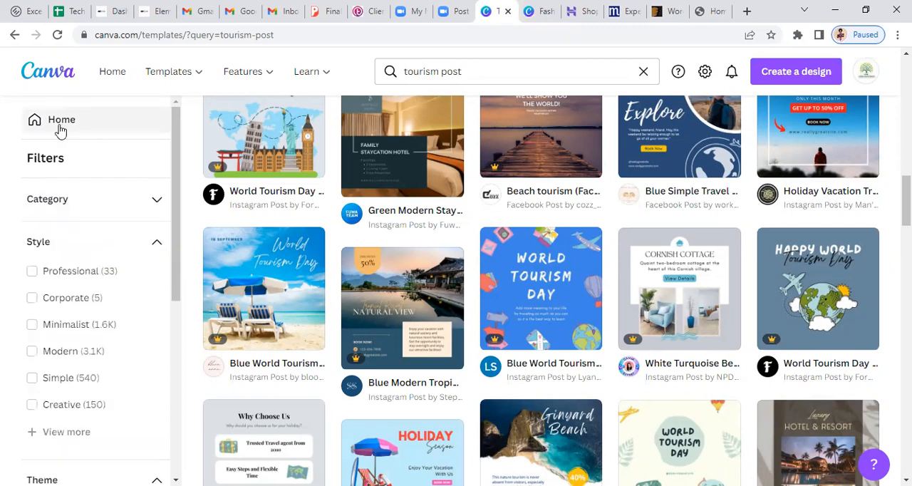
Delete the clothing photo and its smartphone frame from the post
{"action": "left_click", "coordinate": [522, 286]}
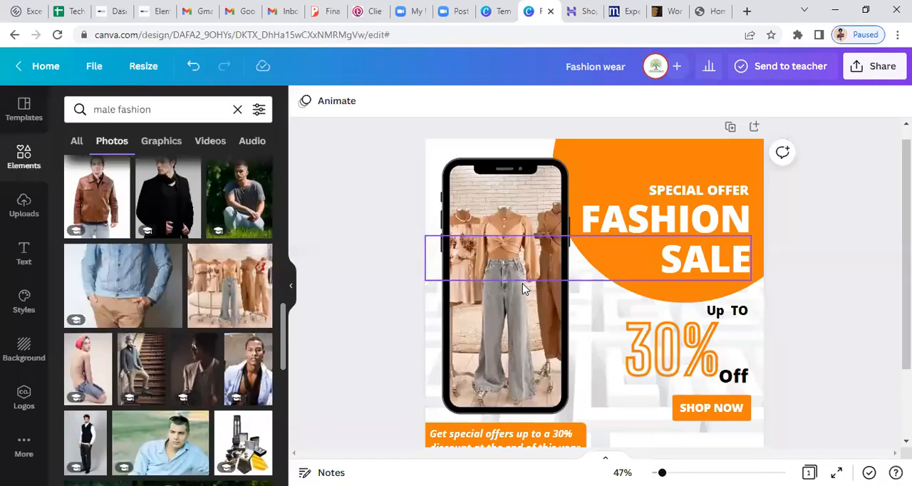
{"action": "left_click", "coordinate": [455, 367]}
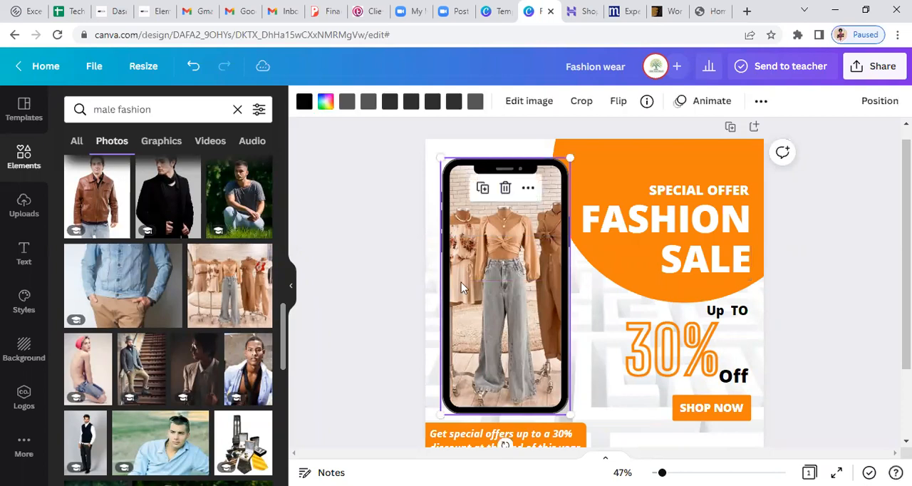
{"action": "key", "text": "Delete"}
{"action": "left_click", "coordinate": [458, 254]}
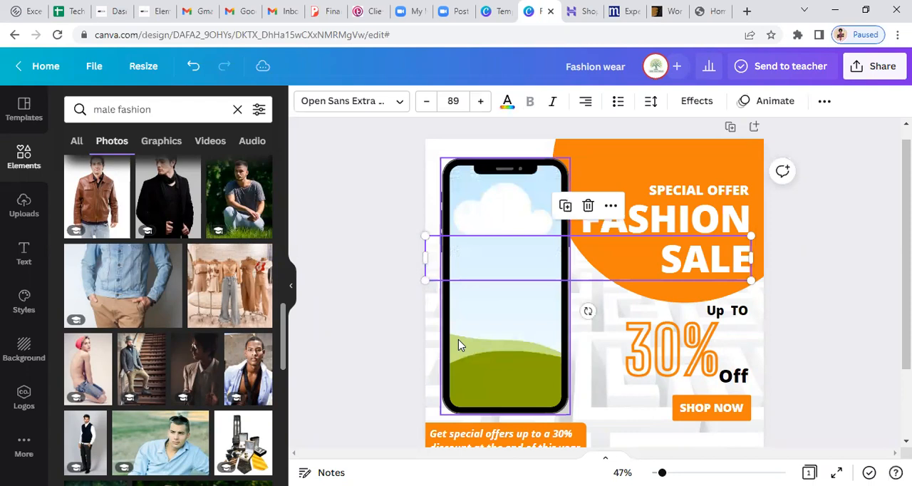
{"action": "left_click", "coordinate": [458, 339]}
{"action": "key", "text": "Delete"}
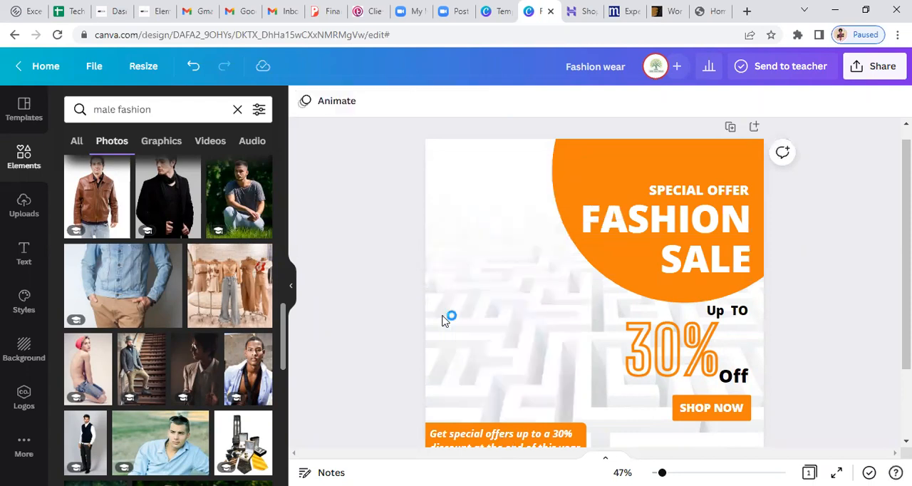
Add the photo of the man crouching on grass, place it on the post's left half and bring it to the front
{"action": "left_click", "coordinate": [226, 211]}
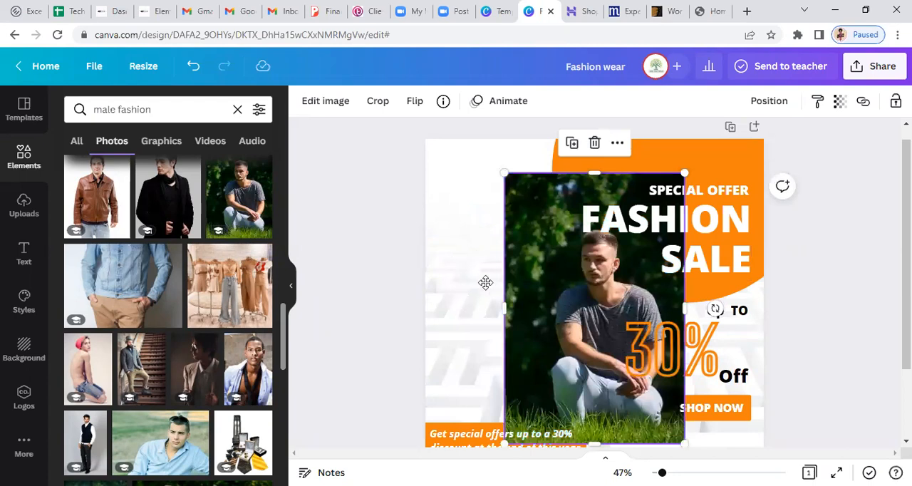
{"action": "left_click_drag", "start_coordinate": [553, 315], "coordinate": [485, 286]}
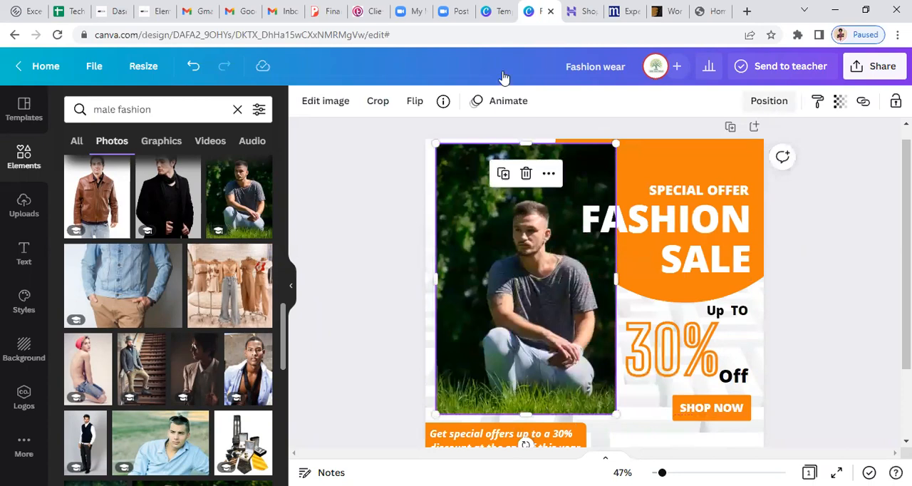
{"action": "left_click", "coordinate": [767, 107]}
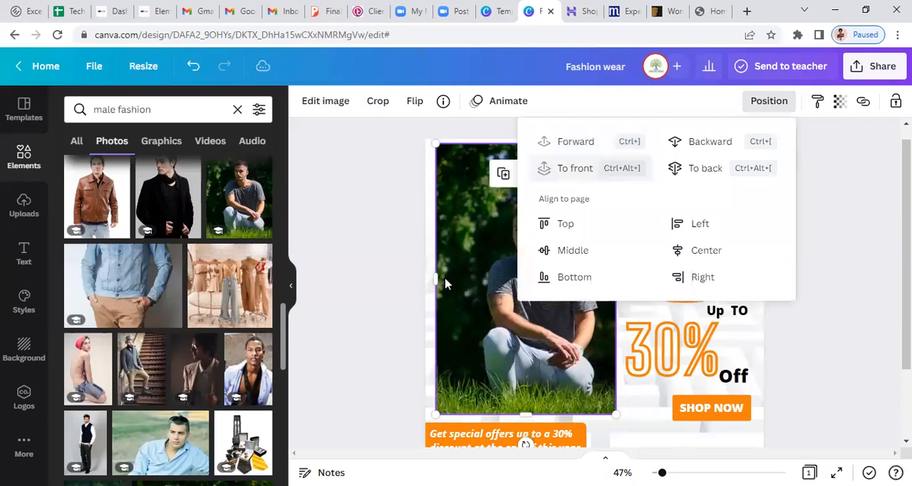
{"action": "left_click", "coordinate": [462, 297]}
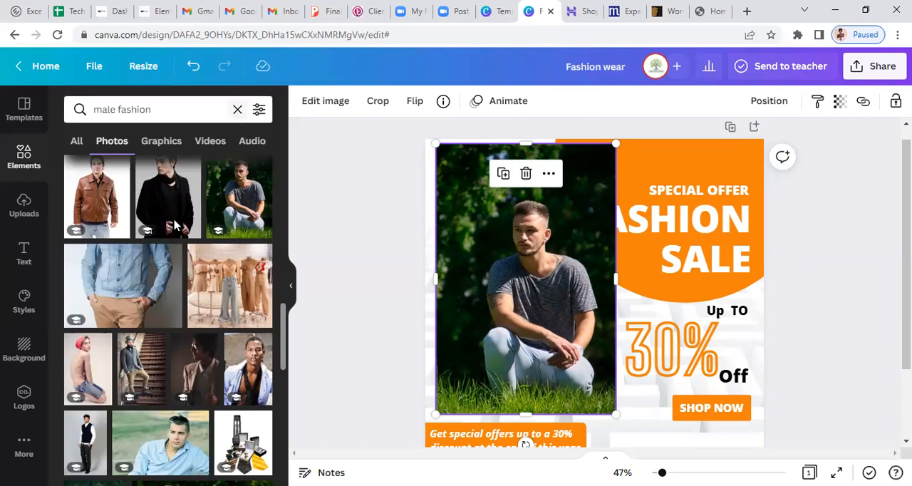
Clear the element search and look over the uploaded images and the option for uploading media
{"action": "left_click", "coordinate": [237, 109]}
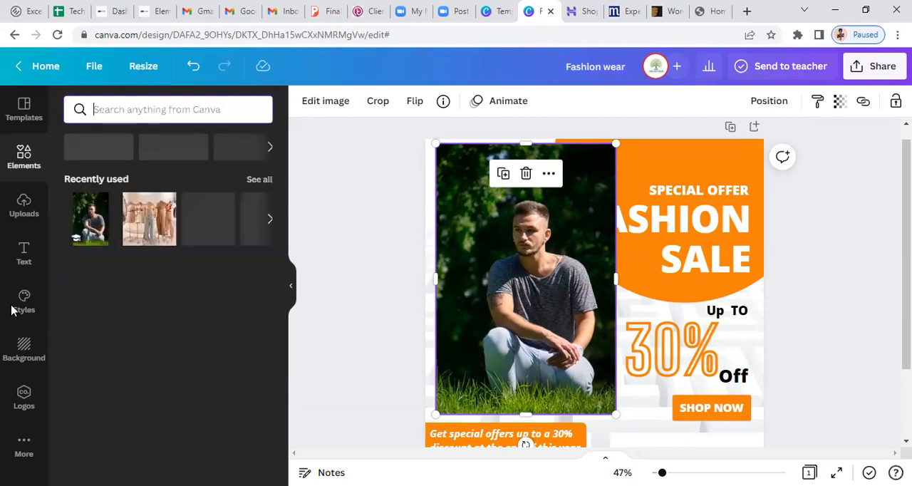
{"action": "left_click", "coordinate": [25, 215]}
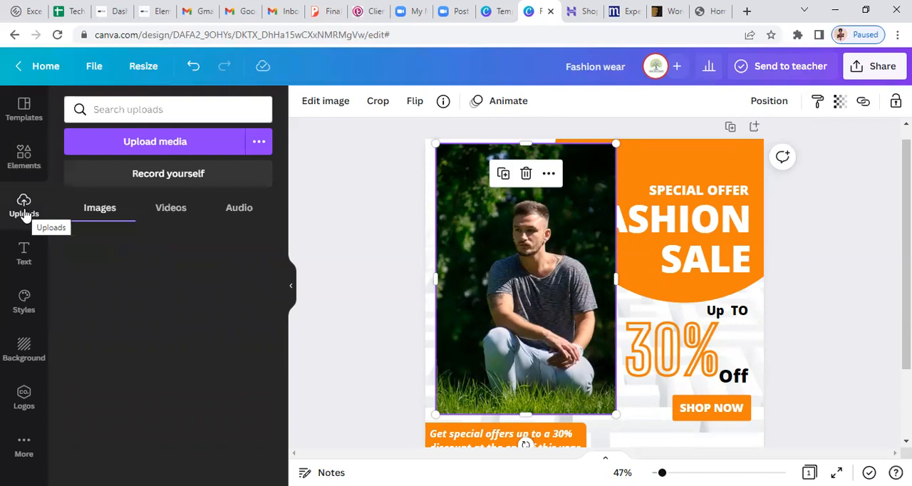
{"action": "left_click", "coordinate": [155, 147]}
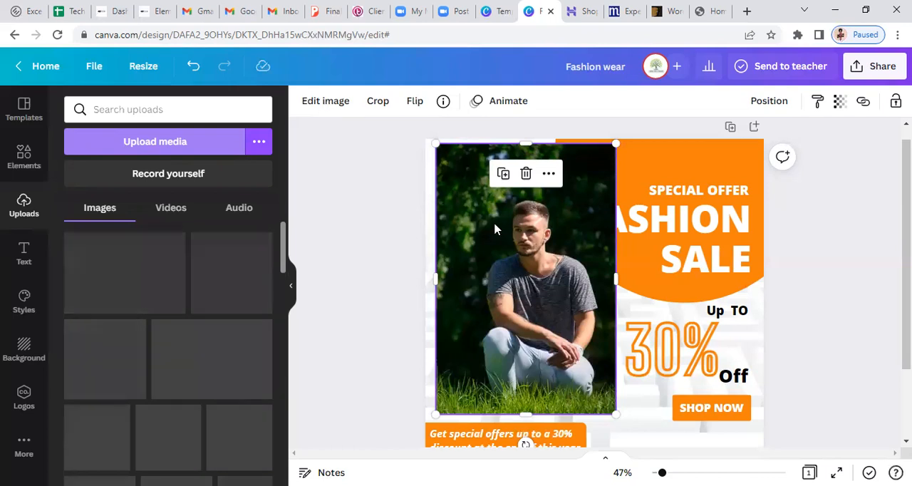
{"action": "key", "text": "Delete"}
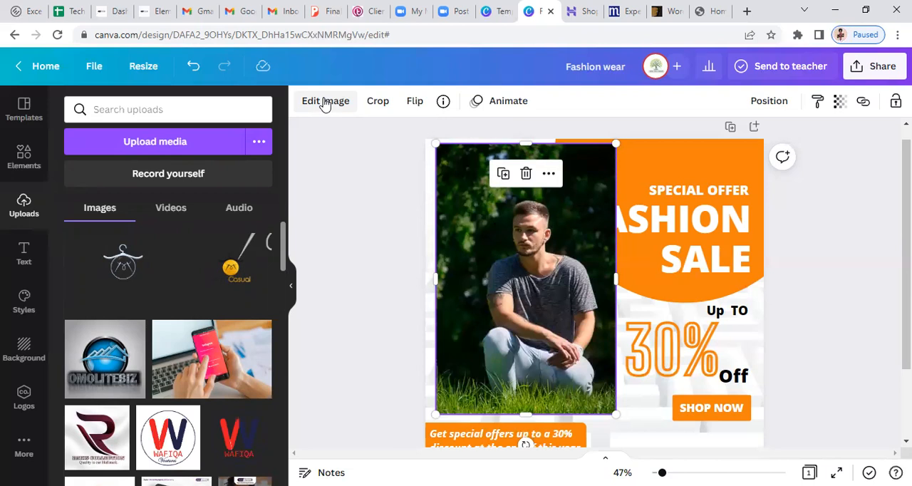
Remove the background from the photo of the crouching man with the Background Remover
{"action": "left_click", "coordinate": [324, 102]}
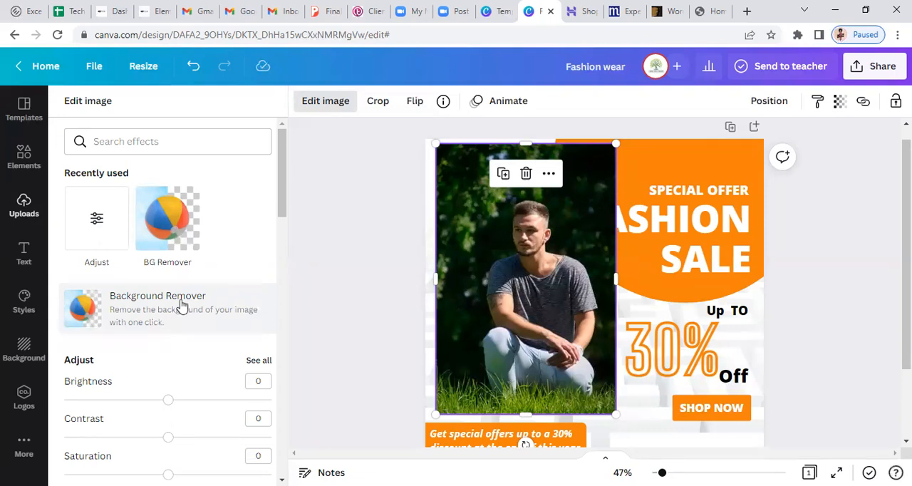
{"action": "left_click", "coordinate": [254, 309]}
{"action": "left_click", "coordinate": [155, 308]}
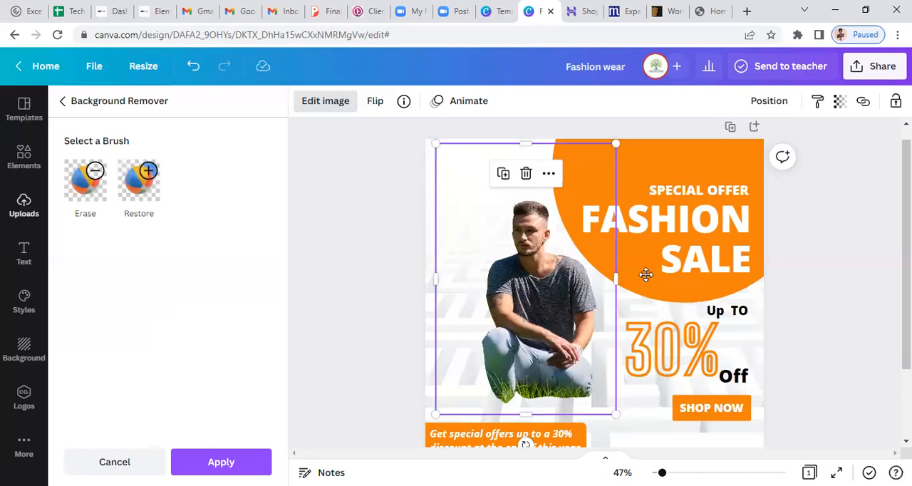
Enlarge the cut-out man and move him towards the post's left edge, with his feet at the special offers caption
{"action": "left_click_drag", "start_coordinate": [643, 197], "coordinate": [563, 313]}
{"action": "left_click_drag", "start_coordinate": [493, 278], "coordinate": [505, 287]}
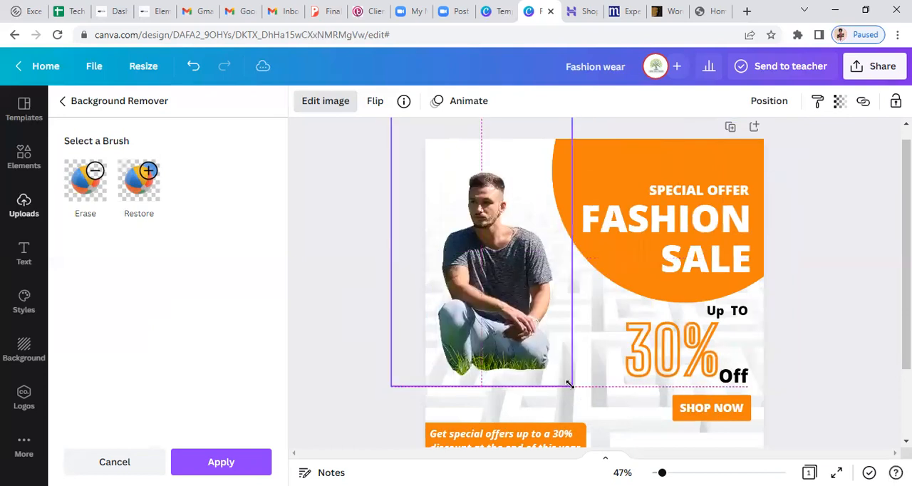
{"action": "left_click_drag", "start_coordinate": [569, 383], "coordinate": [569, 384]}
{"action": "left_click_drag", "start_coordinate": [633, 445], "coordinate": [610, 443]}
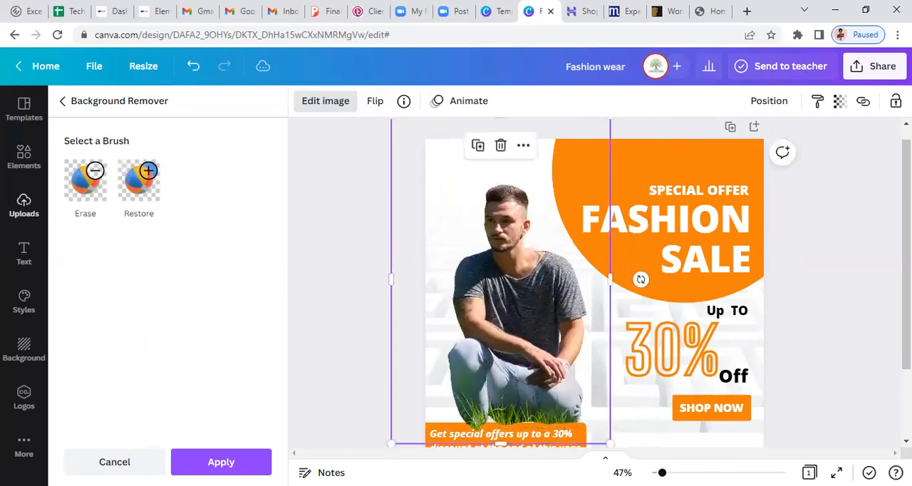
{"action": "scroll", "coordinate": [513, 384], "scroll_direction": "down", "scroll_amount": 1}
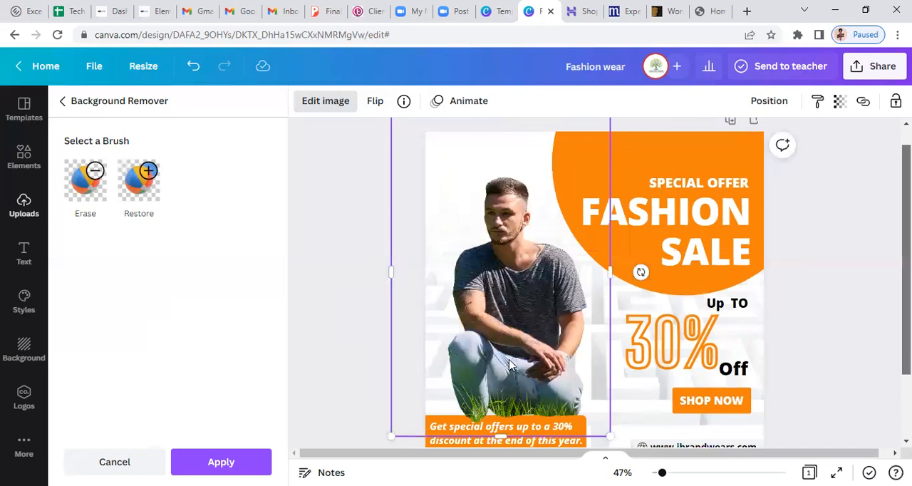
{"action": "left_click", "coordinate": [515, 318]}
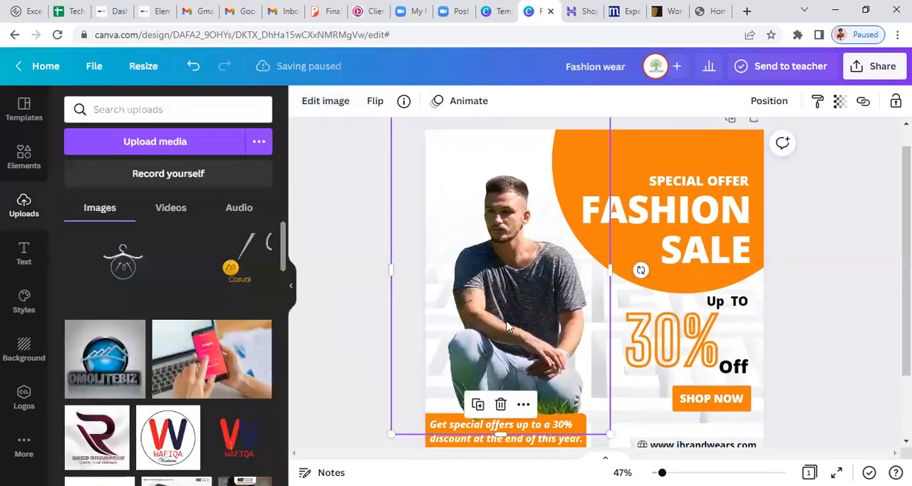
{"action": "left_click_drag", "start_coordinate": [505, 317], "coordinate": [498, 315]}
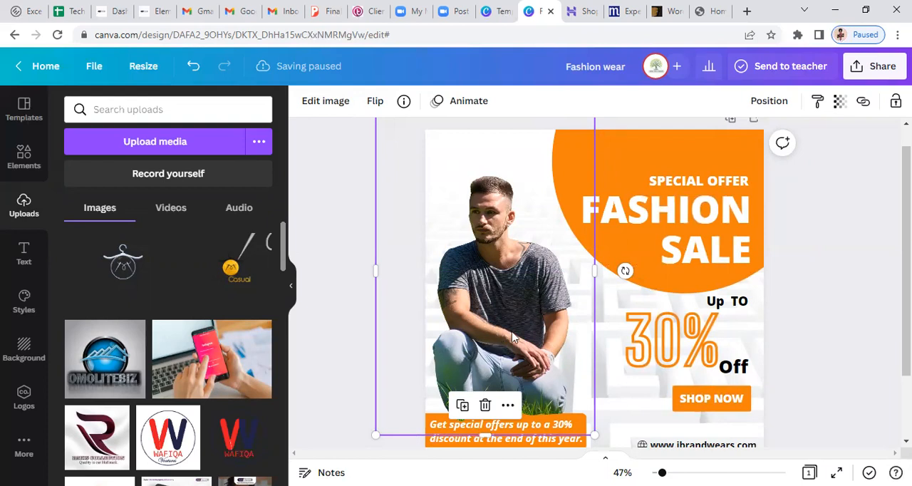
Send the cut-out man backward in the layer order, behind the special offers caption text
{"action": "left_click", "coordinate": [768, 101]}
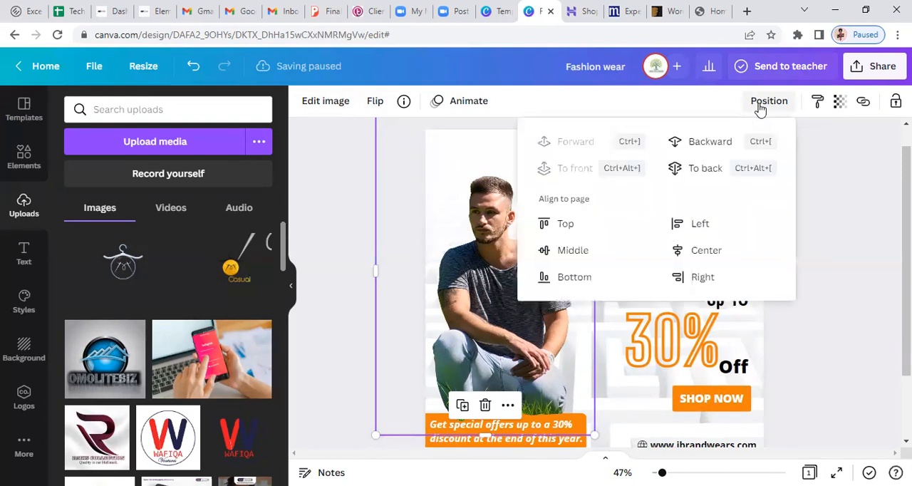
{"action": "left_click", "coordinate": [704, 142]}
{"action": "left_click", "coordinate": [705, 146]}
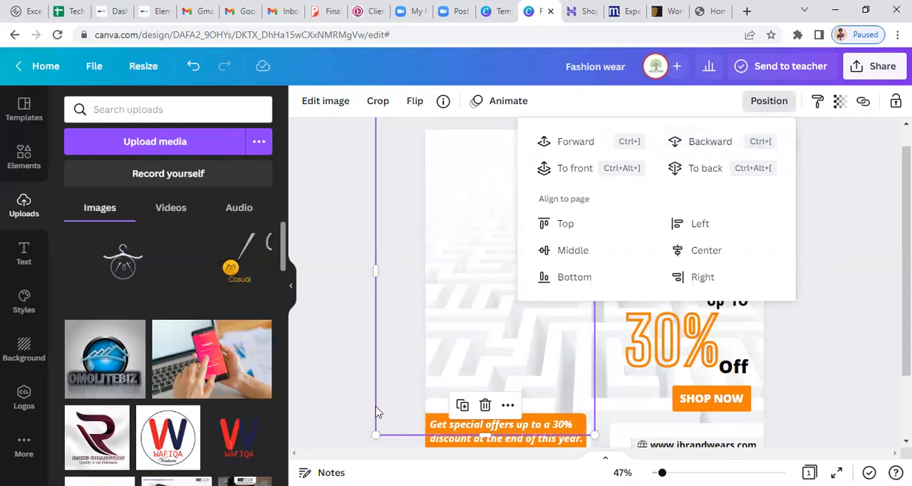
{"action": "left_click", "coordinate": [343, 369]}
{"action": "left_click", "coordinate": [341, 369]}
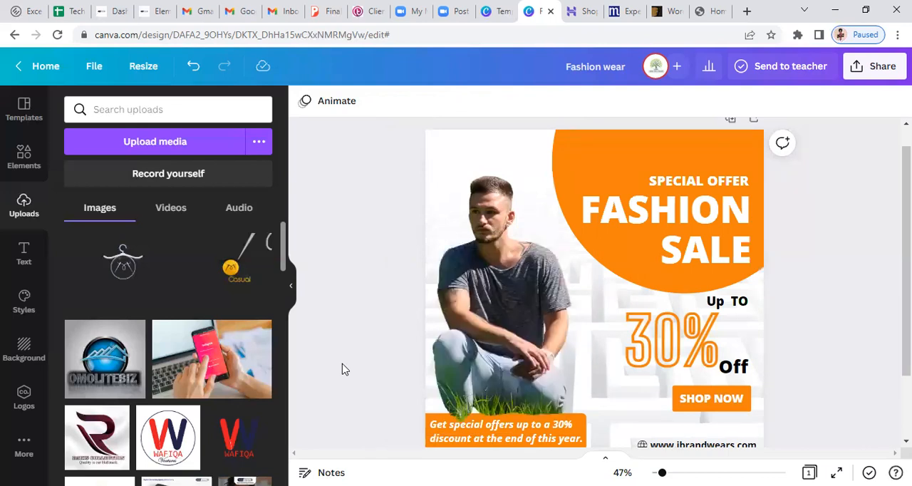
Bring the orange banner of the special offers caption forward to the top of the layer order, over the grass
{"action": "left_click", "coordinate": [578, 444]}
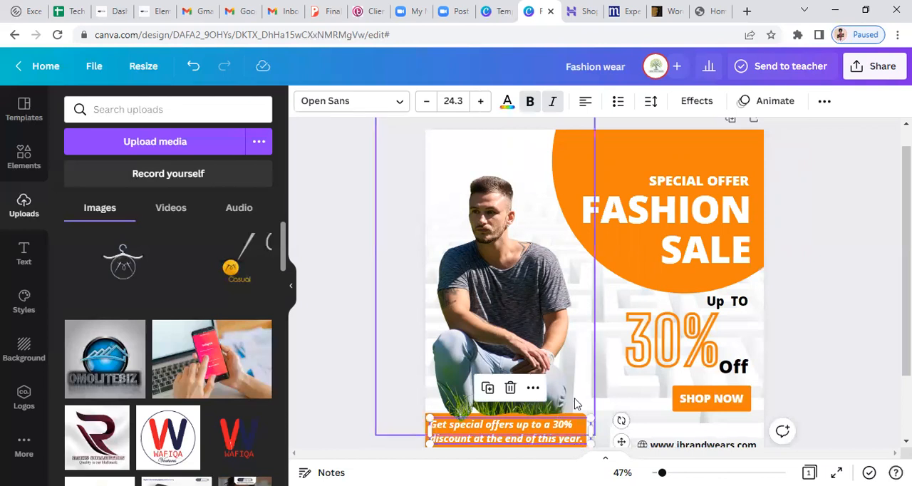
{"action": "double_click", "coordinate": [560, 442]}
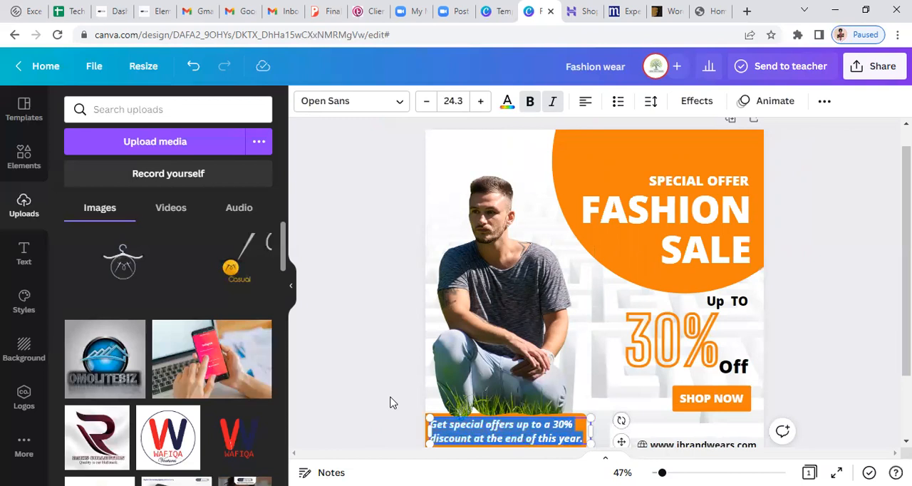
{"action": "left_click", "coordinate": [426, 449]}
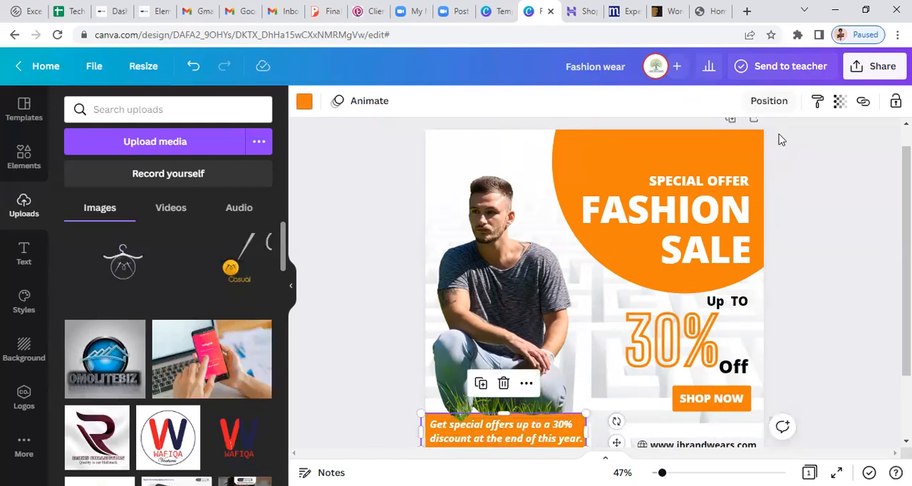
{"action": "left_click", "coordinate": [764, 106]}
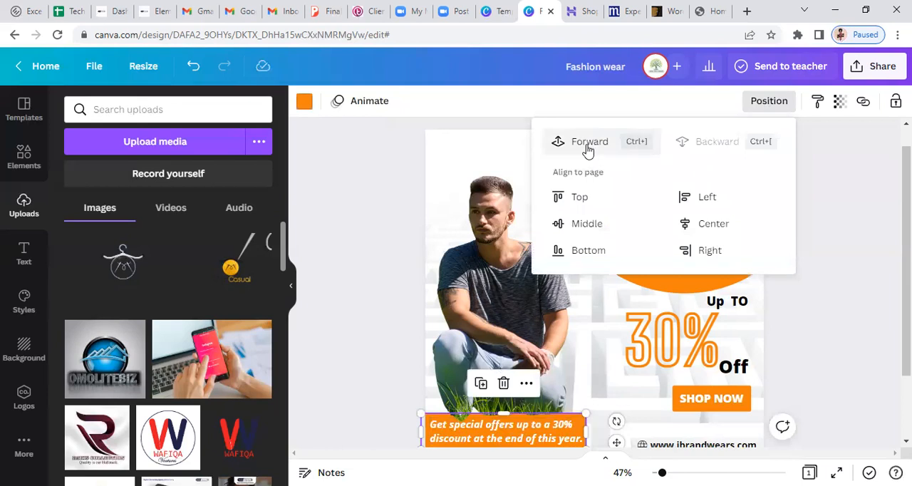
{"action": "left_click", "coordinate": [587, 146]}
{"action": "left_click", "coordinate": [587, 146]}
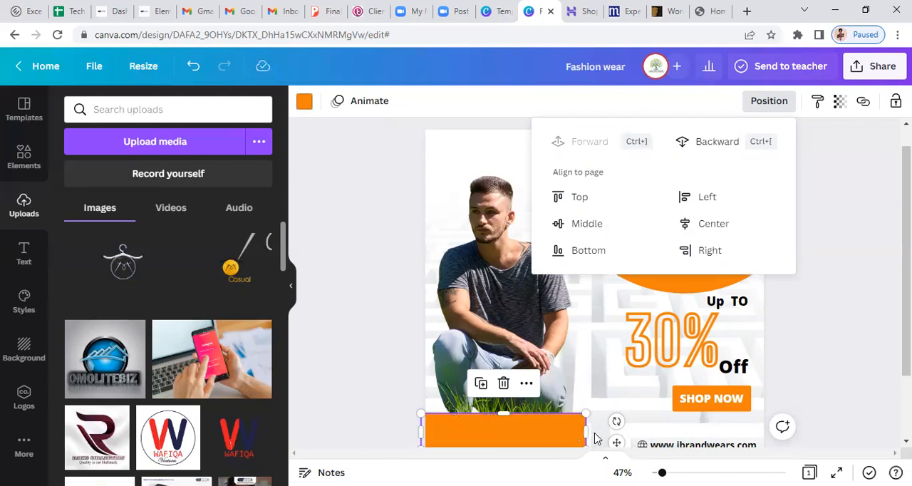
{"action": "left_click", "coordinate": [399, 405]}
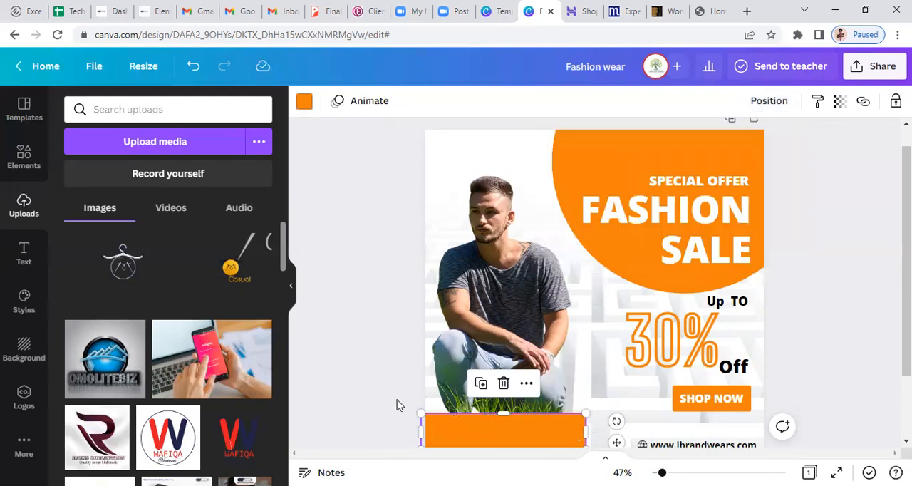
{"action": "left_click", "coordinate": [399, 404]}
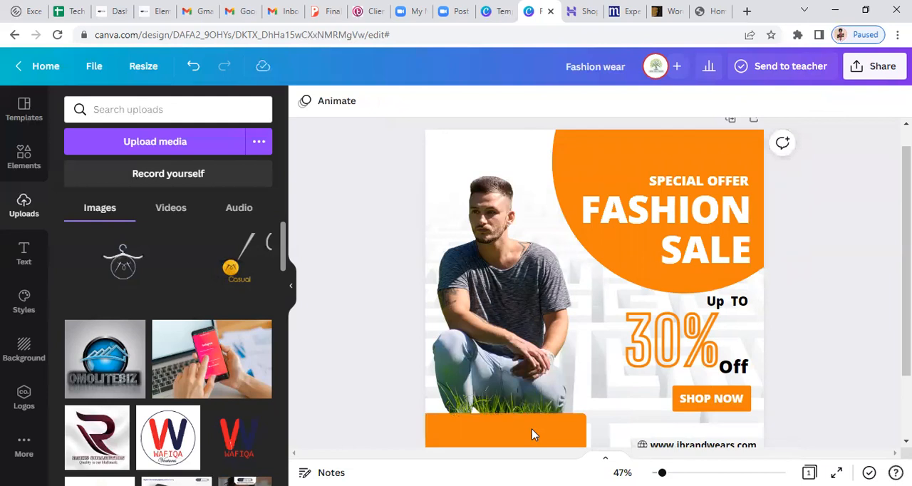
{"action": "scroll", "coordinate": [625, 335], "scroll_direction": "down", "scroll_amount": 1}
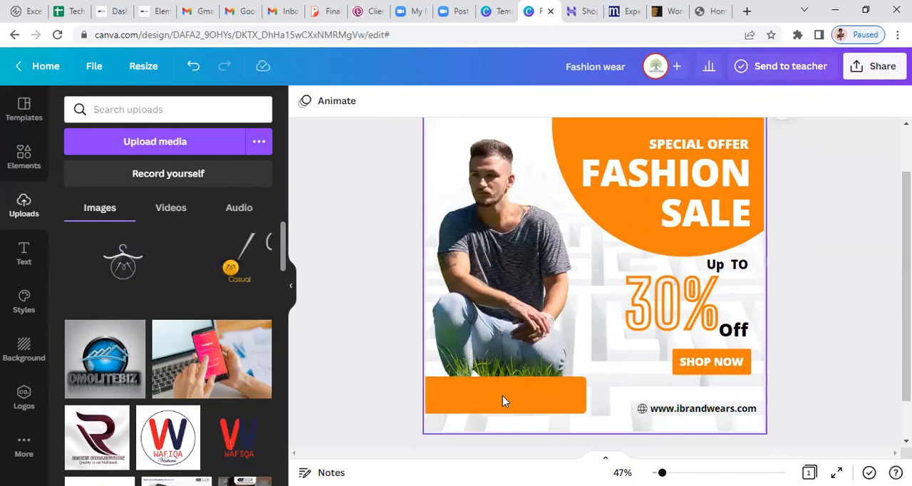
Move the orange banner up off the special offers caption text, and bring that text forward in the layer order
{"action": "left_click_drag", "start_coordinate": [500, 401], "coordinate": [517, 356]}
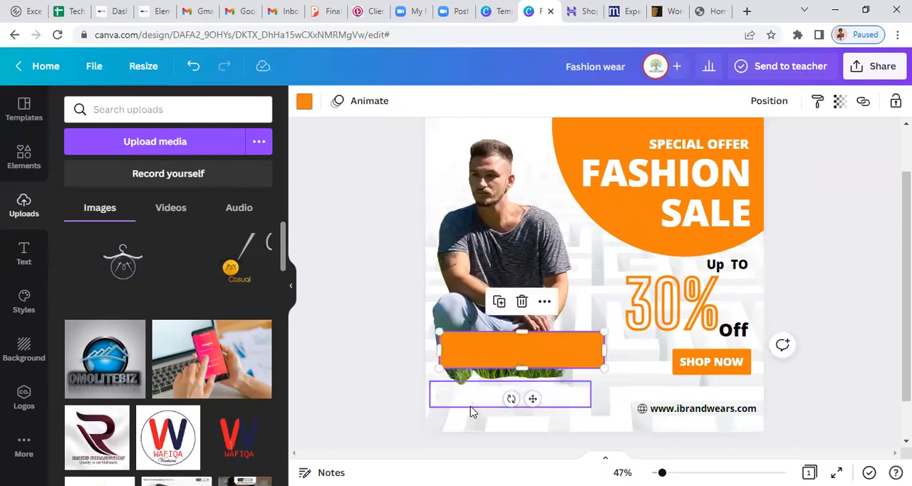
{"action": "left_click", "coordinate": [470, 408]}
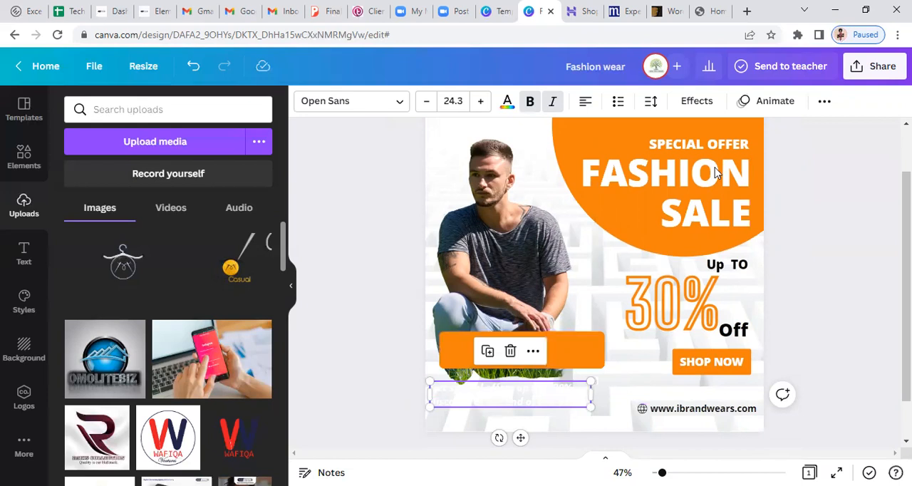
{"action": "key", "text": "ctrl+a"}
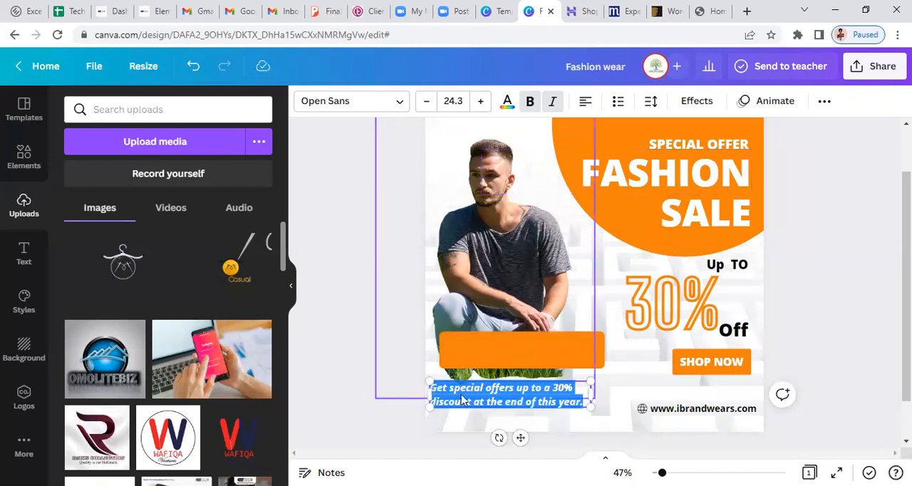
{"action": "left_click", "coordinate": [481, 410]}
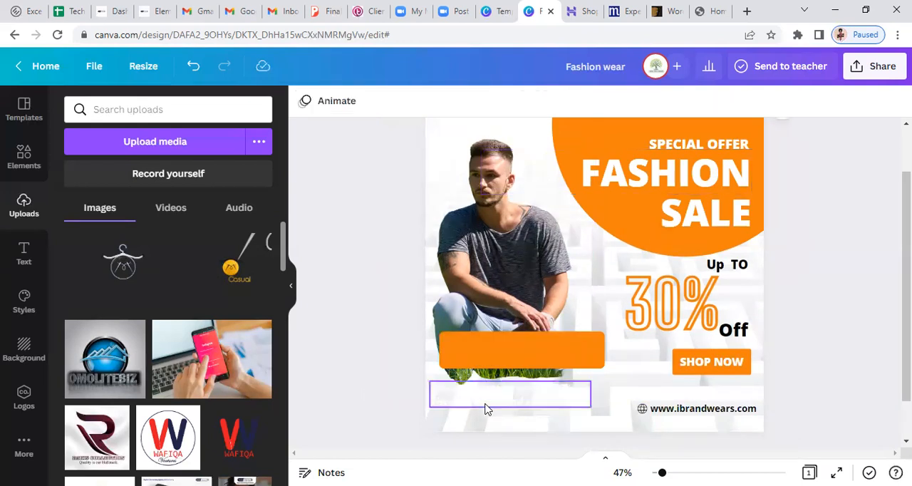
{"action": "left_click", "coordinate": [485, 405]}
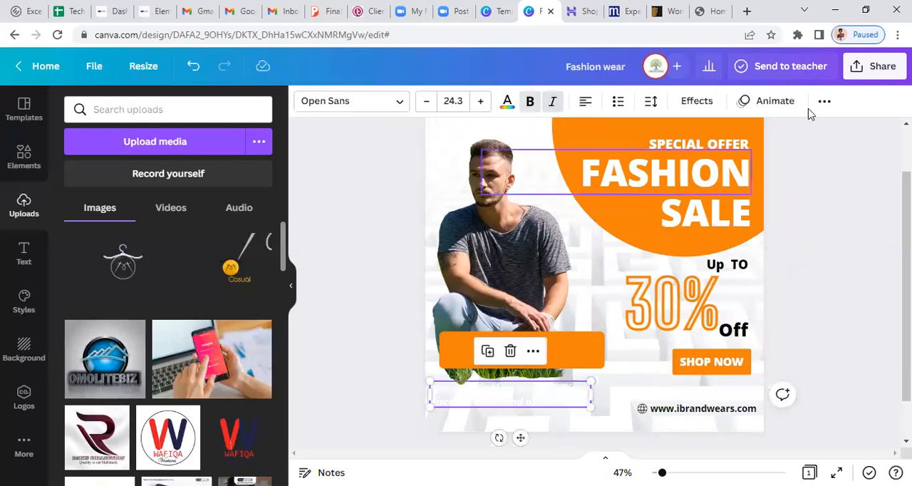
{"action": "left_click", "coordinate": [822, 104]}
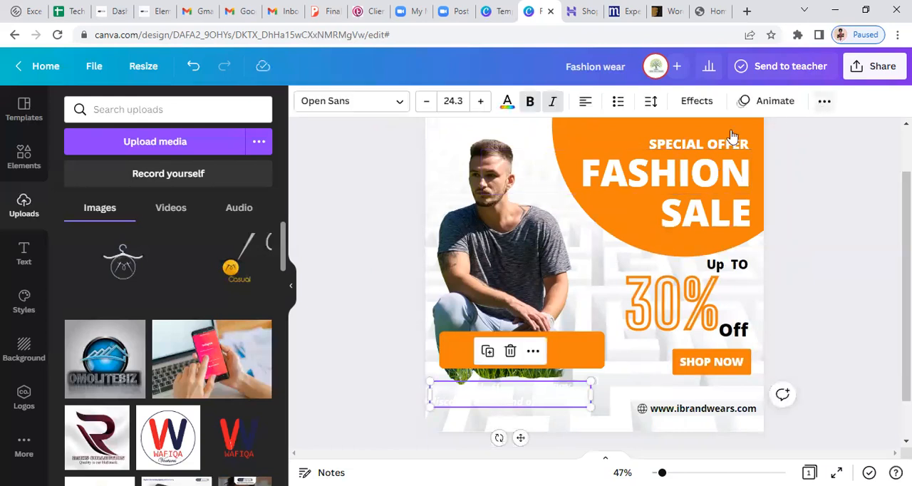
{"action": "left_click", "coordinate": [694, 135]}
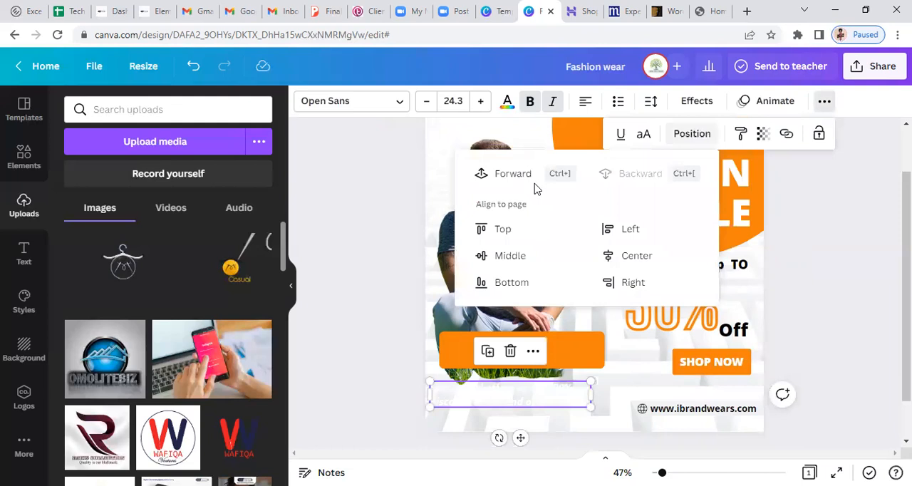
{"action": "left_click", "coordinate": [495, 177]}
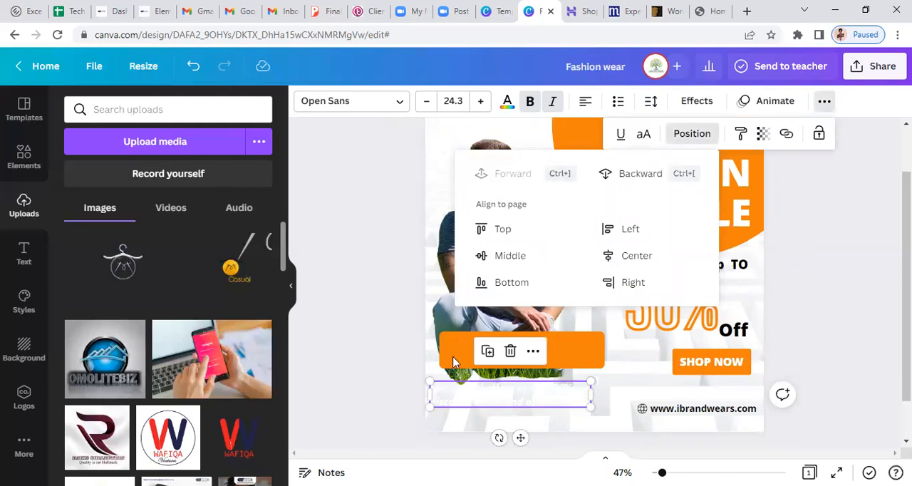
Move the orange banner back down to the special offers caption and bring the caption text forward over it
{"action": "left_click", "coordinate": [582, 357]}
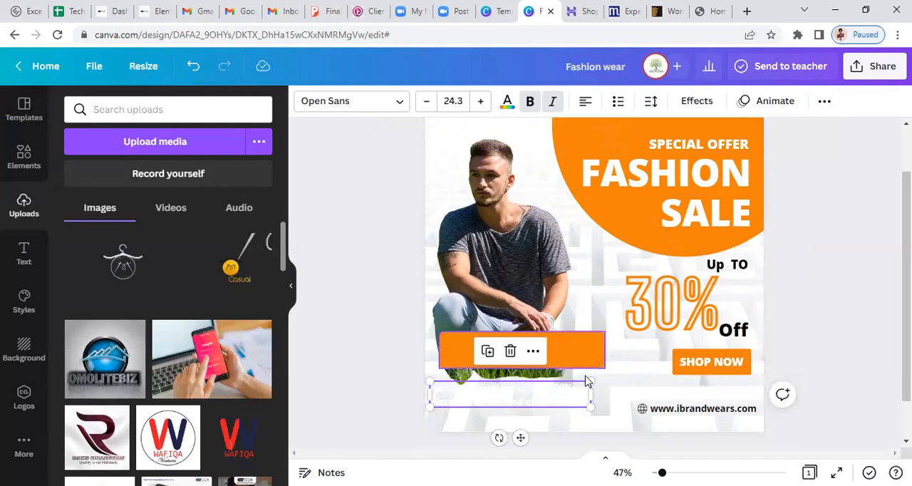
{"action": "mouse_move", "coordinate": [577, 386]}
{"action": "left_mouse_down"}
{"action": "mouse_move", "coordinate": [581, 412]}
{"action": "mouse_move", "coordinate": [562, 394]}
{"action": "left_mouse_up"}
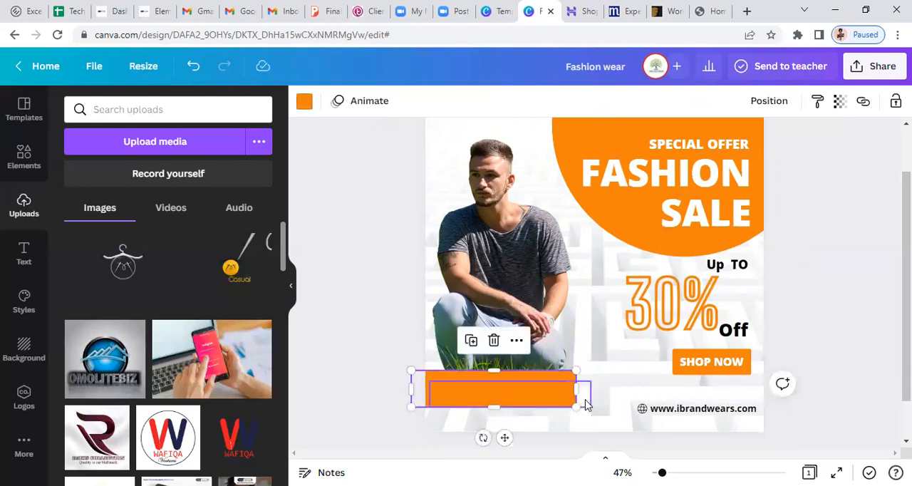
{"action": "left_click", "coordinate": [576, 403]}
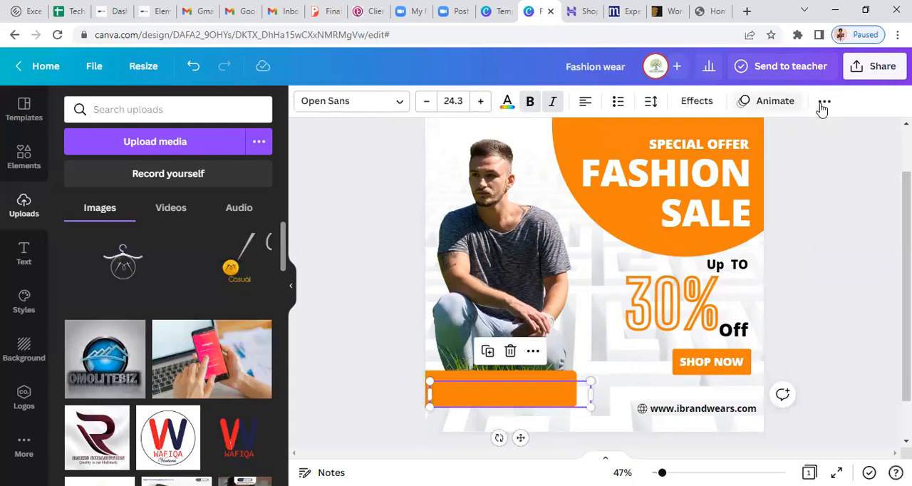
{"action": "left_click", "coordinate": [823, 103]}
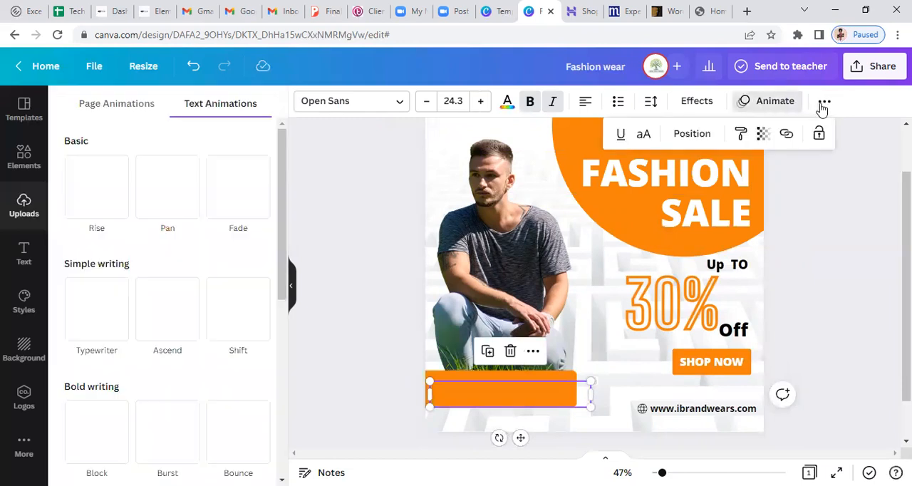
{"action": "left_click", "coordinate": [693, 135]}
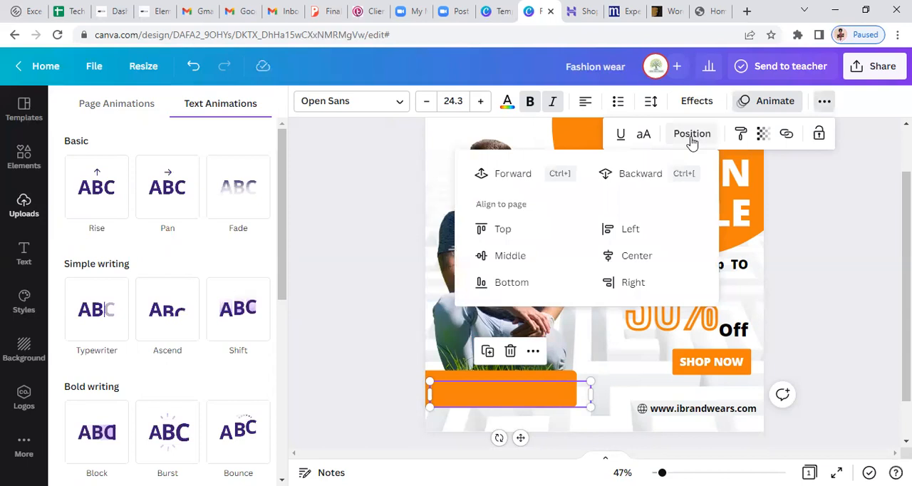
{"action": "left_click", "coordinate": [512, 175]}
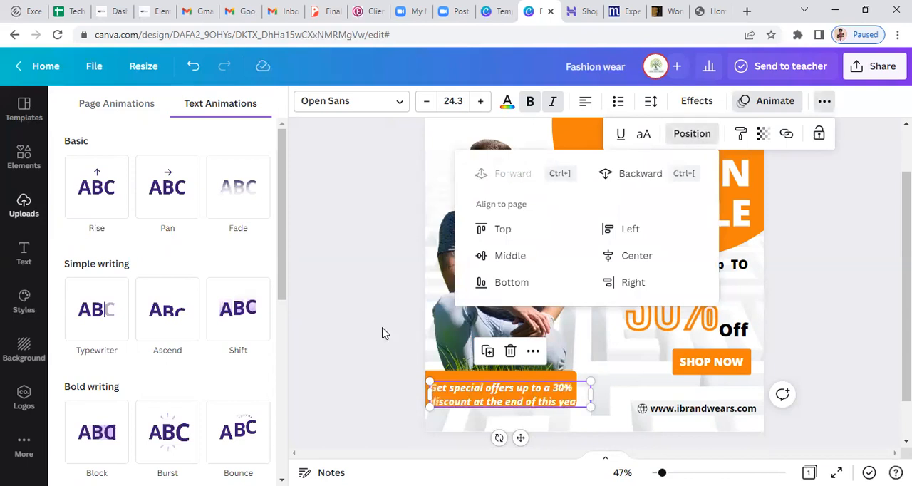
Nudge the special offers caption text and the orange banner until both caption lines fit inside the banner
{"action": "left_click", "coordinate": [538, 392]}
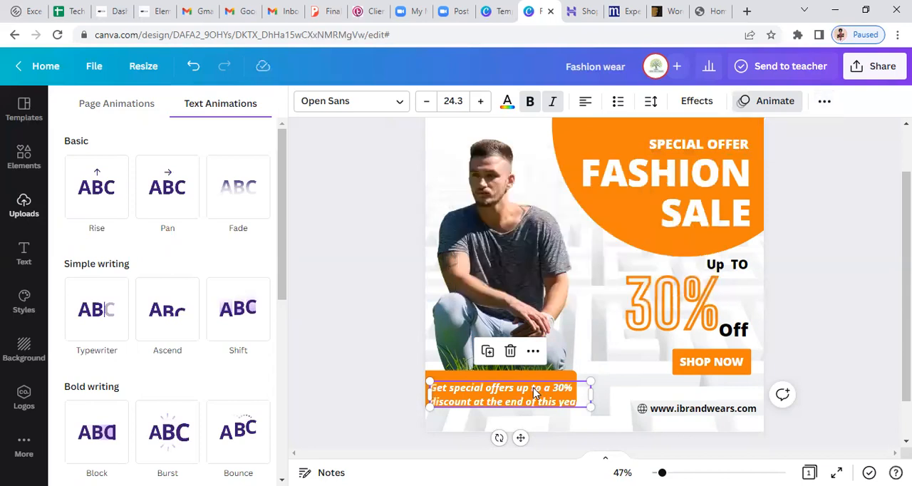
{"action": "left_click_drag", "start_coordinate": [527, 383], "coordinate": [539, 377]}
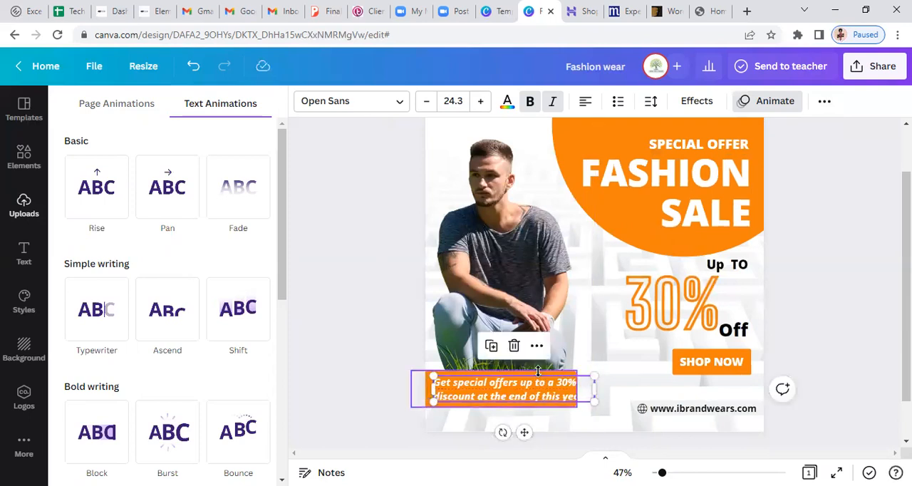
{"action": "left_click", "coordinate": [539, 378]}
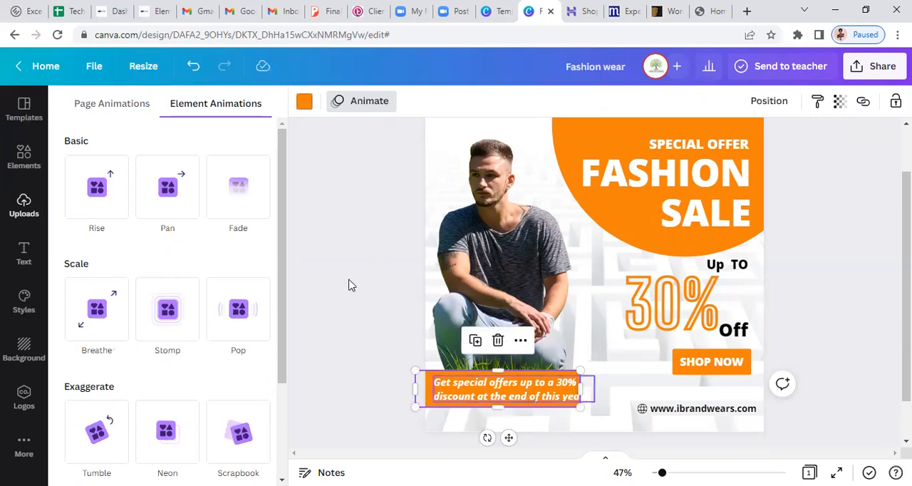
{"action": "left_click", "coordinate": [446, 384]}
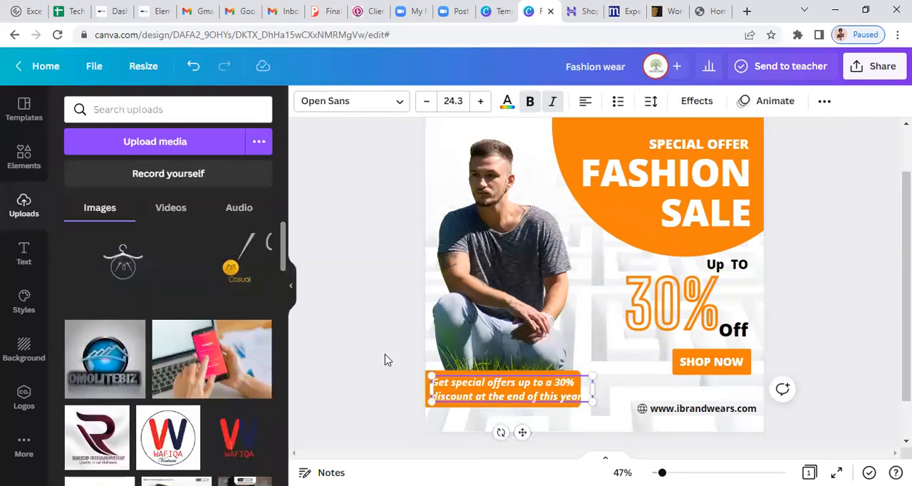
{"action": "left_click", "coordinate": [422, 376]}
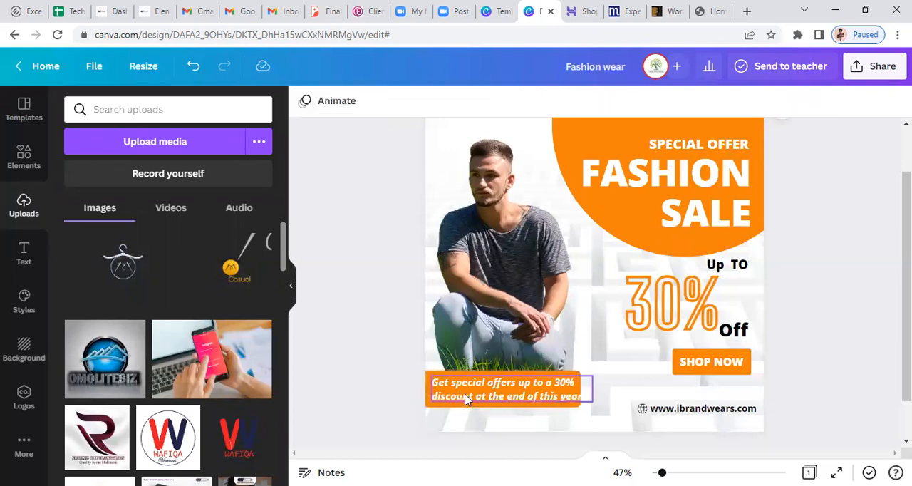
{"action": "left_click", "coordinate": [467, 401]}
{"action": "type", "text": "."}
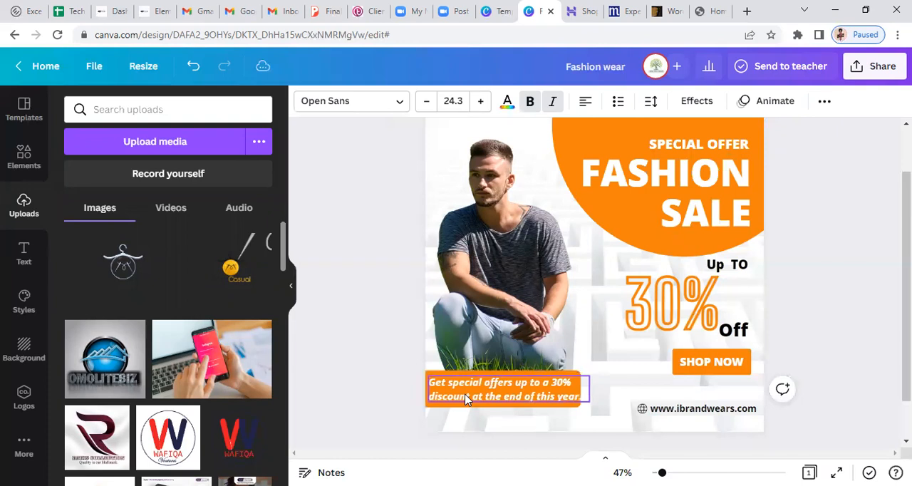
{"action": "key", "text": "Escape"}
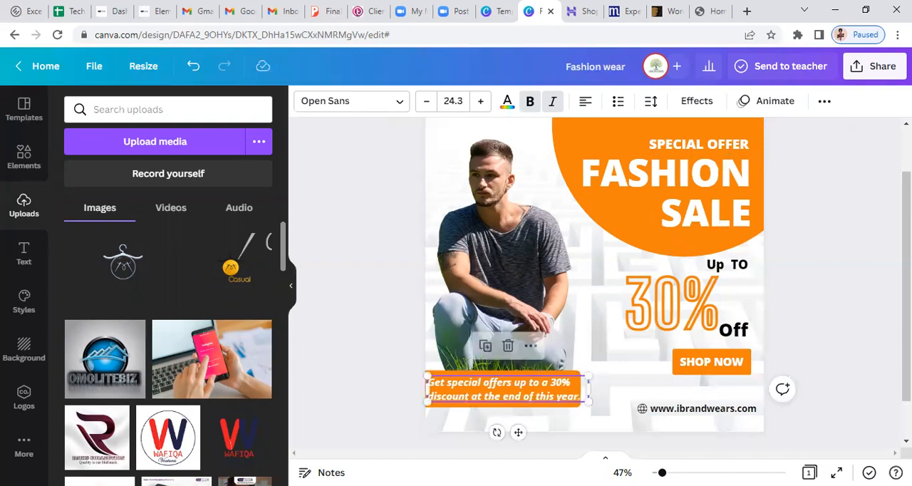
Download the finished fashion sale post as a PNG at size 1
{"action": "left_click", "coordinate": [882, 71]}
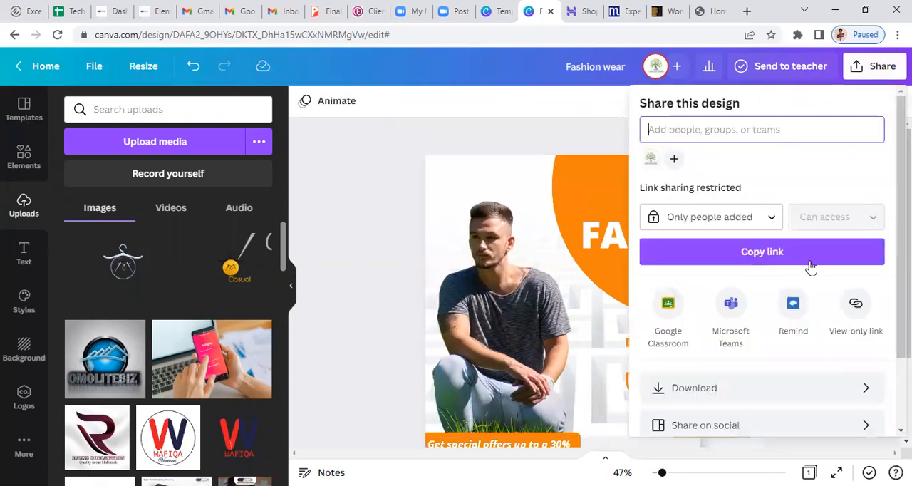
{"action": "left_click", "coordinate": [719, 390]}
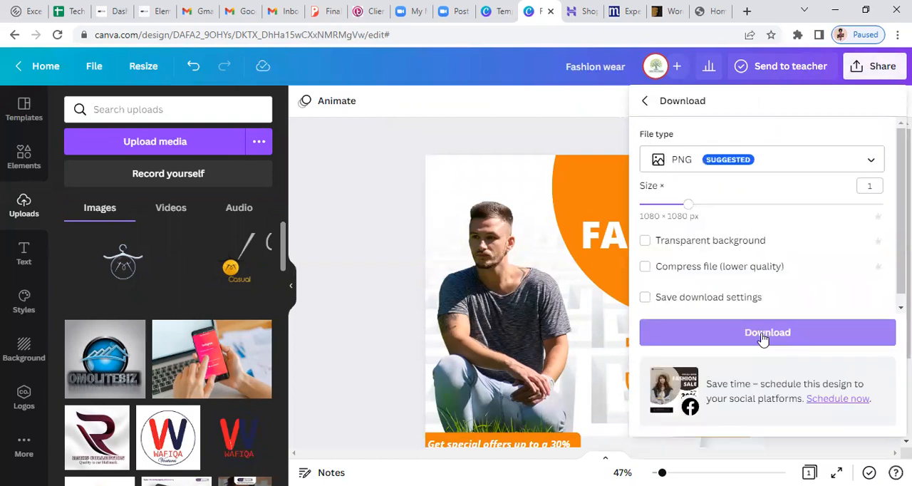
{"action": "left_click", "coordinate": [762, 334]}
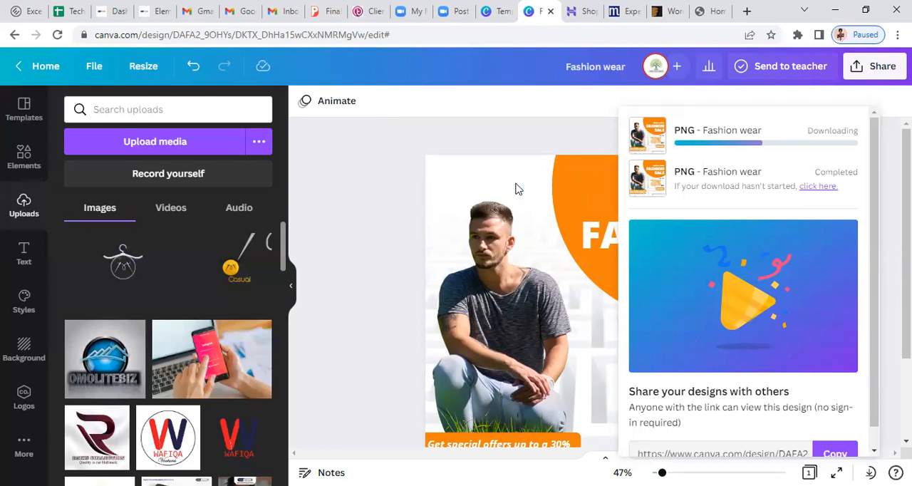
{"action": "left_click", "coordinate": [305, 150]}
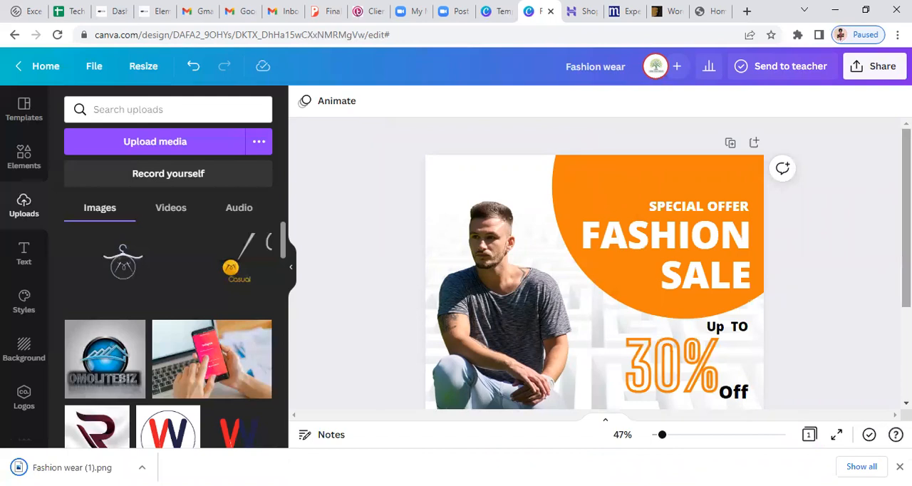
Review the whole post and look through the uploaded images for available logos
{"action": "scroll", "coordinate": [594, 263], "scroll_direction": "down", "scroll_amount": 2}
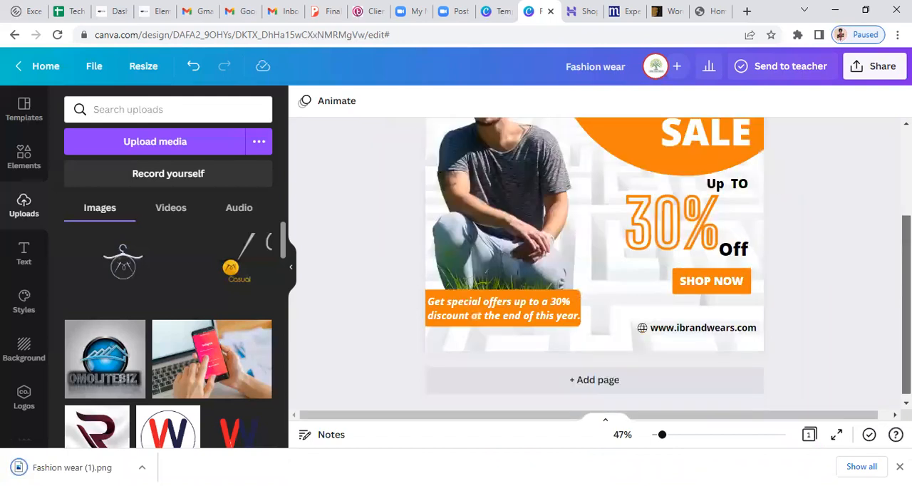
{"action": "scroll", "coordinate": [396, 231], "scroll_direction": "up", "scroll_amount": 2}
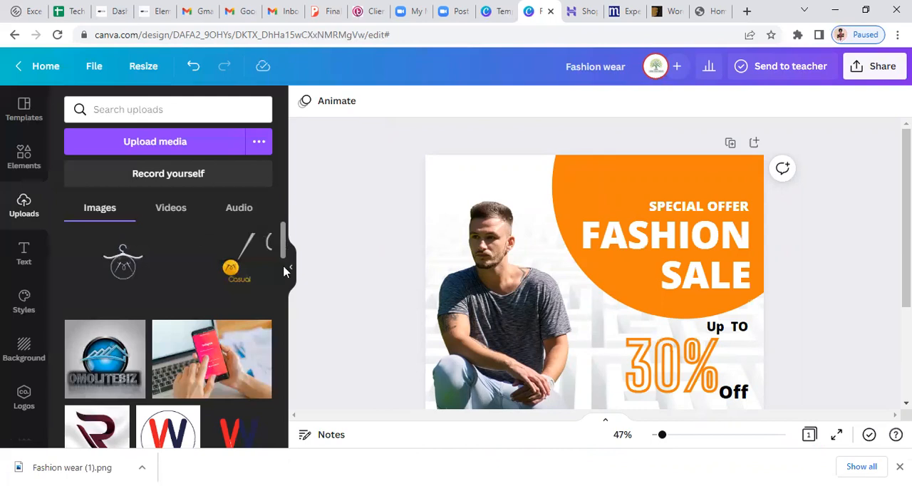
{"action": "scroll", "coordinate": [284, 267], "scroll_direction": "down", "scroll_amount": 3}
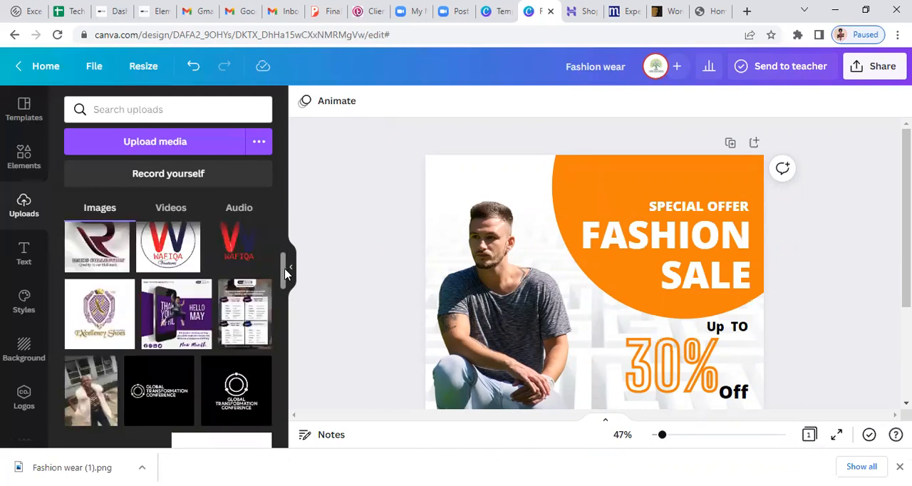
{"action": "scroll", "coordinate": [283, 268], "scroll_direction": "up", "scroll_amount": 1}
{"action": "scroll", "coordinate": [287, 269], "scroll_direction": "up", "scroll_amount": 1}
{"action": "left_click_drag", "start_coordinate": [286, 268], "coordinate": [286, 269]}
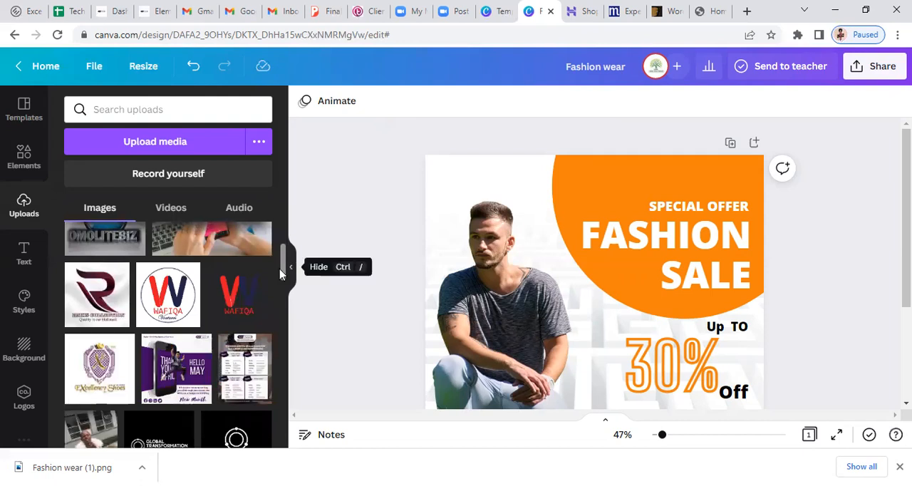
{"action": "scroll", "coordinate": [283, 266], "scroll_direction": "down", "scroll_amount": 1}
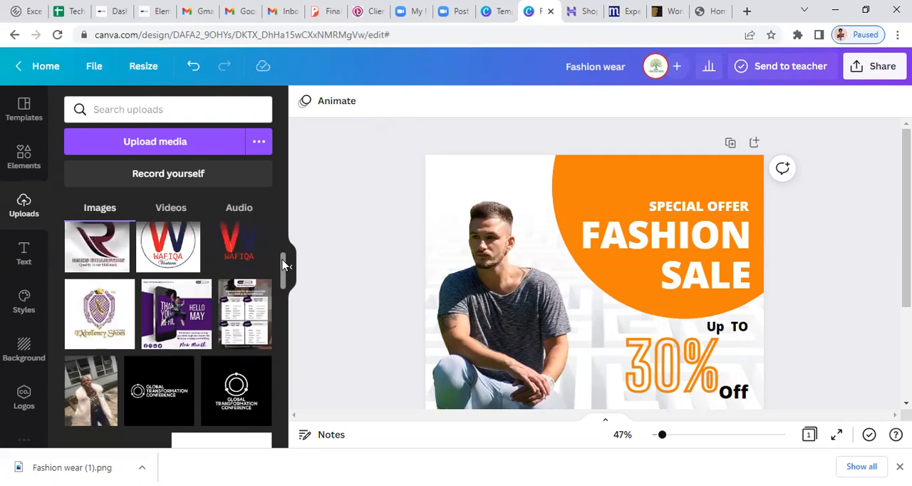
{"action": "scroll", "coordinate": [283, 267], "scroll_direction": "up", "scroll_amount": 1}
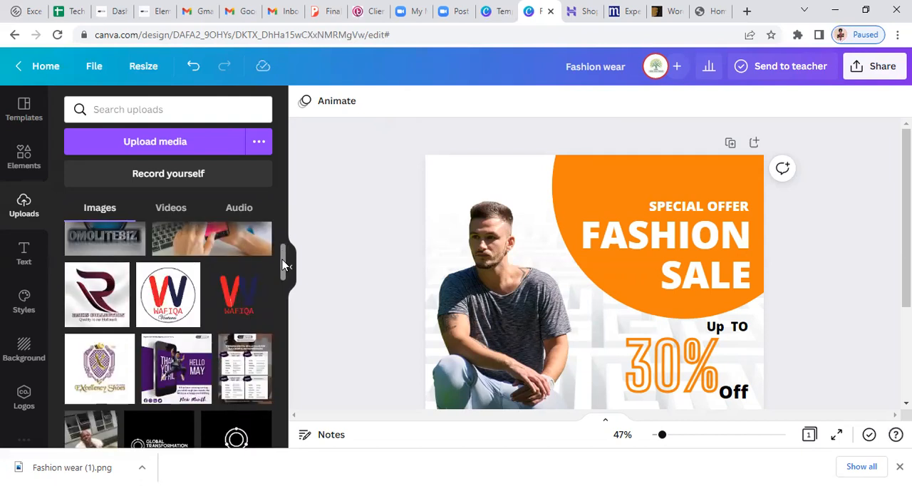
Try the uploaded Rakis Collection logo on the fashion sale post and delete it again
{"action": "left_click", "coordinate": [152, 141]}
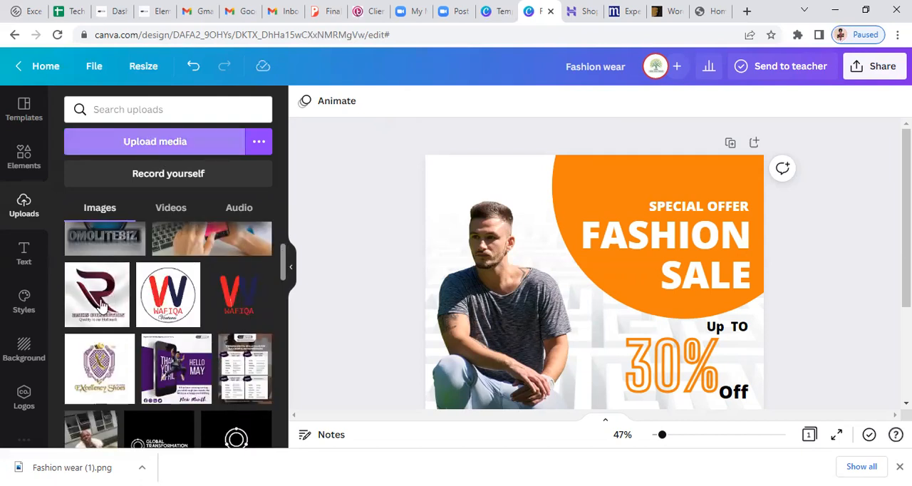
{"action": "mouse_move", "coordinate": [108, 306]}
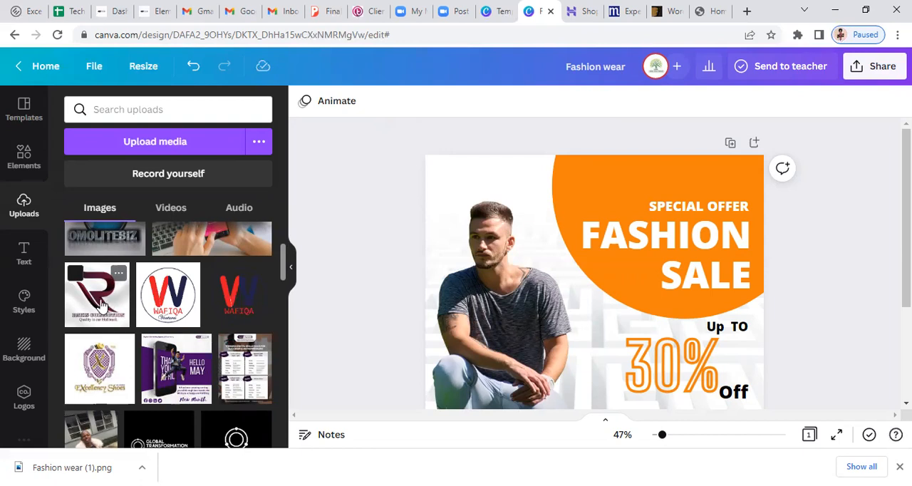
{"action": "left_click", "coordinate": [100, 305]}
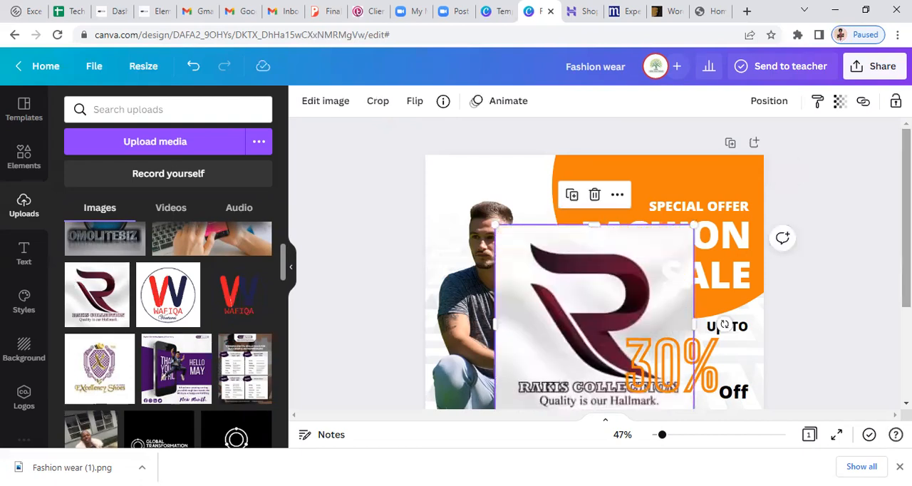
{"action": "scroll", "coordinate": [595, 285], "scroll_direction": "down", "scroll_amount": 1}
{"action": "key", "text": "Delete"}
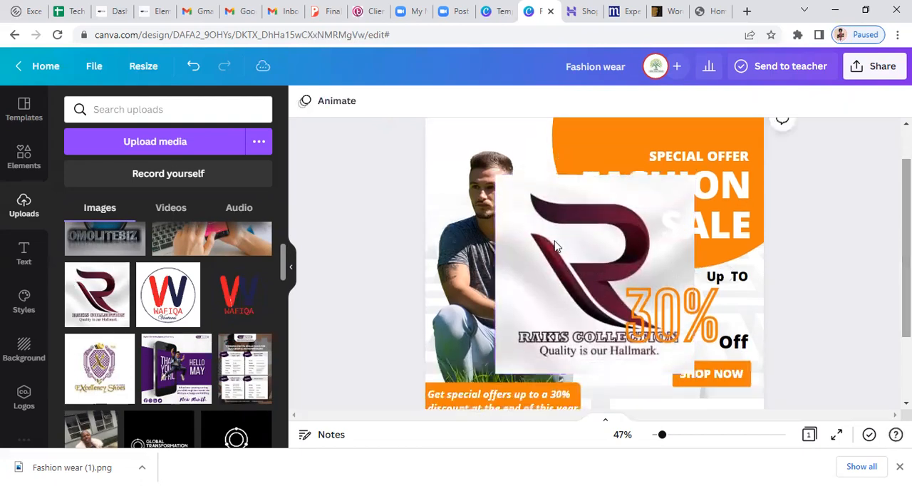
Remove the background of the Rakis Collection logo image with Background Remover
{"action": "left_click", "coordinate": [559, 285]}
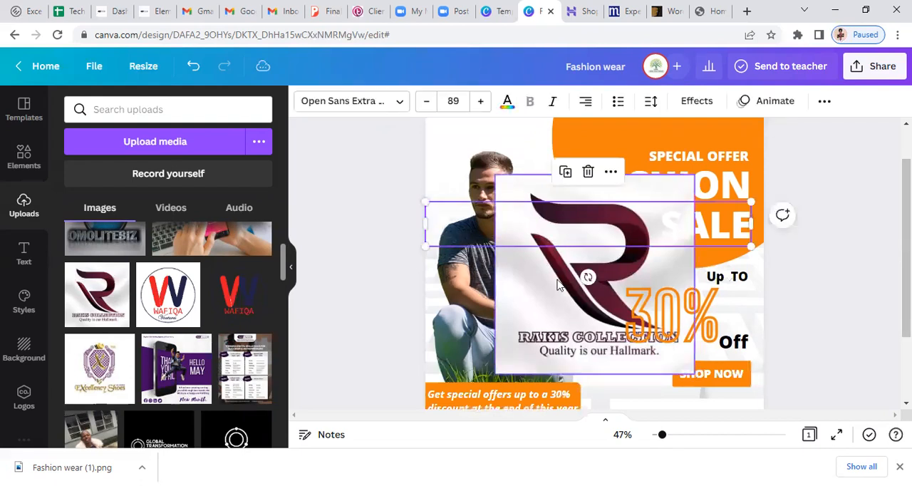
{"action": "left_click", "coordinate": [559, 285]}
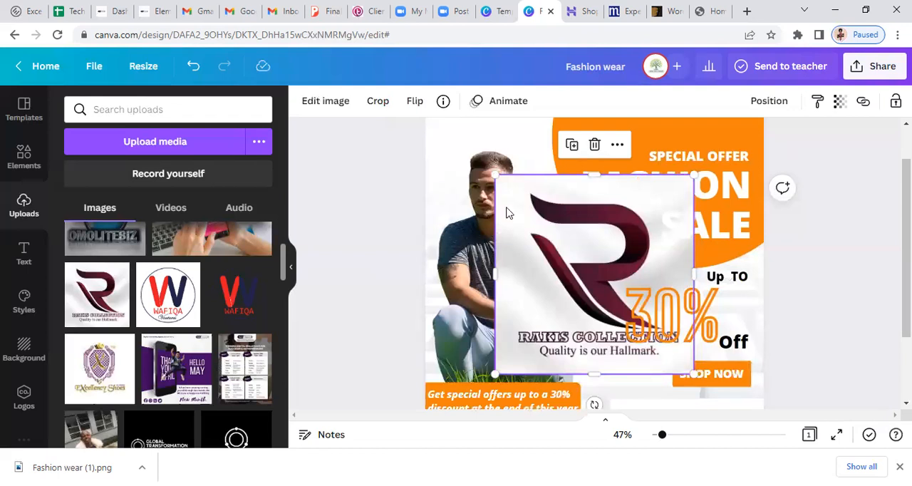
{"action": "left_click", "coordinate": [328, 106]}
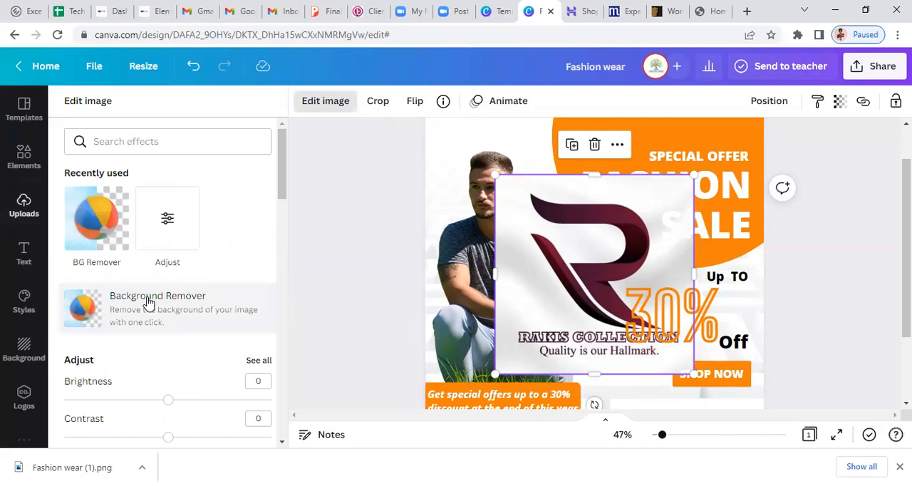
{"action": "left_click", "coordinate": [147, 303]}
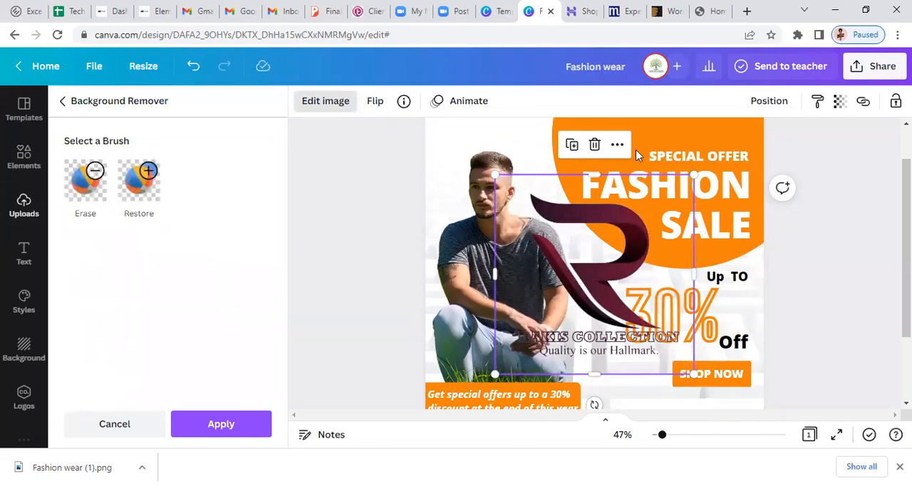
Shrink the Rakis Collection logo, place it at the post's upper edge between the model's head and the headline, and close the image editing options
{"action": "left_click_drag", "start_coordinate": [651, 190], "coordinate": [611, 236]}
{"action": "left_click_drag", "start_coordinate": [713, 332], "coordinate": [641, 190]}
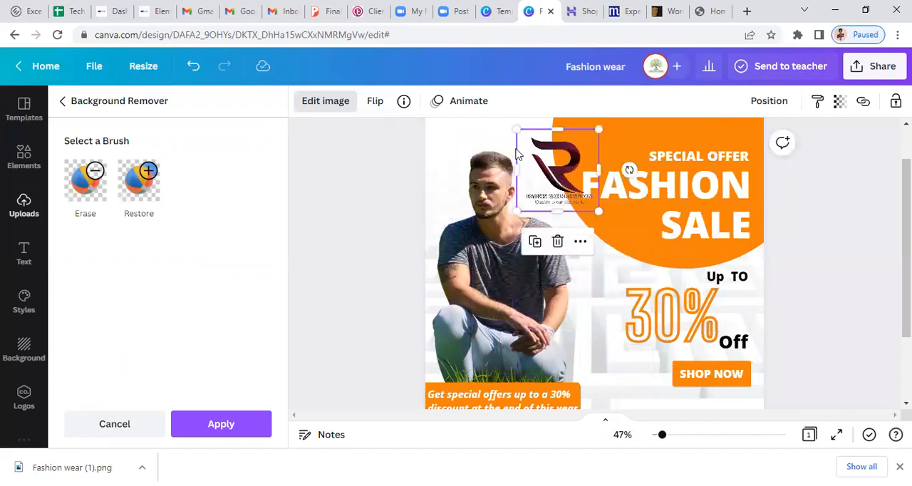
{"action": "left_click_drag", "start_coordinate": [549, 171], "coordinate": [563, 174]}
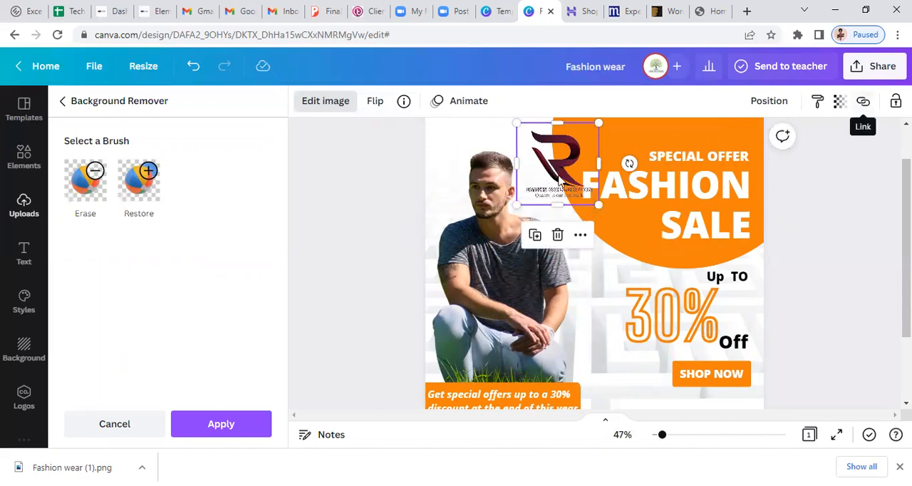
{"action": "left_click", "coordinate": [318, 104]}
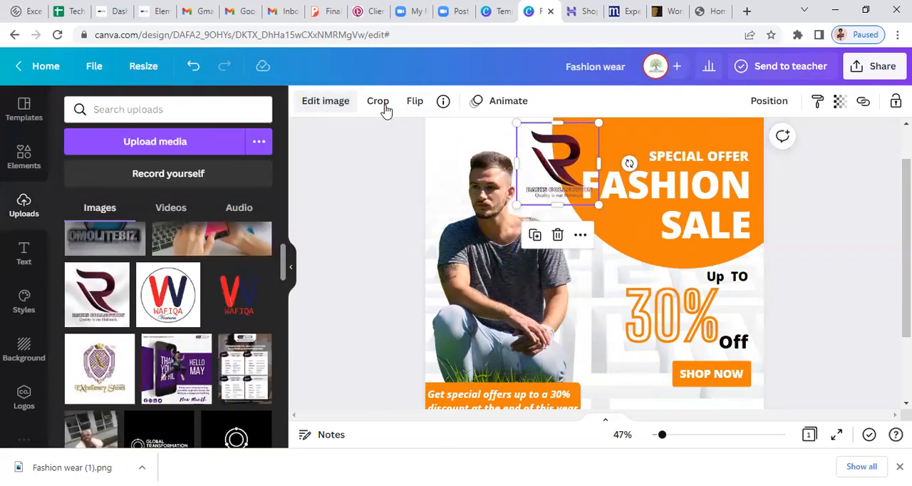
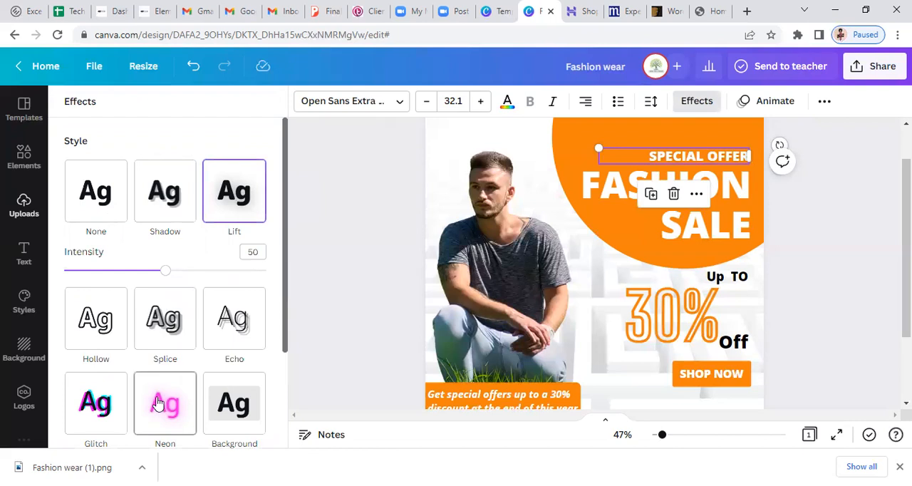
Apply the Neon effect and the Stomp text animation to the SPECIAL OFFER text
{"action": "left_click", "coordinate": [158, 403]}
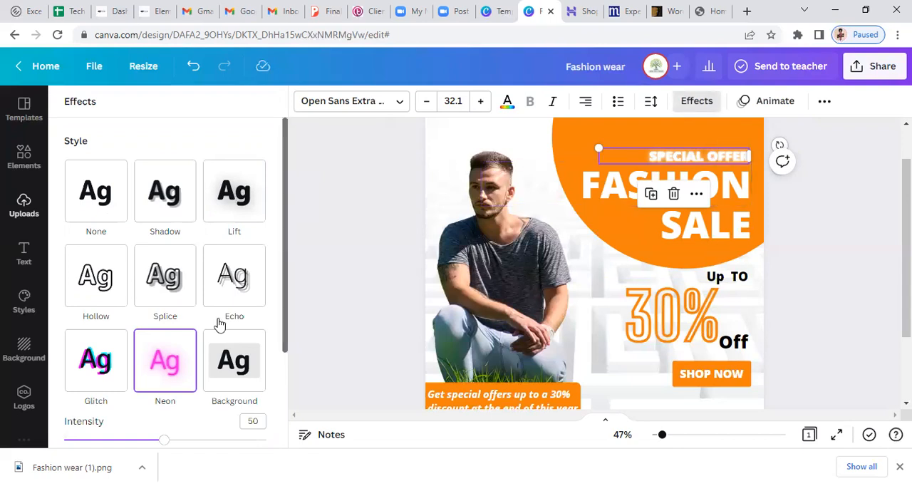
{"action": "left_click", "coordinate": [761, 112]}
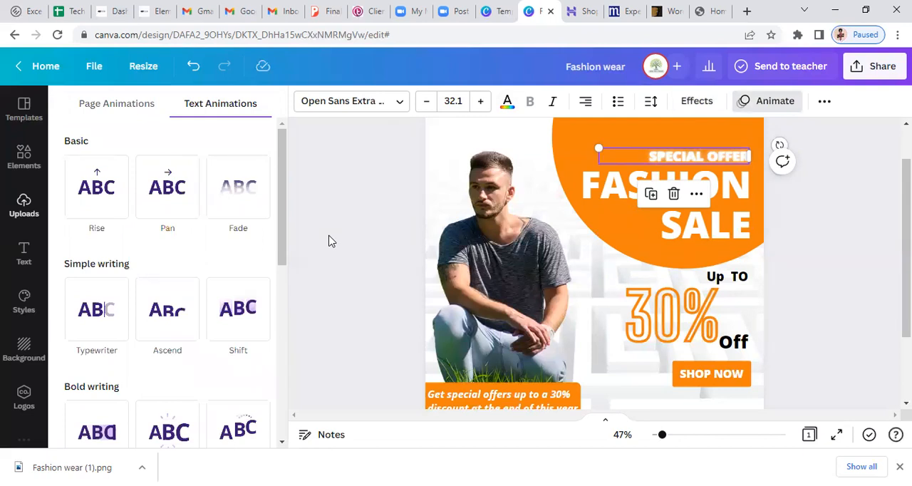
{"action": "left_click", "coordinate": [226, 204]}
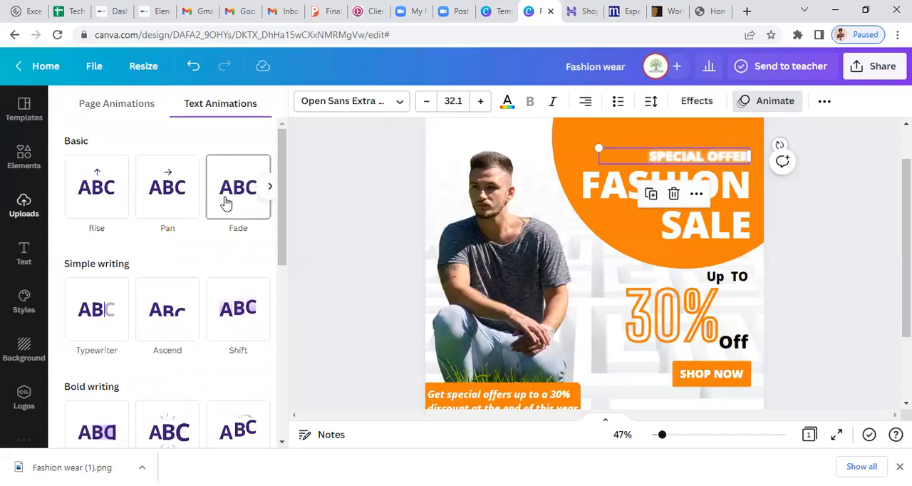
{"action": "left_click", "coordinate": [167, 330]}
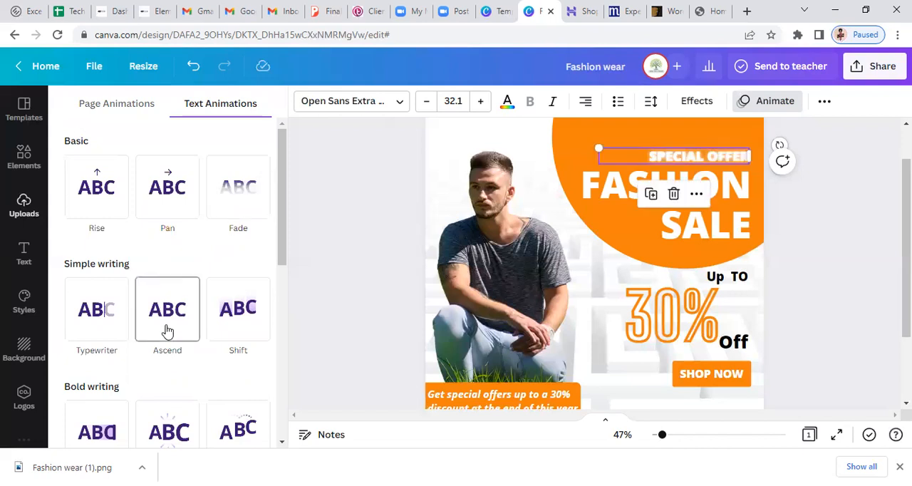
{"action": "left_click", "coordinate": [105, 324]}
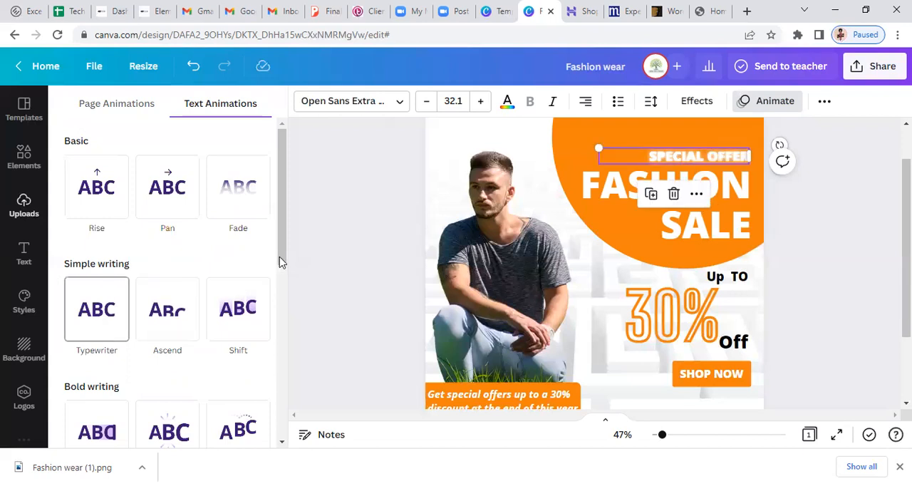
{"action": "scroll", "coordinate": [279, 320], "scroll_direction": "down", "scroll_amount": 2}
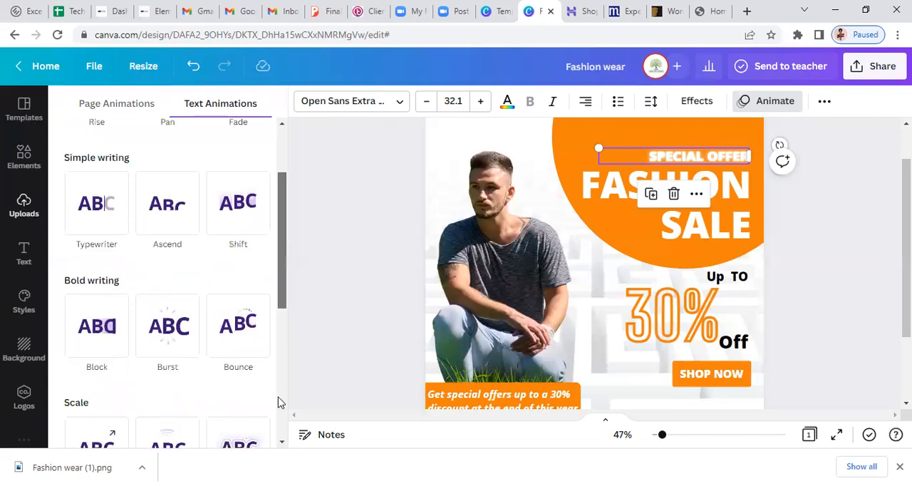
{"action": "scroll", "coordinate": [279, 399], "scroll_direction": "down", "scroll_amount": 3}
{"action": "scroll", "coordinate": [278, 427], "scroll_direction": "down", "scroll_amount": 2}
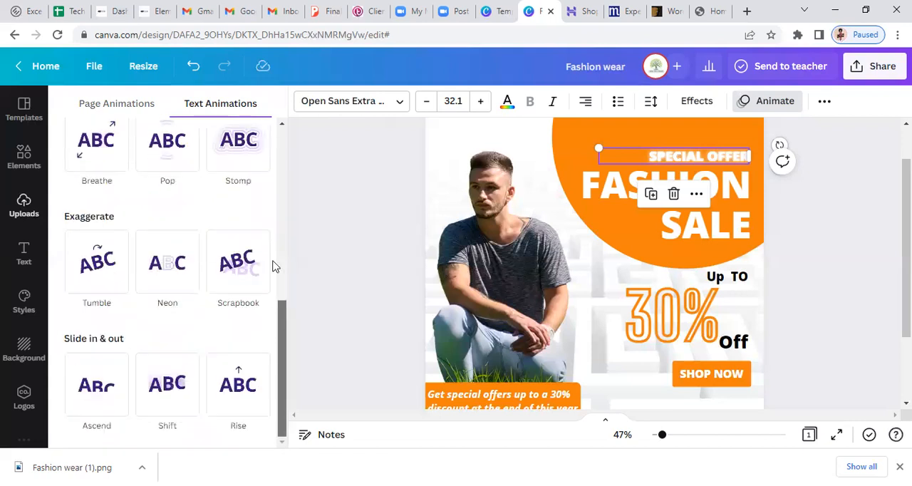
{"action": "scroll", "coordinate": [261, 178], "scroll_direction": "up", "scroll_amount": 5}
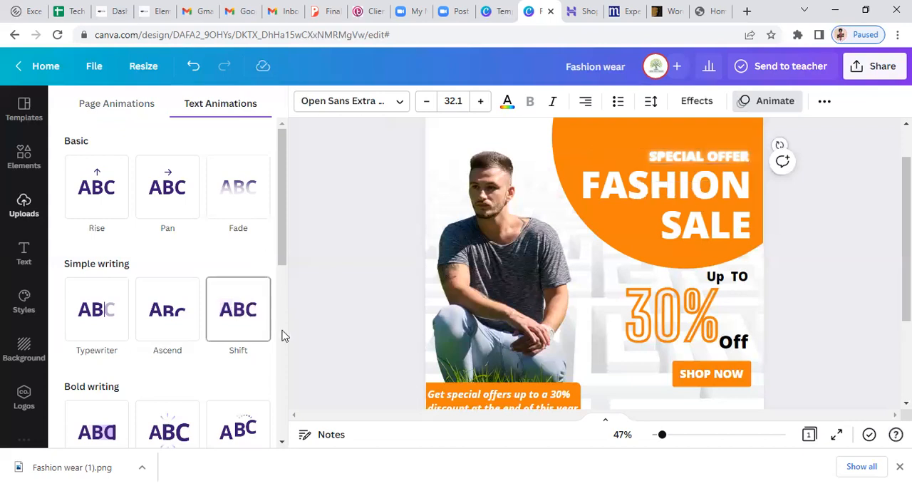
{"action": "scroll", "coordinate": [282, 349], "scroll_direction": "down", "scroll_amount": 2}
{"action": "scroll", "coordinate": [252, 285], "scroll_direction": "down", "scroll_amount": 2}
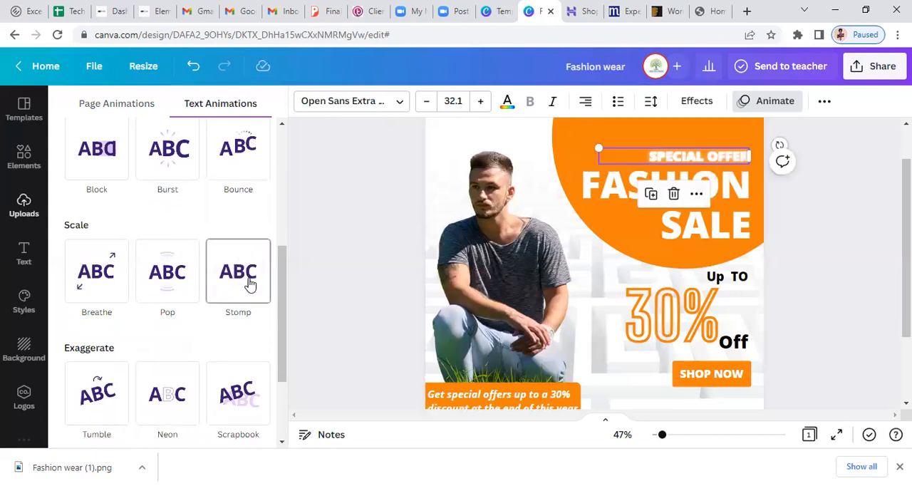
{"action": "left_click", "coordinate": [249, 283]}
Select the FASHION and SALE text boxes together and group them
{"action": "left_click", "coordinate": [668, 226]}
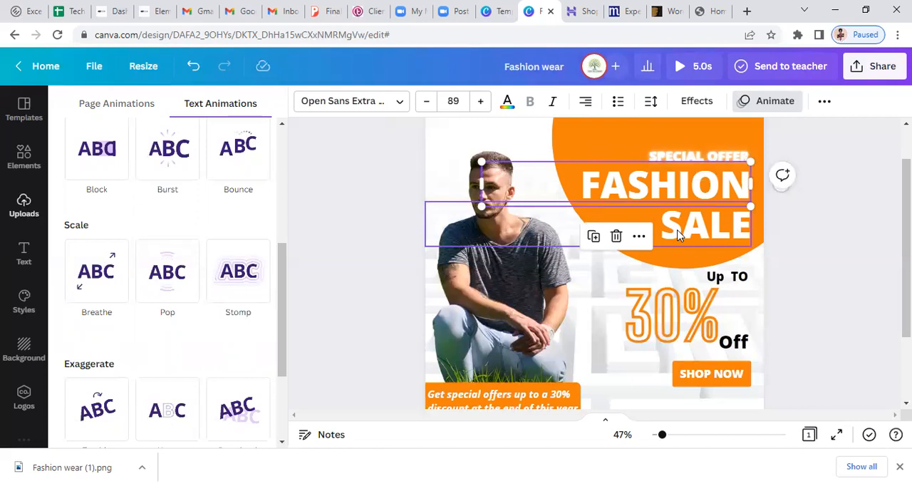
{"action": "double_click", "coordinate": [620, 186]}
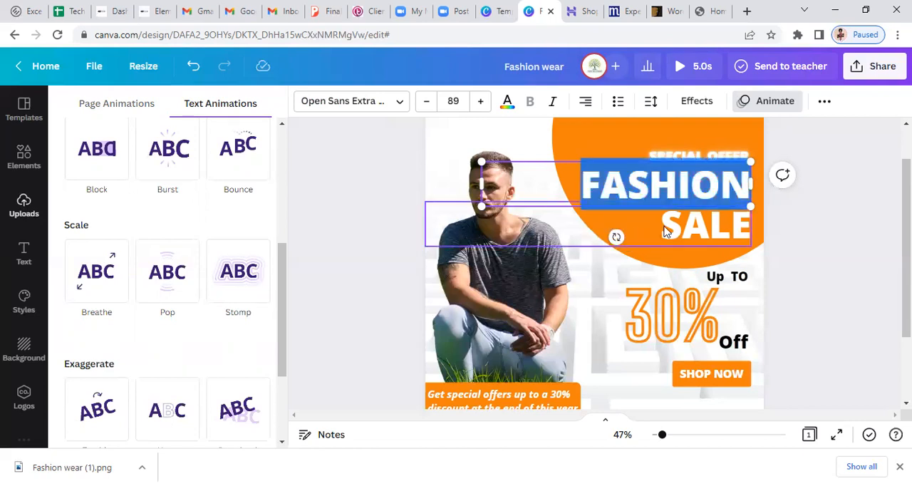
{"action": "left_click", "coordinate": [656, 187]}
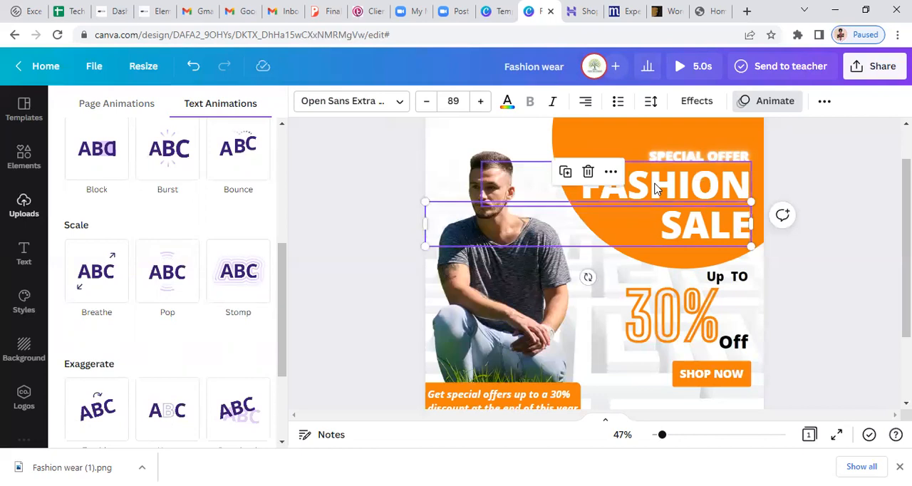
{"action": "left_click", "coordinate": [656, 187], "text": "shift"}
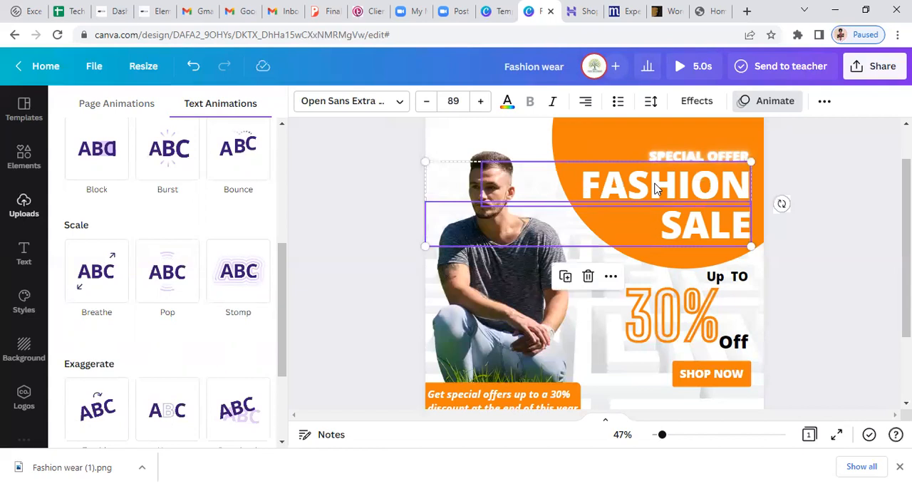
{"action": "right_click", "coordinate": [656, 187]}
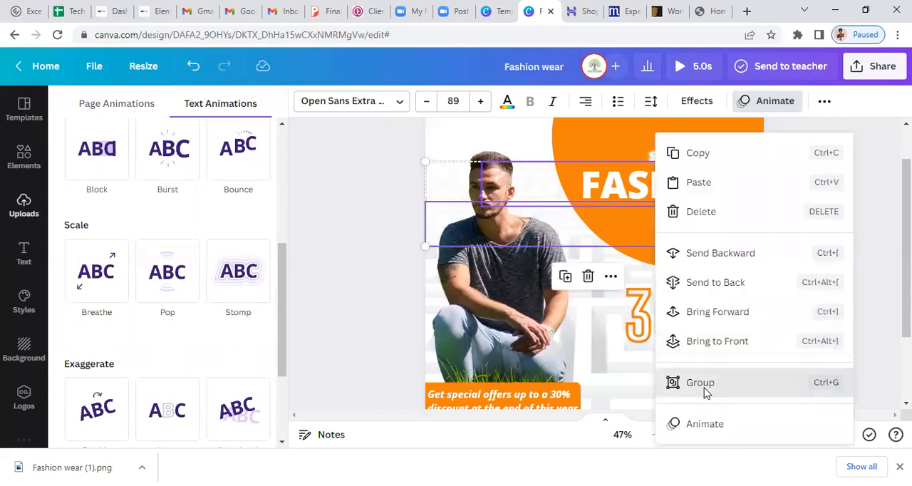
{"action": "left_click", "coordinate": [703, 392]}
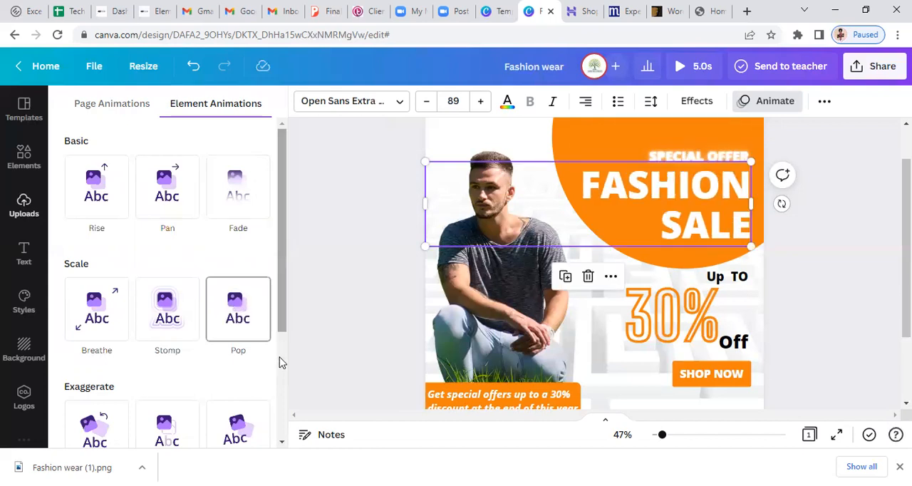
Try the Breathe animation on the FASHION SALE group, with its scaling direction set to In
{"action": "scroll", "coordinate": [278, 360], "scroll_direction": "down", "scroll_amount": 1}
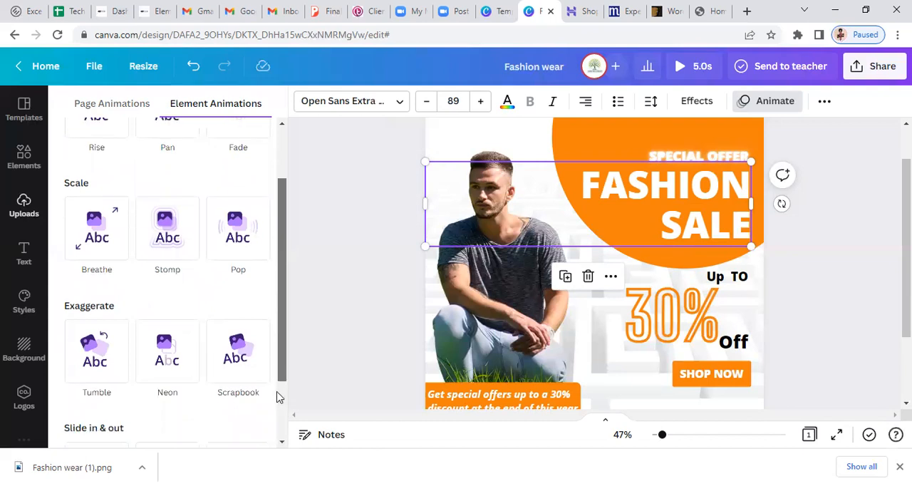
{"action": "scroll", "coordinate": [279, 394], "scroll_direction": "down", "scroll_amount": 1}
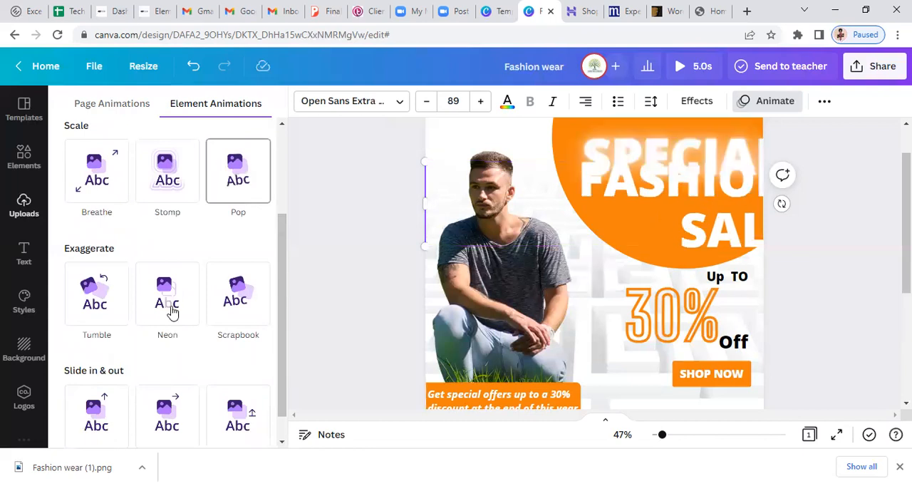
{"action": "left_click", "coordinate": [179, 197]}
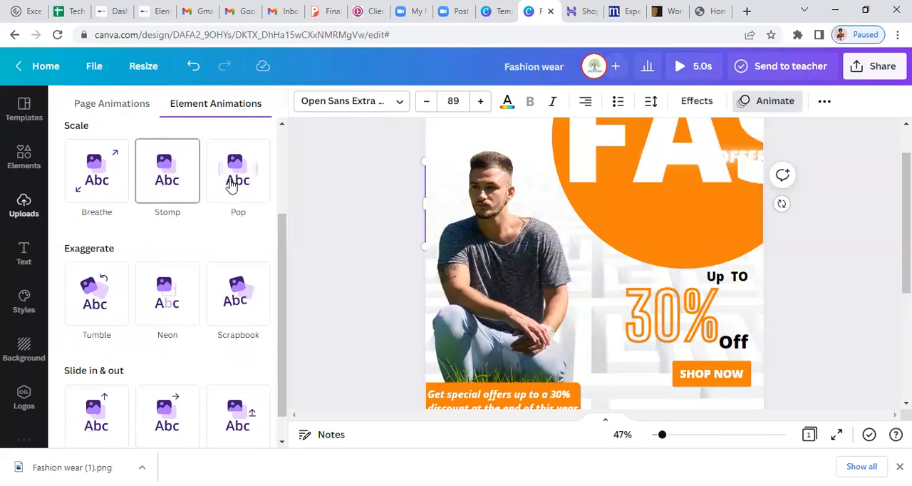
{"action": "left_click", "coordinate": [231, 185]}
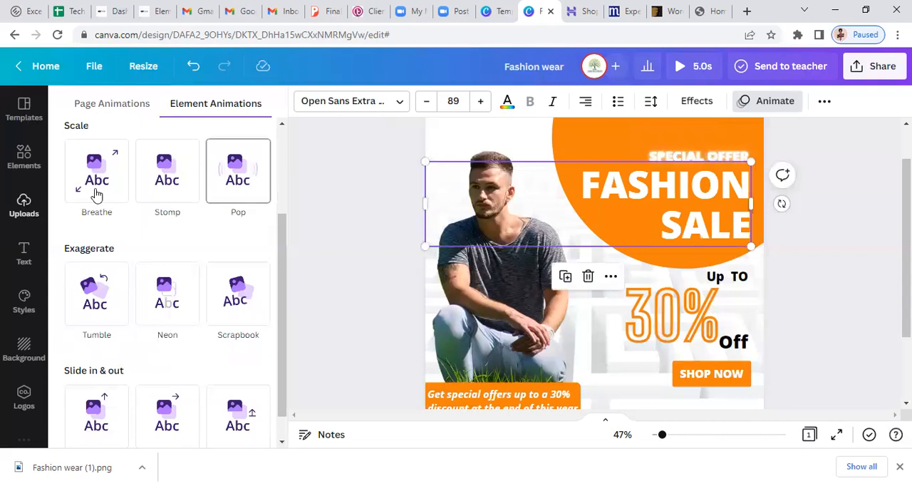
{"action": "left_click", "coordinate": [97, 195]}
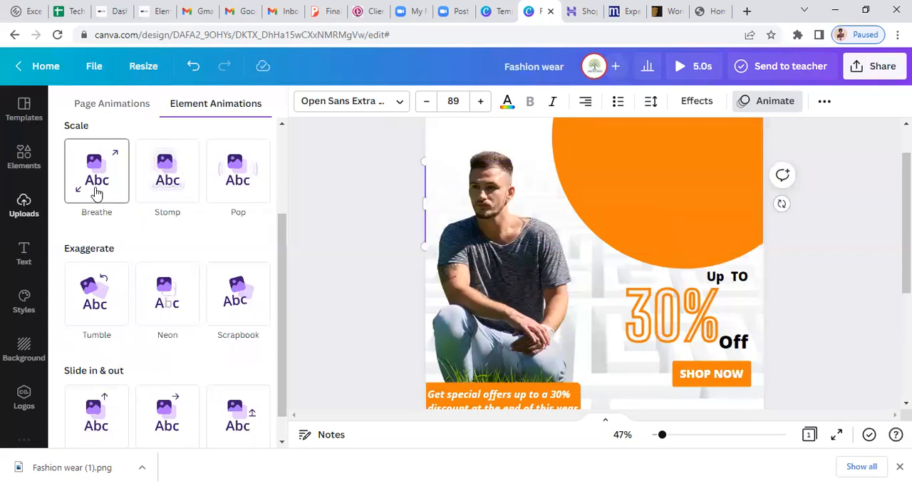
{"action": "left_click", "coordinate": [97, 194]}
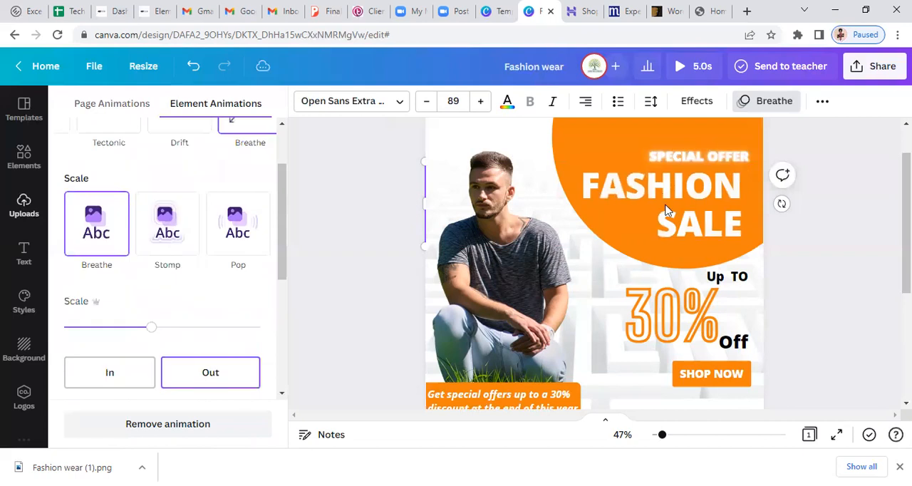
{"action": "left_click", "coordinate": [107, 375]}
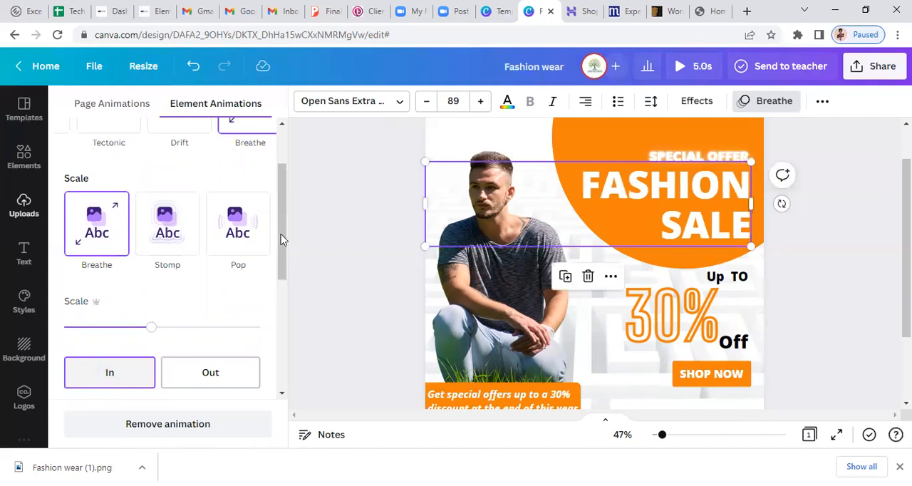
Give the FASHION SALE group the Tectonic slide in and out animation
{"action": "scroll", "coordinate": [281, 193], "scroll_direction": "up", "scroll_amount": 1}
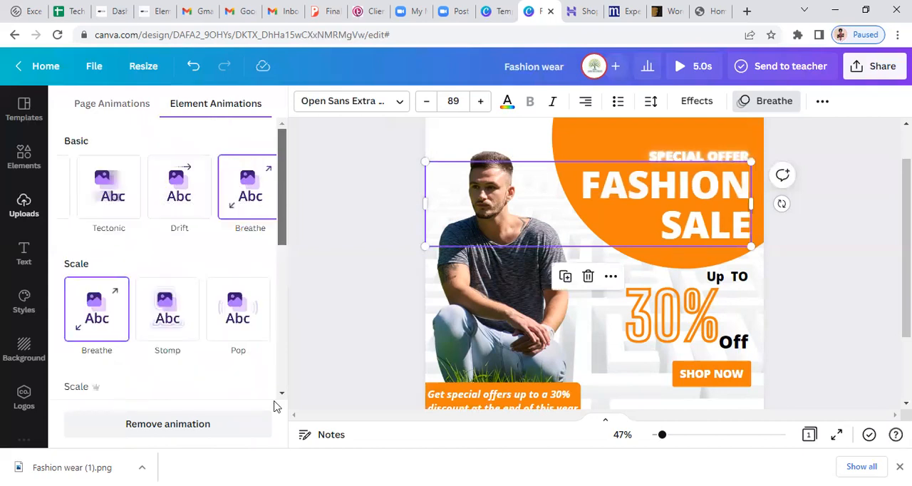
{"action": "scroll", "coordinate": [275, 403], "scroll_direction": "down", "scroll_amount": 5}
{"action": "left_click", "coordinate": [162, 342]}
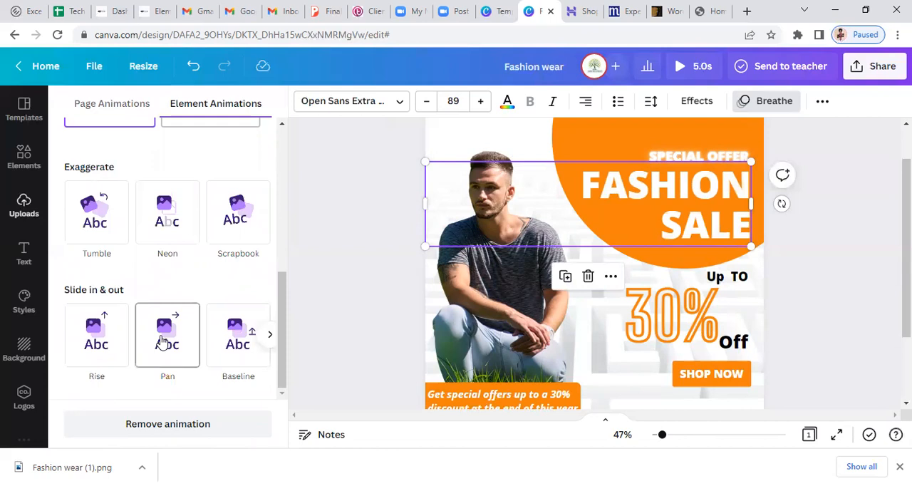
{"action": "left_click", "coordinate": [269, 342]}
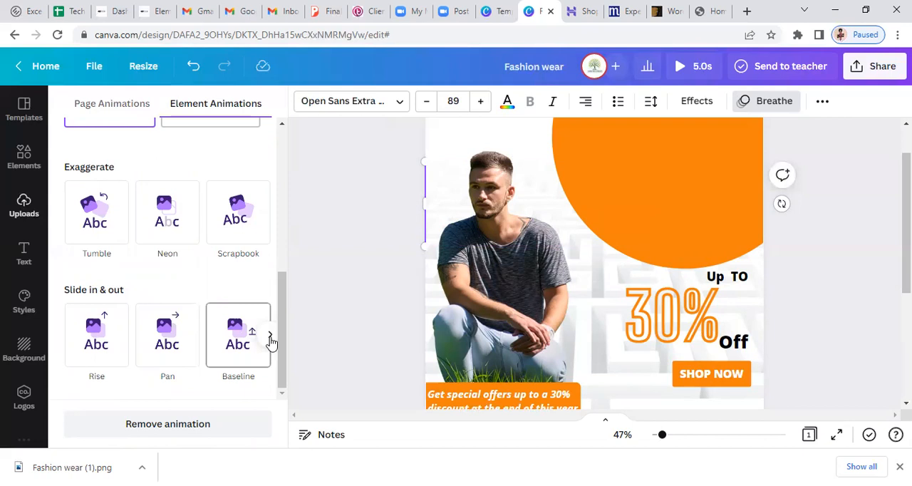
{"action": "left_click", "coordinate": [270, 336]}
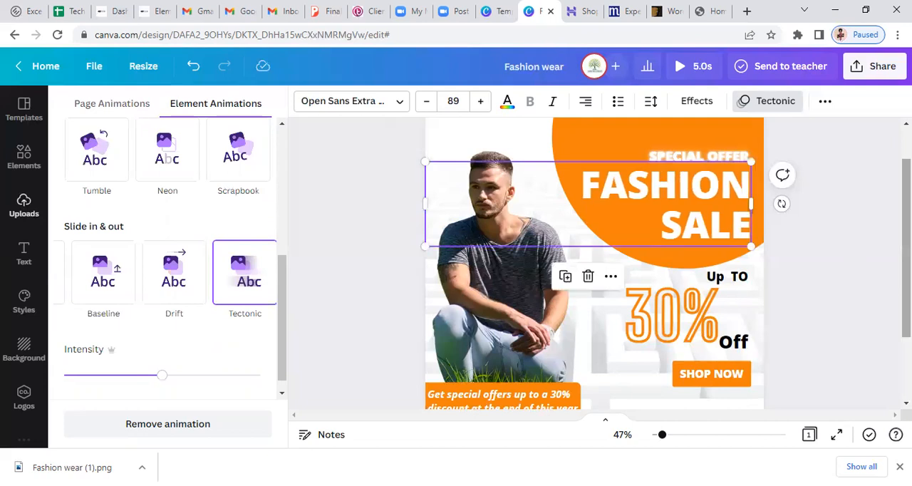
Animate the Up TO text with Burst and the 30% text with Neon
{"action": "left_click", "coordinate": [727, 278]}
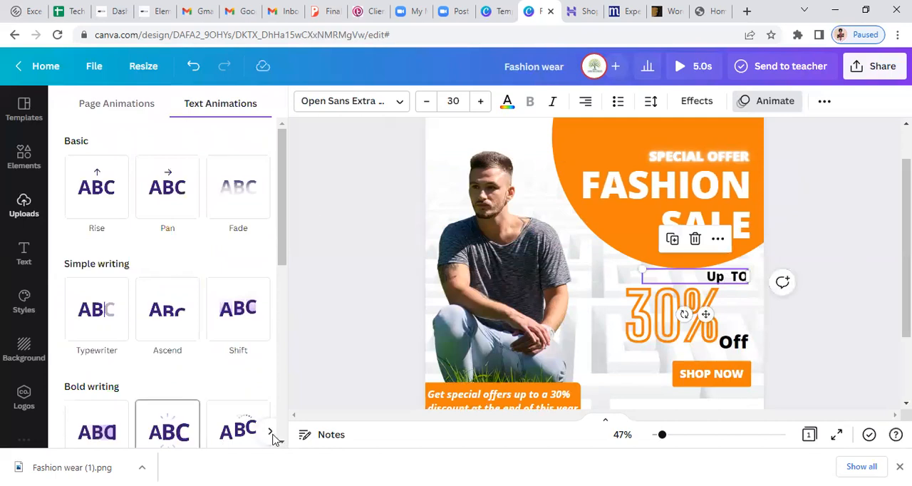
{"action": "left_click", "coordinate": [269, 434]}
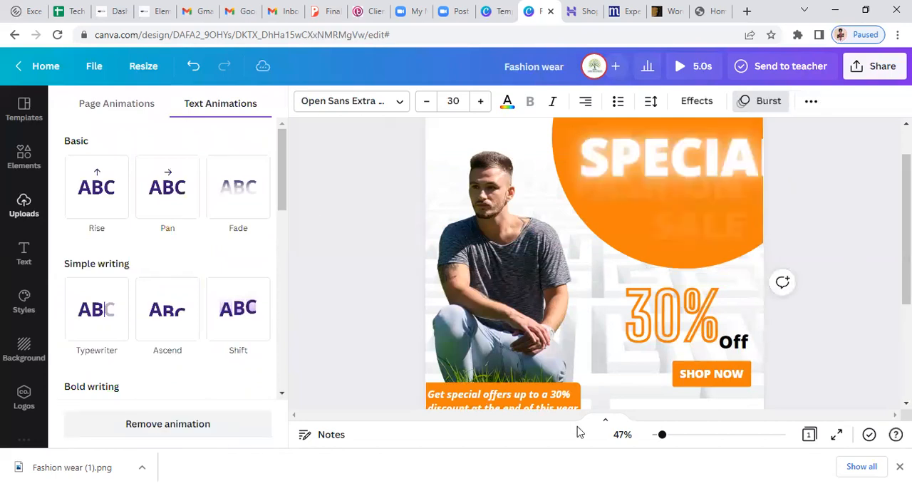
{"action": "left_click", "coordinate": [733, 344]}
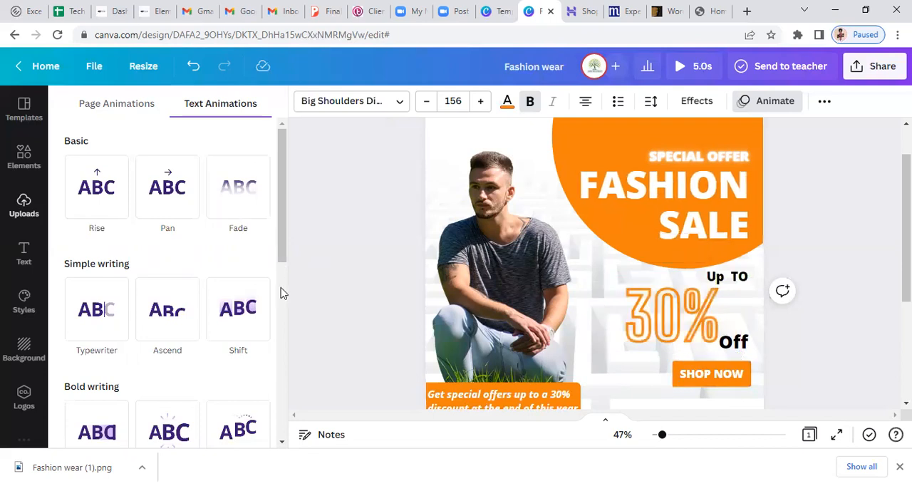
{"action": "scroll", "coordinate": [228, 292], "scroll_direction": "down", "scroll_amount": 4}
{"action": "left_click", "coordinate": [106, 295]}
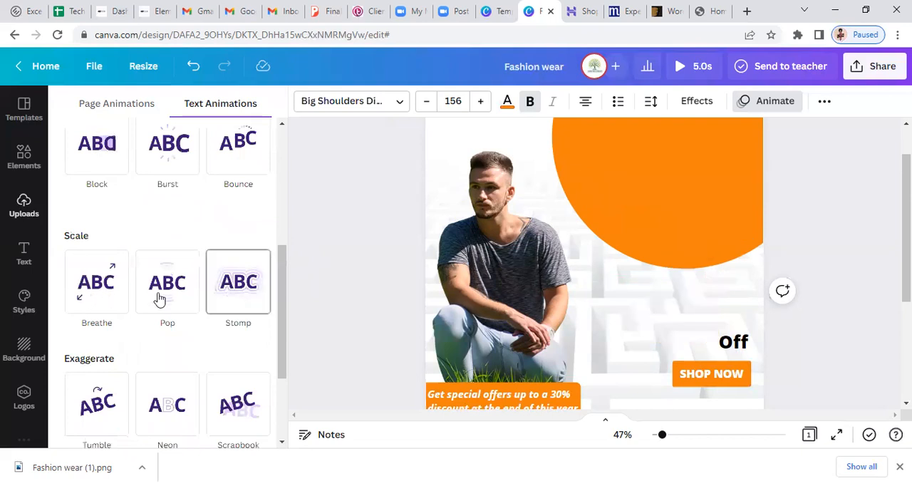
{"action": "left_click", "coordinate": [160, 419]}
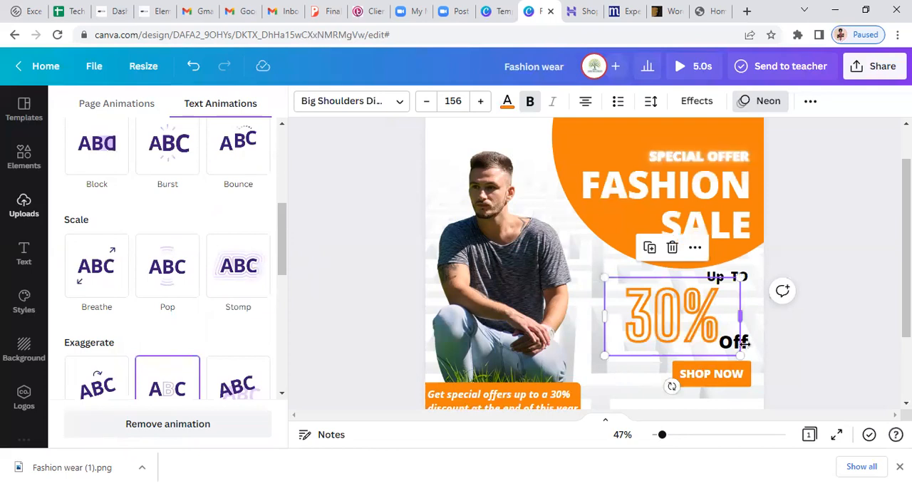
Give the Off text beside 30% the Bounce text animation
{"action": "left_click", "coordinate": [745, 344]}
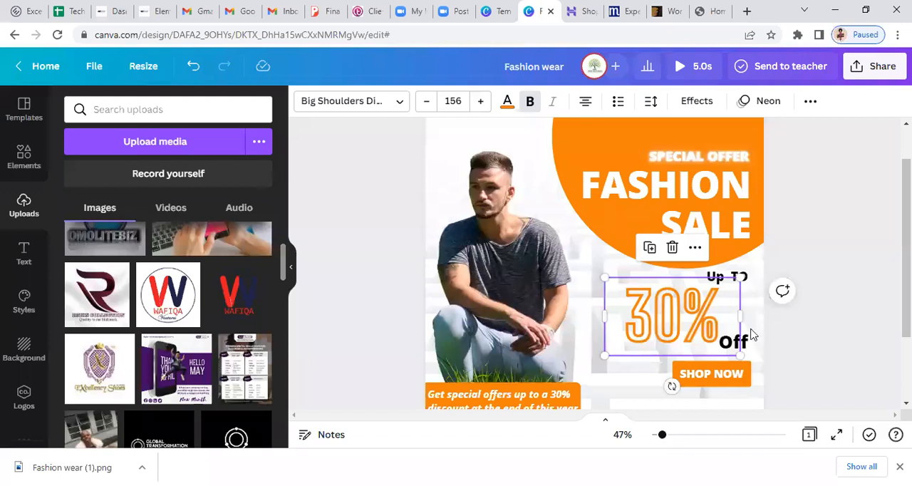
{"action": "left_click", "coordinate": [690, 365]}
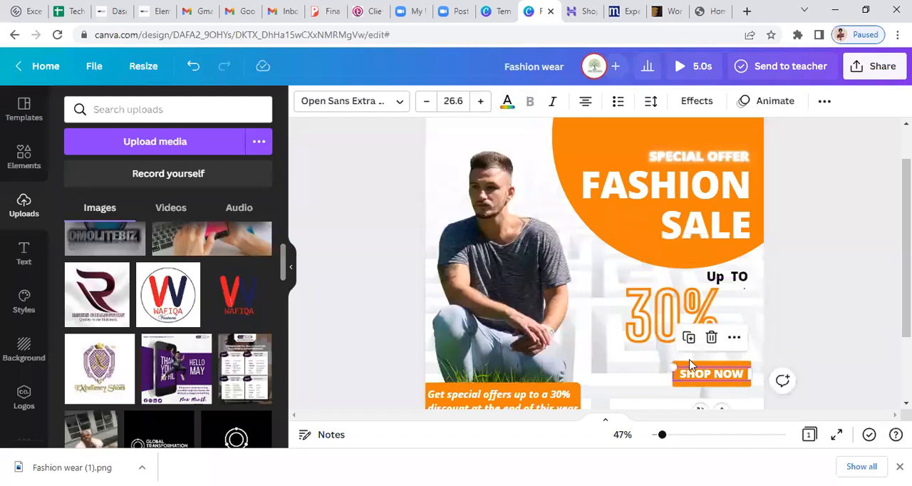
{"action": "left_click", "coordinate": [689, 360]}
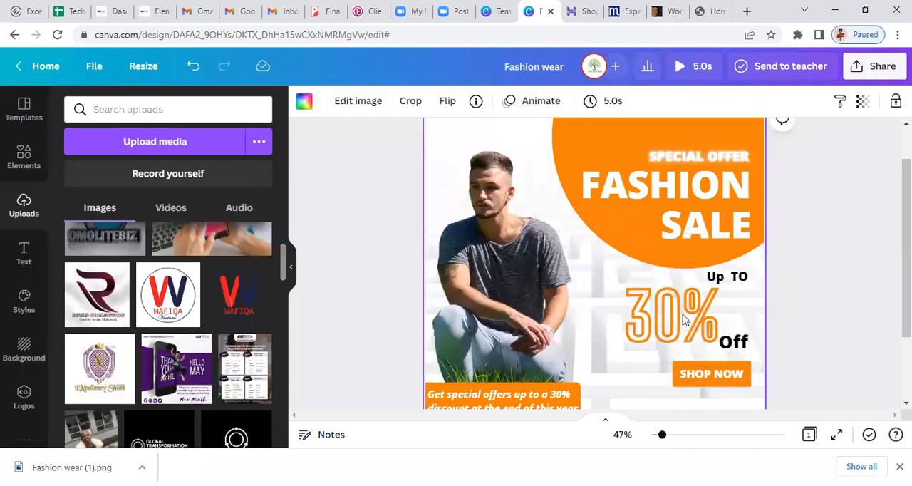
{"action": "left_click", "coordinate": [746, 350]}
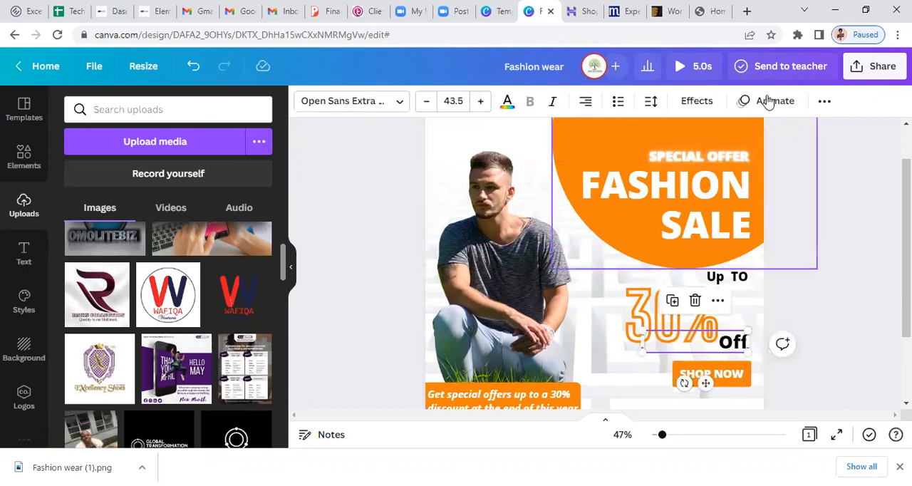
{"action": "left_click", "coordinate": [768, 101]}
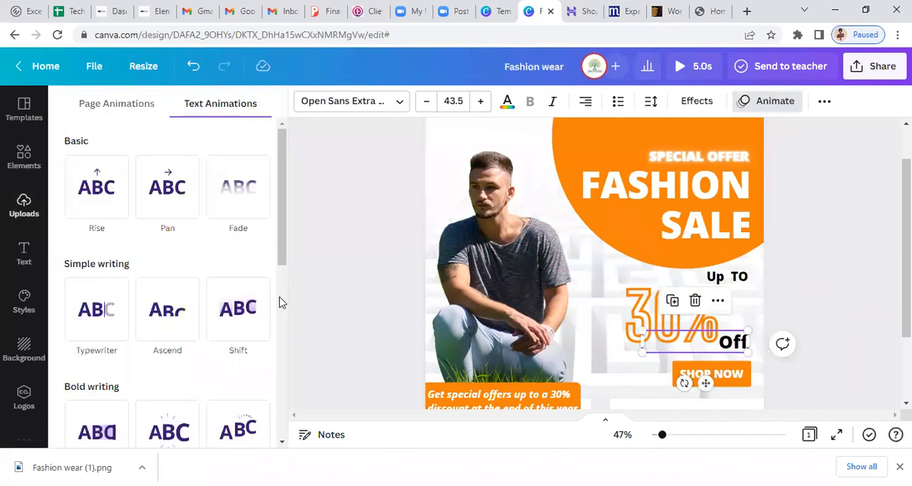
{"action": "scroll", "coordinate": [279, 303], "scroll_direction": "down", "scroll_amount": 4}
{"action": "left_click", "coordinate": [237, 156]}
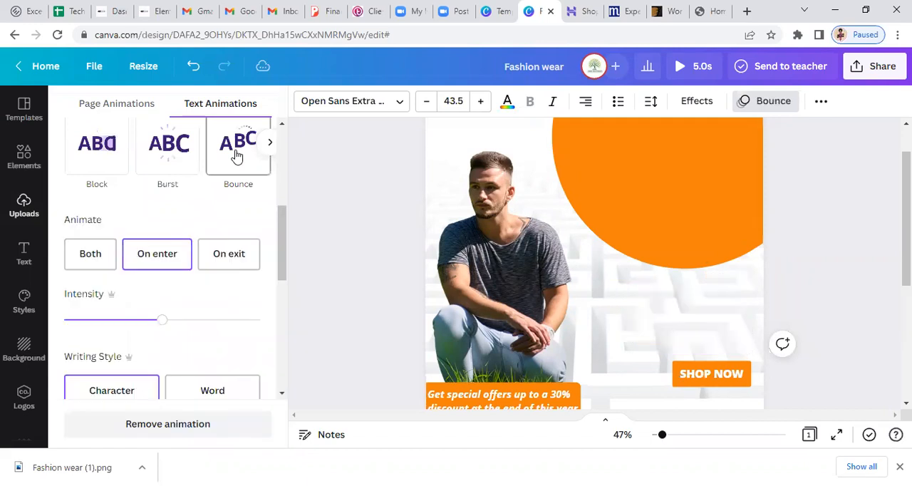
{"action": "scroll", "coordinate": [237, 156], "scroll_direction": "down", "scroll_amount": 1}
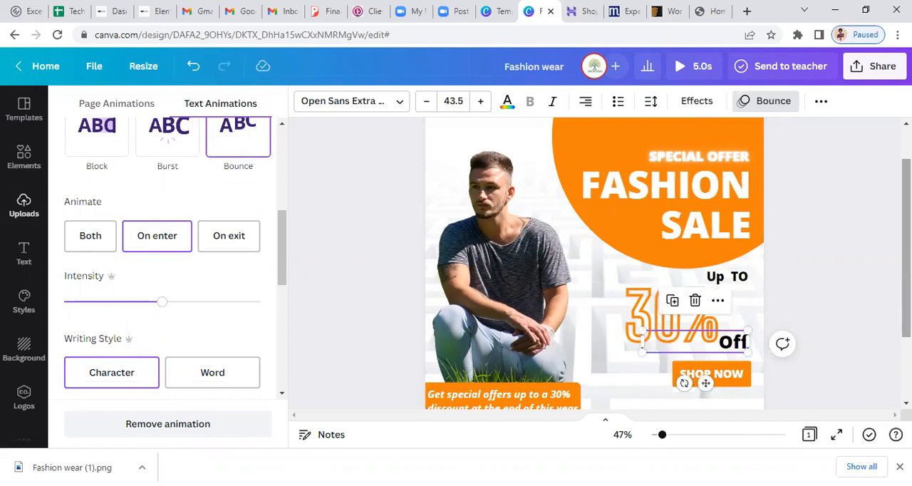
{"action": "scroll", "coordinate": [594, 264], "scroll_direction": "down", "scroll_amount": 1}
{"action": "left_click", "coordinate": [23, 205]}
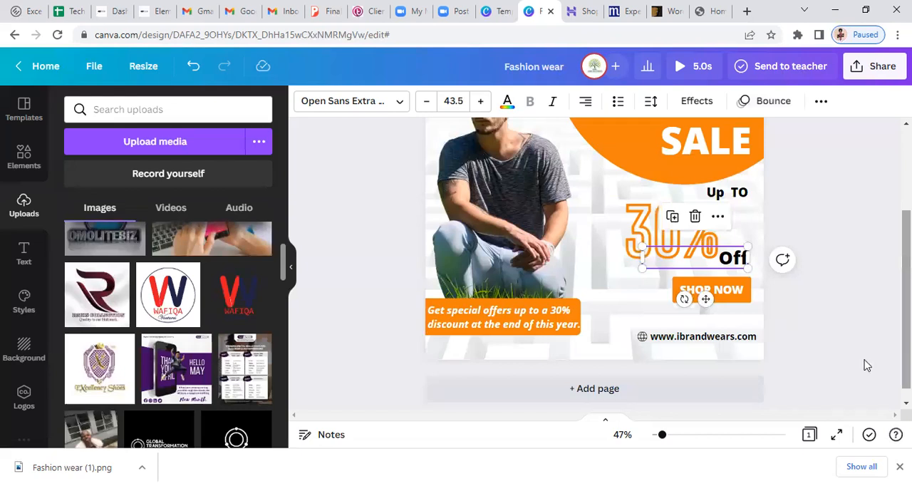
Give the orange button shape behind SHOP NOW the Pan element animation
{"action": "left_click", "coordinate": [739, 297]}
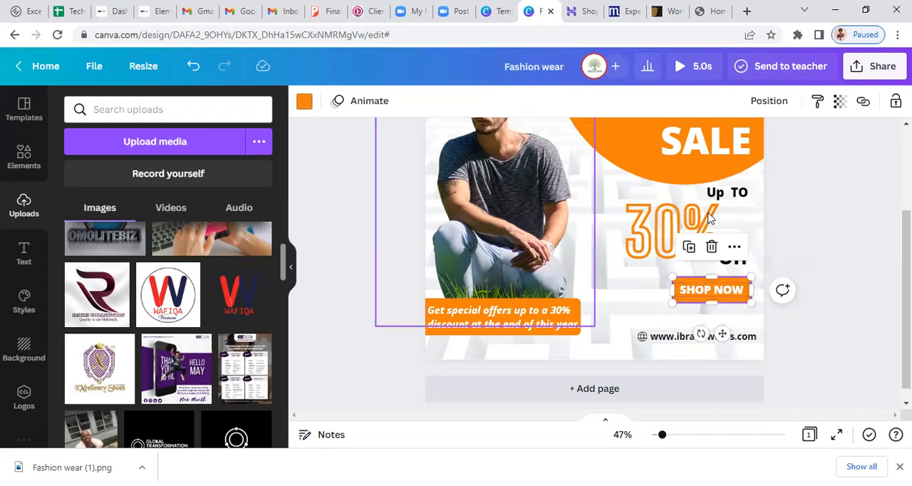
{"action": "left_click", "coordinate": [347, 107]}
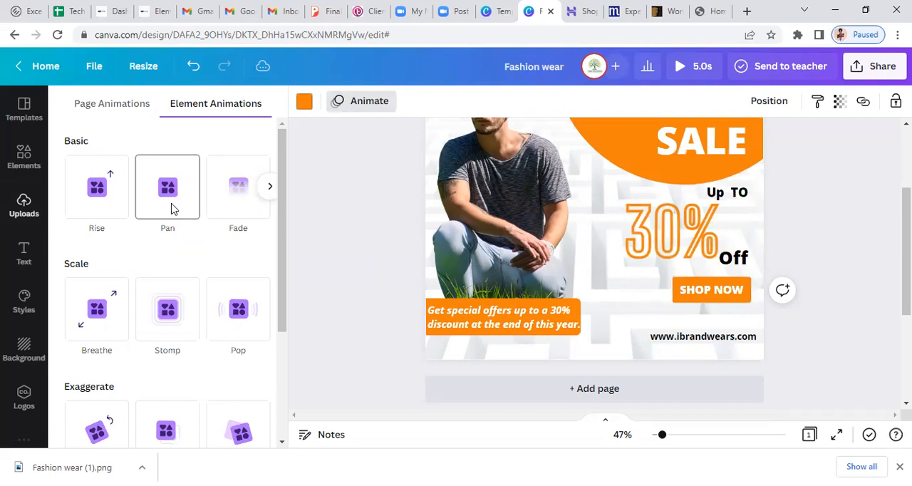
{"action": "left_click", "coordinate": [171, 208]}
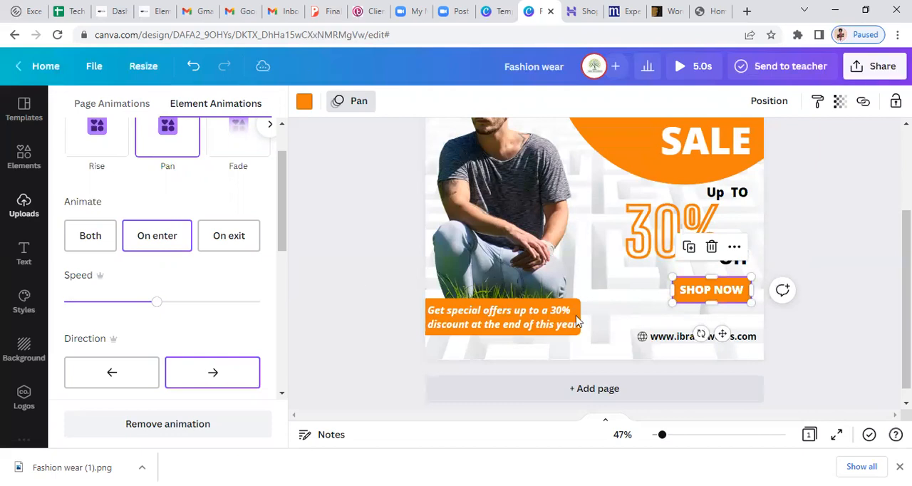
Animate the SHOP NOW text with Scrapbook and the special offers tagline with the Shift slide in and out animation
{"action": "double_click", "coordinate": [698, 296]}
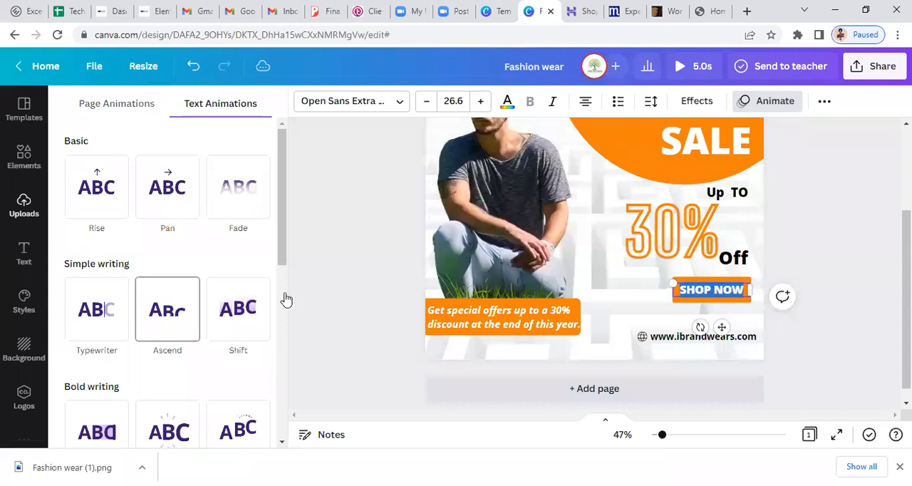
{"action": "scroll", "coordinate": [115, 278], "scroll_direction": "down", "scroll_amount": 4}
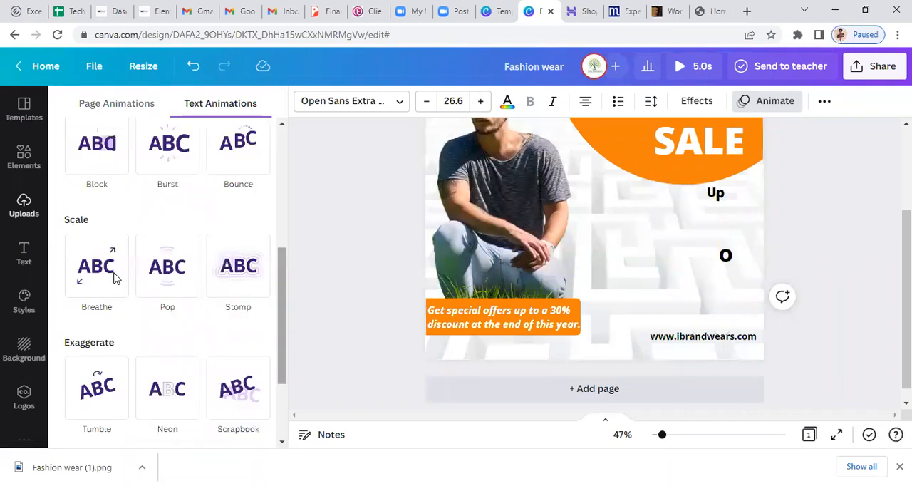
{"action": "left_click", "coordinate": [238, 265]}
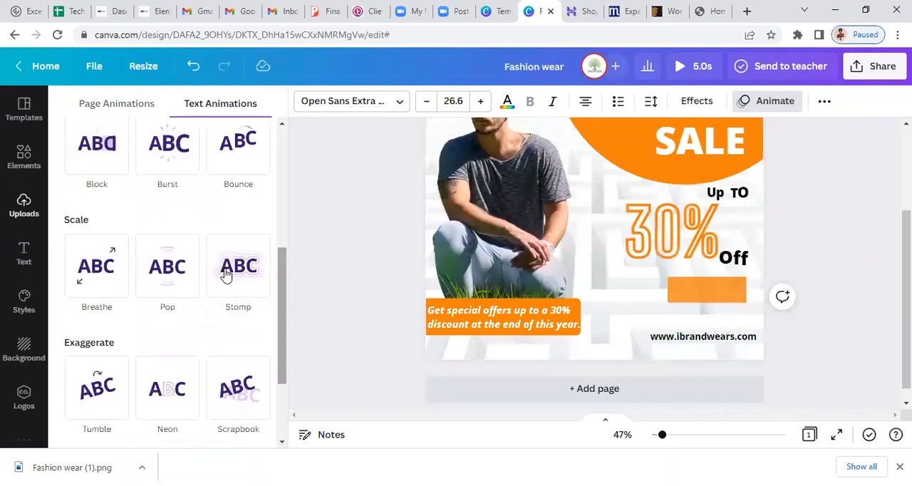
{"action": "left_click", "coordinate": [238, 399]}
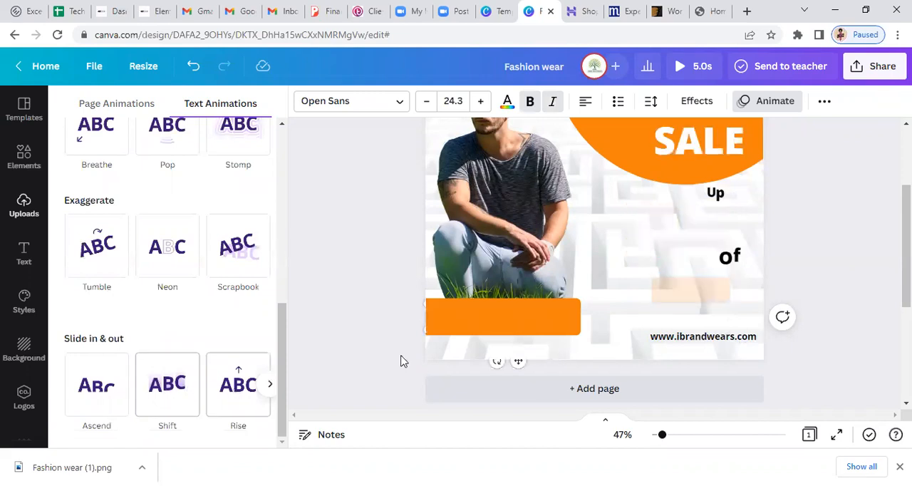
{"action": "left_click", "coordinate": [167, 384]}
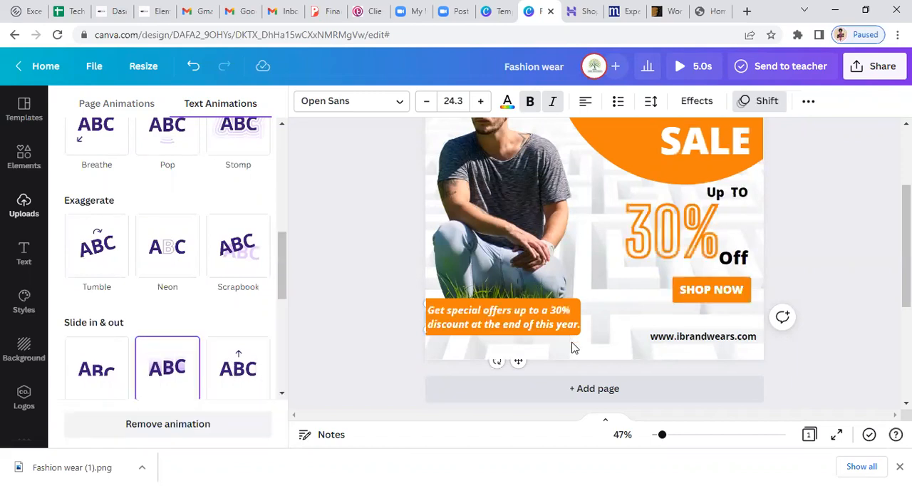
Browse the element animations for the orange box behind the special offers tagline and give it Stomp
{"action": "left_click", "coordinate": [437, 299]}
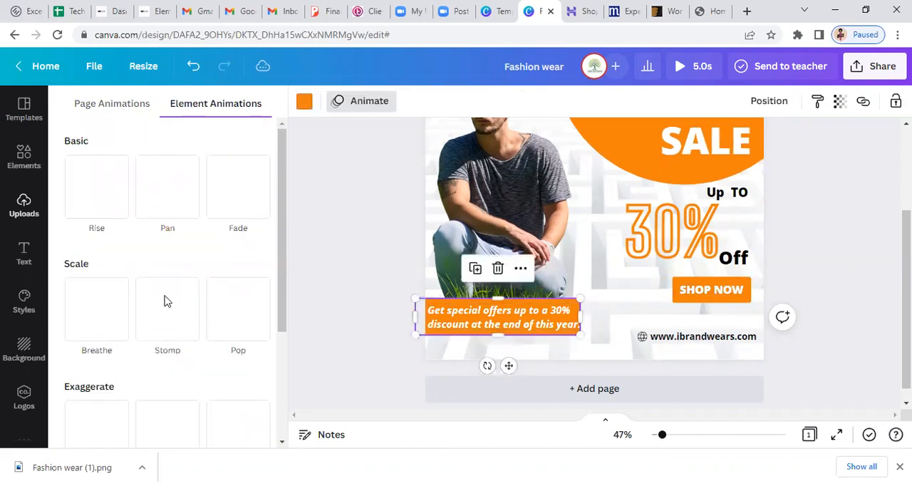
{"action": "left_click", "coordinate": [163, 344]}
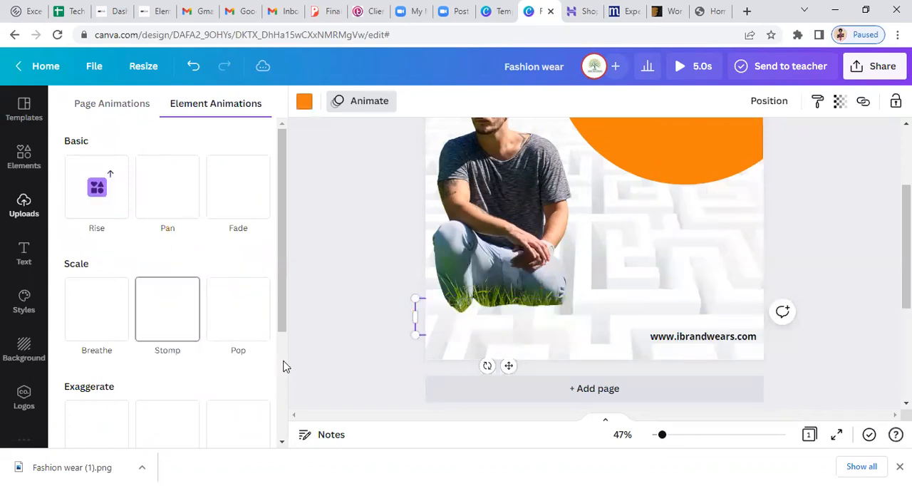
{"action": "scroll", "coordinate": [178, 369], "scroll_direction": "down", "scroll_amount": 3}
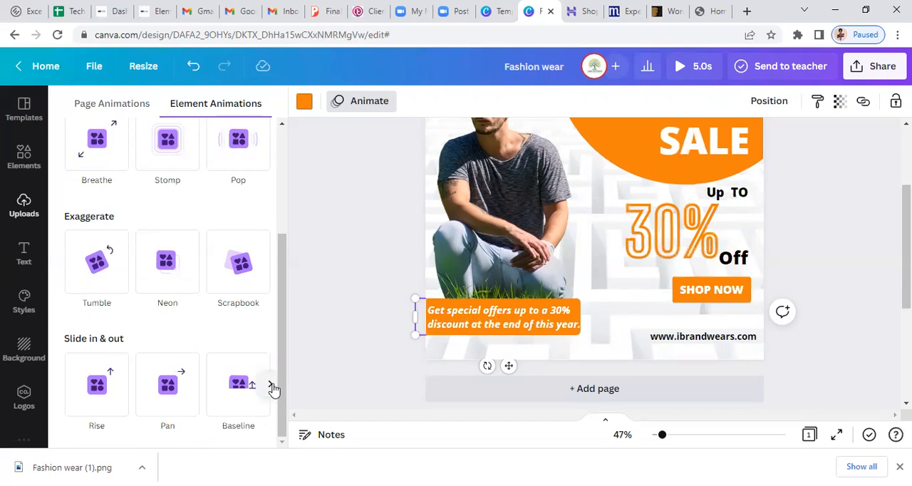
{"action": "left_click", "coordinate": [272, 386]}
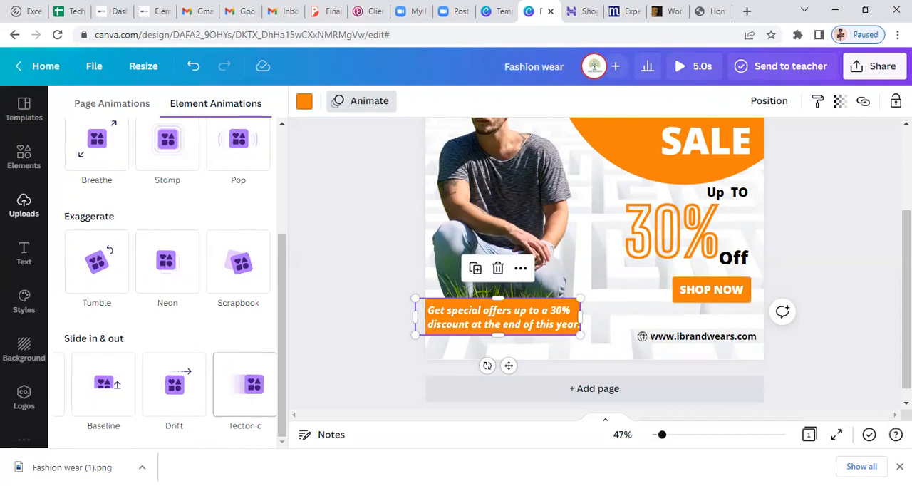
{"action": "left_click", "coordinate": [514, 312]}
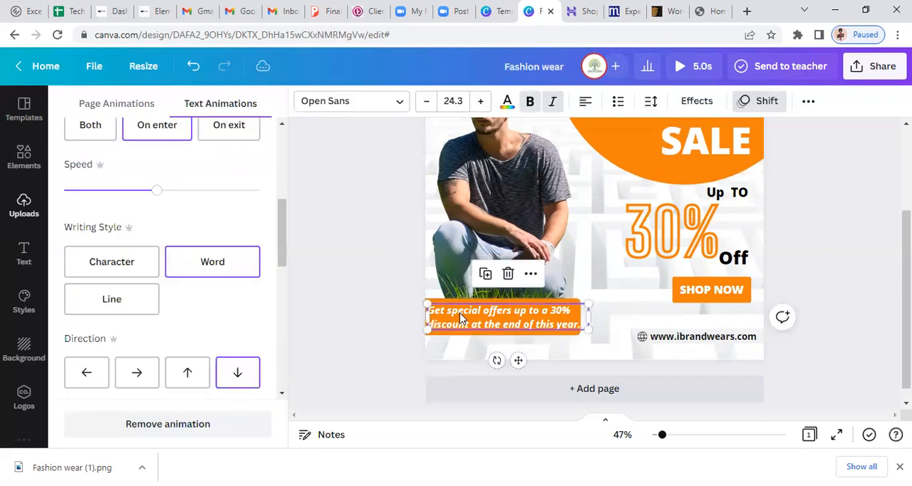
{"action": "left_click", "coordinate": [282, 177]}
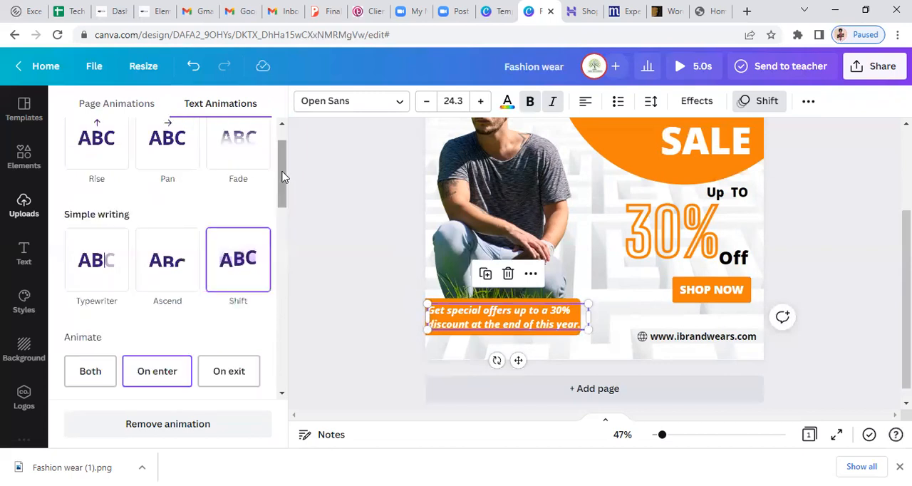
{"action": "left_click", "coordinate": [446, 333]}
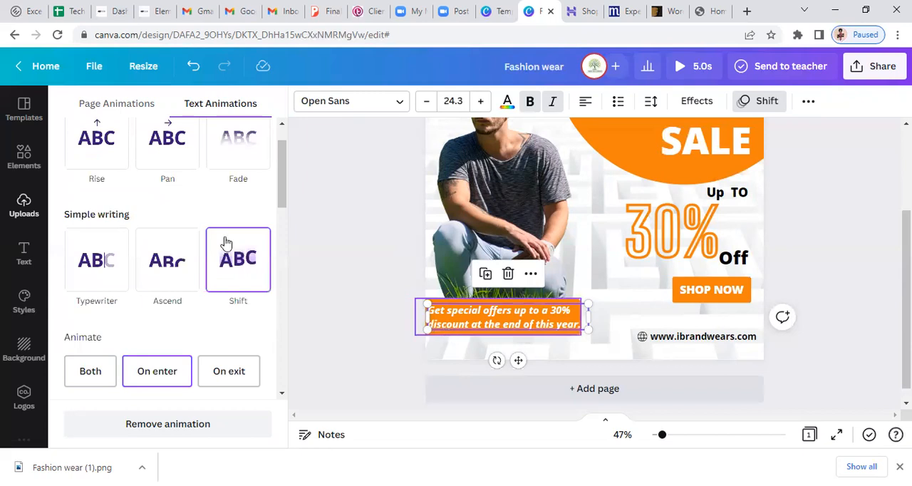
{"action": "left_click", "coordinate": [159, 313]}
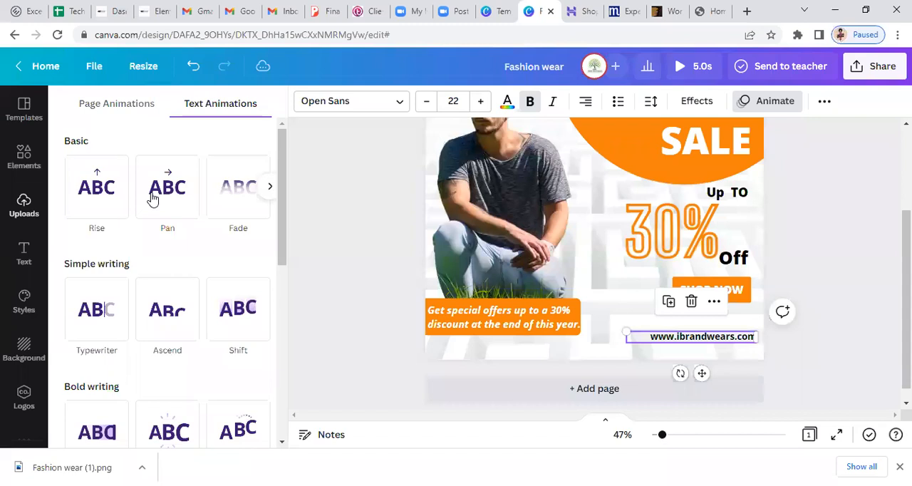
Animate the website address text with Pan and the globe icon beside it with Rise
{"action": "left_click", "coordinate": [152, 198]}
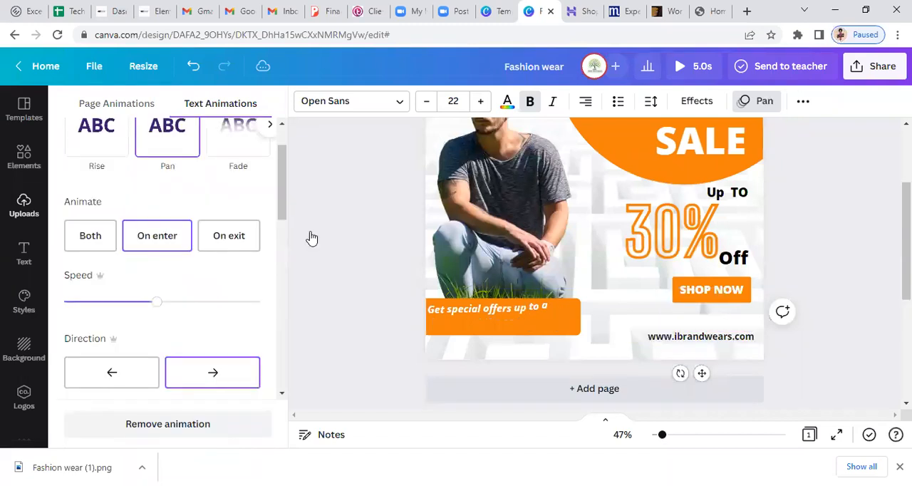
{"action": "left_click", "coordinate": [626, 342]}
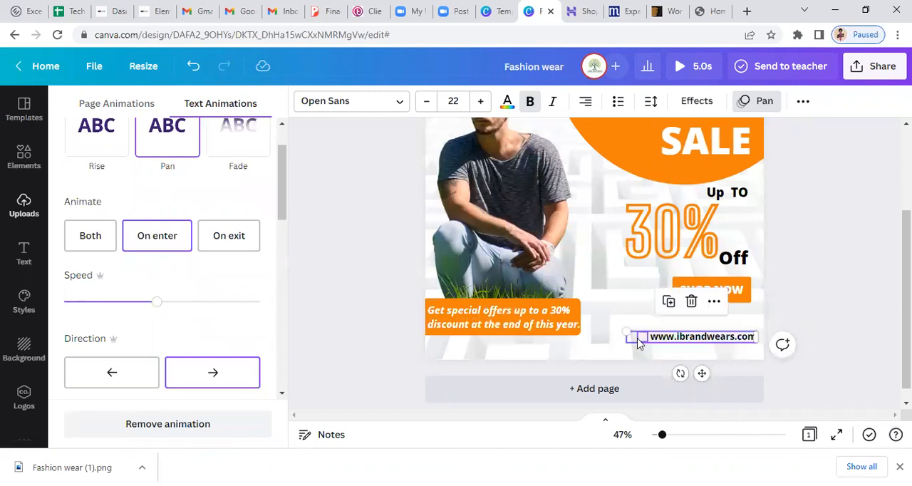
{"action": "left_click", "coordinate": [636, 337]}
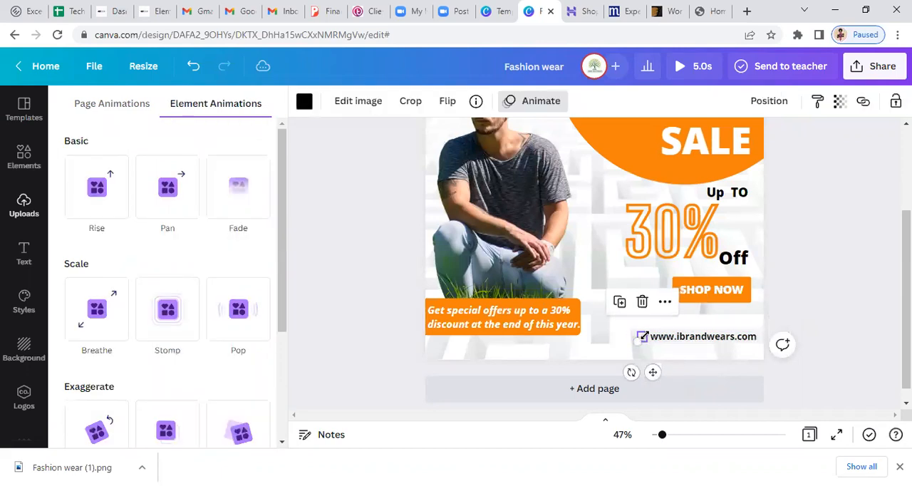
{"action": "left_click", "coordinate": [101, 211]}
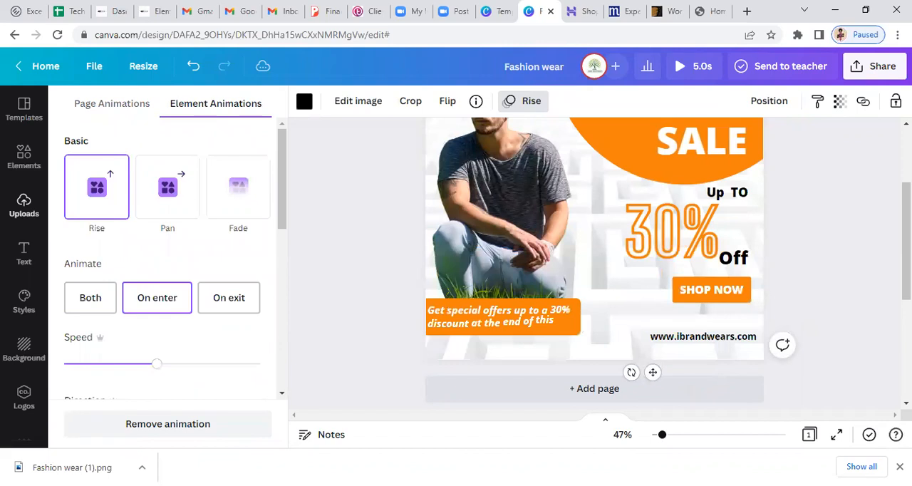
{"action": "left_click", "coordinate": [854, 260]}
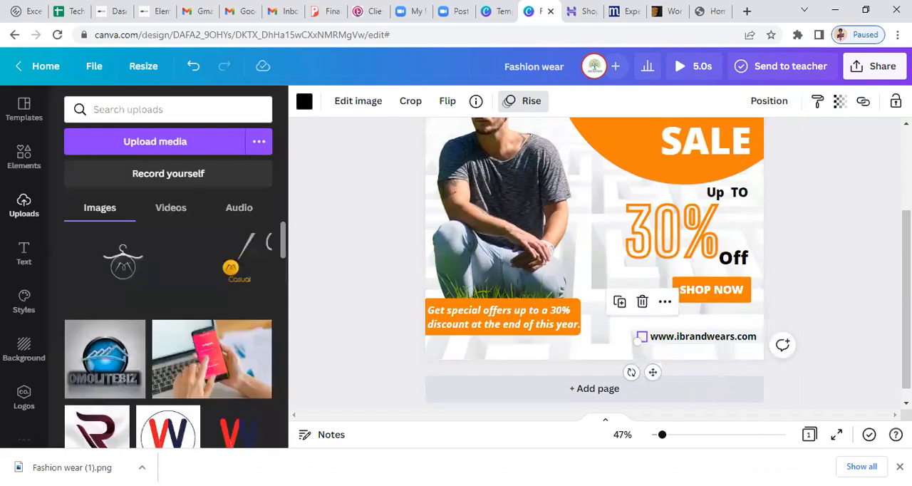
Give the cut-out model photo the Photo Zoom animation from the photo movement group
{"action": "scroll", "coordinate": [853, 243], "scroll_direction": "up", "scroll_amount": 2}
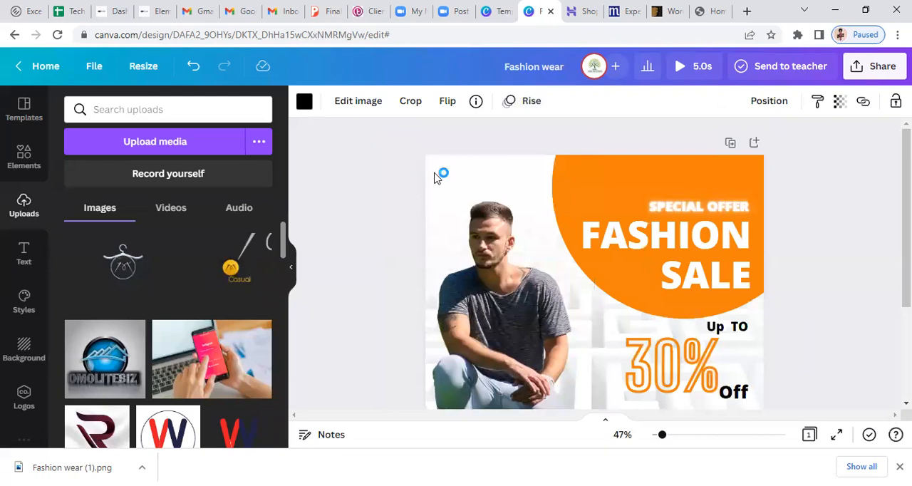
{"action": "left_click", "coordinate": [530, 322]}
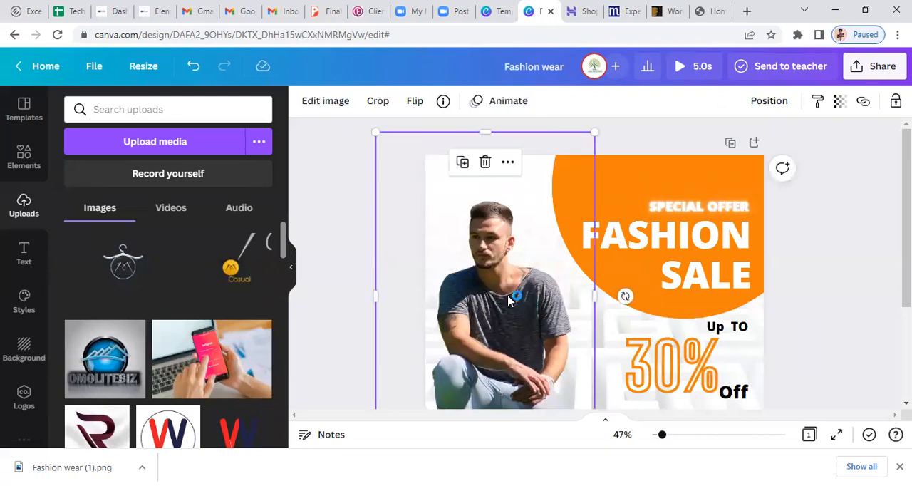
{"action": "left_click", "coordinate": [491, 103]}
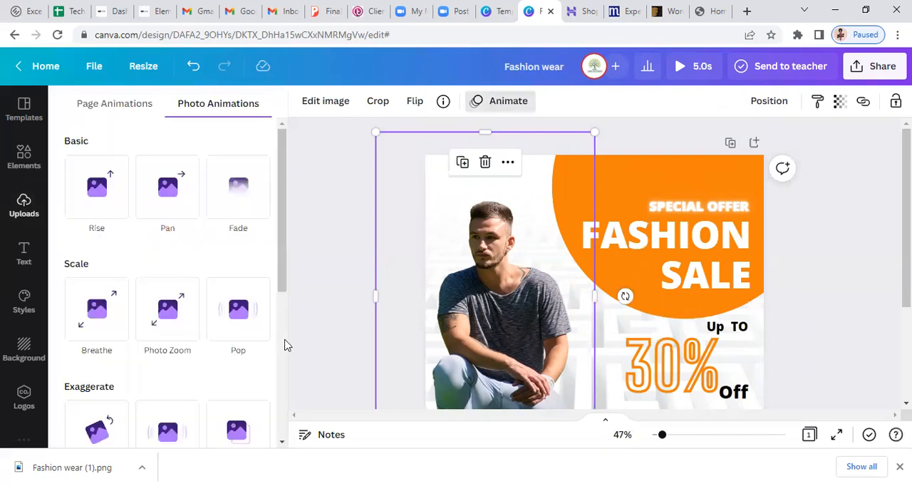
{"action": "scroll", "coordinate": [265, 341], "scroll_direction": "down", "scroll_amount": 4}
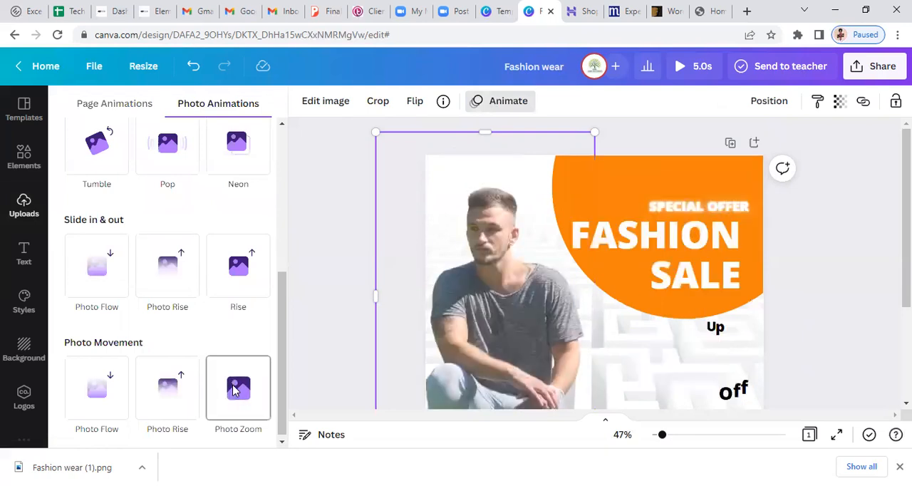
{"action": "left_click", "coordinate": [235, 390]}
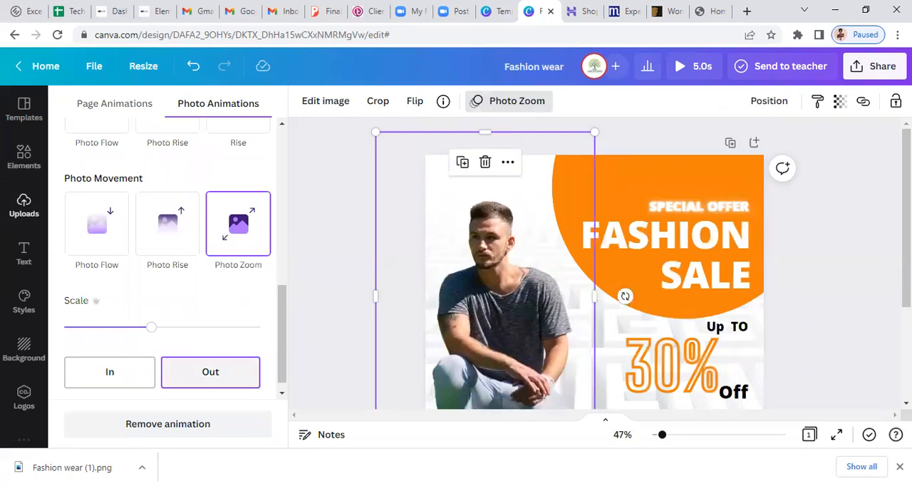
{"action": "scroll", "coordinate": [591, 263], "scroll_direction": "down", "scroll_amount": 2}
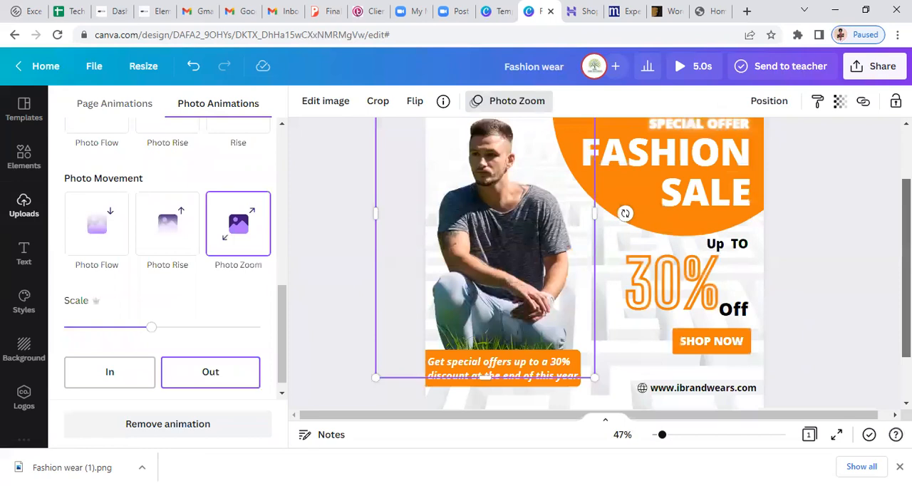
{"action": "scroll", "coordinate": [678, 273], "scroll_direction": "down", "scroll_amount": 1}
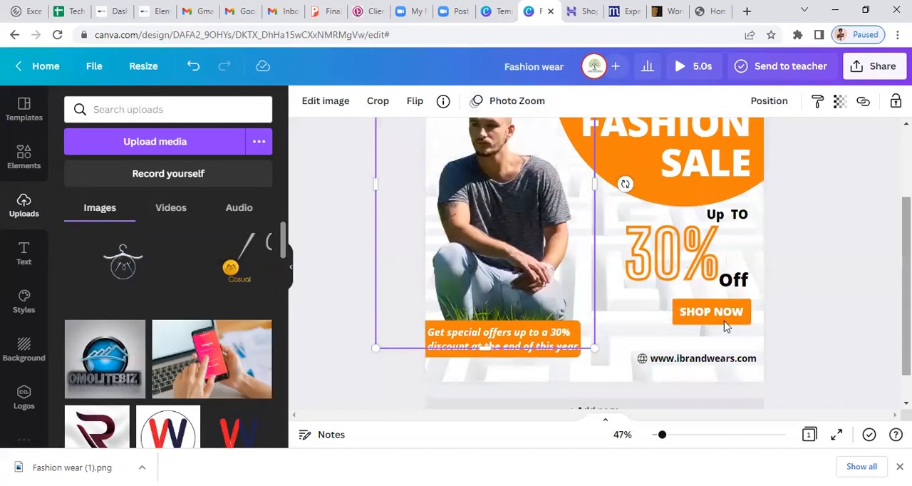
Apply the Photo Flow page animation from the photo movement group to the whole page, replacing the individual element animations
{"action": "left_click", "coordinate": [614, 381]}
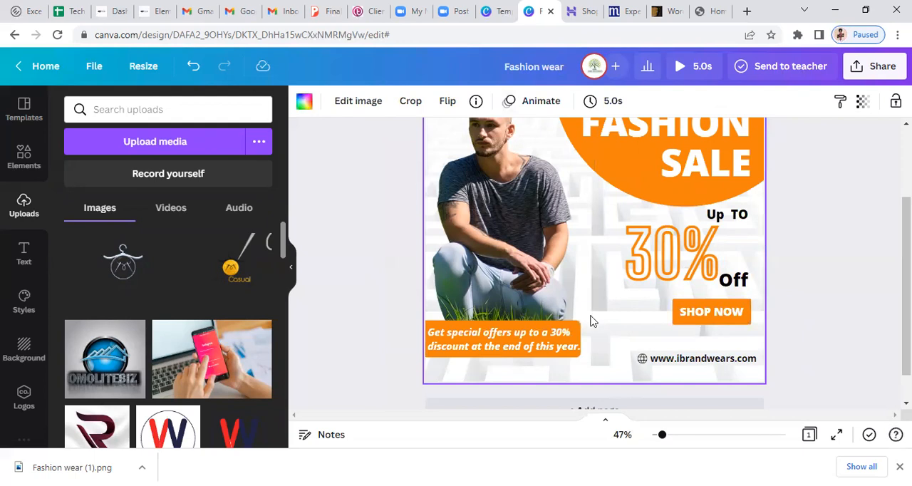
{"action": "left_click", "coordinate": [539, 103]}
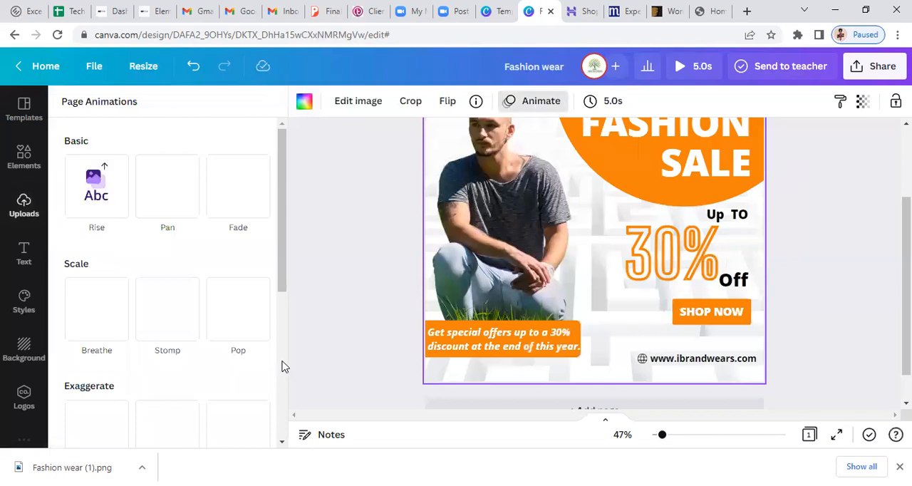
{"action": "scroll", "coordinate": [128, 303], "scroll_direction": "down", "scroll_amount": 4}
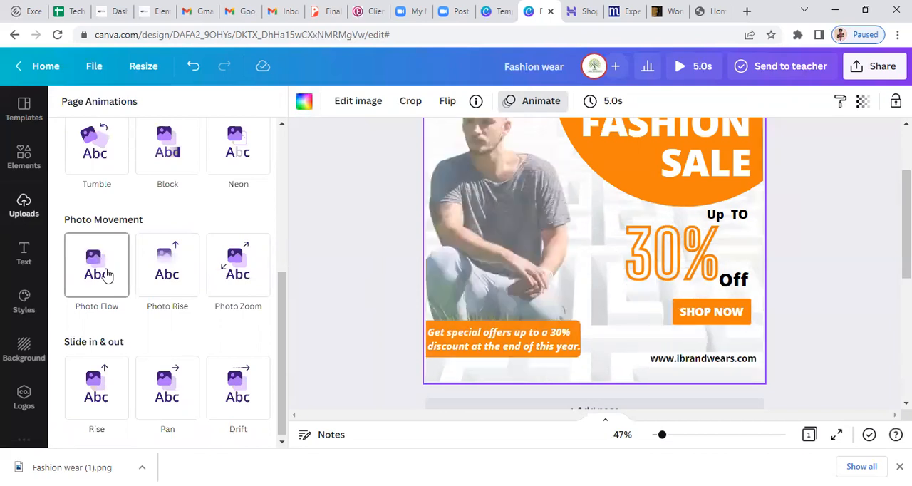
{"action": "left_click", "coordinate": [106, 275]}
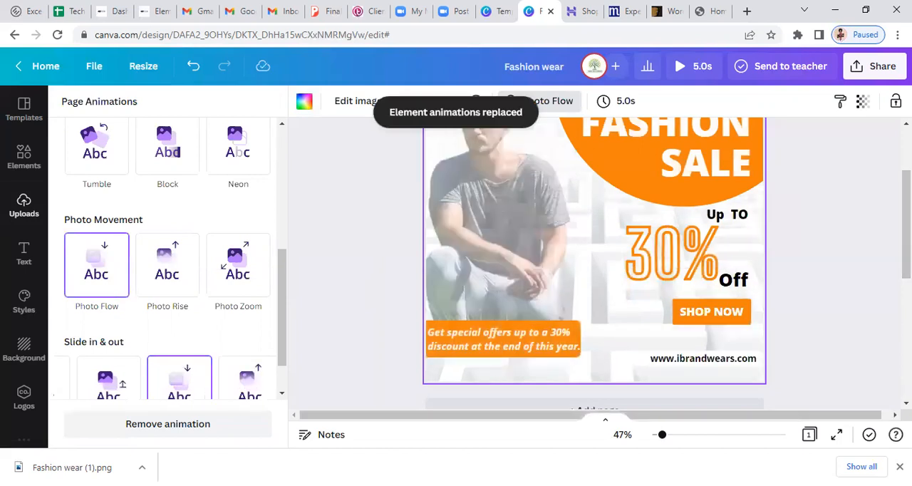
{"action": "left_click", "coordinate": [795, 299]}
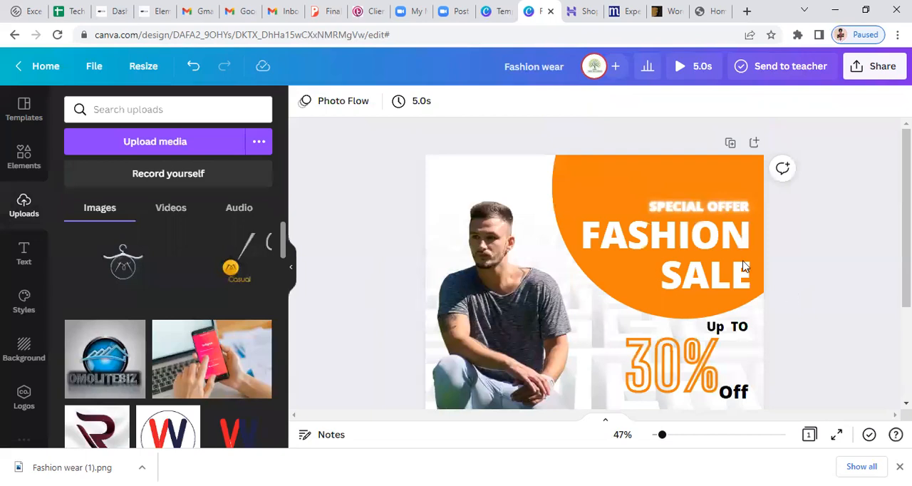
Play a preview of the animated fashion sale page and close it
{"action": "left_click", "coordinate": [692, 70]}
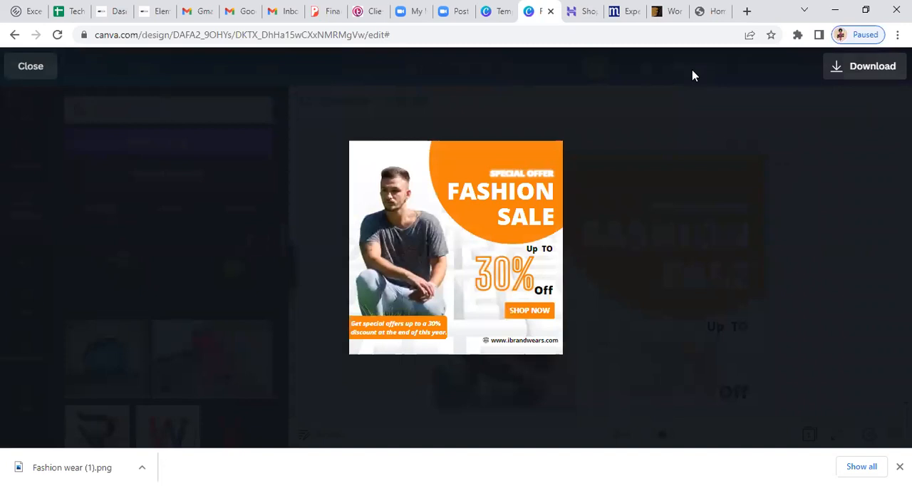
{"action": "left_click", "coordinate": [455, 249]}
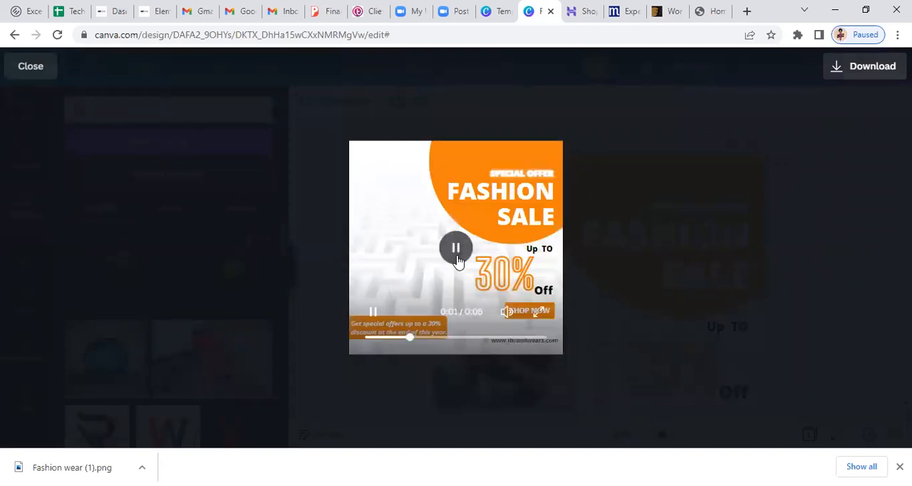
{"action": "left_click", "coordinate": [678, 317]}
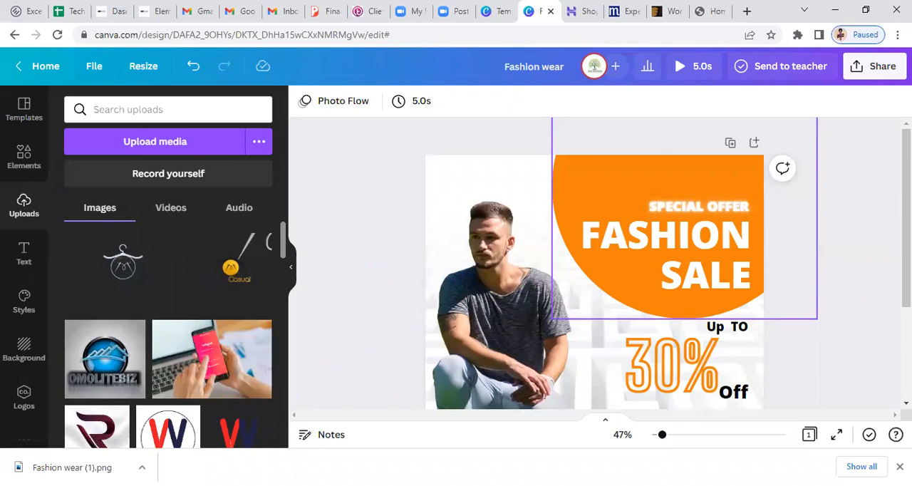
Search the design elements for "audio" and limit the results to audio tracks
{"action": "scroll", "coordinate": [594, 267], "scroll_direction": "down", "scroll_amount": 3}
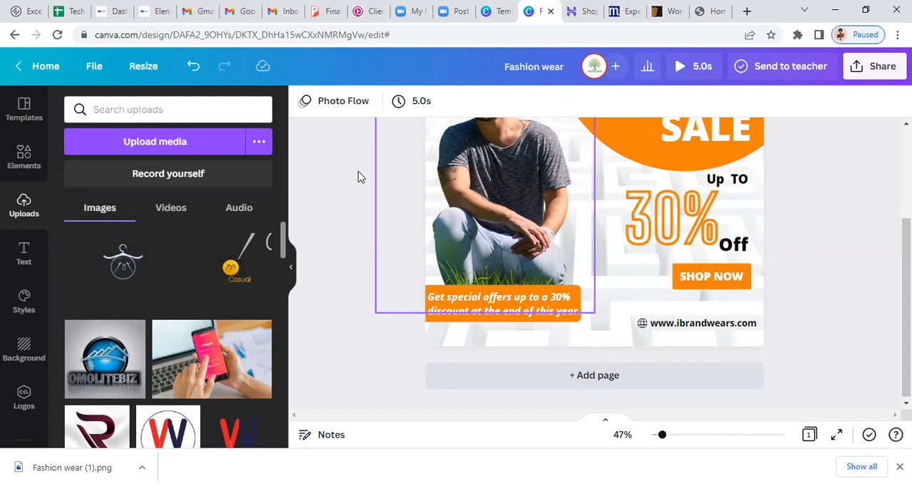
{"action": "left_click", "coordinate": [24, 158]}
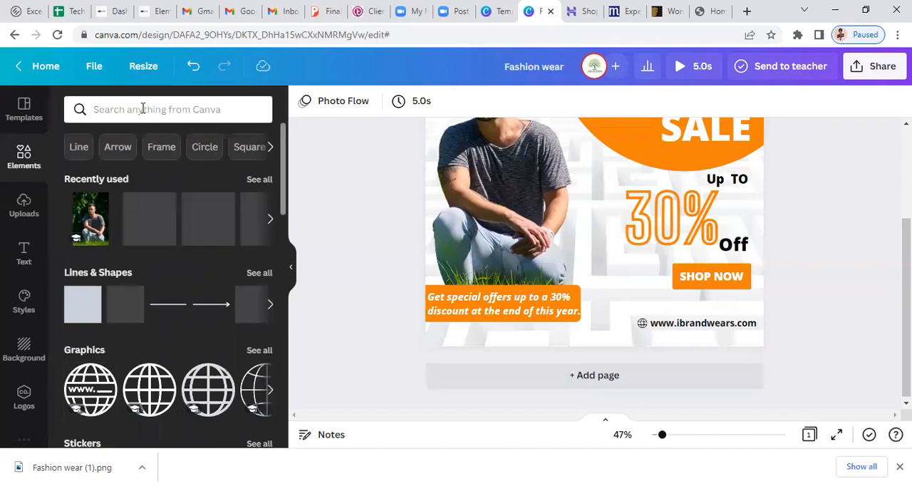
{"action": "left_click", "coordinate": [142, 109]}
{"action": "left_click", "coordinate": [143, 108]}
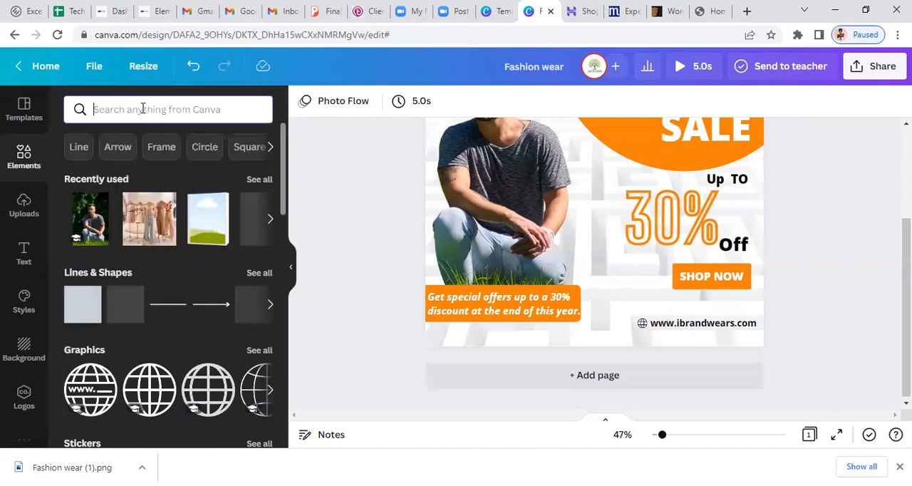
{"action": "type", "text": "audio"}
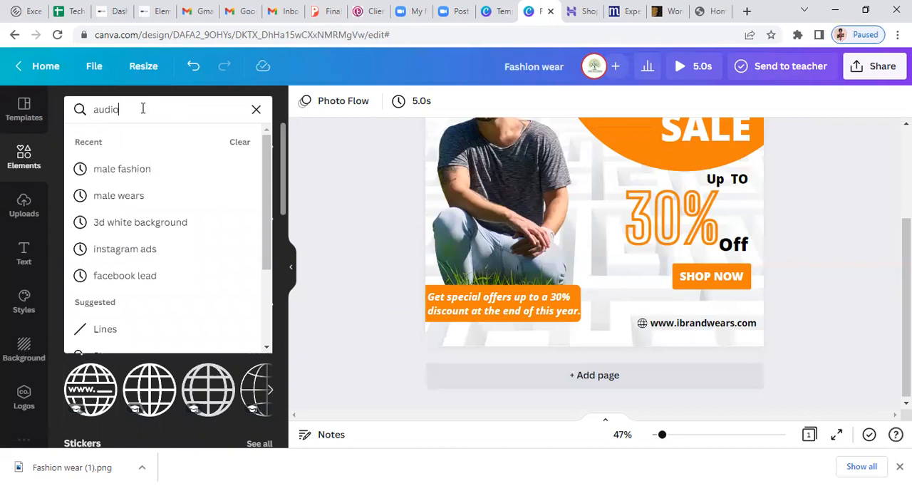
{"action": "key", "text": "Return"}
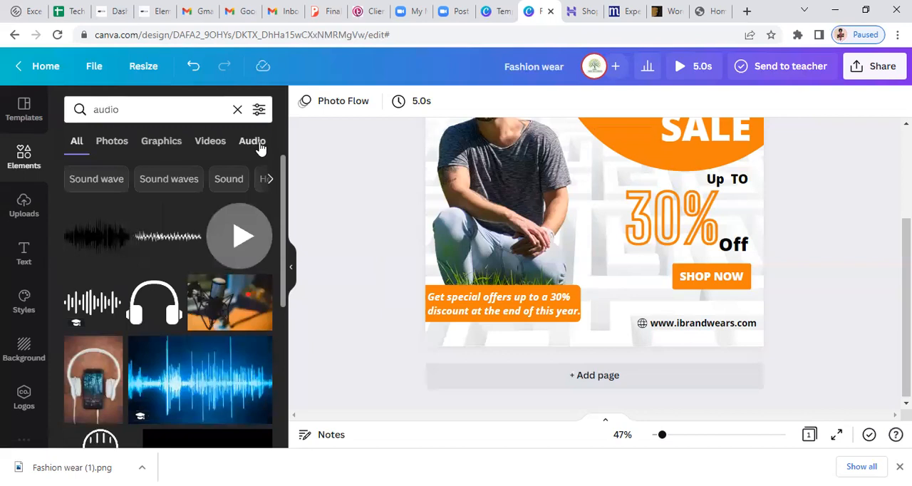
{"action": "left_click", "coordinate": [258, 144]}
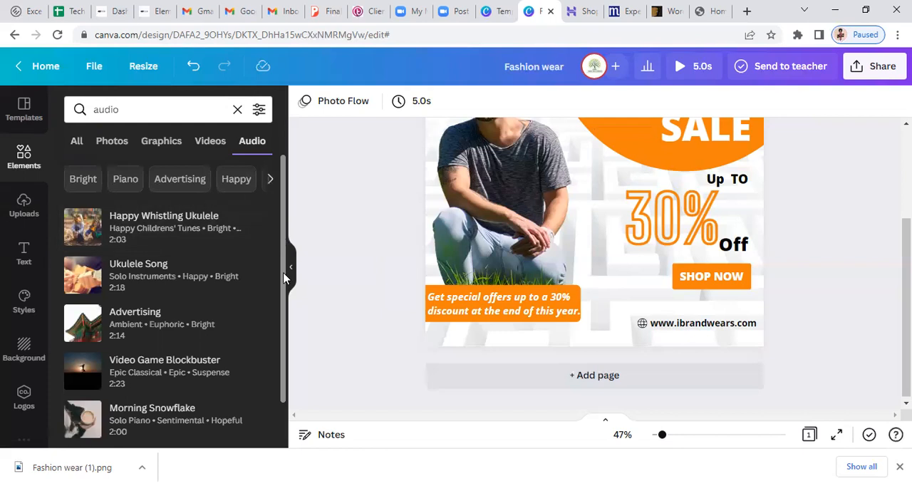
Add the Advertising audio track to the fashion sale design
{"action": "scroll", "coordinate": [283, 278], "scroll_direction": "down", "scroll_amount": 1}
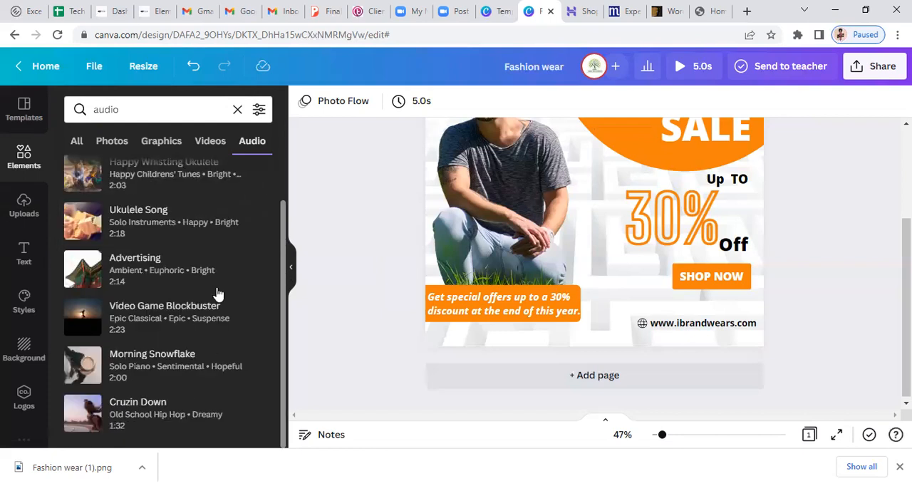
{"action": "left_click", "coordinate": [123, 275]}
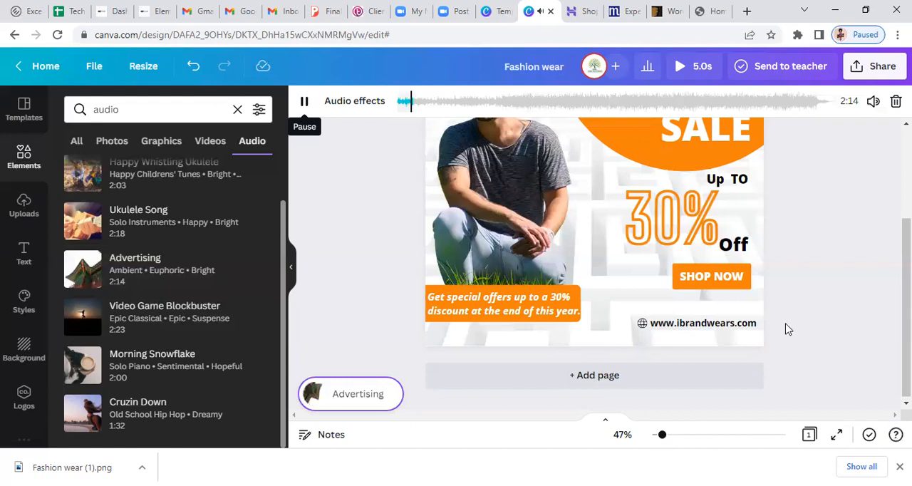
{"action": "left_click", "coordinate": [871, 72]}
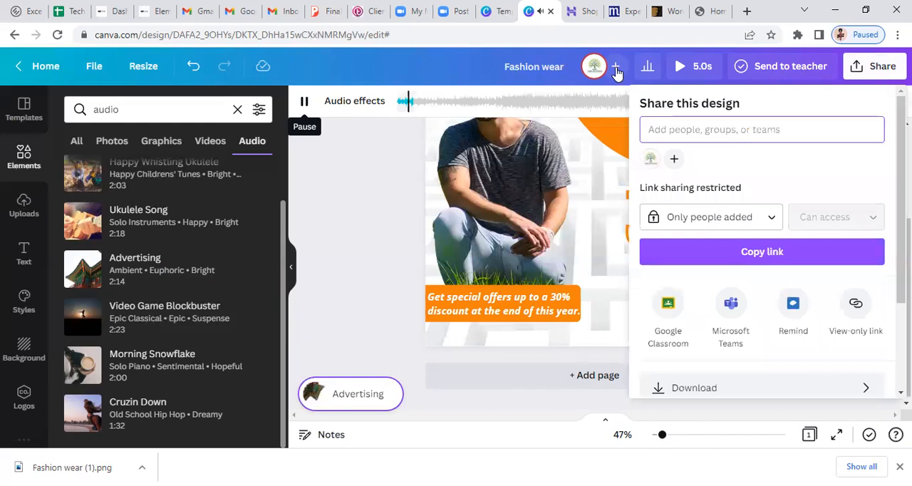
{"action": "left_click", "coordinate": [309, 225]}
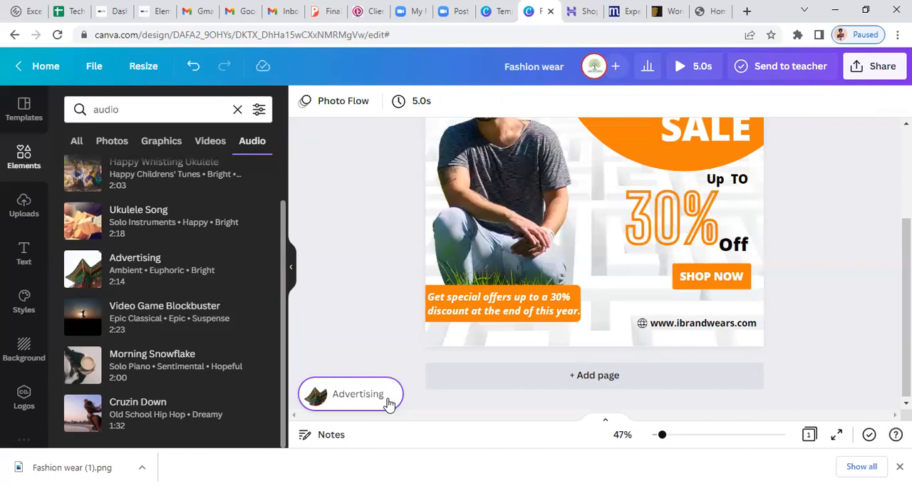
Shift the part of the Advertising track used in the design to just past the middle of the song and stop its playback
{"action": "left_click", "coordinate": [349, 405]}
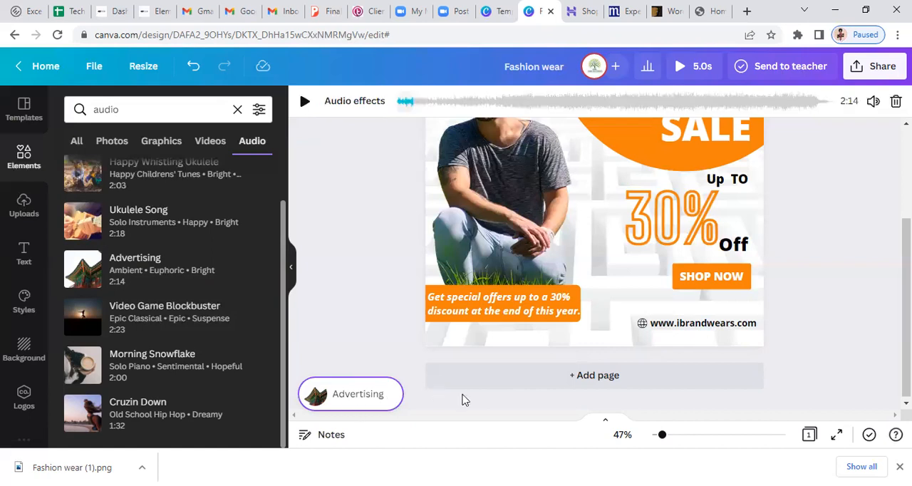
{"action": "left_click", "coordinate": [508, 108]}
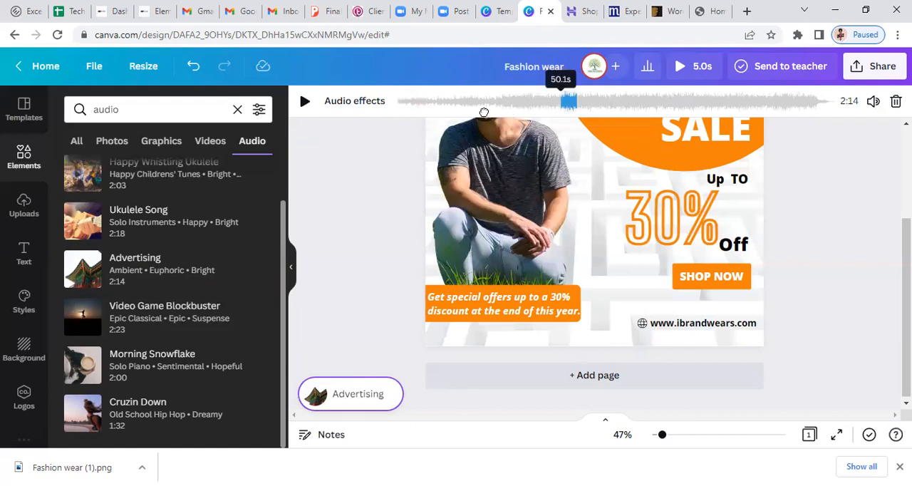
{"action": "left_click_drag", "start_coordinate": [563, 103], "coordinate": [620, 95]}
{"action": "left_click", "coordinate": [621, 96]}
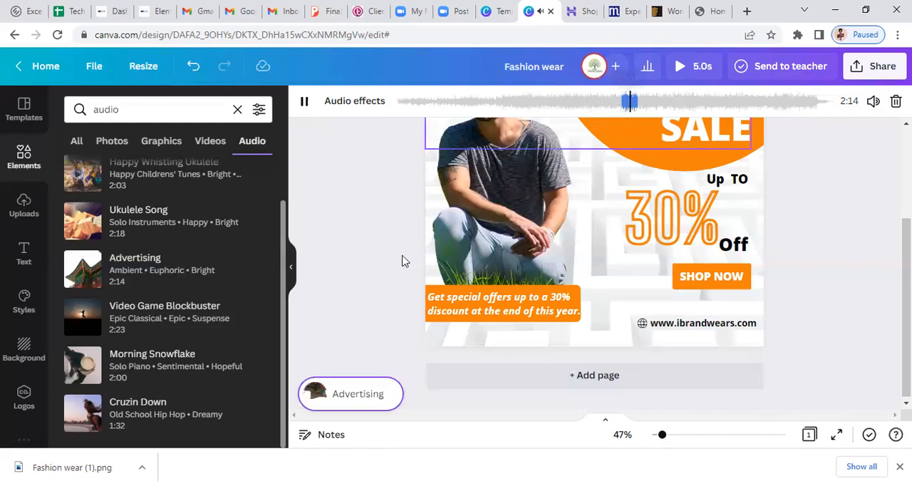
{"action": "left_click", "coordinate": [303, 104]}
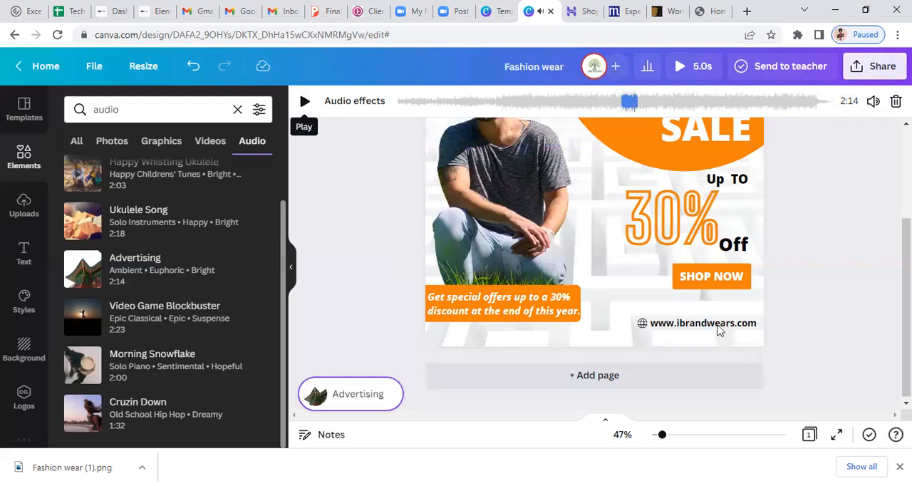
Download the animated fashion sale design with its audio as an MP4 Video
{"action": "left_click", "coordinate": [876, 68]}
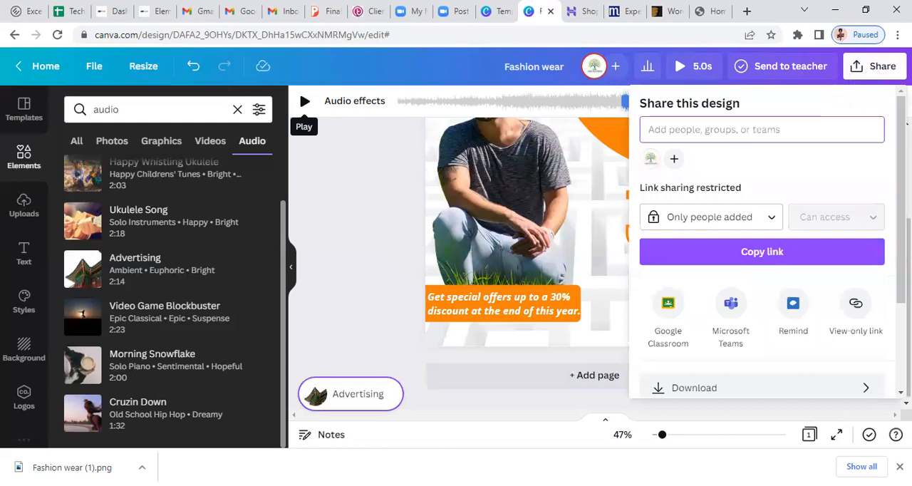
{"action": "scroll", "coordinate": [705, 260], "scroll_direction": "down", "scroll_amount": 2}
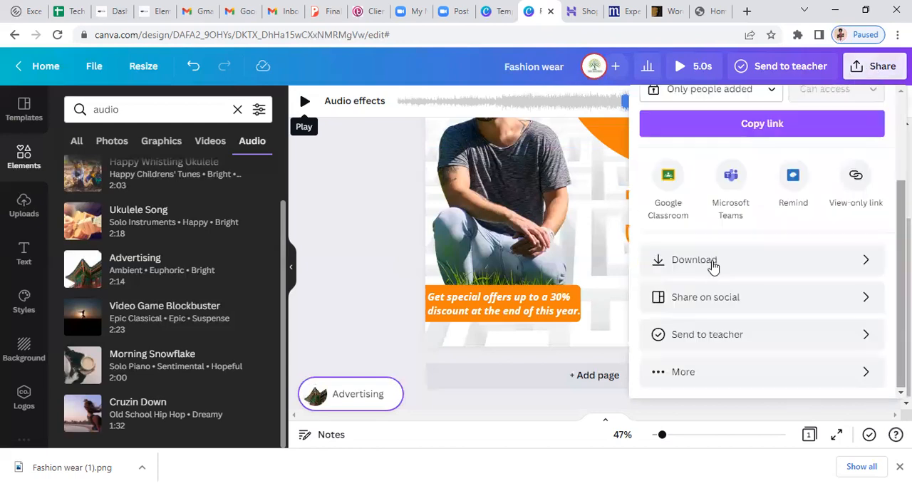
{"action": "left_click", "coordinate": [712, 264]}
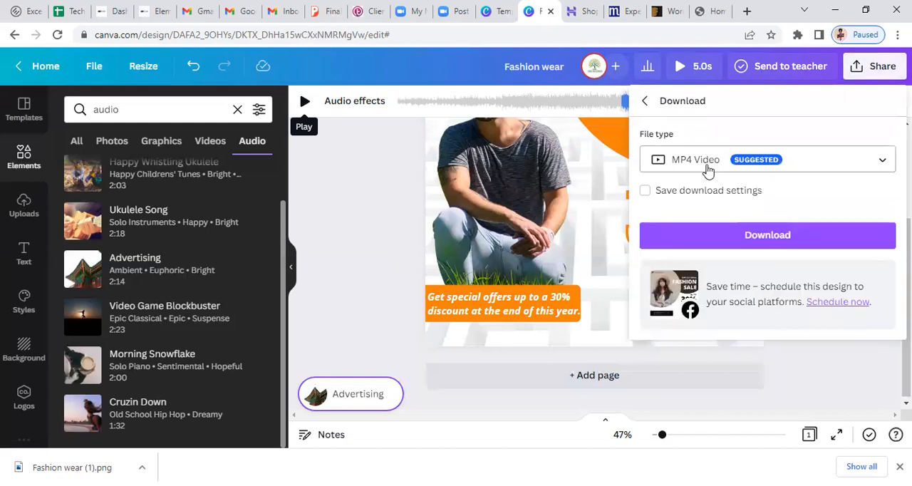
{"action": "left_click", "coordinate": [707, 169]}
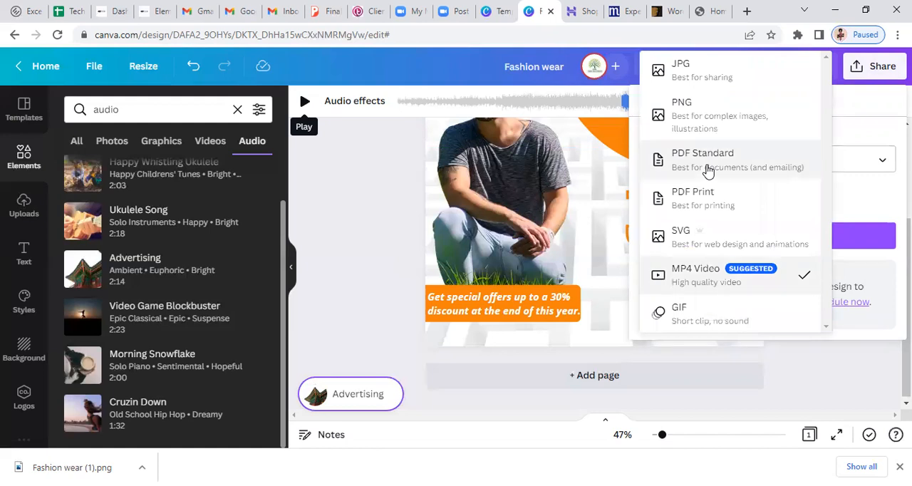
{"action": "left_click", "coordinate": [710, 286]}
{"action": "left_click", "coordinate": [769, 240]}
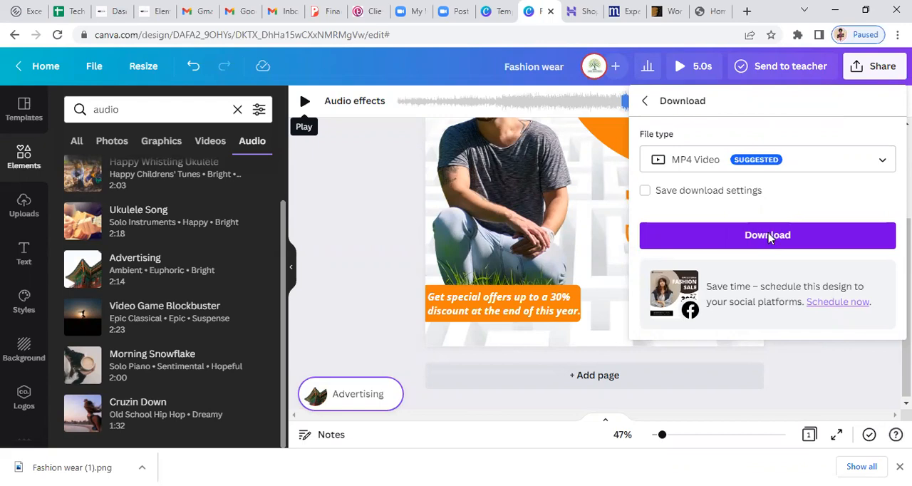
{"action": "left_click", "coordinate": [769, 237]}
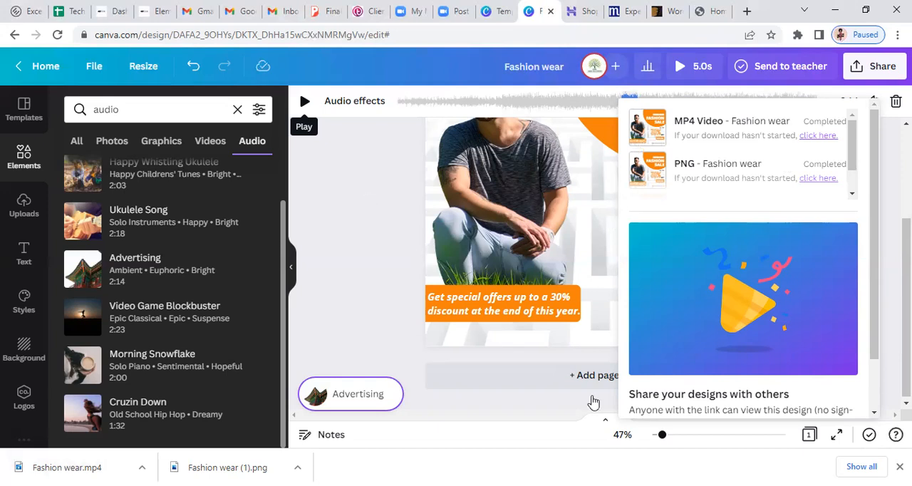
{"action": "left_click", "coordinate": [545, 307]}
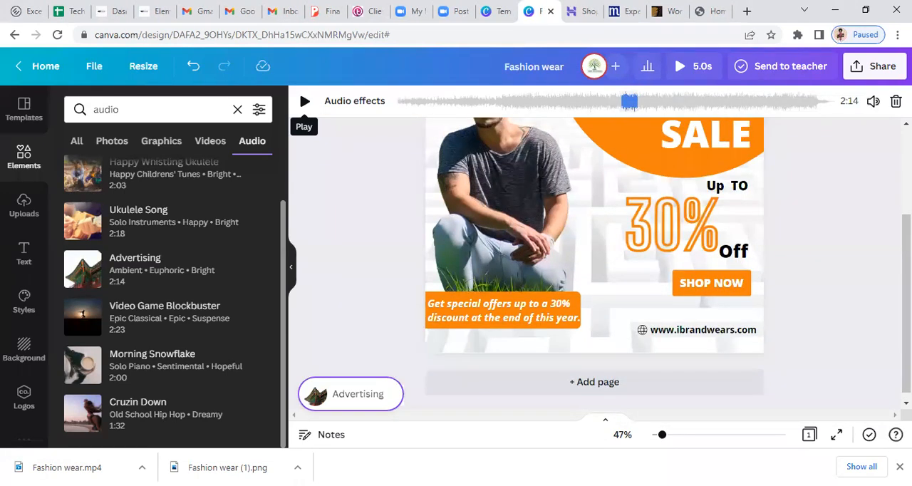
{"action": "scroll", "coordinate": [595, 264], "scroll_direction": "up", "scroll_amount": 2}
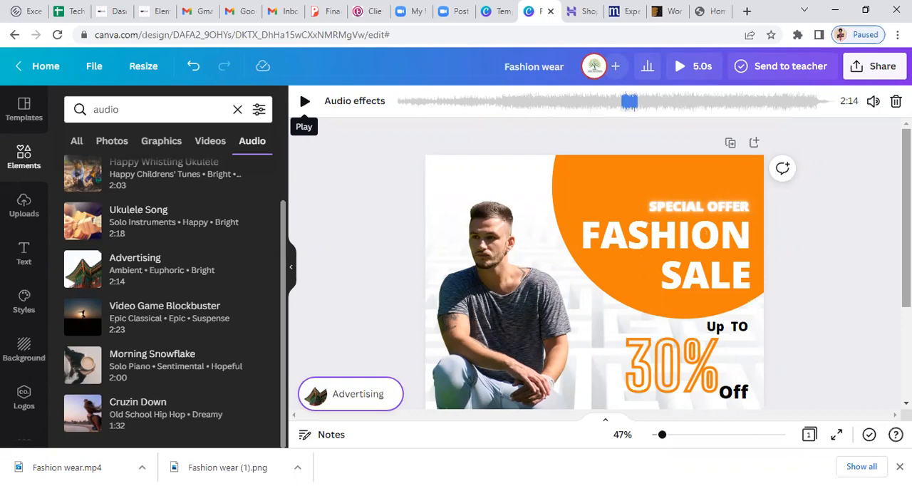
{"action": "scroll", "coordinate": [826, 285], "scroll_direction": "down", "scroll_amount": 3}
{"action": "left_click", "coordinate": [826, 285]}
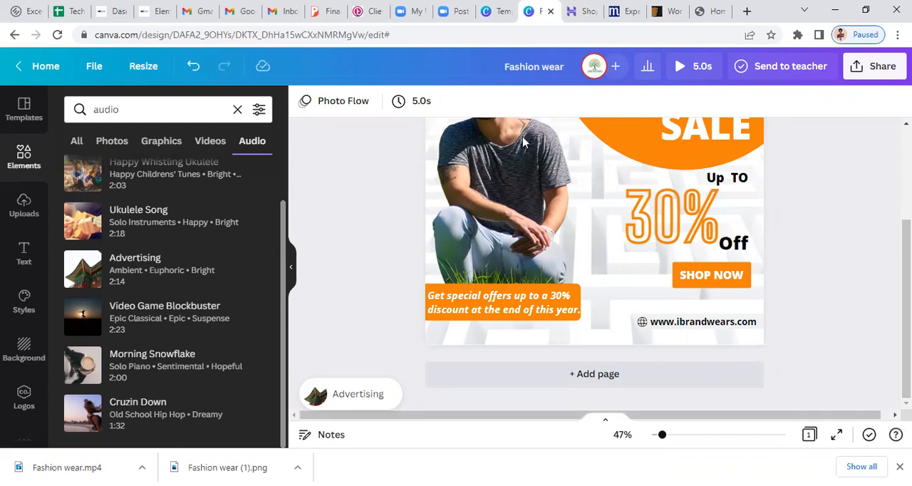
{"action": "scroll", "coordinate": [522, 143], "scroll_direction": "up", "scroll_amount": 3}
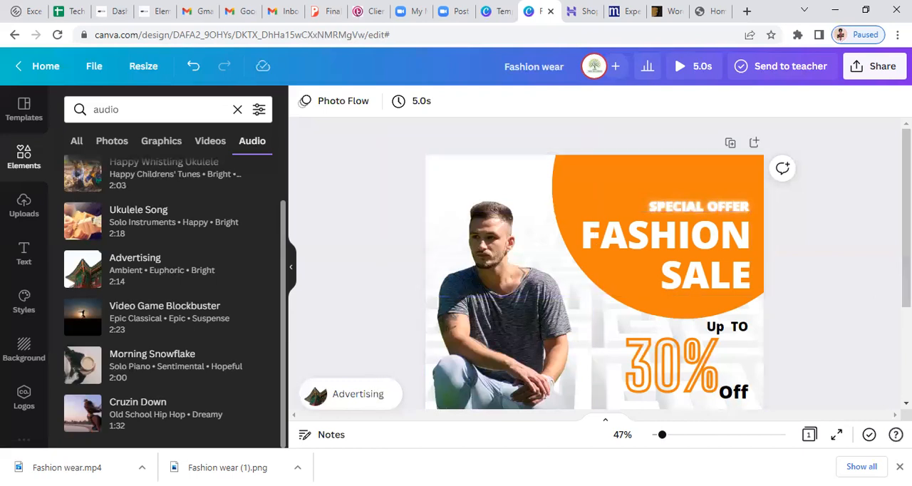
{"action": "scroll", "coordinate": [599, 271], "scroll_direction": "down", "scroll_amount": 1}
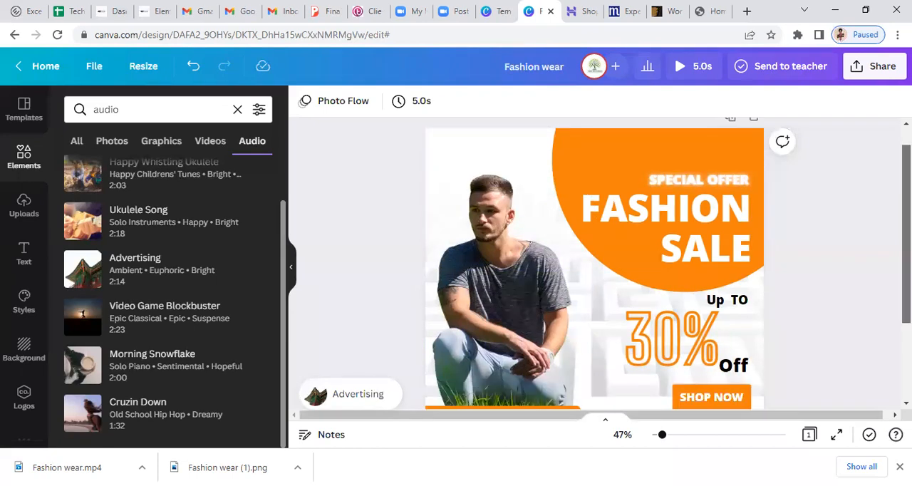
{"action": "scroll", "coordinate": [860, 373], "scroll_direction": "down", "scroll_amount": 2}
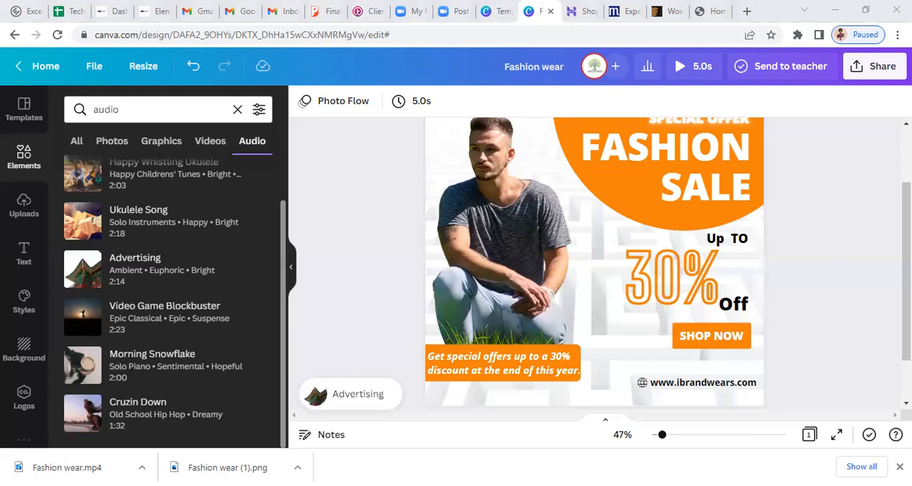
Open the downloaded Fashion wear.mp4 video file
{"action": "left_click", "coordinate": [67, 468]}
{"action": "left_click", "coordinate": [67, 467]}
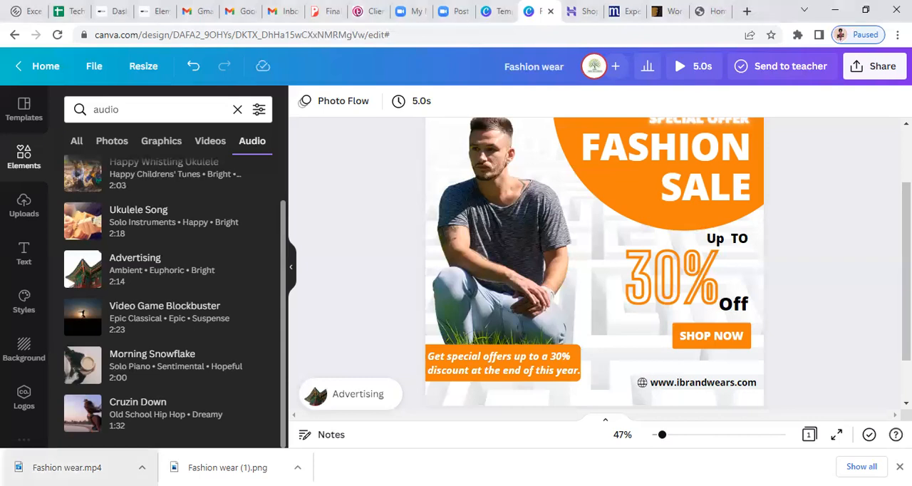